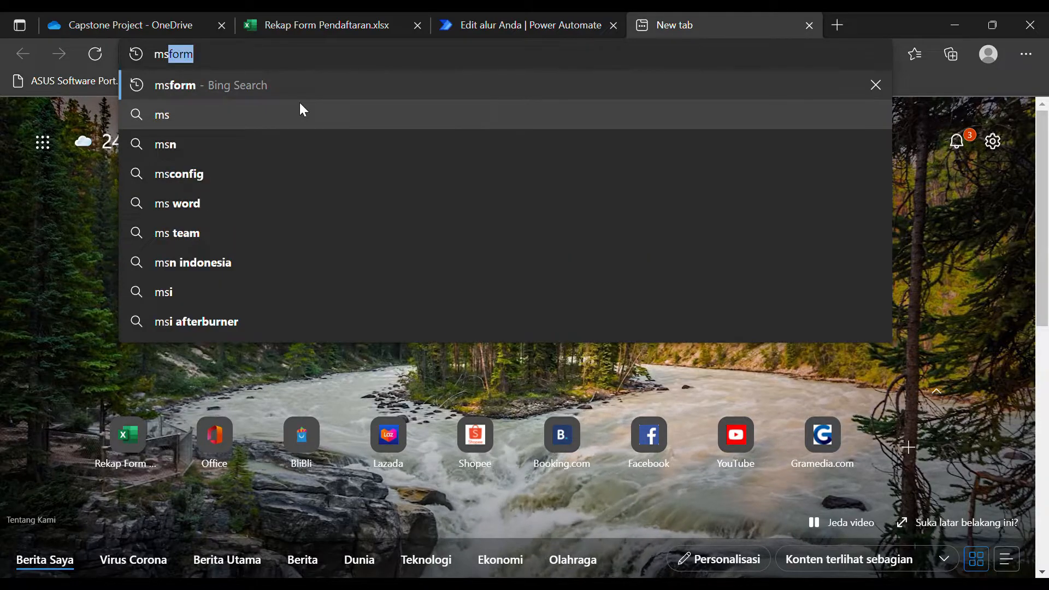
# Search Bing for 'msform' and open the Microsoft Forms result to reach the Forms home page.
pyautogui.press('Return')
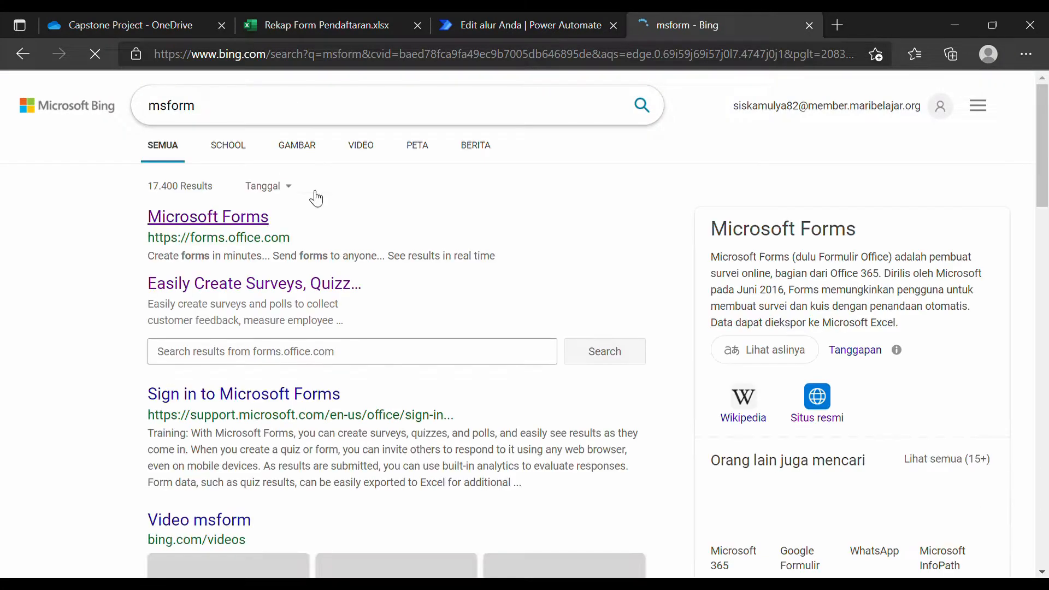
pyautogui.click(245, 221)
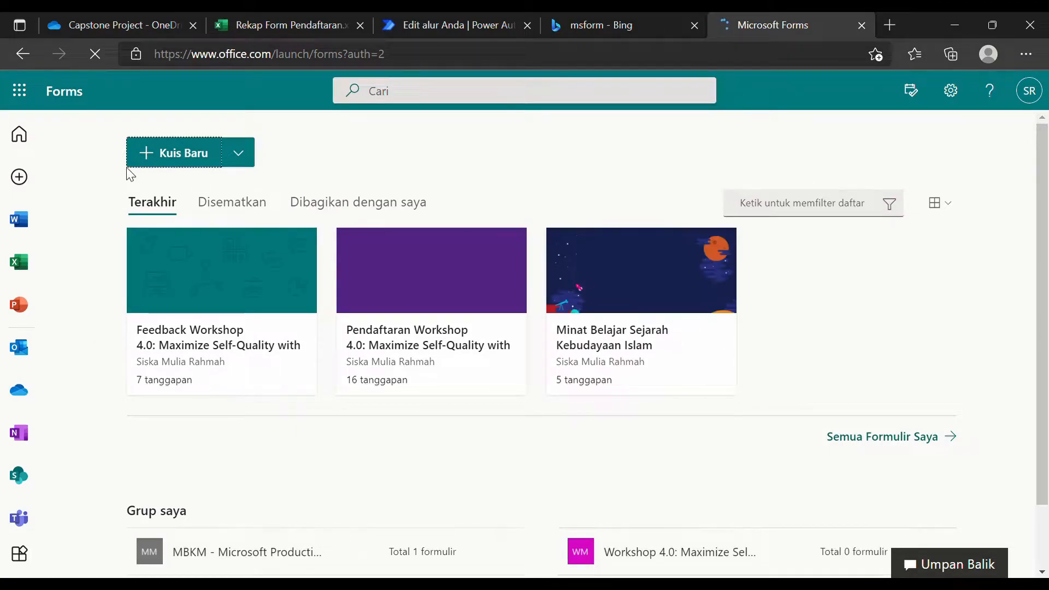
# Start a new quiz and add a text question to it.
pyautogui.click(162, 159)
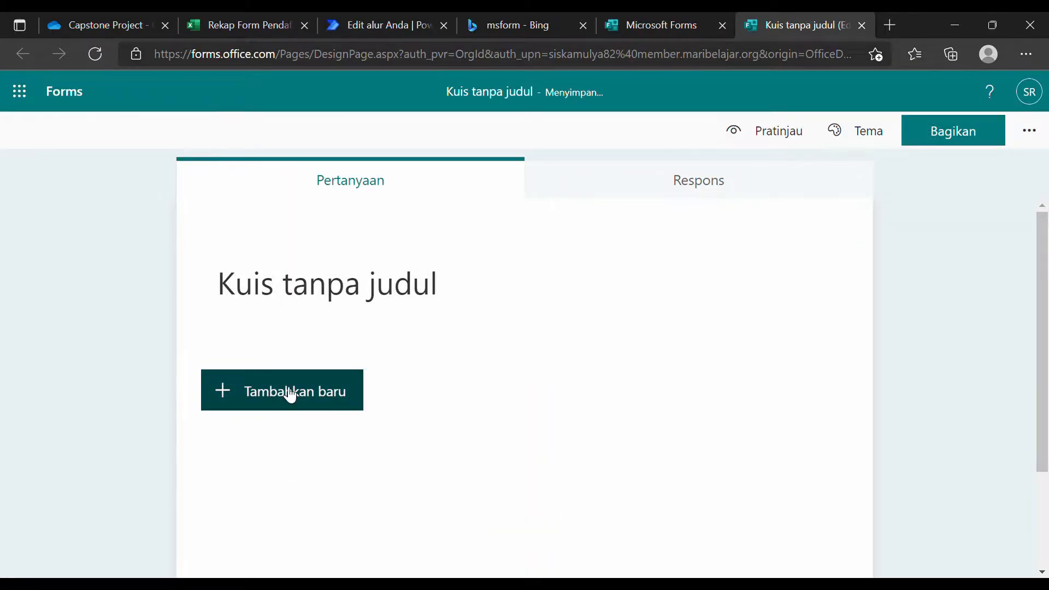
pyautogui.click(228, 395)
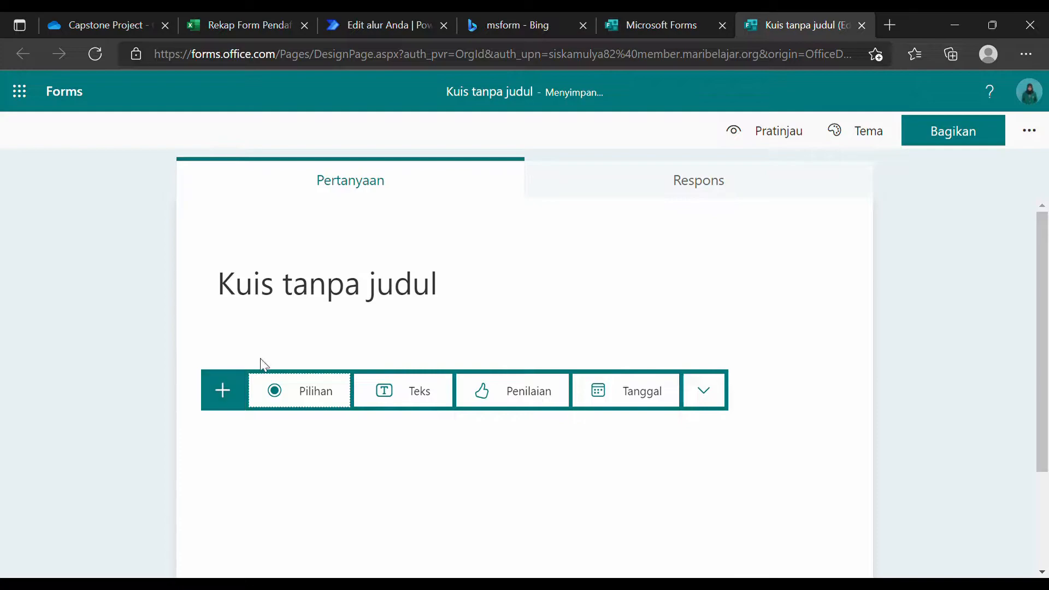
pyautogui.click(428, 389)
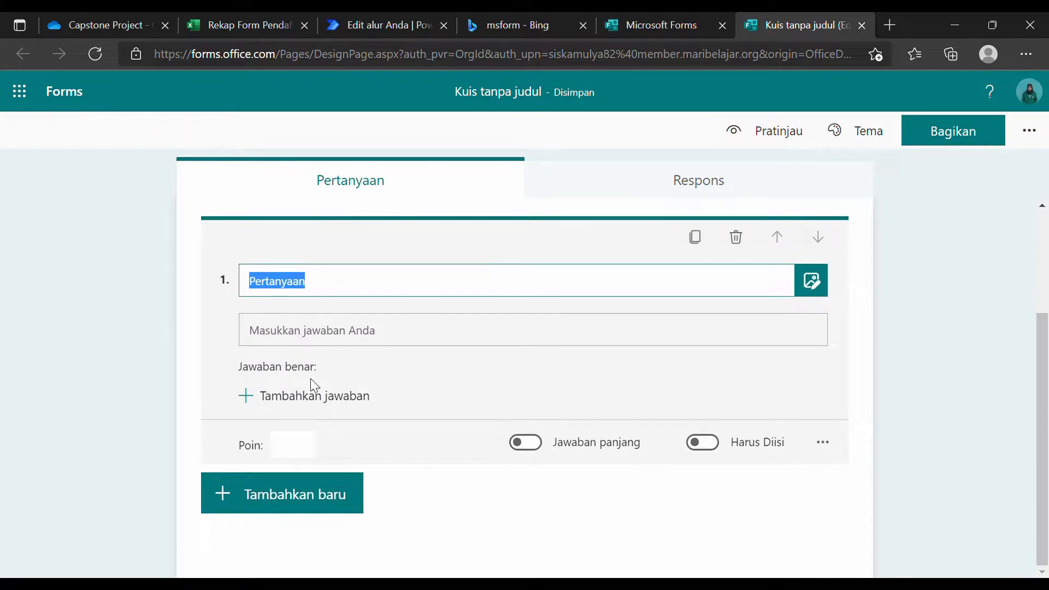
# Add a multiple choice question and a date question, then return to the Forms home tab.
pyautogui.click(309, 497)
pyautogui.click(326, 495)
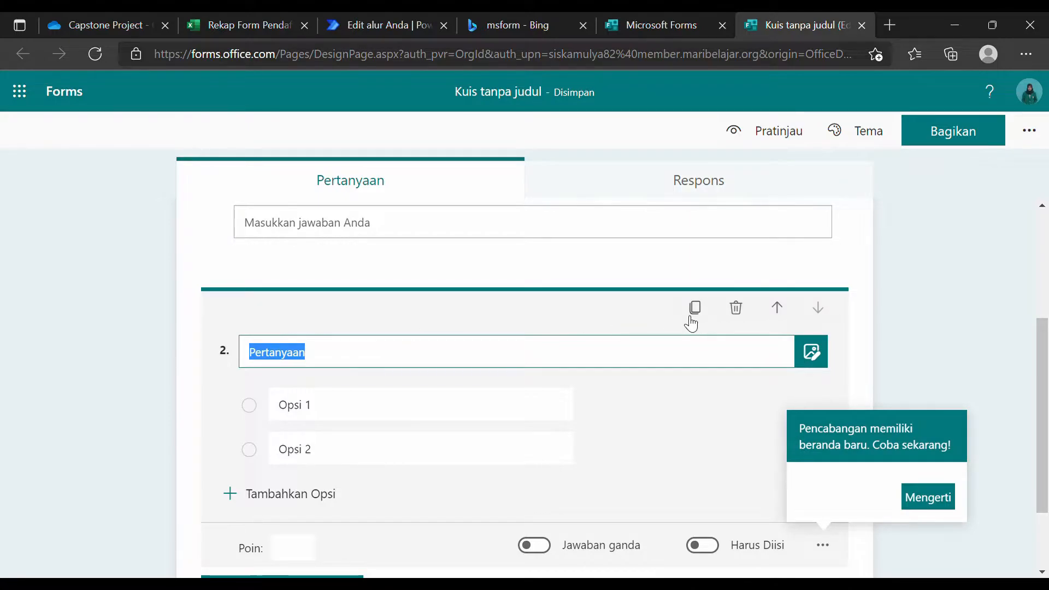
pyautogui.scroll(-2, 384, 301)
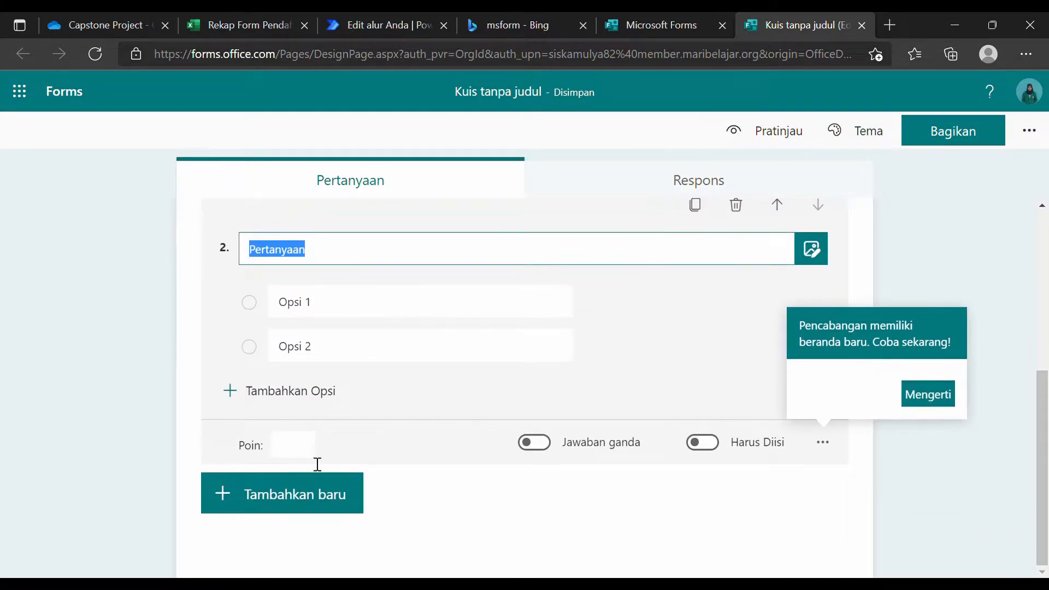
pyautogui.click(283, 492)
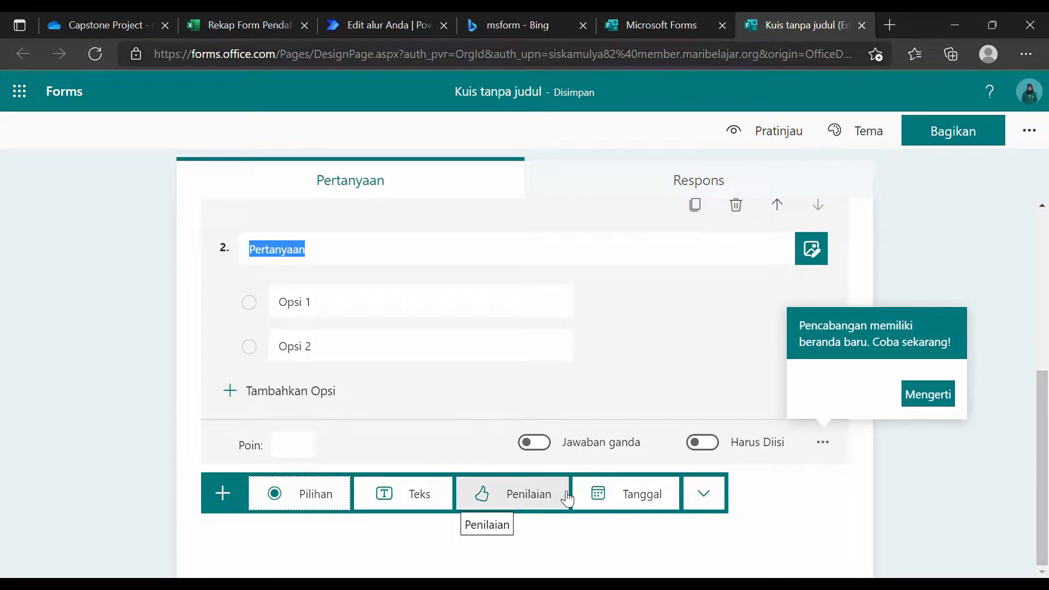
pyautogui.click(605, 495)
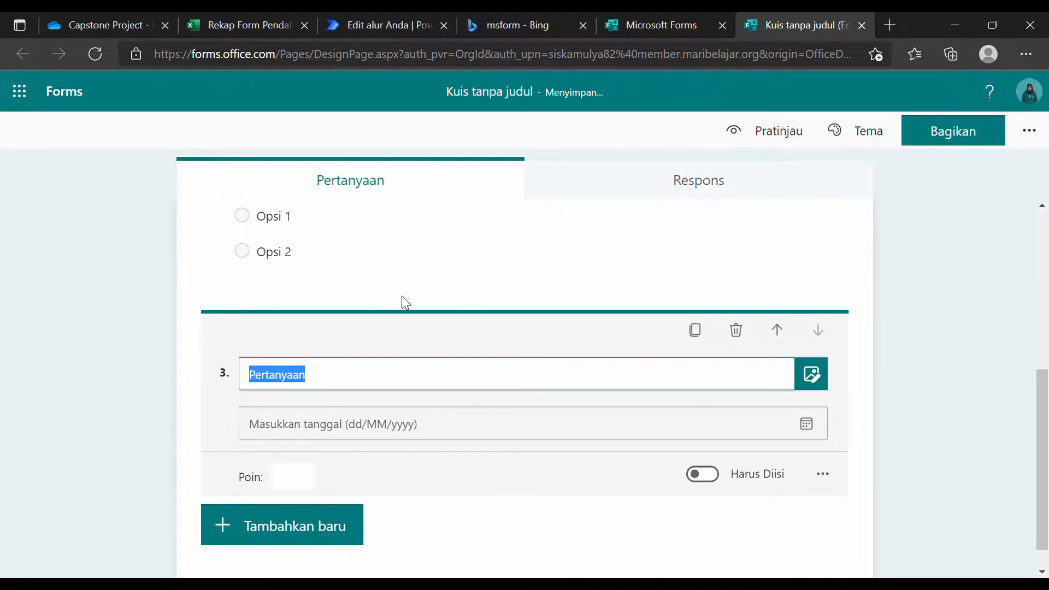
pyautogui.click(417, 280)
pyautogui.scroll(5, 475, 413)
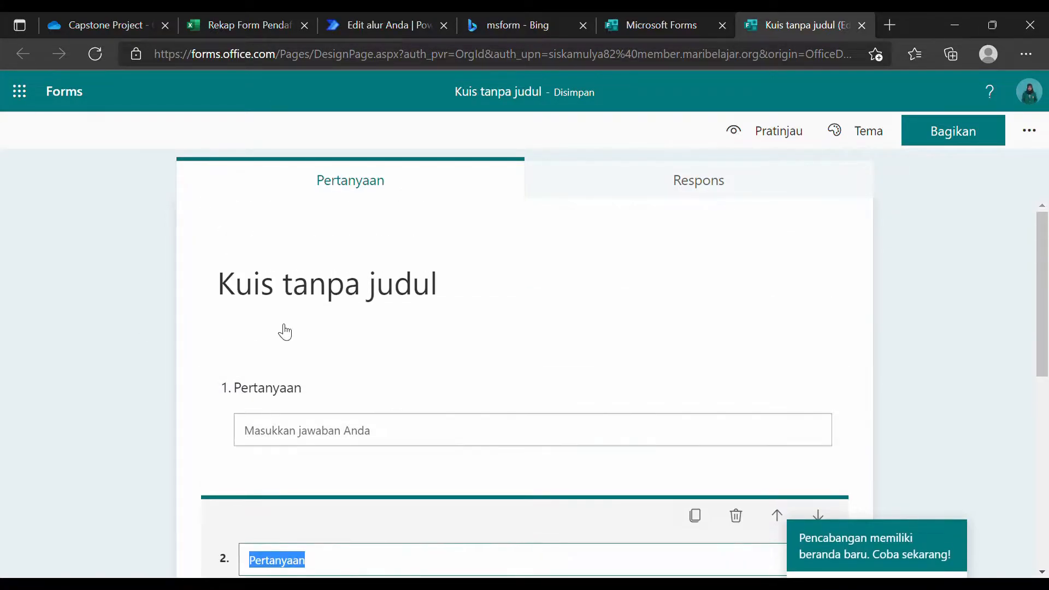
pyautogui.click(661, 24)
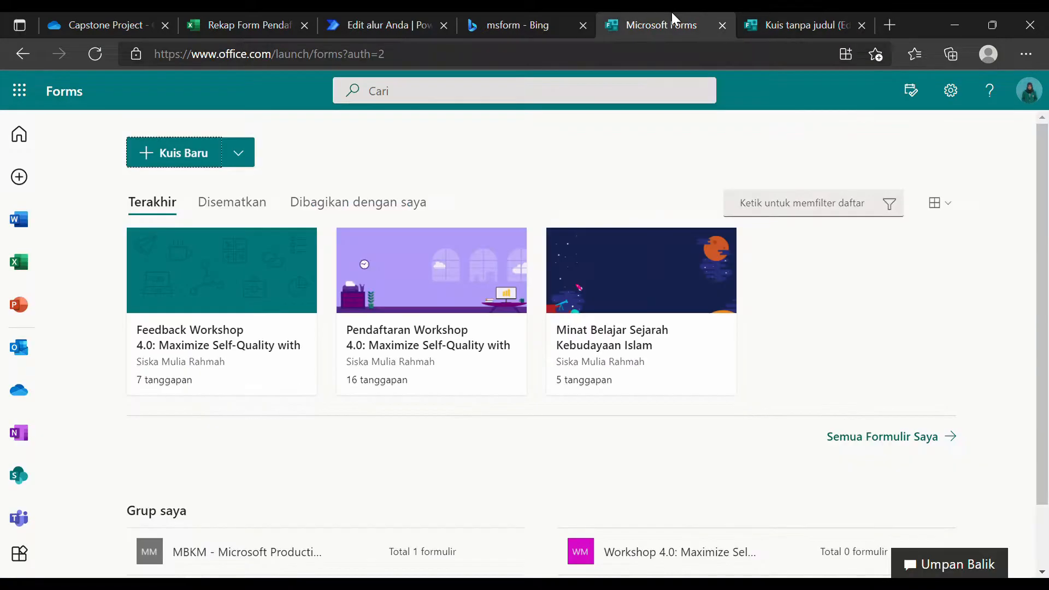
# Open the 'Pendaftaran Workshop 4.0' form and review its title, description and extra options.
pyautogui.click(429, 273)
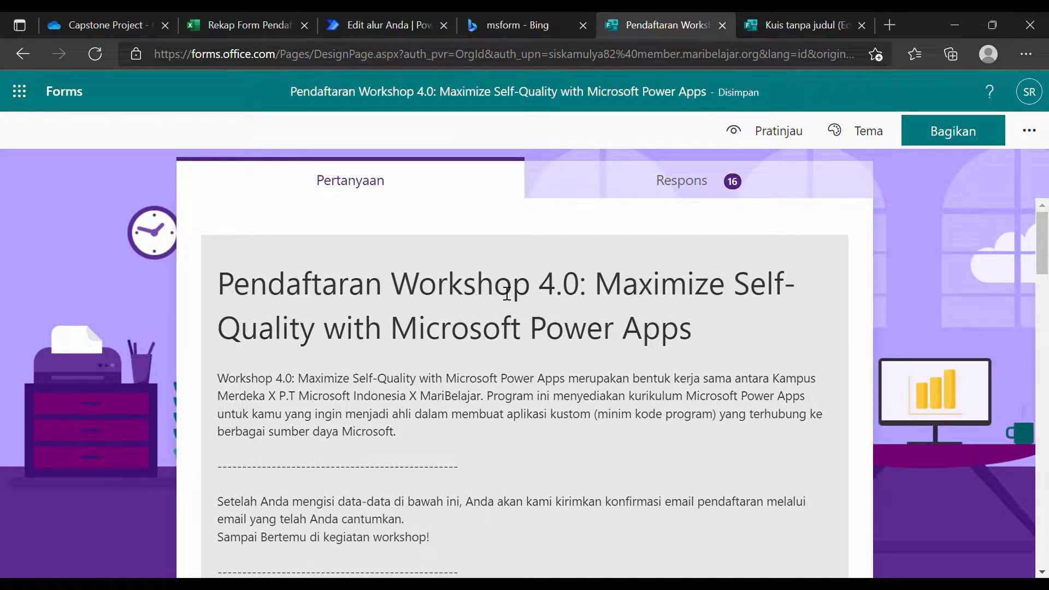
pyautogui.scroll(-1, 618, 274)
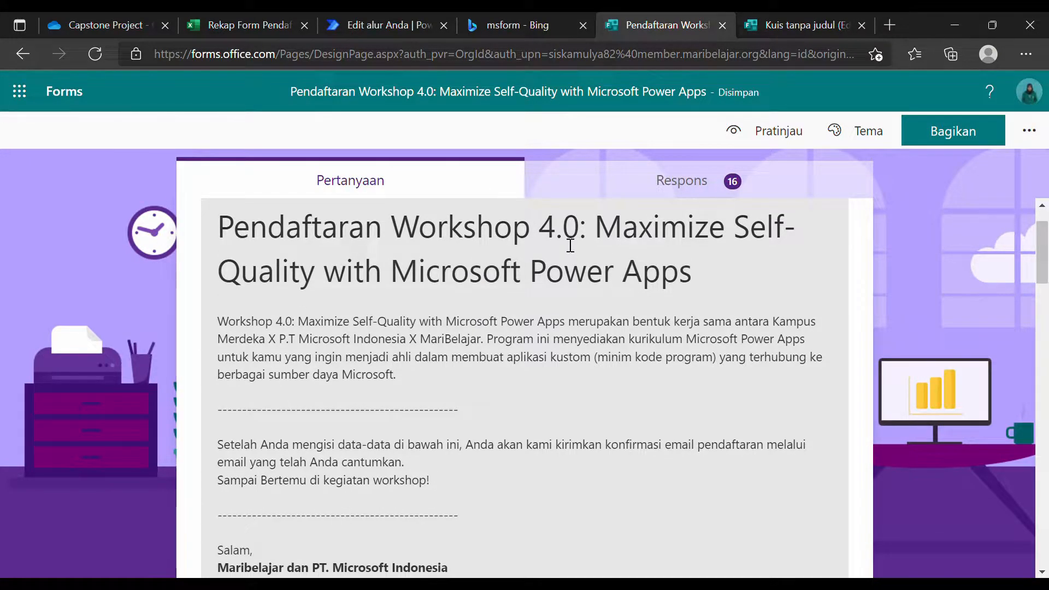
pyautogui.scroll(1, 569, 244)
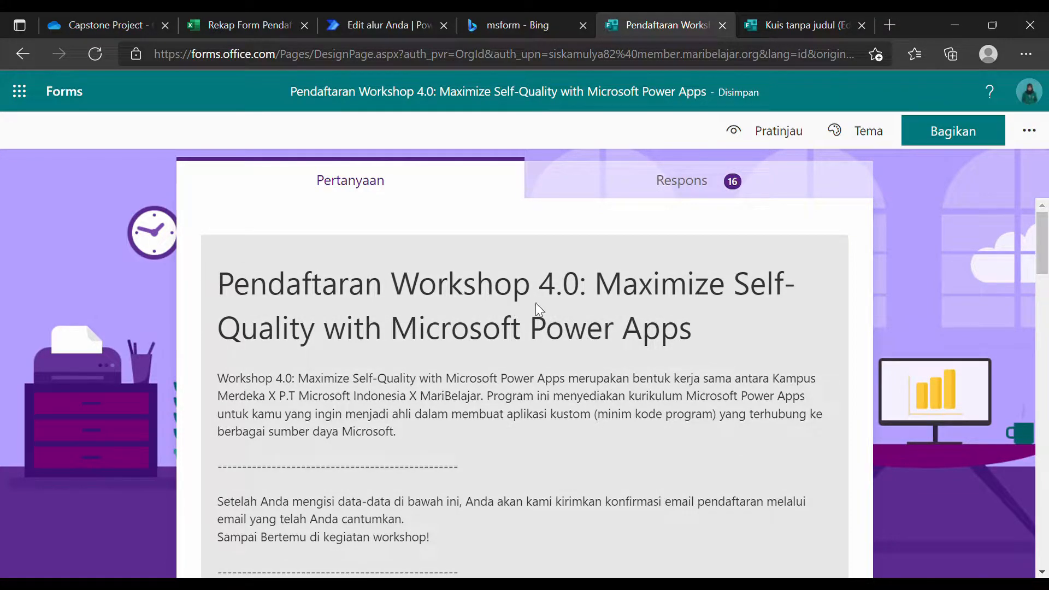
pyautogui.scroll(-5, 587, 363)
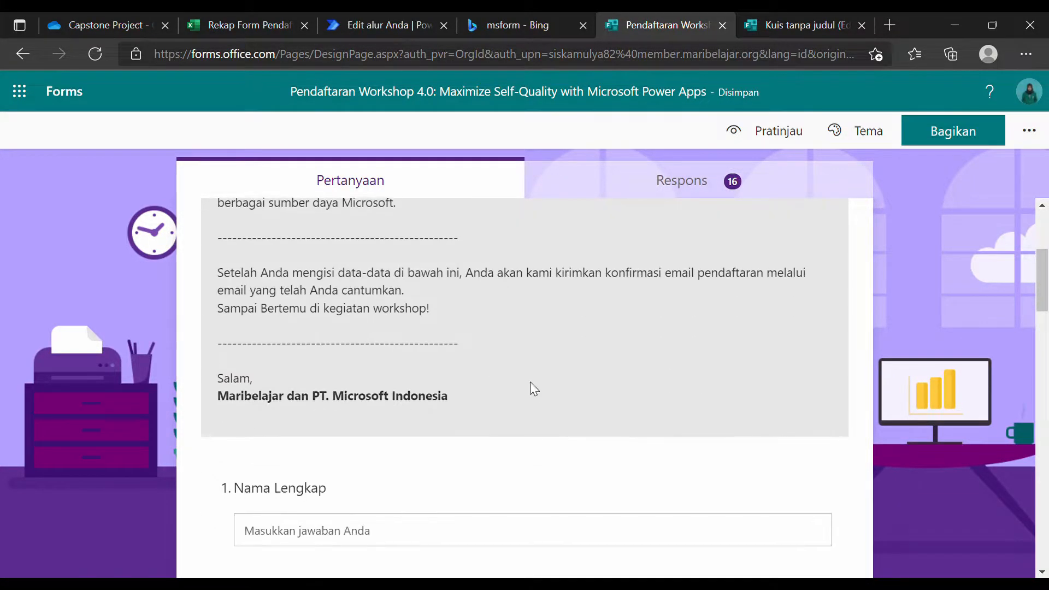
pyautogui.scroll(4, 529, 368)
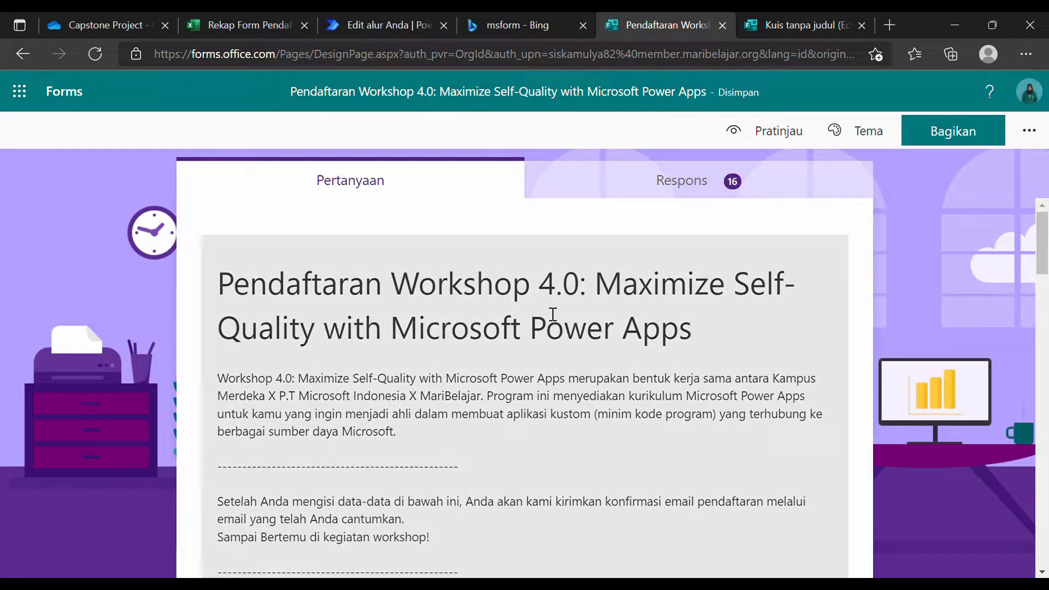
pyautogui.scroll(-2, 385, 241)
pyautogui.scroll(3, 422, 328)
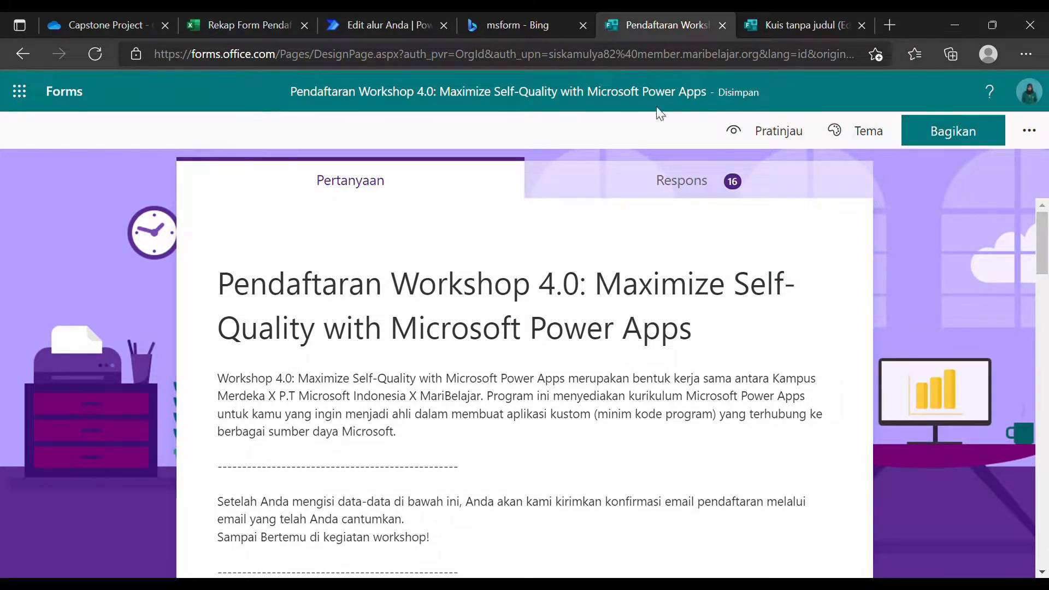
pyautogui.click(1028, 134)
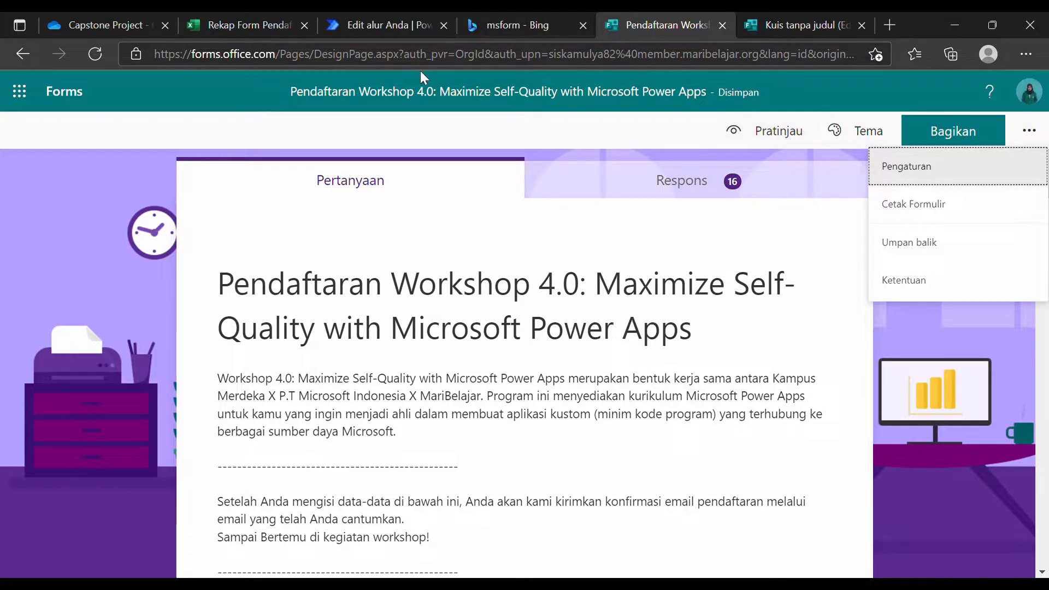
# Copy the registration form's shortened response link from its sharing options.
pyautogui.click(435, 63)
pyautogui.scroll(-4, 663, 287)
pyautogui.scroll(4, 512, 214)
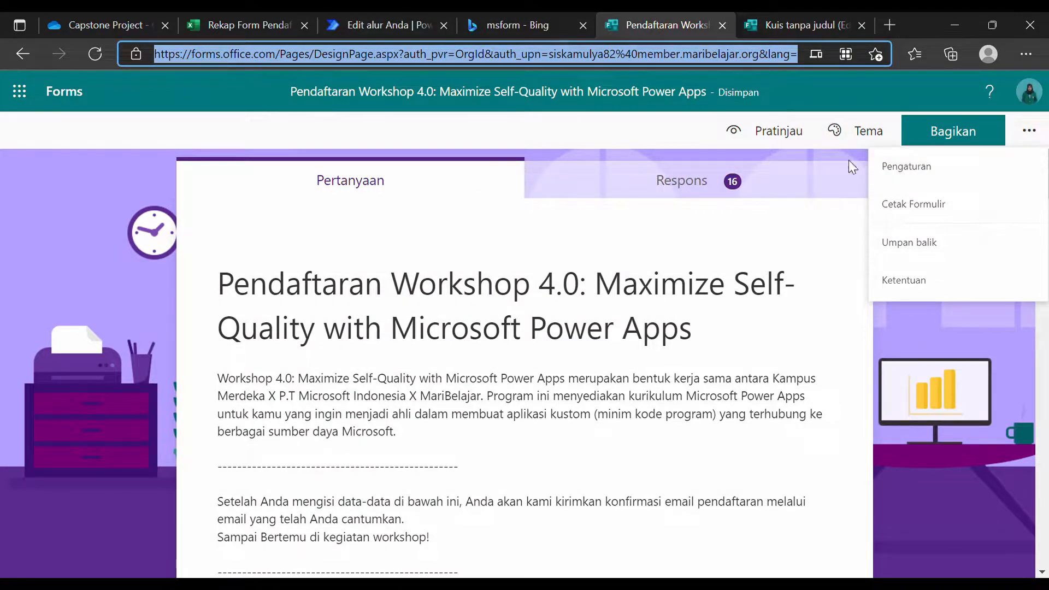
pyautogui.click(952, 131)
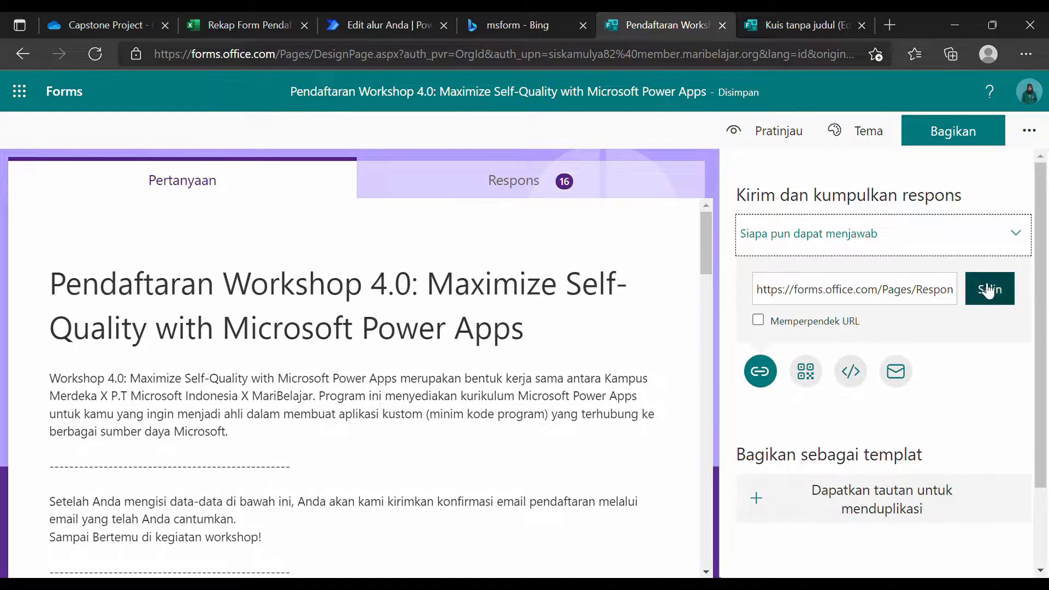
pyautogui.click(983, 289)
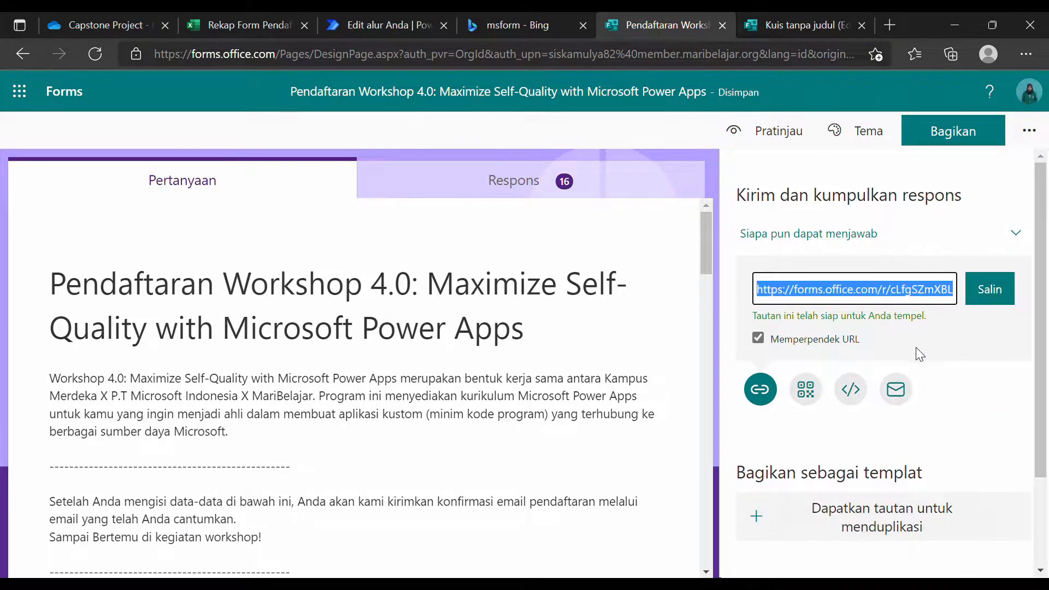
pyautogui.click(817, 22)
# Open the copied link in a new tab to load the live respondent form.
pyautogui.click(891, 23)
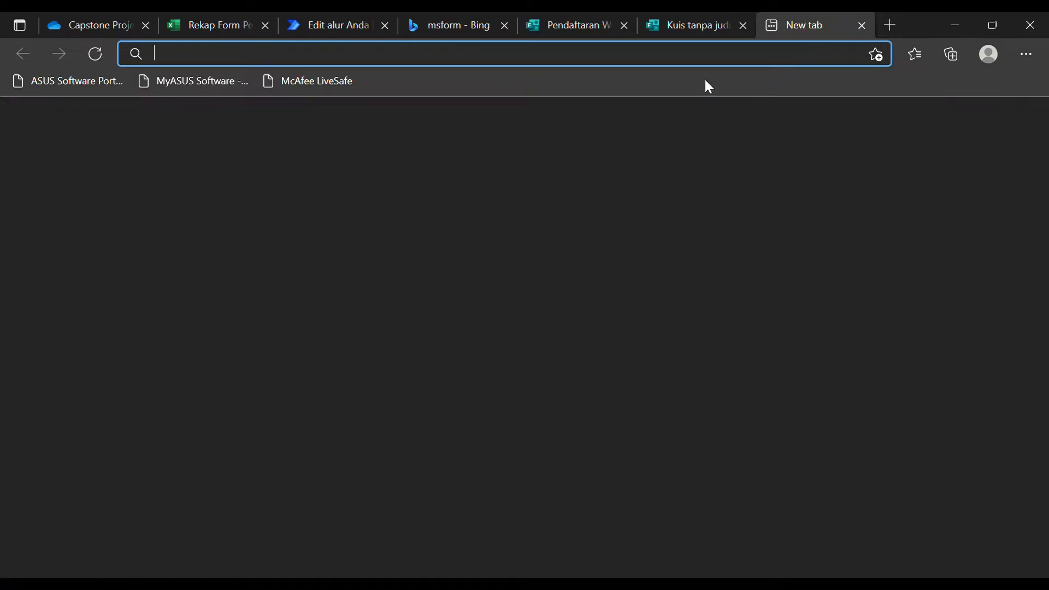
pyautogui.write('https://forms.office.com/Pages/ResponsePage.aspx?id=xF6513-aYEKy4-tT8KyEAXESxwv3lzlPkT7pdYembMZUN0I4STVNVUpIWFY3S1VZRjdLSDFCMExENC4u')
pyautogui.press('Return')
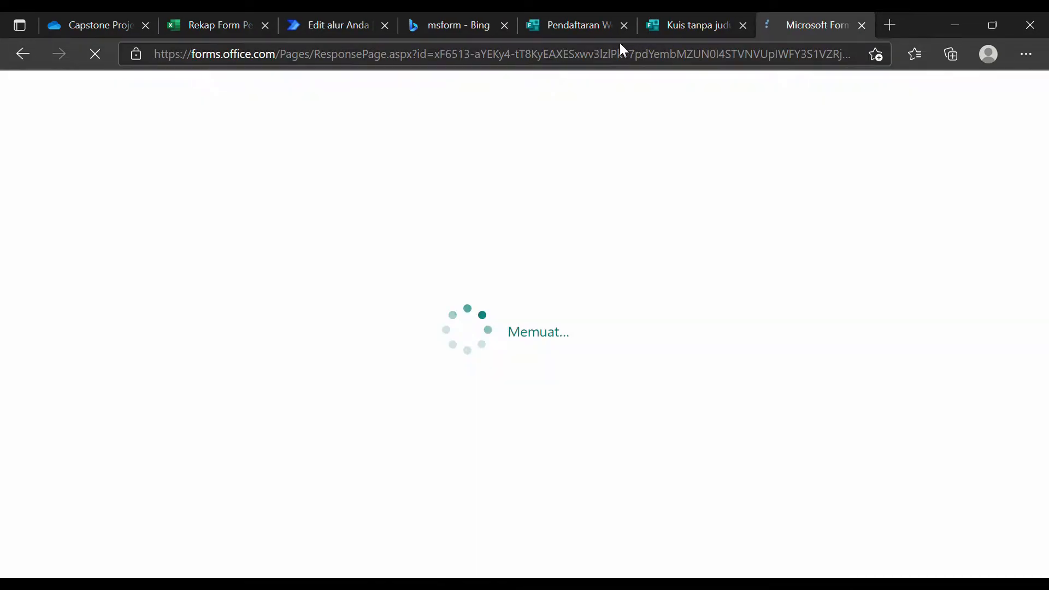
pyautogui.scroll(-6, 648, 379)
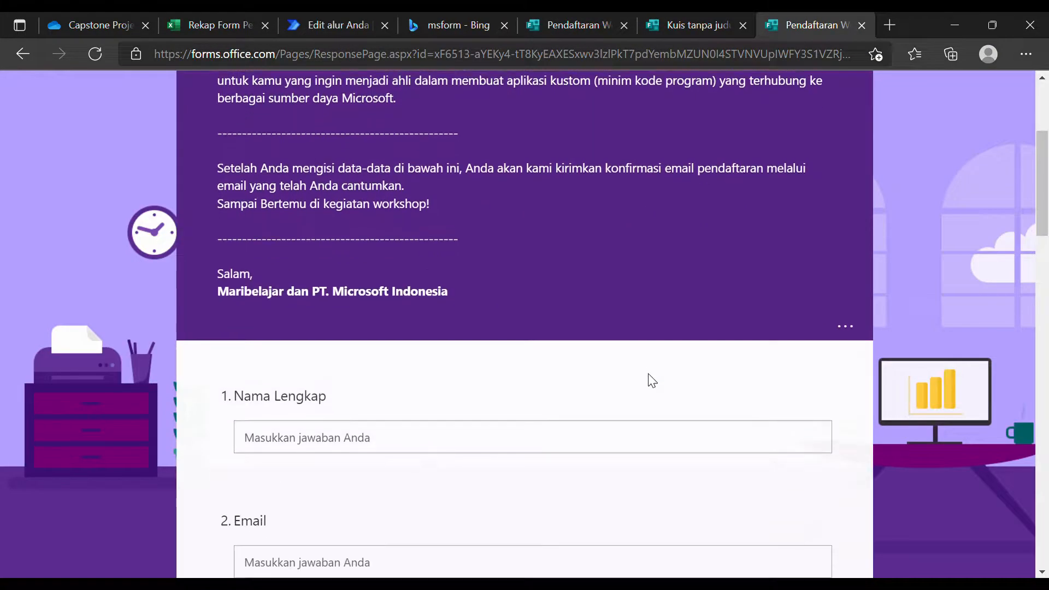
# Enter the respondent's full name and email, and choose Perempuan as gender.
pyautogui.click(483, 289)
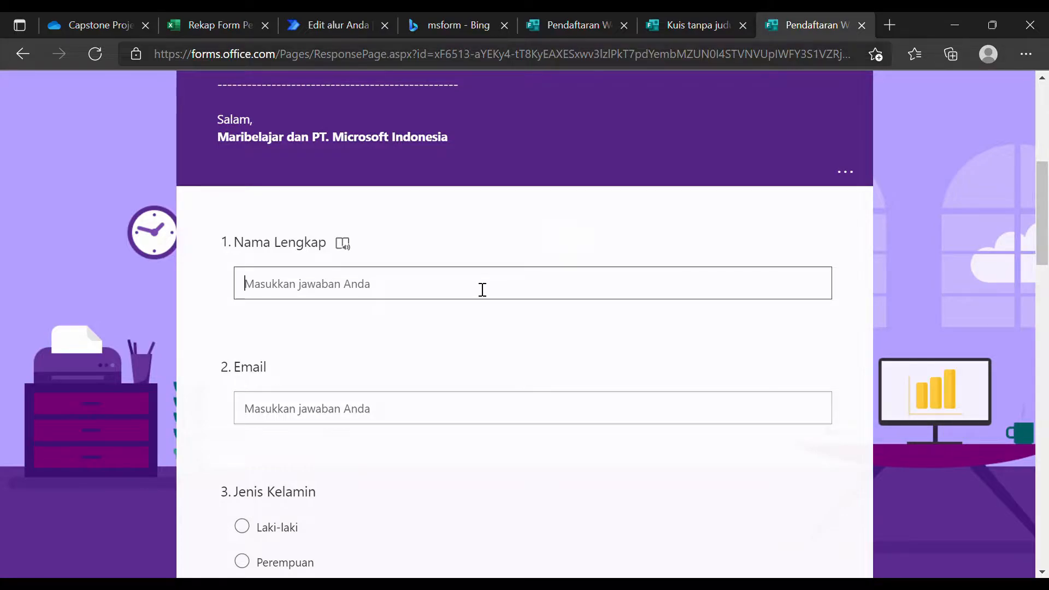
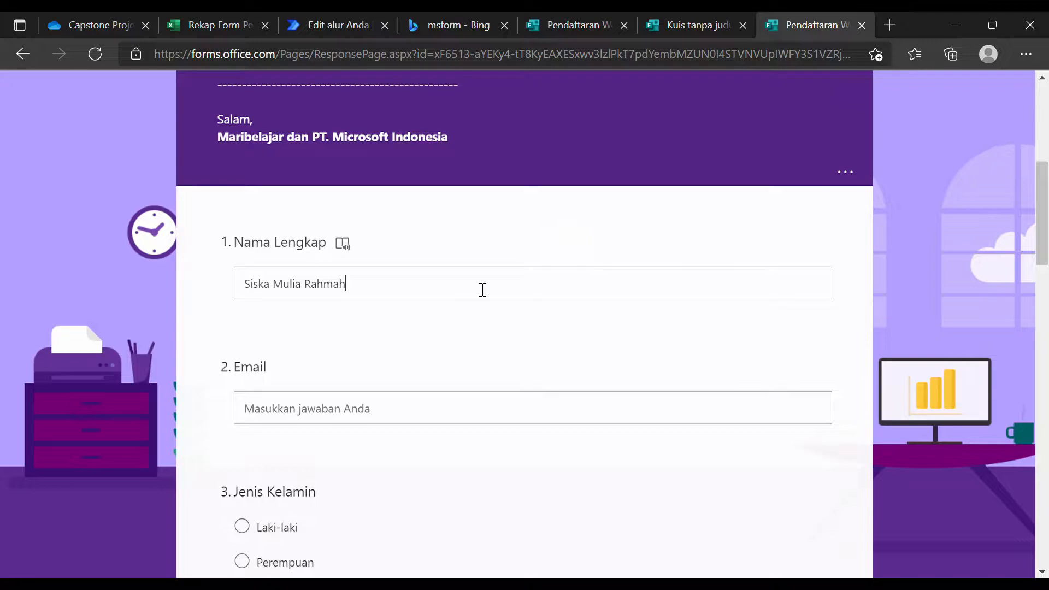
pyautogui.click(431, 419)
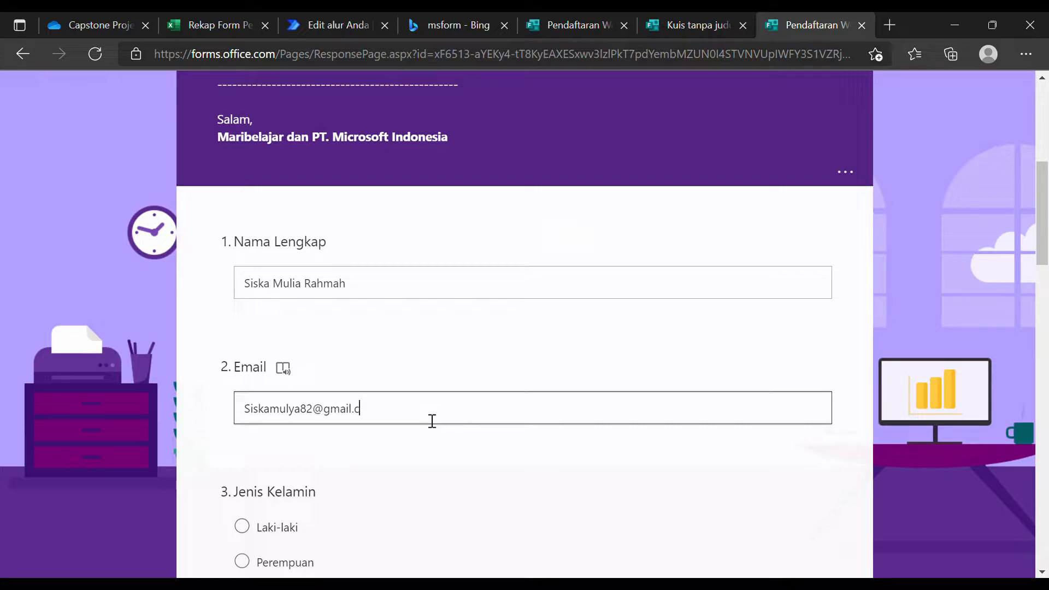
pyautogui.scroll(-3, 431, 421)
pyautogui.click(272, 408)
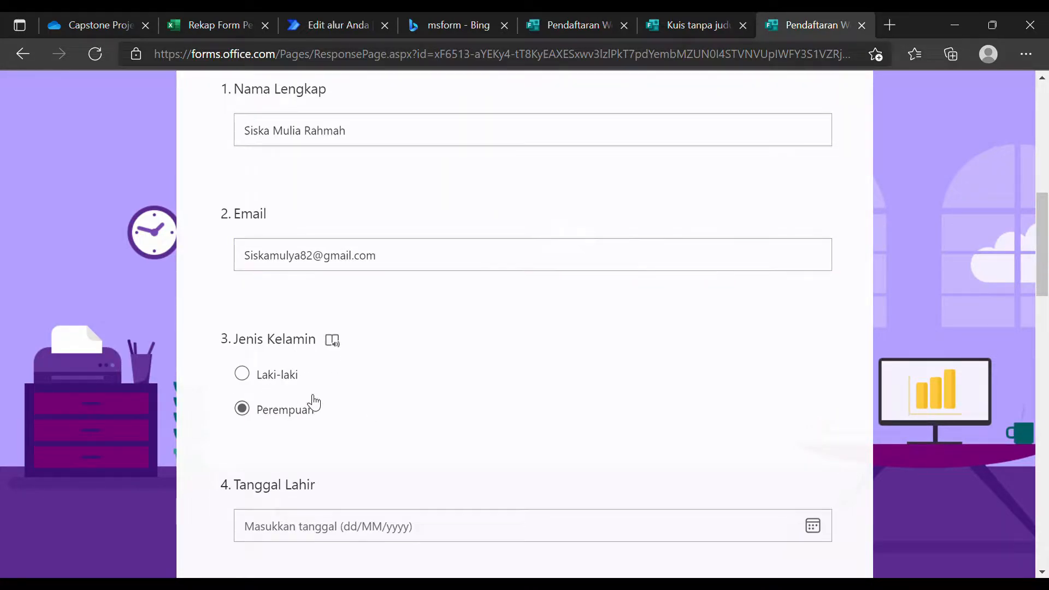
pyautogui.scroll(-3, 314, 403)
pyautogui.scroll(10, 346, 399)
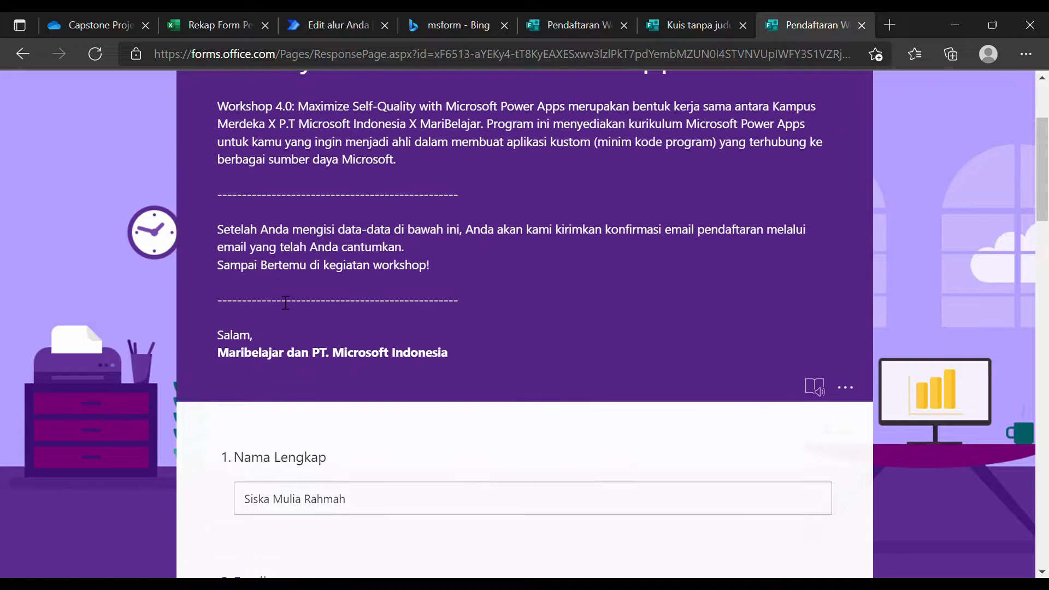
pyautogui.scroll(-2, 442, 397)
pyautogui.scroll(-3, 273, 393)
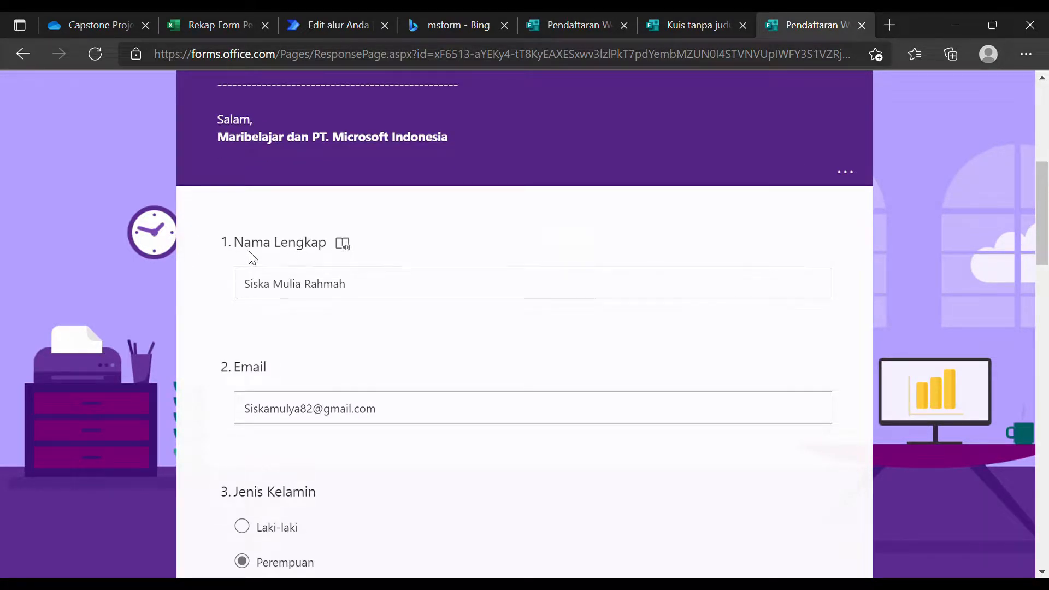
# Check the form's design page and the untitled quiz draft's first question.
pyautogui.click(564, 15)
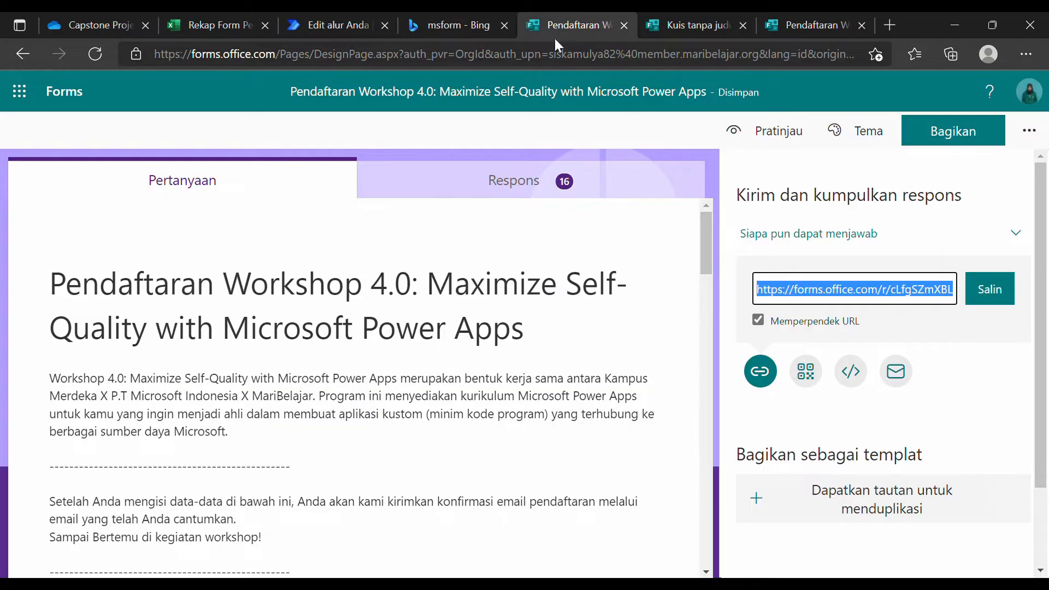
pyautogui.scroll(-5, 307, 394)
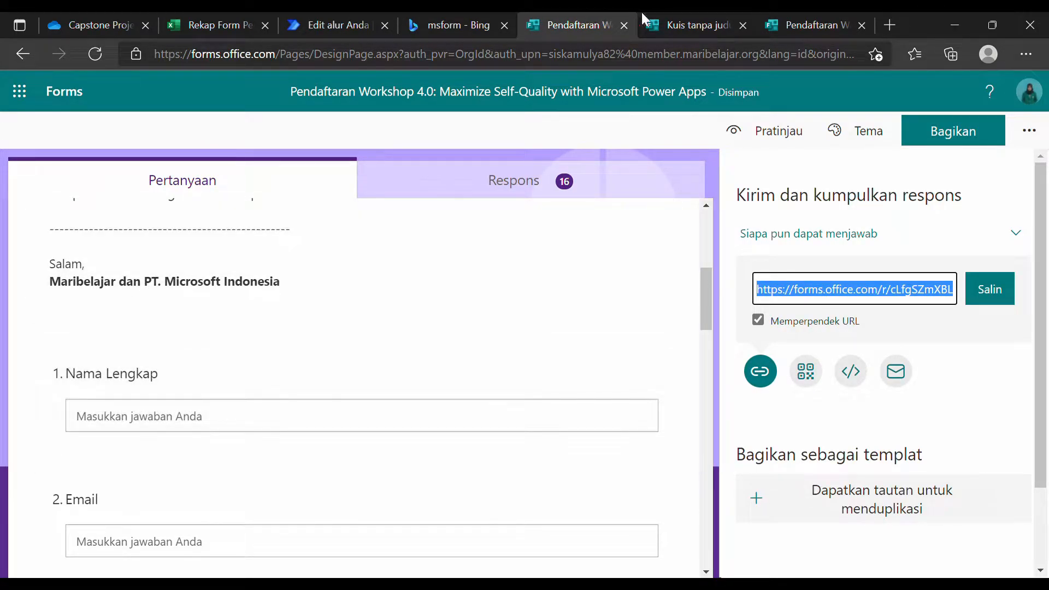
pyautogui.click(680, 24)
pyautogui.click(321, 393)
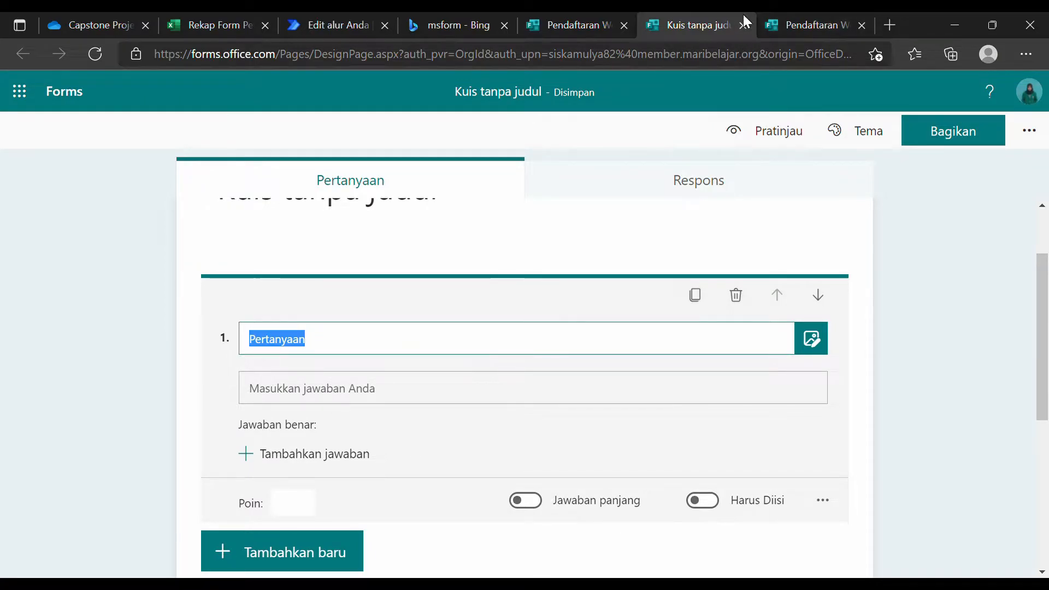
# Back on the live form, set the Tanggal Lahir answer to 01/12/2021.
pyautogui.click(828, 13)
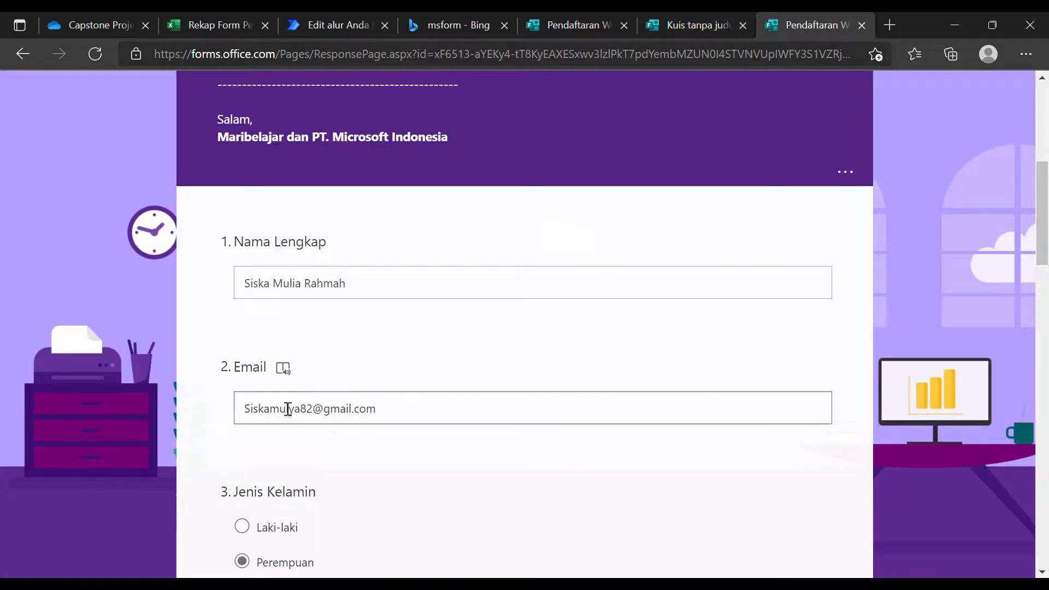
pyautogui.scroll(-3, 257, 526)
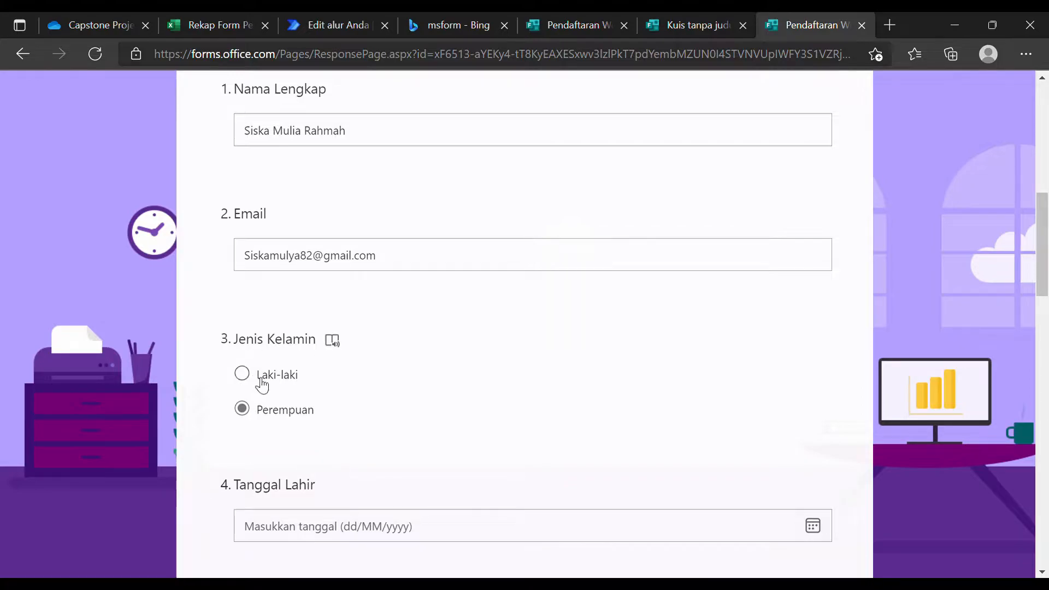
pyautogui.scroll(-2, 346, 424)
pyautogui.scroll(-3, 372, 443)
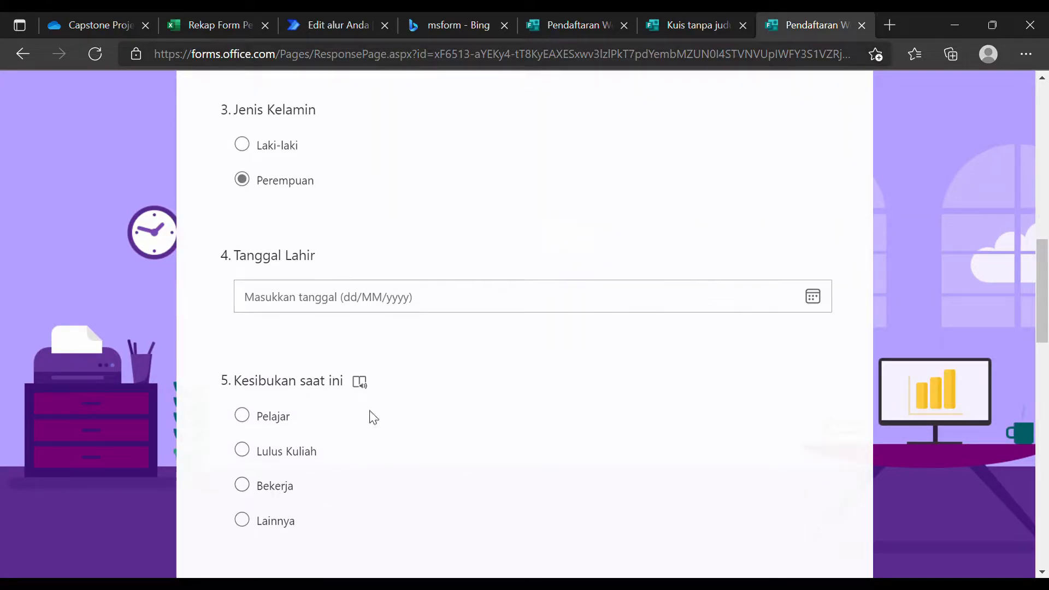
pyautogui.scroll(-18, 377, 467)
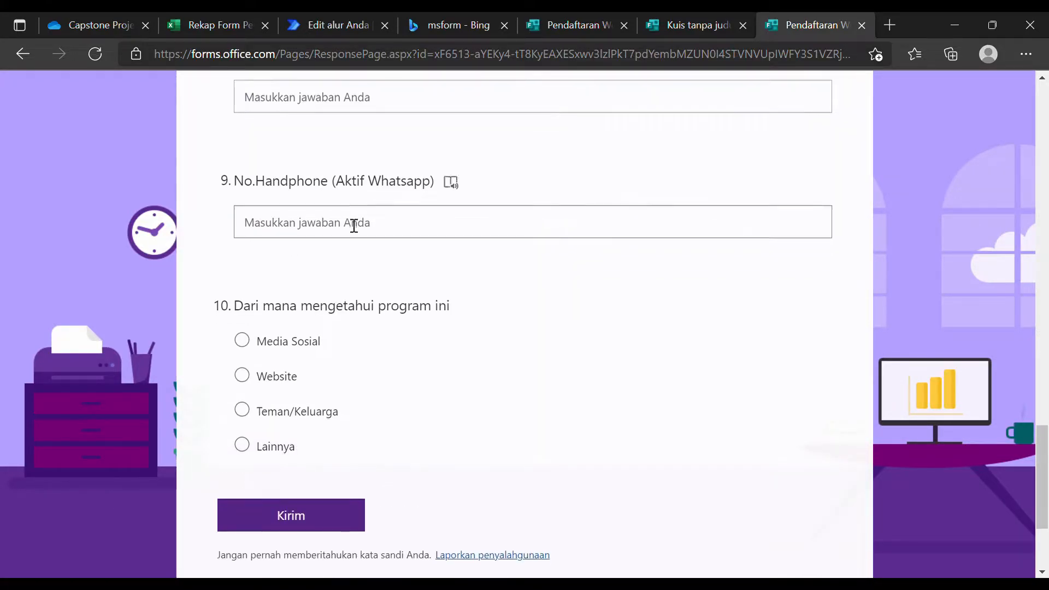
pyautogui.scroll(20, 321, 418)
pyautogui.scroll(-6, 330, 438)
pyautogui.click(336, 382)
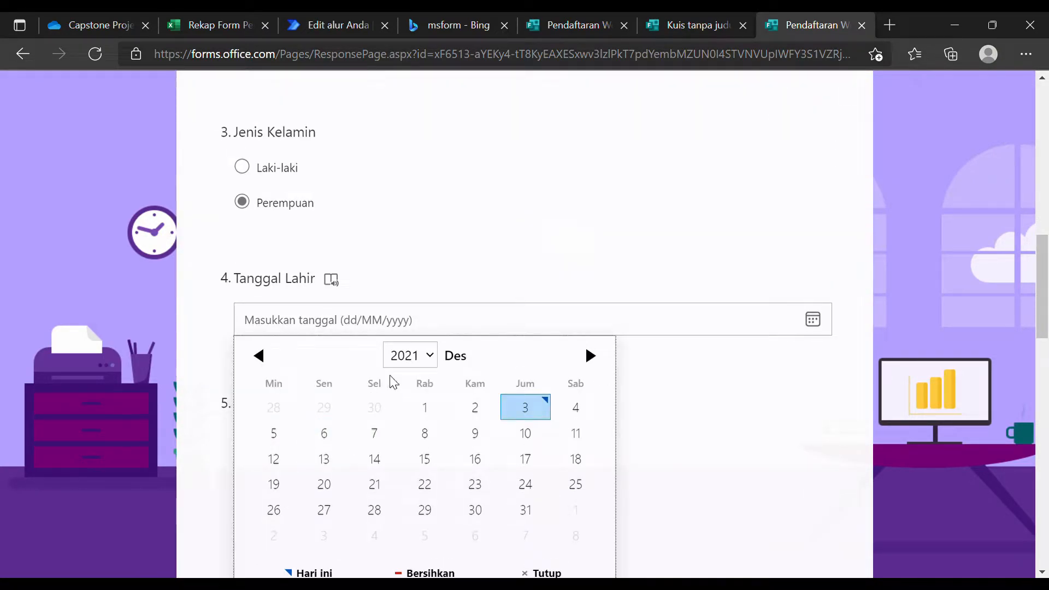
pyautogui.click(424, 407)
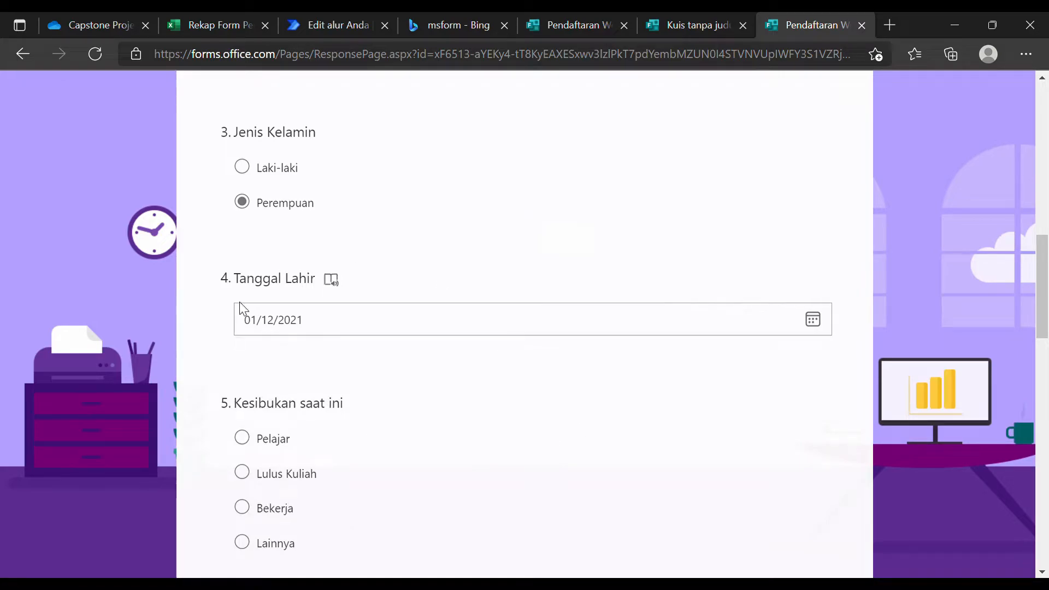
# Answer Pelajar for current activity, SMA for last education, and enter Universitas Syiah Kuala.
pyautogui.scroll(-3, 269, 299)
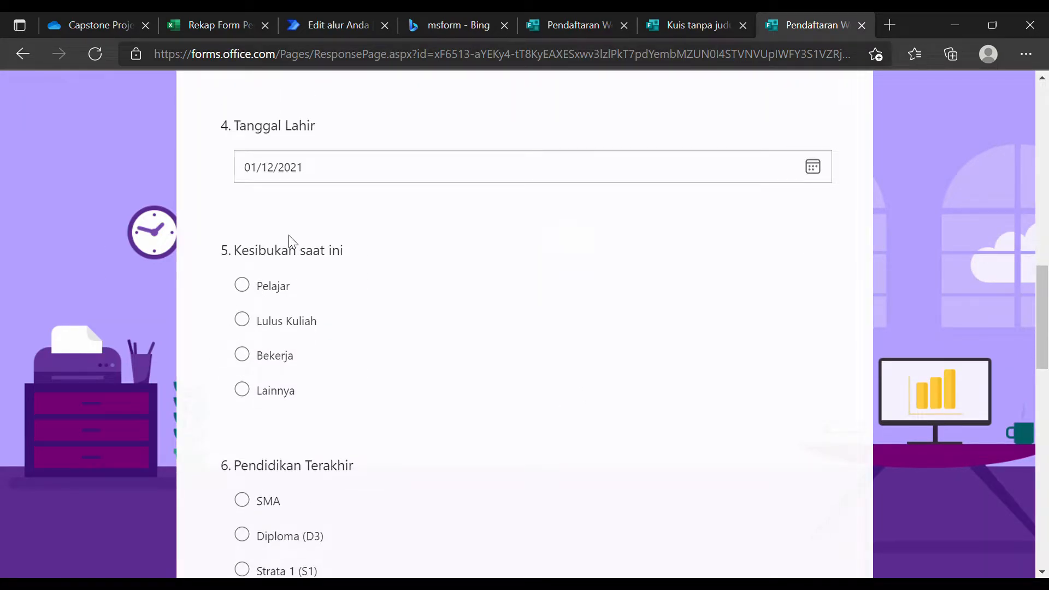
pyautogui.click(269, 287)
pyautogui.scroll(-3, 325, 377)
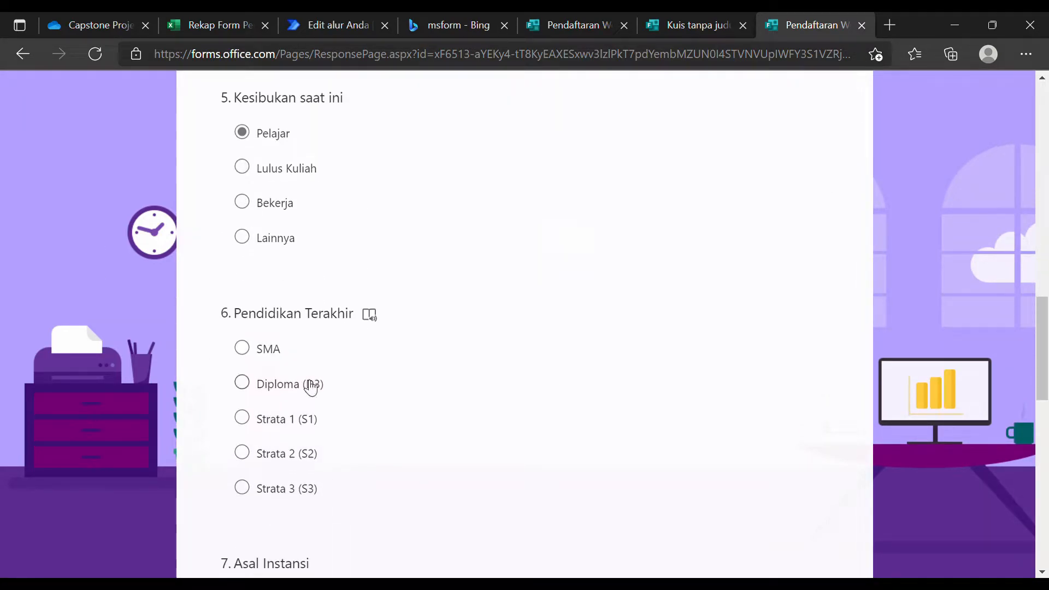
pyautogui.click(267, 346)
pyautogui.scroll(-3, 295, 433)
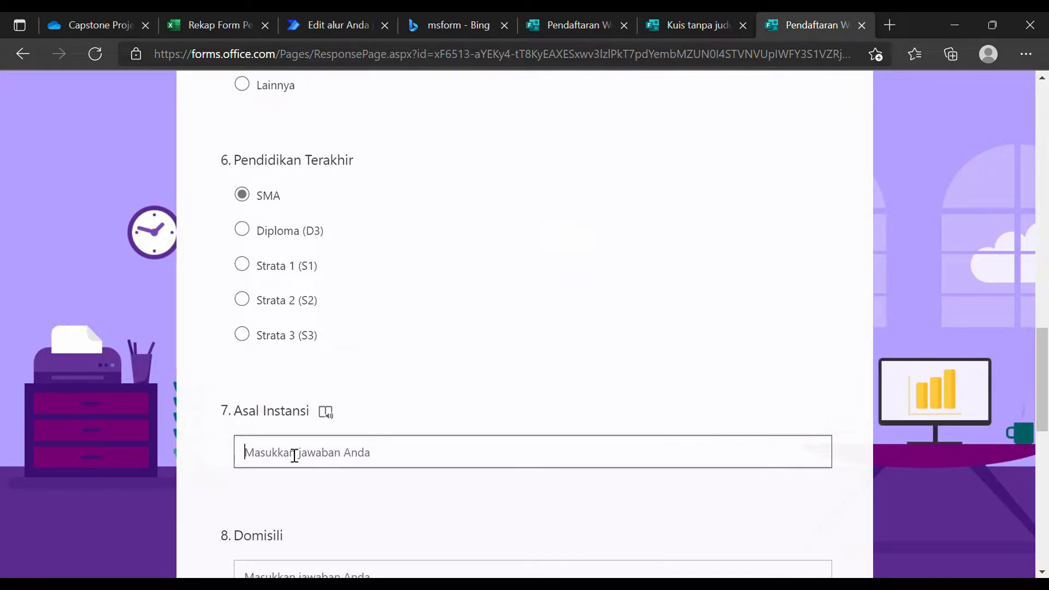
pyautogui.write('Universitas Syiah Kuala')
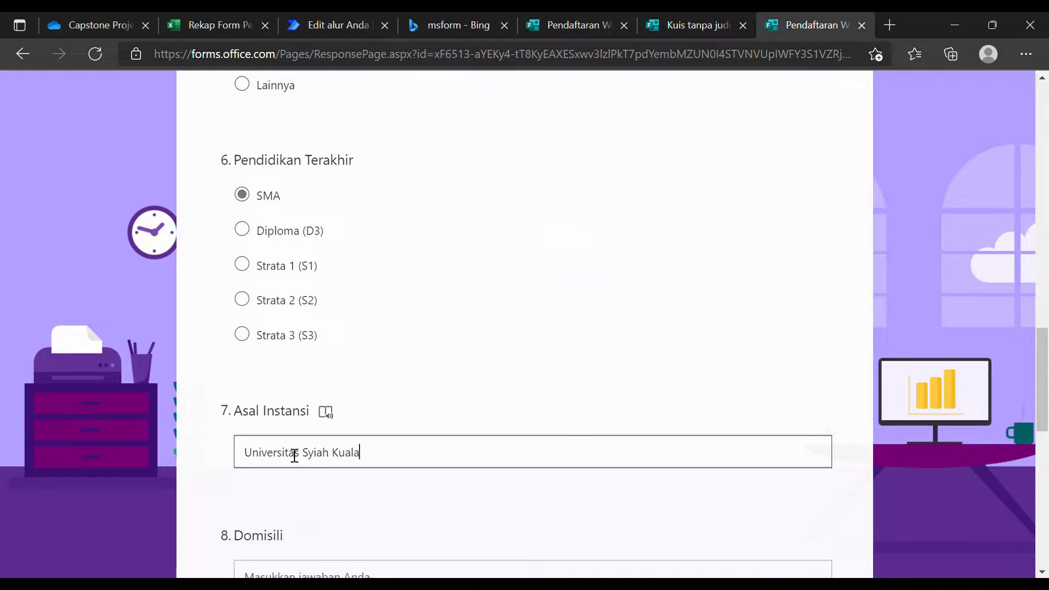
# Enter Aceh as domicile and a phone number, pick Media Sosial, and submit the form.
pyautogui.scroll(-4, 294, 455)
pyautogui.click(391, 362)
pyautogui.write('Aceh')
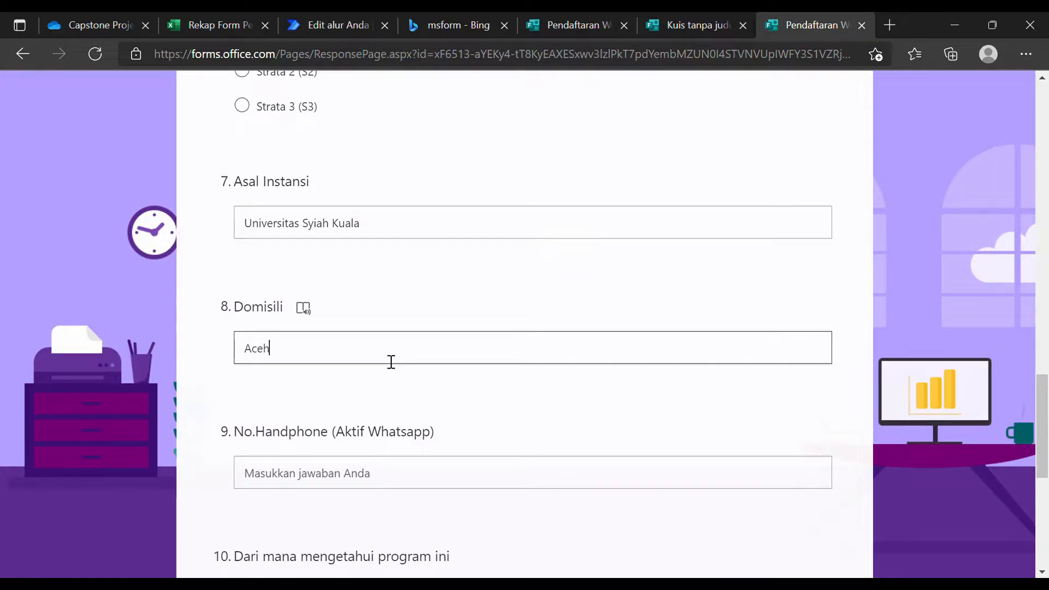
pyautogui.scroll(-3, 391, 362)
pyautogui.click(409, 326)
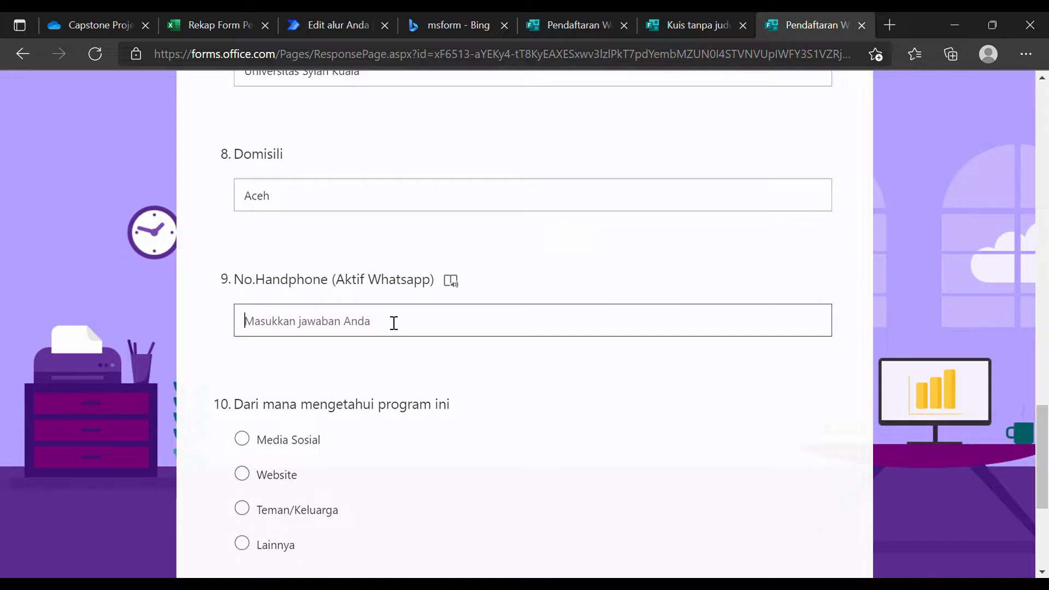
pyautogui.write('000000000088888')
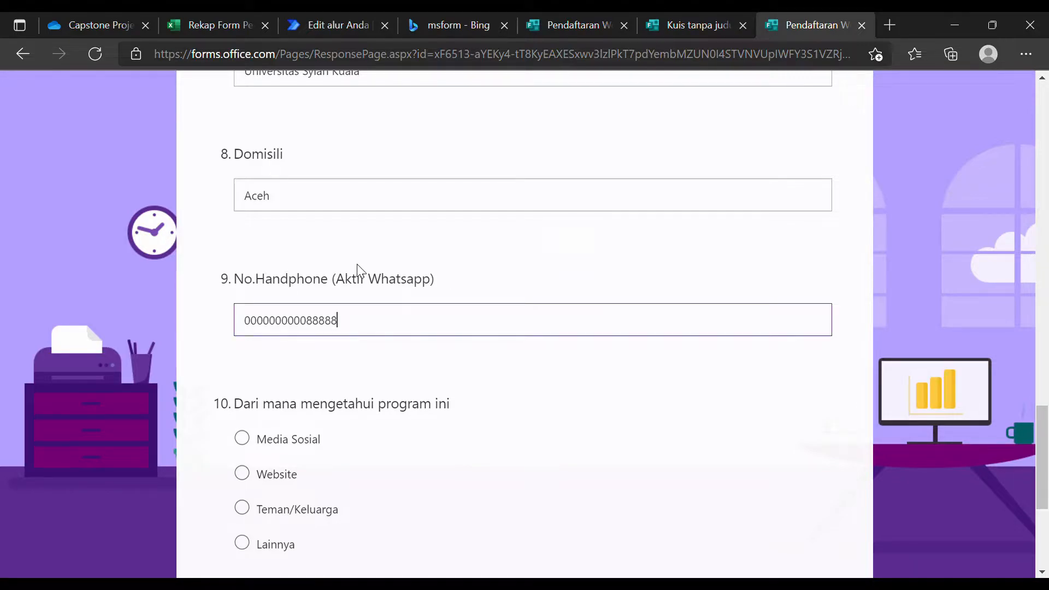
pyautogui.scroll(-2, 415, 327)
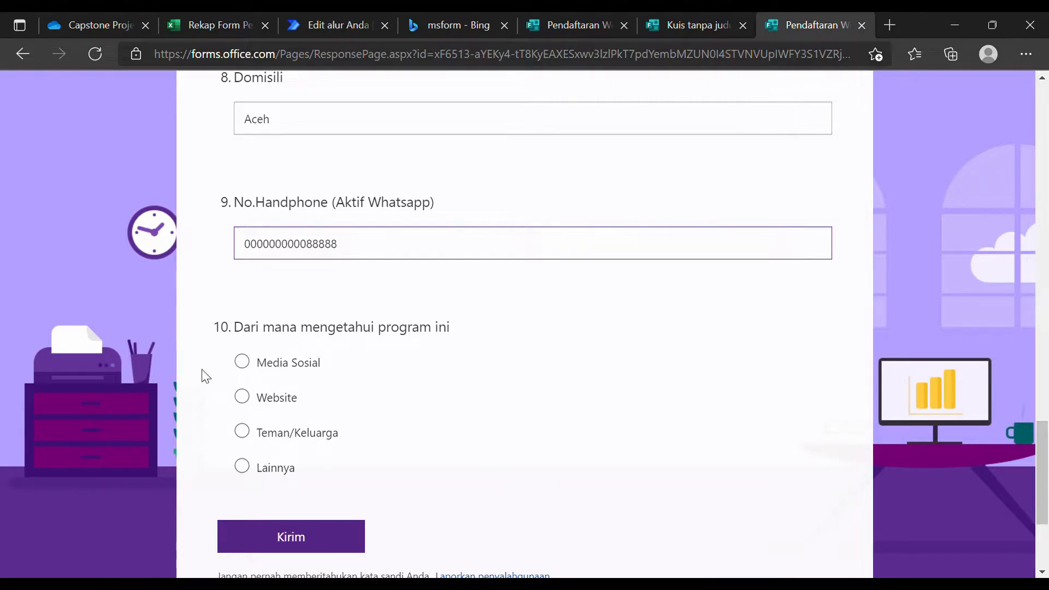
pyautogui.click(281, 362)
pyautogui.click(345, 540)
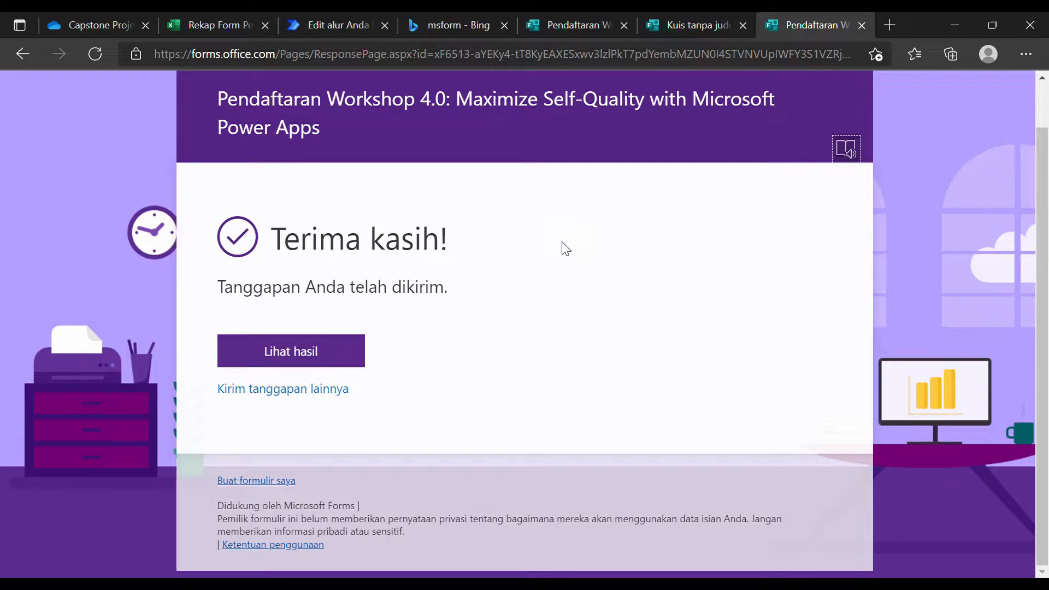
# Review the submitted answers and go back to the thank-you page.
pyautogui.click(328, 337)
pyautogui.scroll(-15, 434, 280)
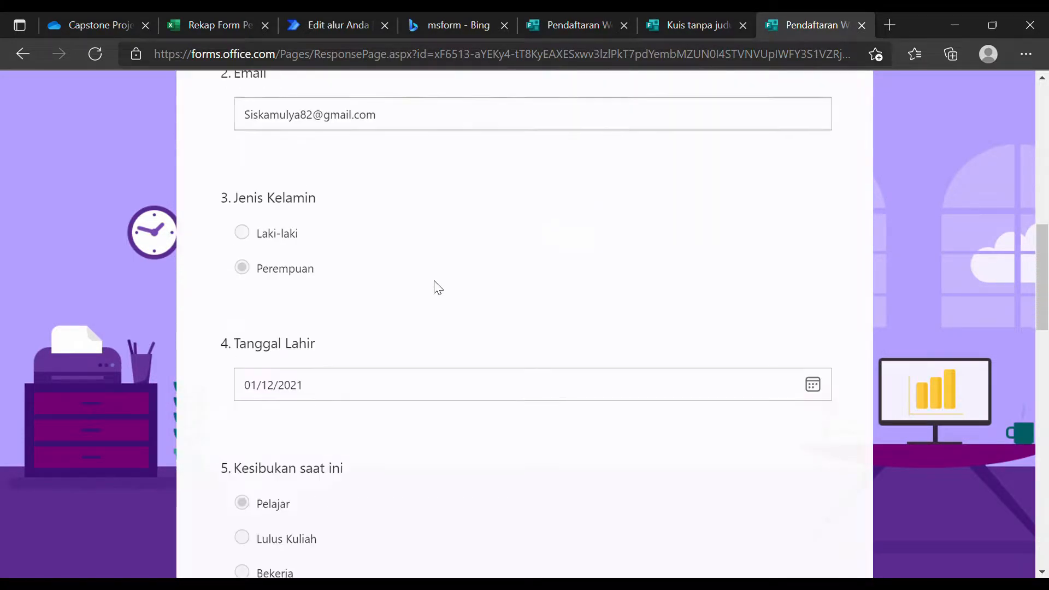
pyautogui.scroll(-13, 437, 288)
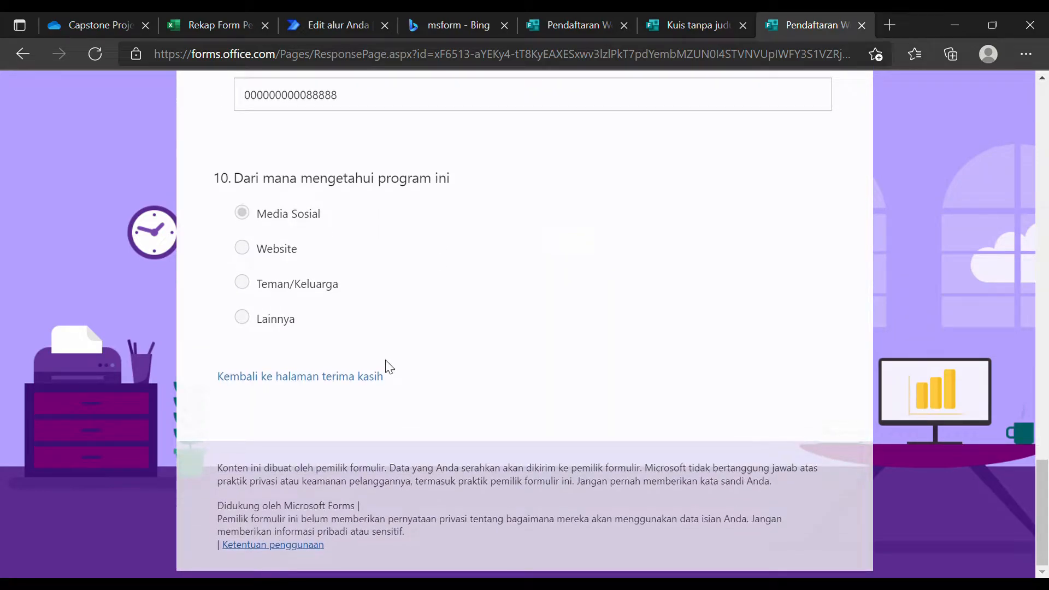
pyautogui.click(376, 376)
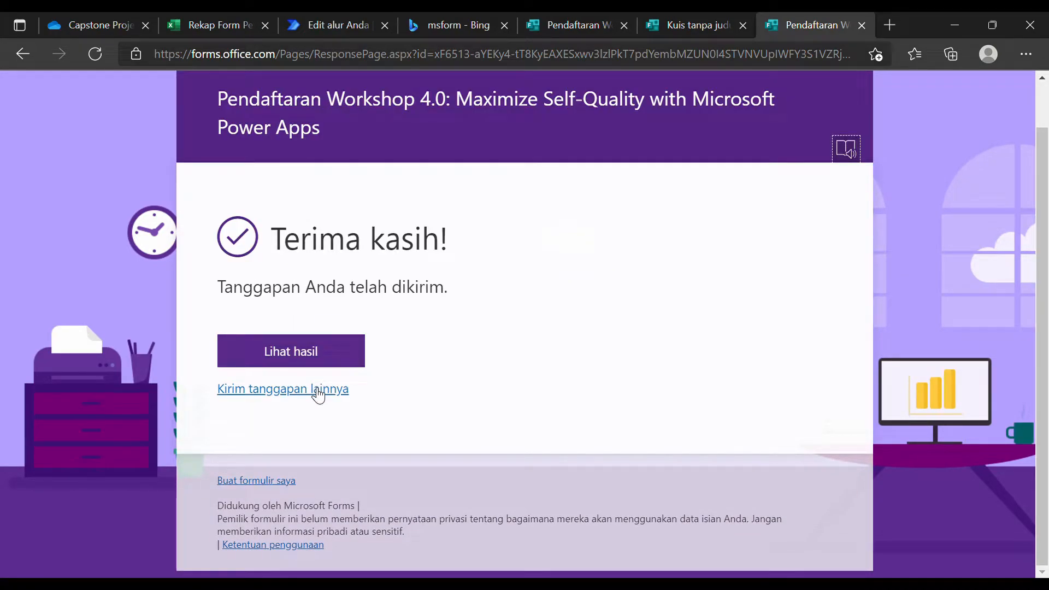
# Start another response and scroll through the blank registration form.
pyautogui.click(319, 395)
pyautogui.scroll(-5, 405, 358)
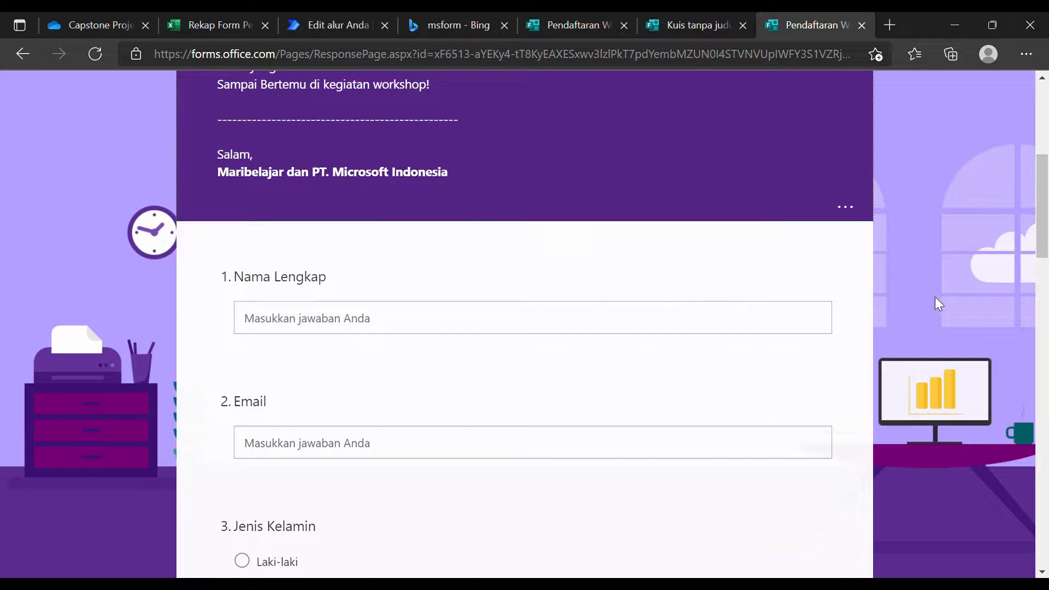
pyautogui.scroll(5, 458, 334)
pyautogui.scroll(-12, 457, 277)
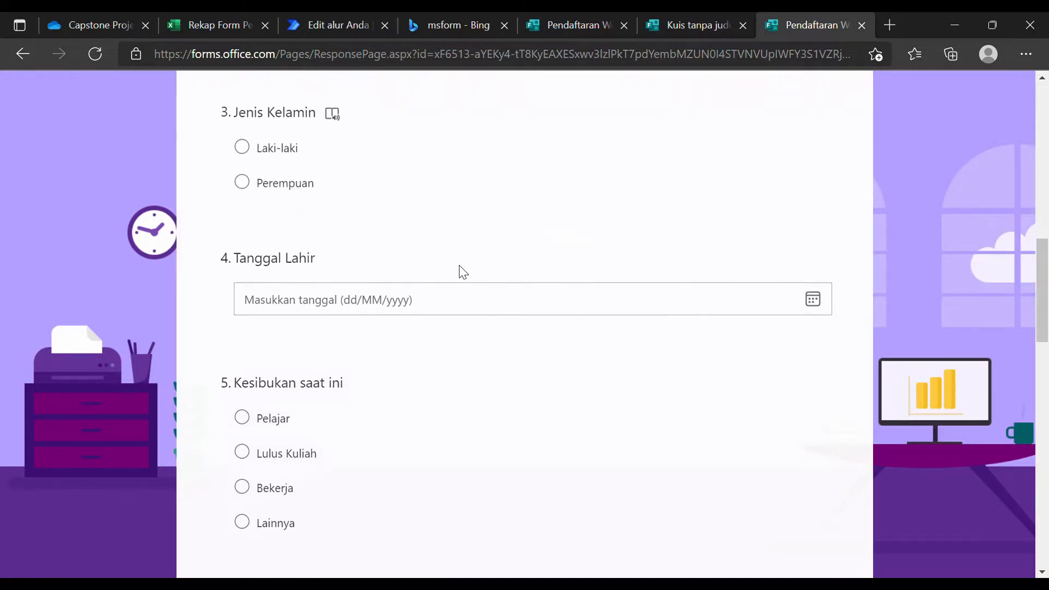
pyautogui.scroll(-6, 464, 272)
pyautogui.scroll(12, 407, 322)
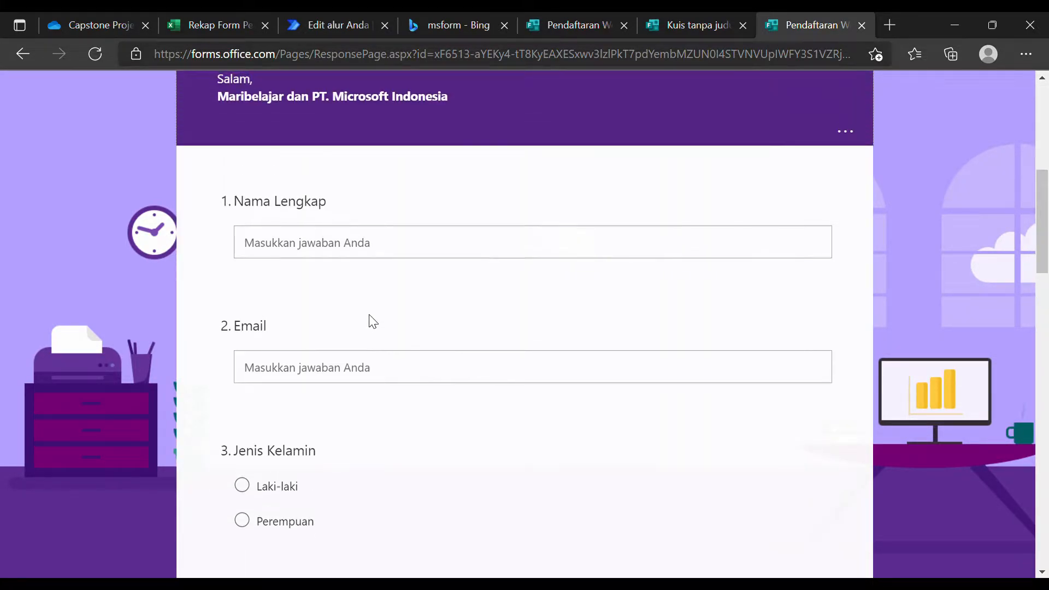
pyautogui.scroll(6, 365, 312)
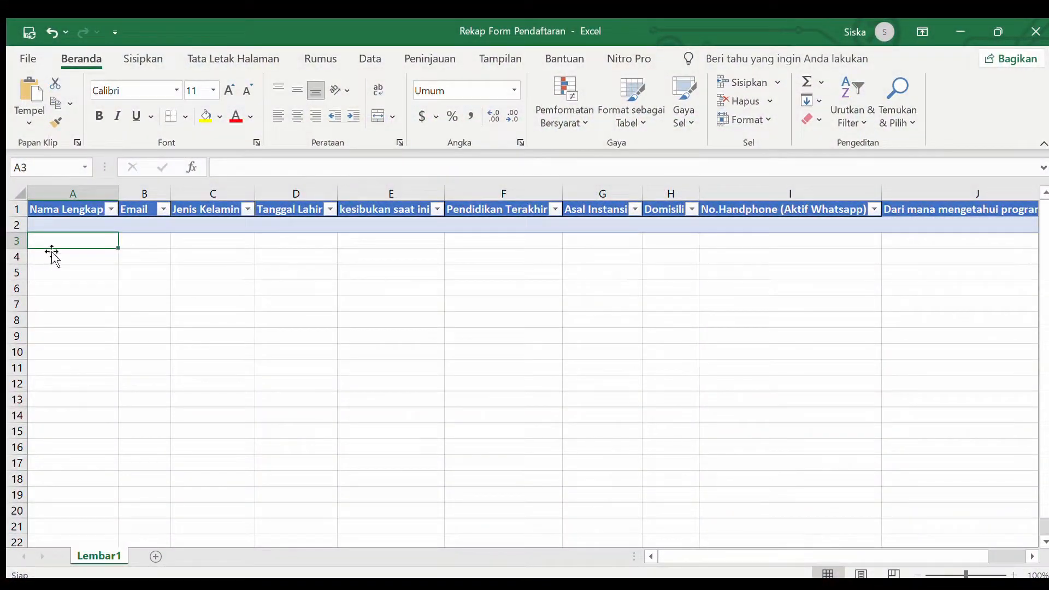
# Check the empty first data row and the Nama Lengkap and Email headers.
pyautogui.click(53, 225)
pyautogui.click(91, 239)
pyautogui.click(91, 222)
pyautogui.click(85, 208)
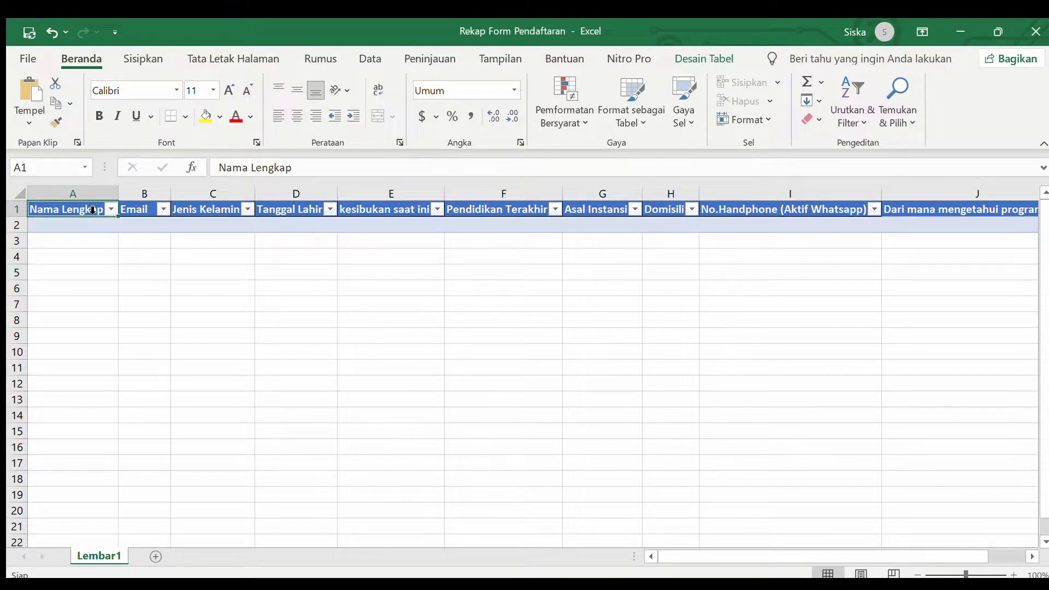
pyautogui.click(76, 241)
pyautogui.click(82, 209)
pyautogui.click(124, 211)
pyautogui.click(100, 209)
pyautogui.click(133, 210)
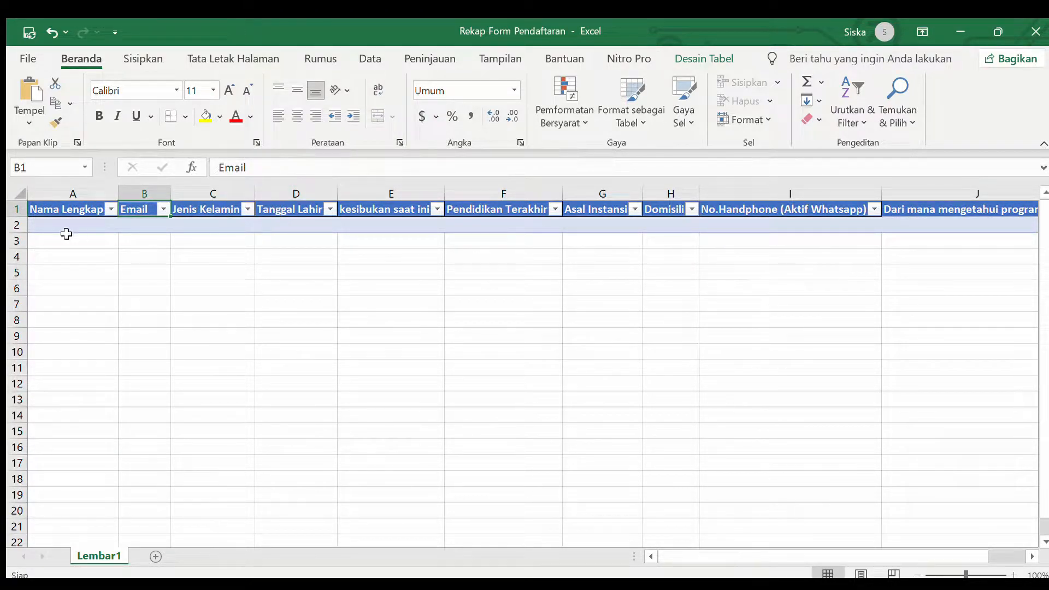
# Inspect the Nama Lengkap, Email, Jenis Kelamin, Kesibukan saat ini and Pendidikan Terakhir headers.
pyautogui.click(68, 211)
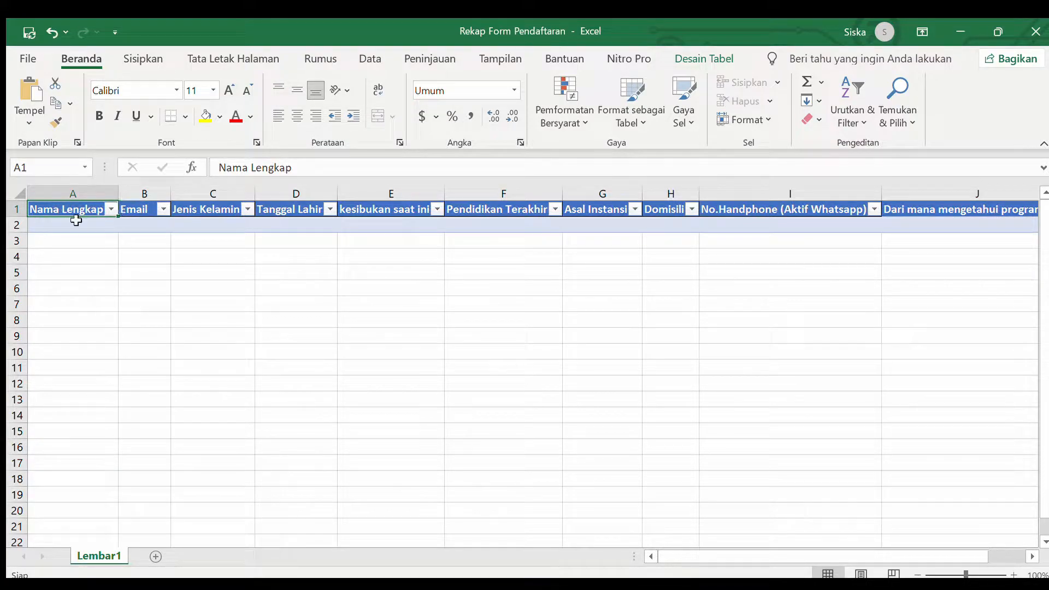
pyautogui.click(141, 210)
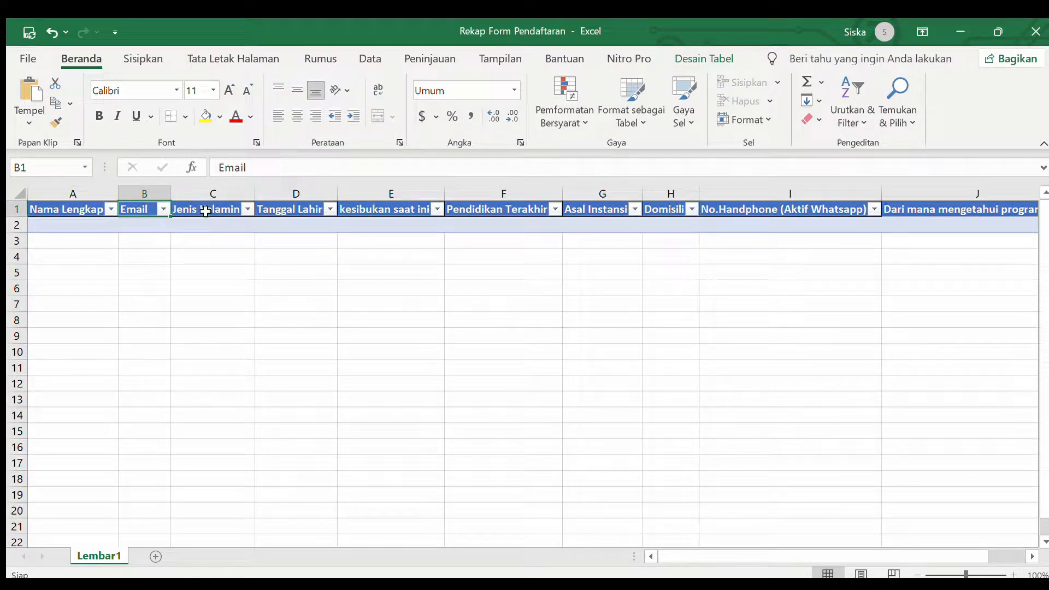
pyautogui.click(210, 210)
pyautogui.click(294, 223)
pyautogui.click(410, 209)
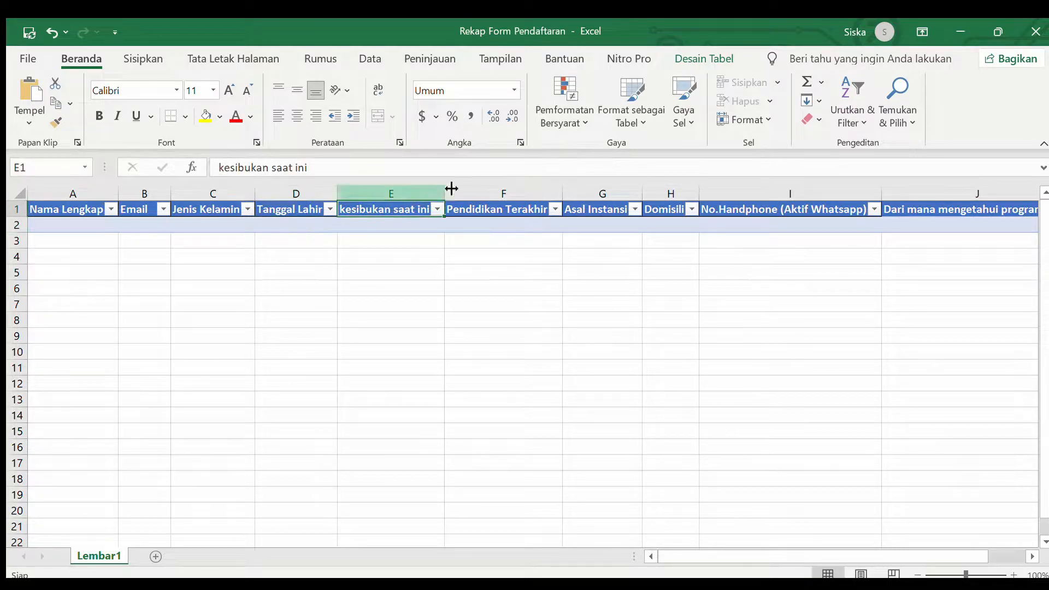
pyautogui.click(506, 208)
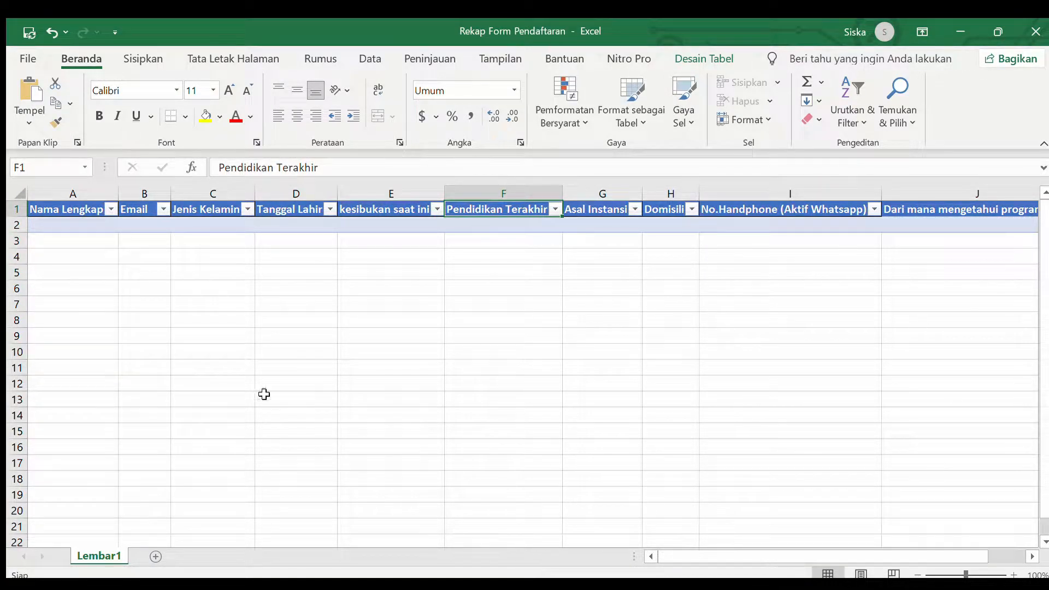
pyautogui.click(69, 221)
pyautogui.click(70, 207)
pyautogui.click(141, 207)
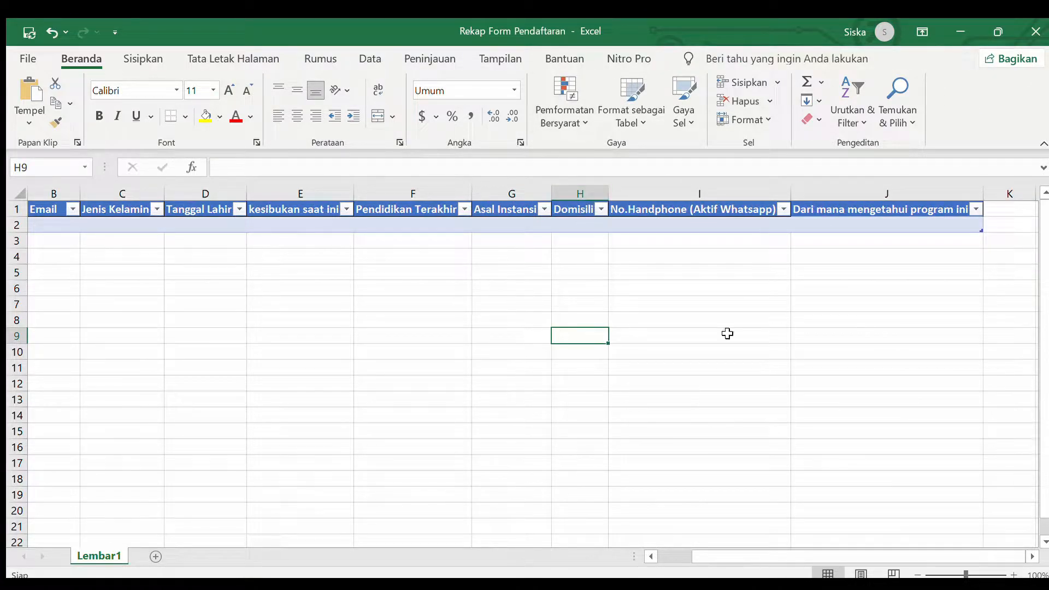
# Confirm cells A2–A4 are empty and close the Rekap Form Pendaftaran workbook.
pyautogui.moveTo(770, 546); pyautogui.dragTo(727, 546)
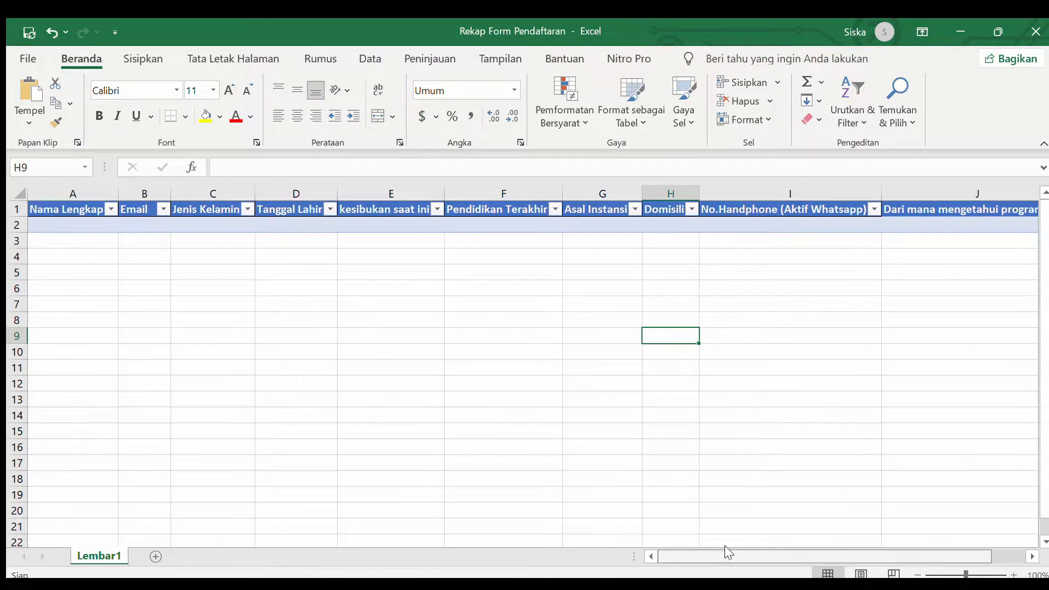
pyautogui.click(94, 227)
pyautogui.click(93, 252)
pyautogui.click(98, 236)
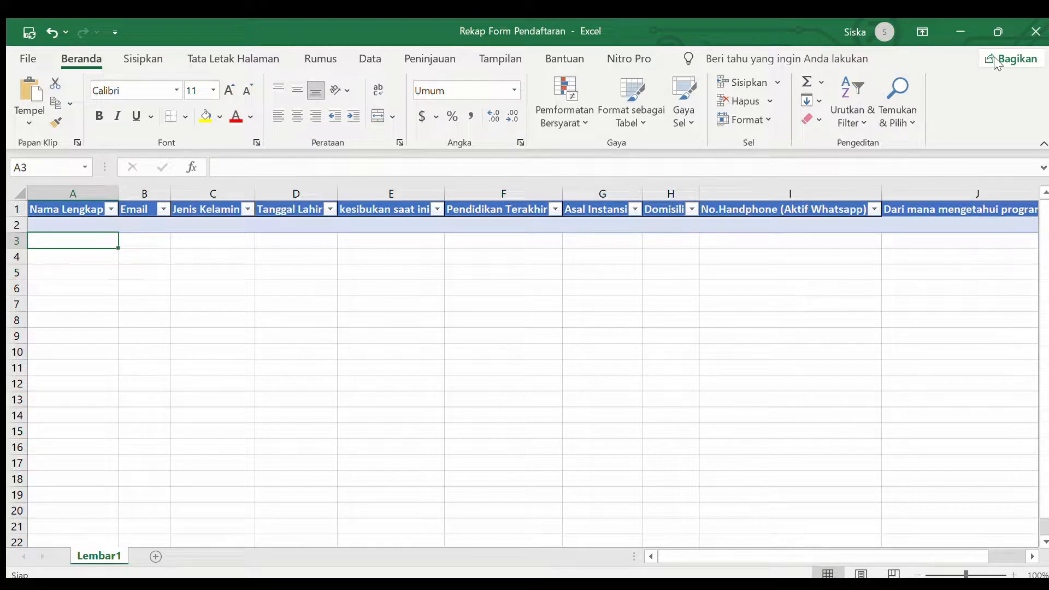
pyautogui.click(1035, 31)
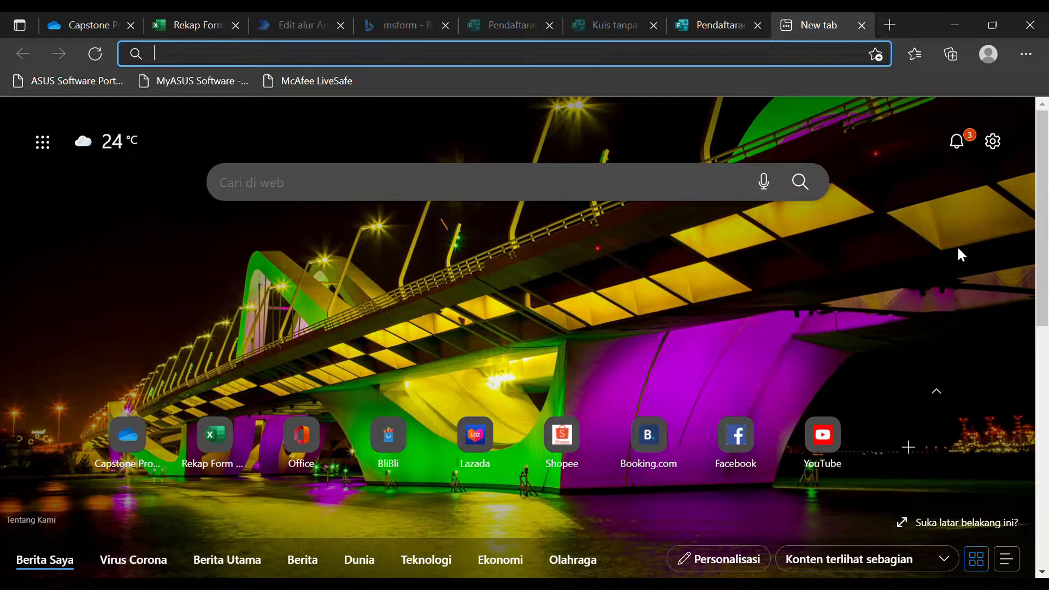
# Search Bing for 'onedrive' and open the 'Microsoft OneDrive - Access files anywhere' result.
pyautogui.write('o')
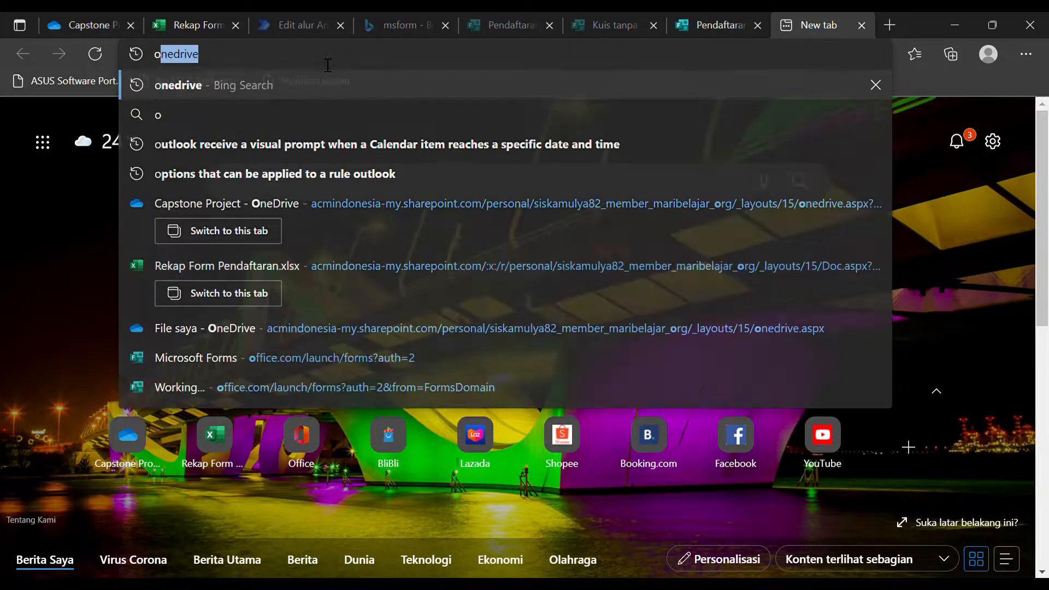
pyautogui.write('nedrive')
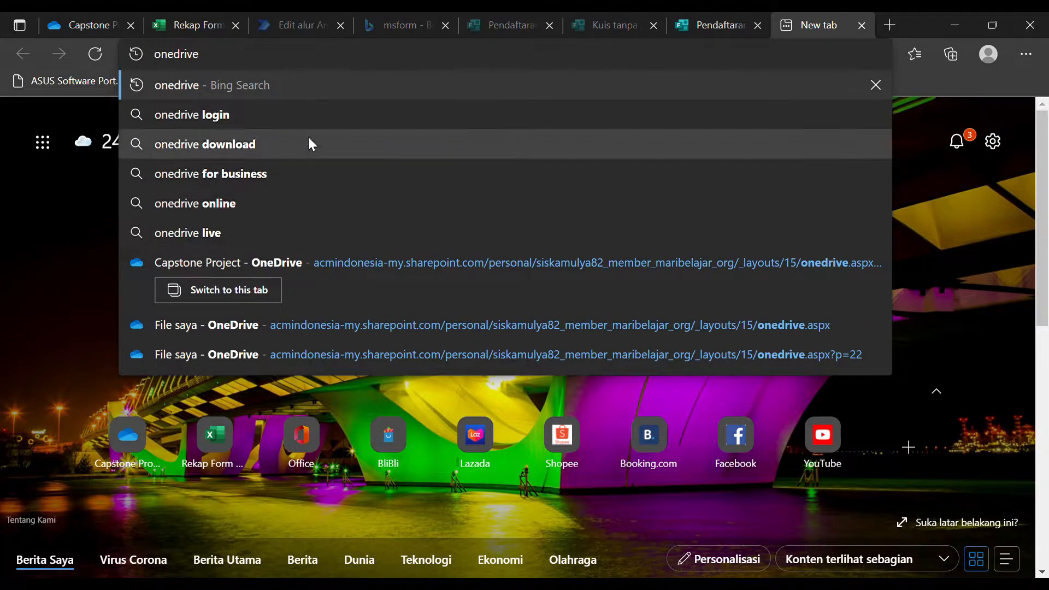
pyautogui.click(266, 84)
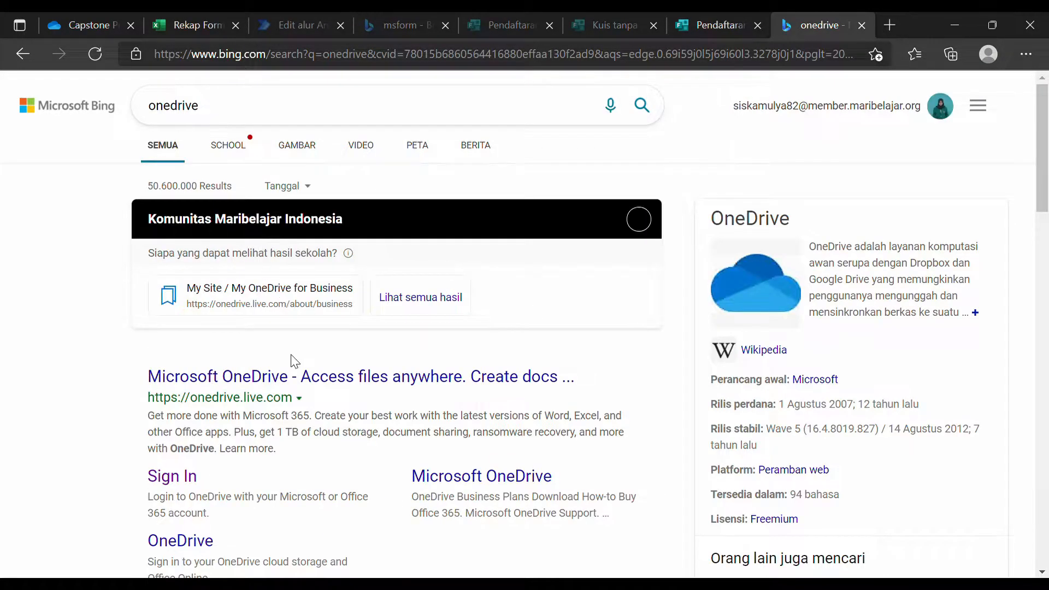
pyautogui.click(293, 375)
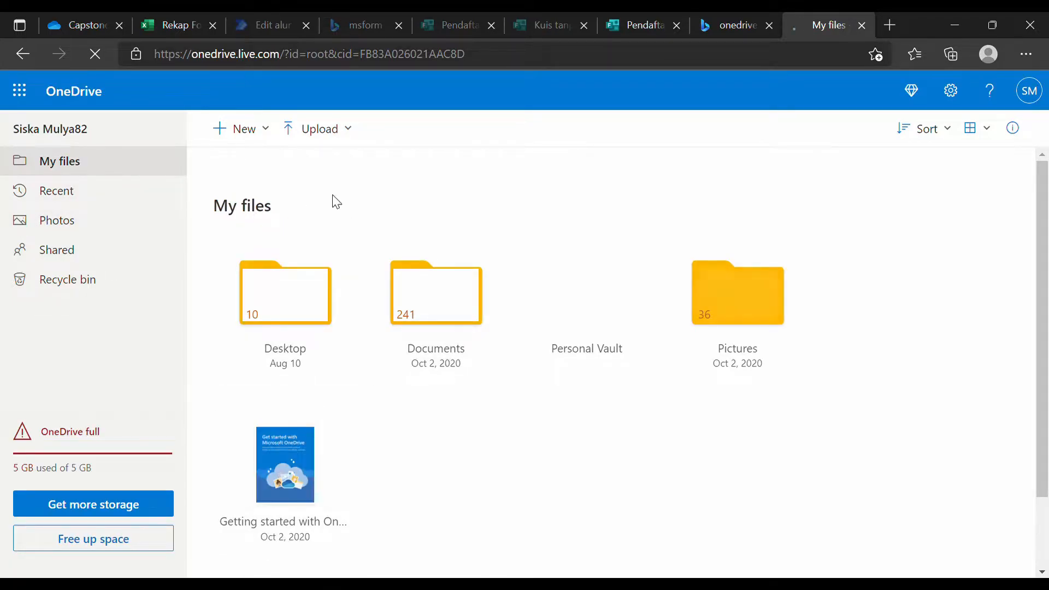
# Go to the work account's OneDrive My files via the address bar suggestion.
pyautogui.scroll(-2, 546, 284)
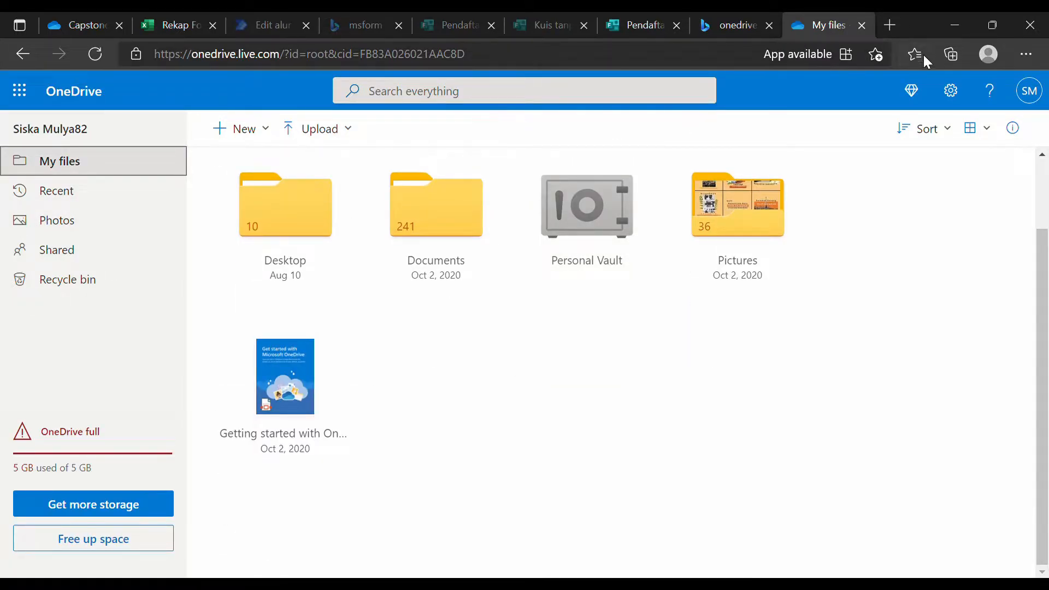
pyautogui.click(697, 57)
pyautogui.hotkey('ctrl', 'a')
pyautogui.write('onedri')
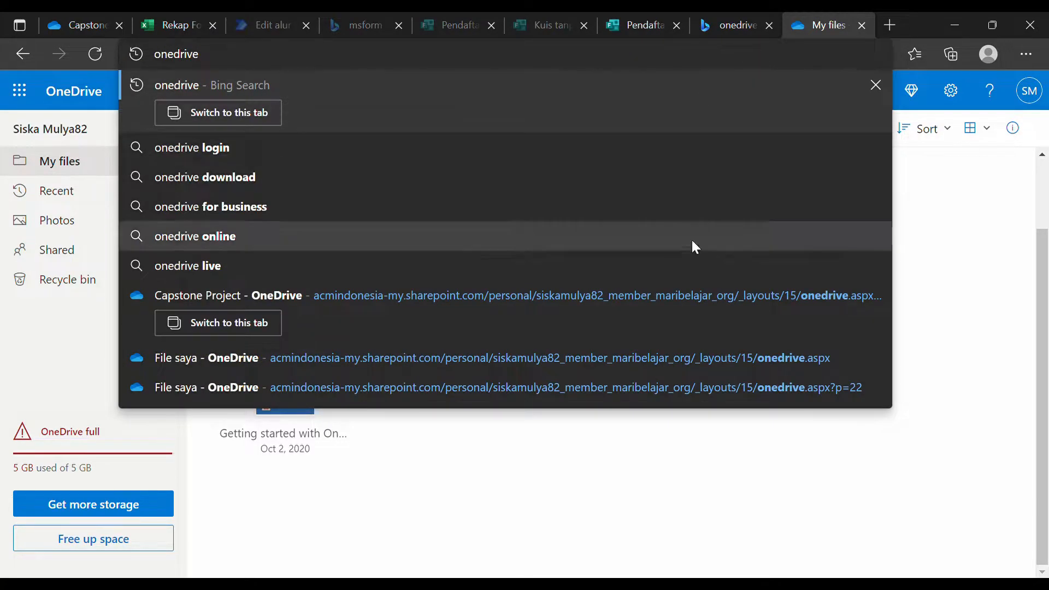
pyautogui.click(611, 351)
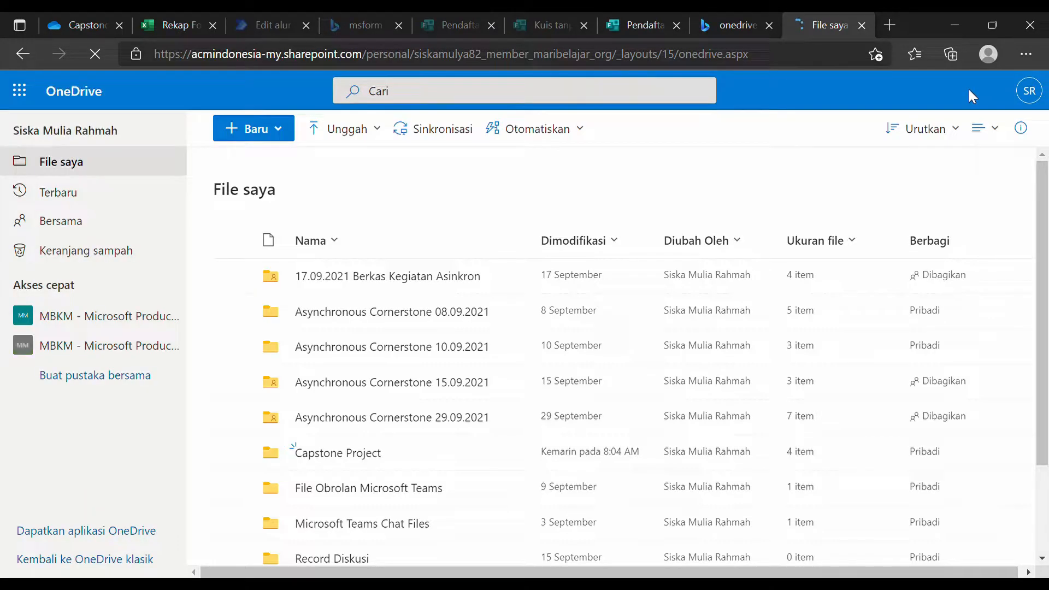
# Create a new folder named 'Captone project2' and open it.
pyautogui.scroll(-2, 429, 457)
pyautogui.scroll(2, 434, 456)
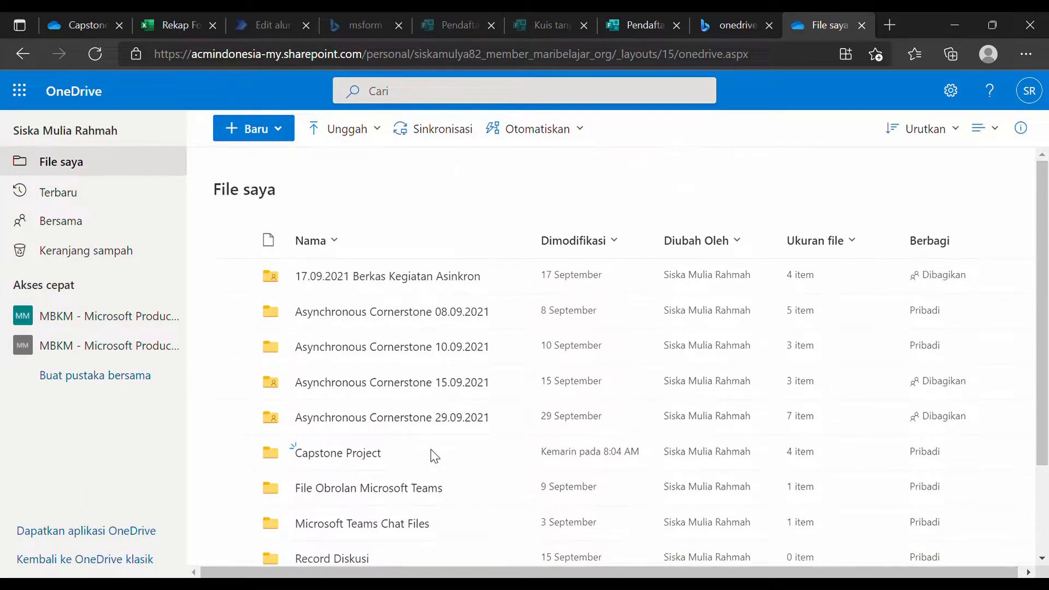
pyautogui.click(253, 129)
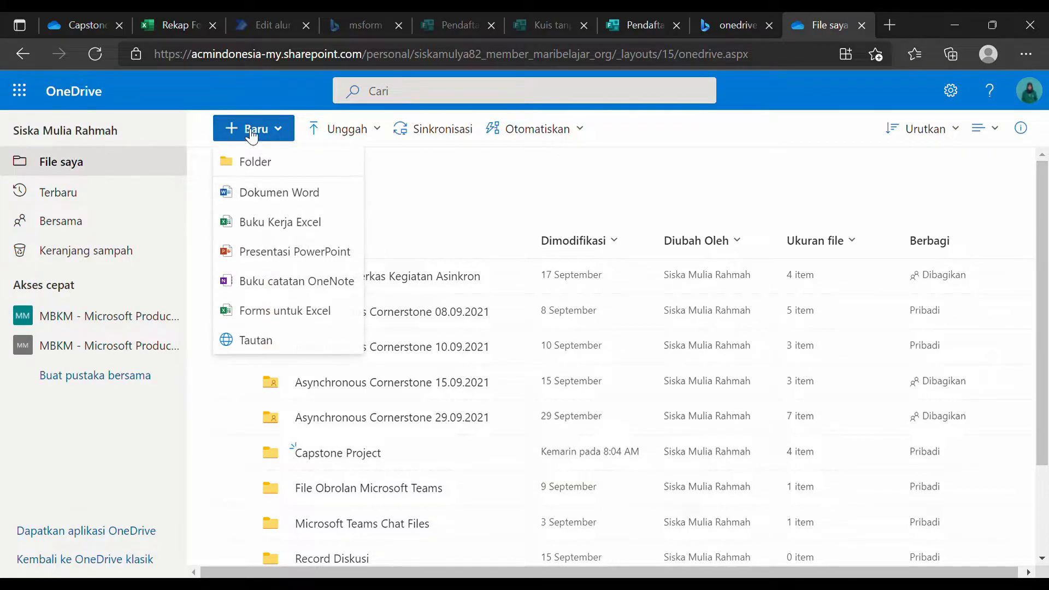
pyautogui.click(285, 163)
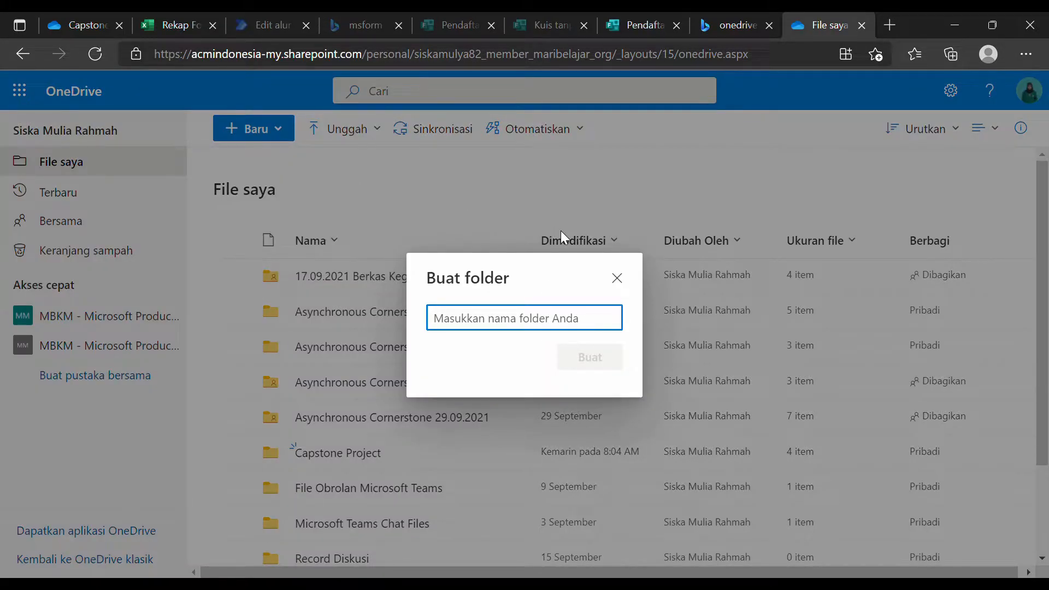
pyautogui.write('Captone ')
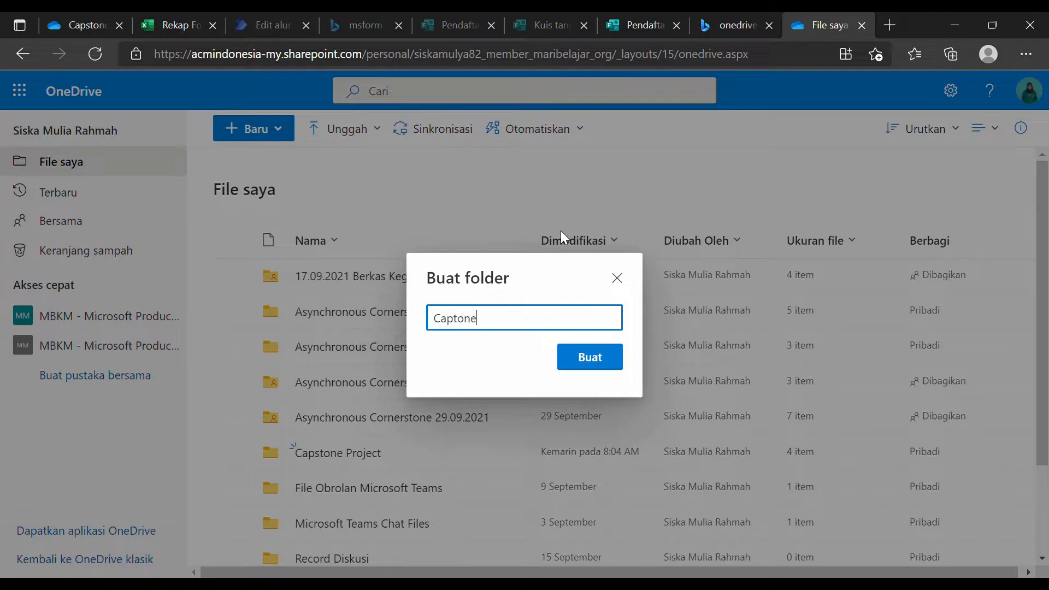
pyautogui.write('project2')
pyautogui.click(597, 364)
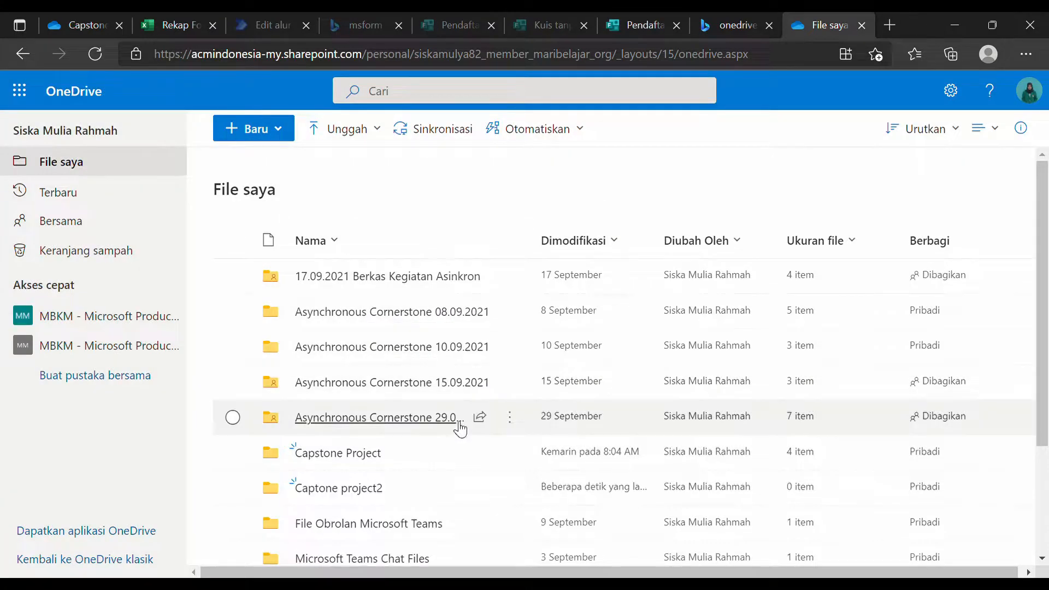
pyautogui.scroll(-1, 453, 437)
pyautogui.click(376, 429)
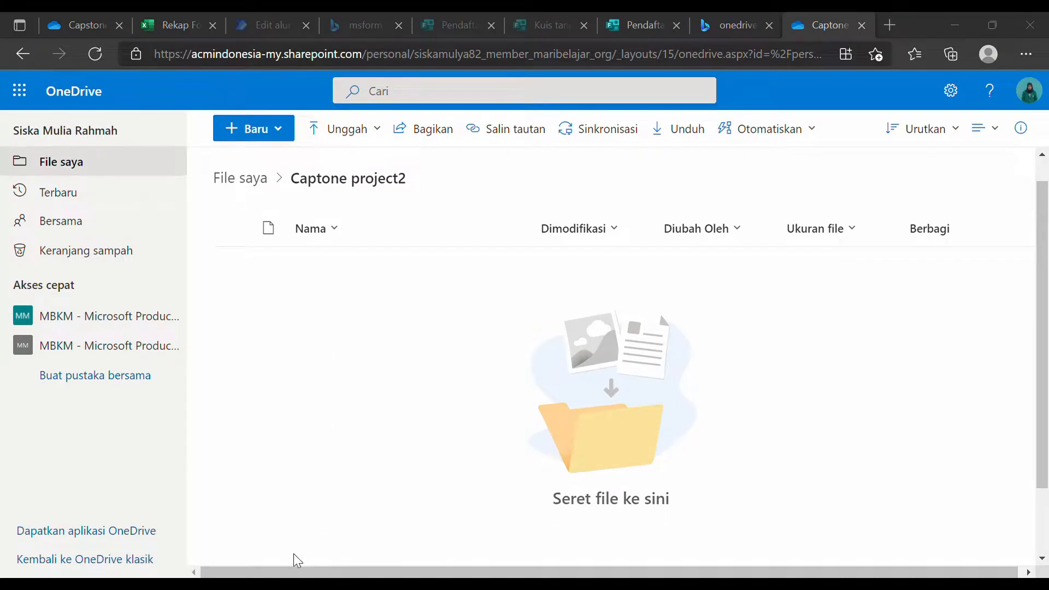
# Bring up the Rekap Form Pendaftaran workbook and step through the Nama Lengkap cells A2–A18.
pyautogui.moveTo(2, 578); pyautogui.dragTo(644, 361)
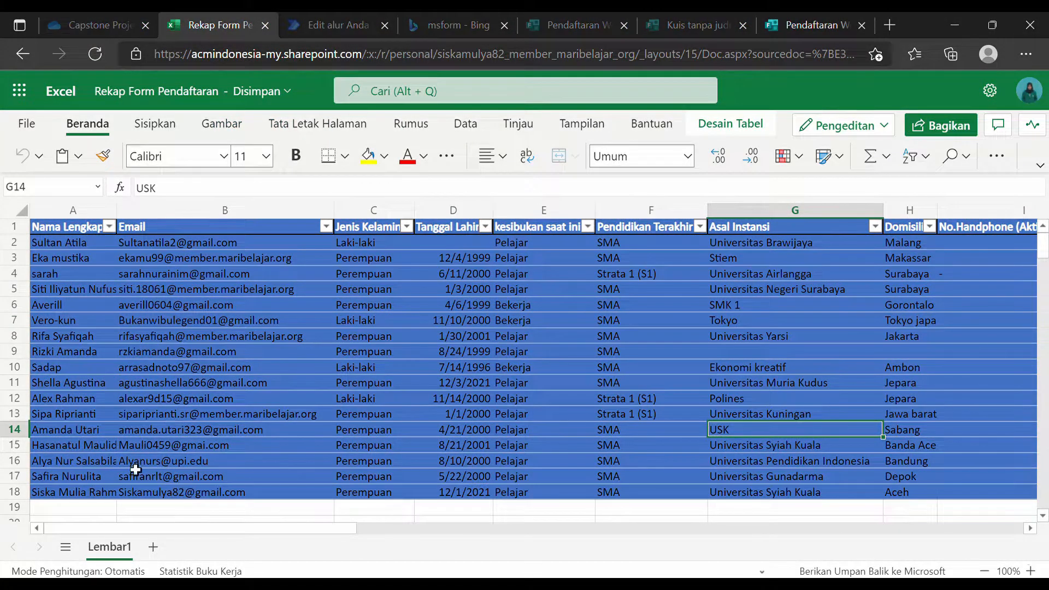
pyautogui.click(101, 496)
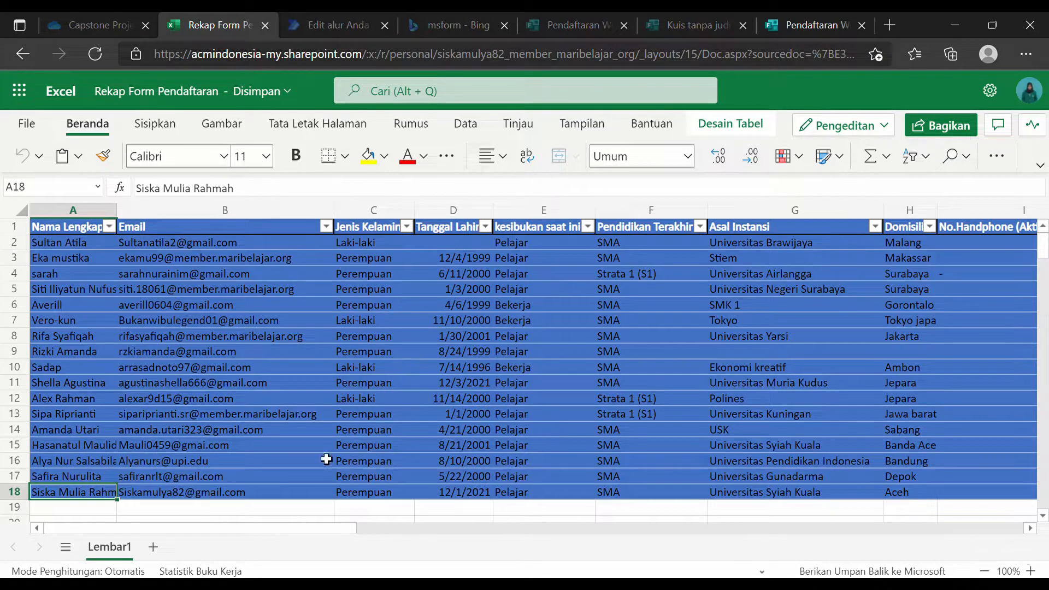
pyautogui.click(95, 477)
pyautogui.click(96, 462)
pyautogui.click(97, 445)
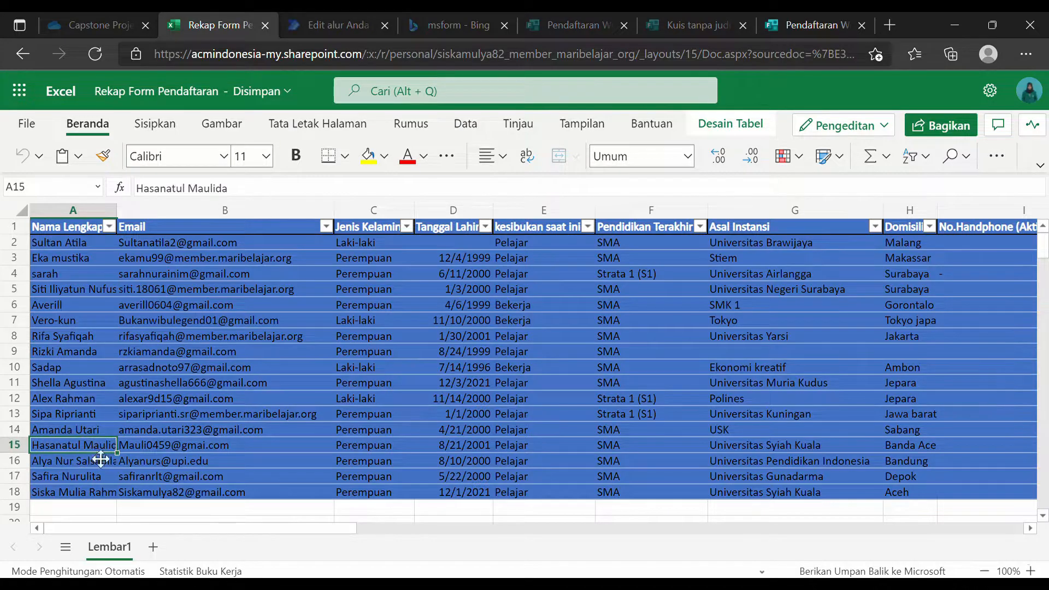
pyautogui.click(99, 434)
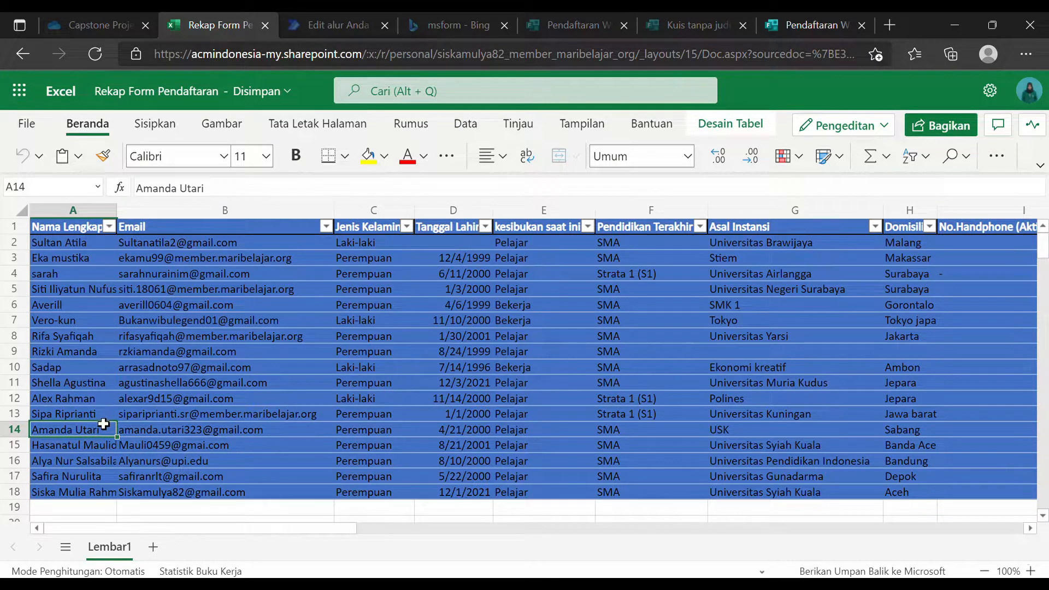
pyautogui.click(104, 419)
pyautogui.click(105, 356)
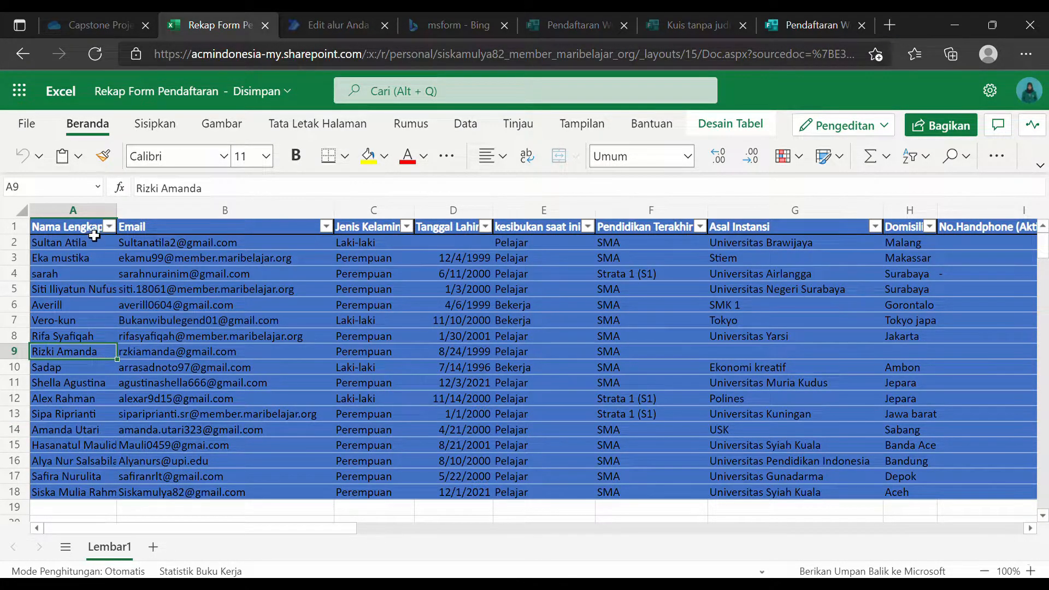
pyautogui.click(99, 246)
pyautogui.click(101, 262)
pyautogui.click(100, 248)
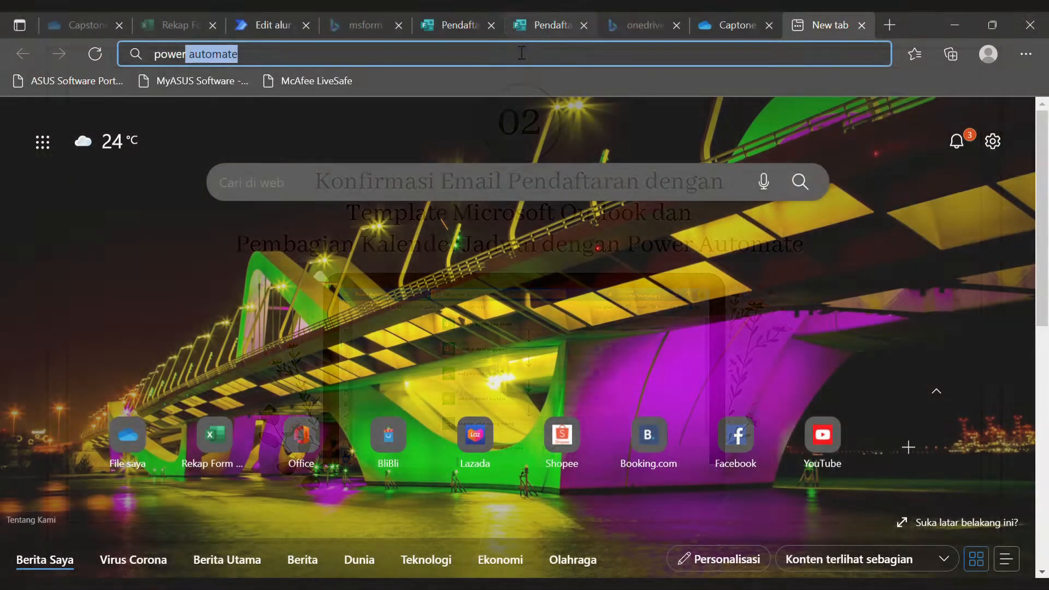
# Retype 'power' in the new tab's address bar to find the Power Automate edit-flows page.
pyautogui.press('End')
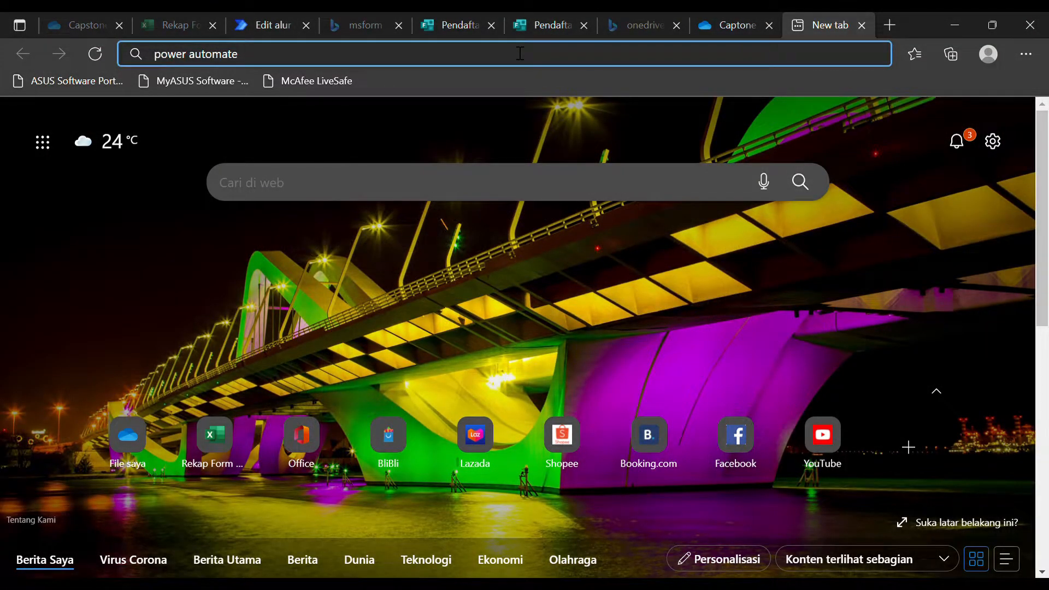
pyautogui.press('BackSpace')
pyautogui.press('BackSpace')
pyautogui.press('BackSpace')
pyautogui.press('BackSpace')
pyautogui.press('BackSpace')
pyautogui.press('BackSpace')
pyautogui.press('BackSpace')
pyautogui.press('BackSpace')
pyautogui.press('BackSpace')
pyautogui.press('BackSpace')
pyautogui.press('BackSpace')
pyautogui.press('BackSpace')
pyautogui.press('BackSpace')
pyautogui.press('BackSpace')
pyautogui.write('p')
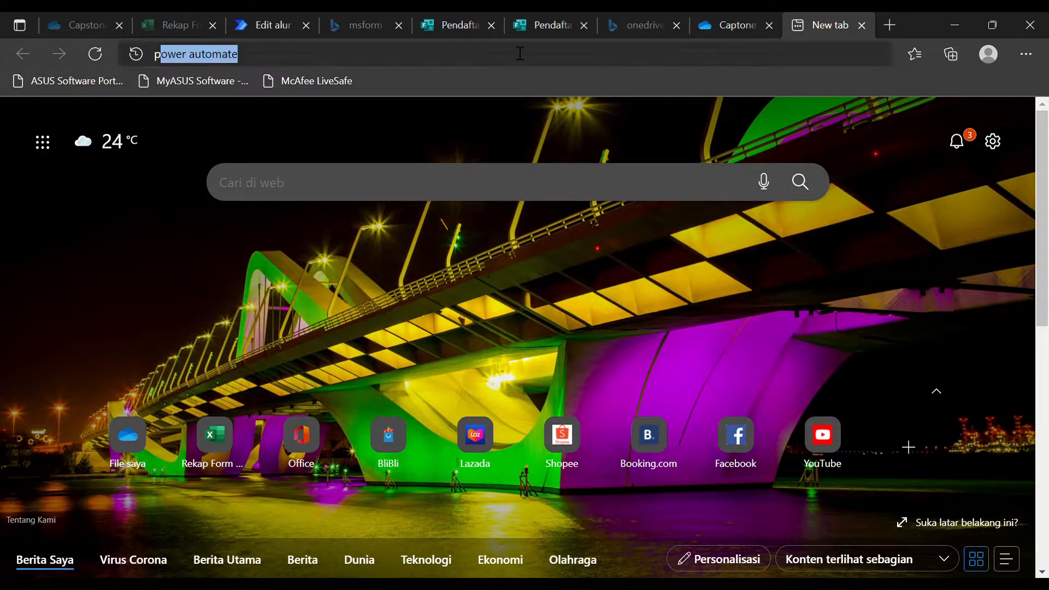
pyautogui.write('ower')
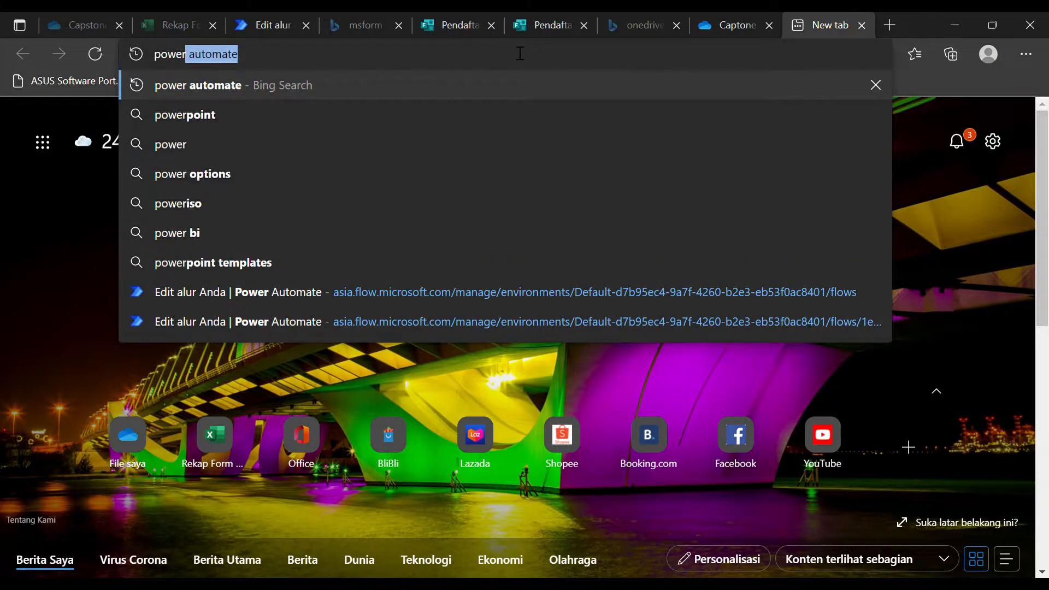
# Open the Workshop 4.0 Maximize Self-Quality flow's details page and launch it in the designer.
pyautogui.click(310, 302)
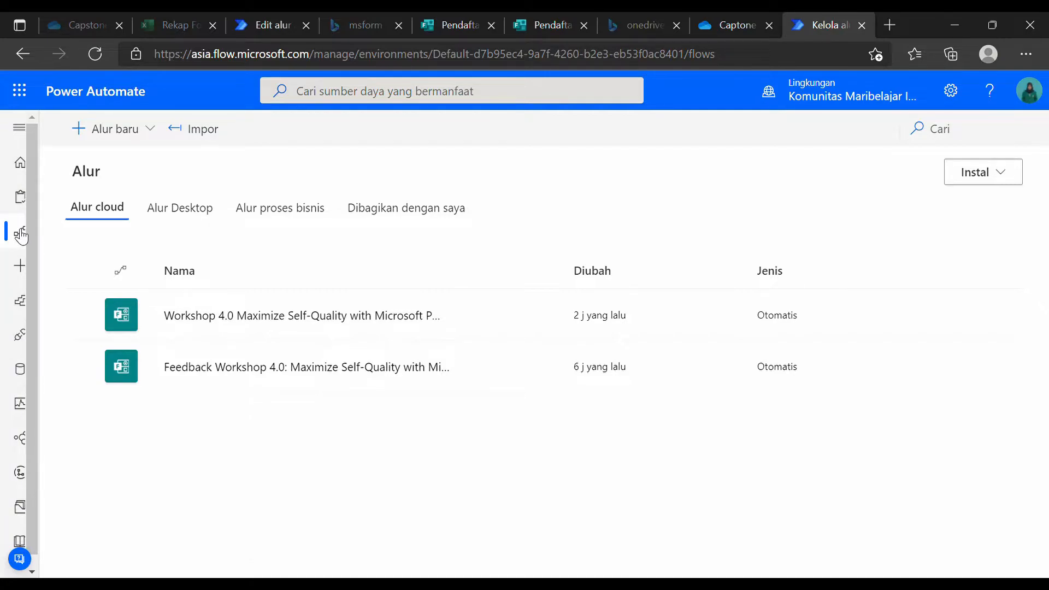
pyautogui.click(99, 141)
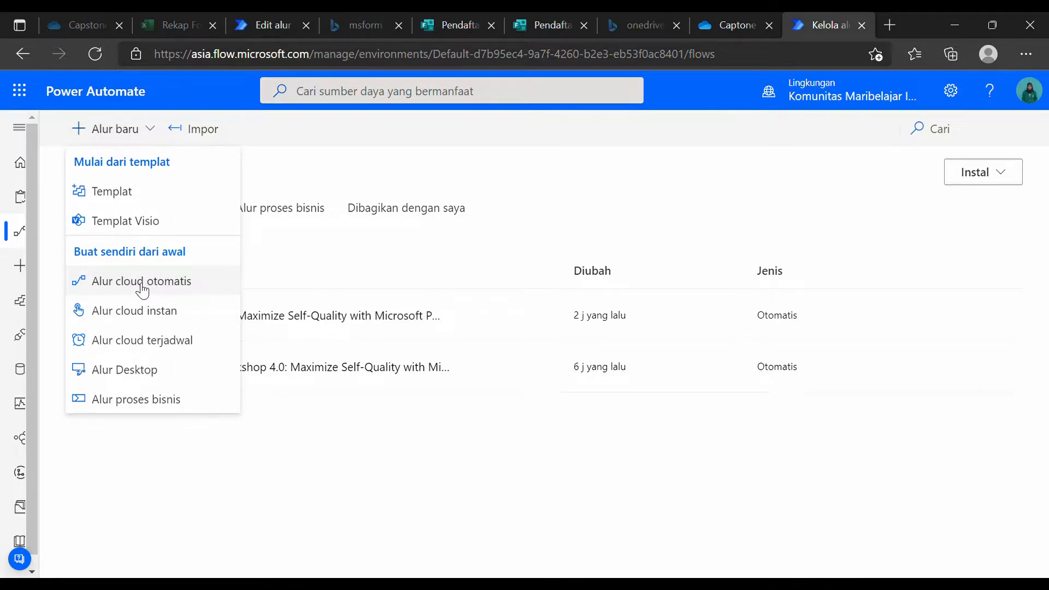
pyautogui.click(668, 190)
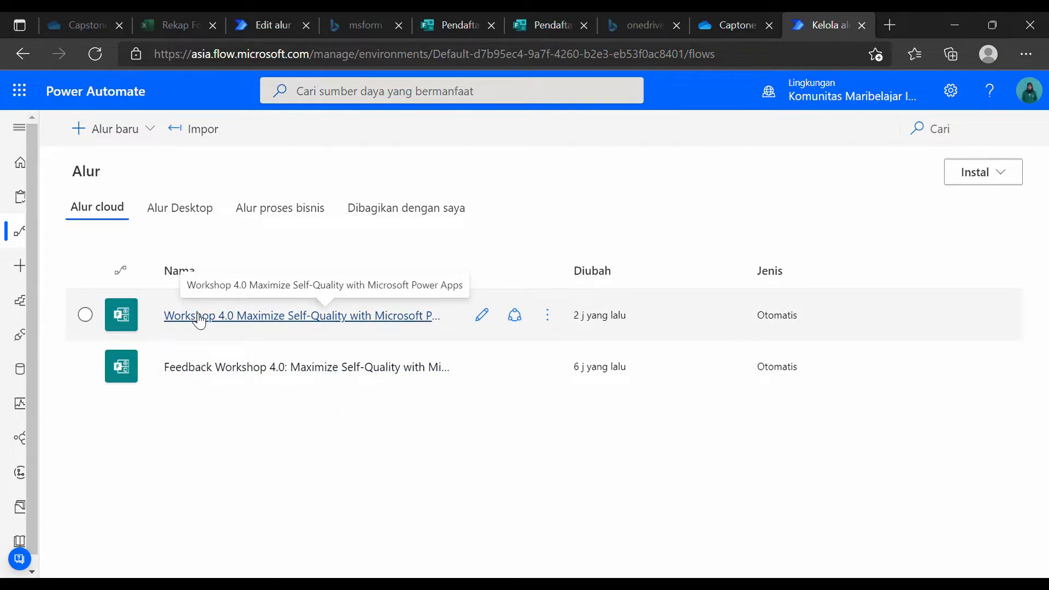
pyautogui.click(200, 318)
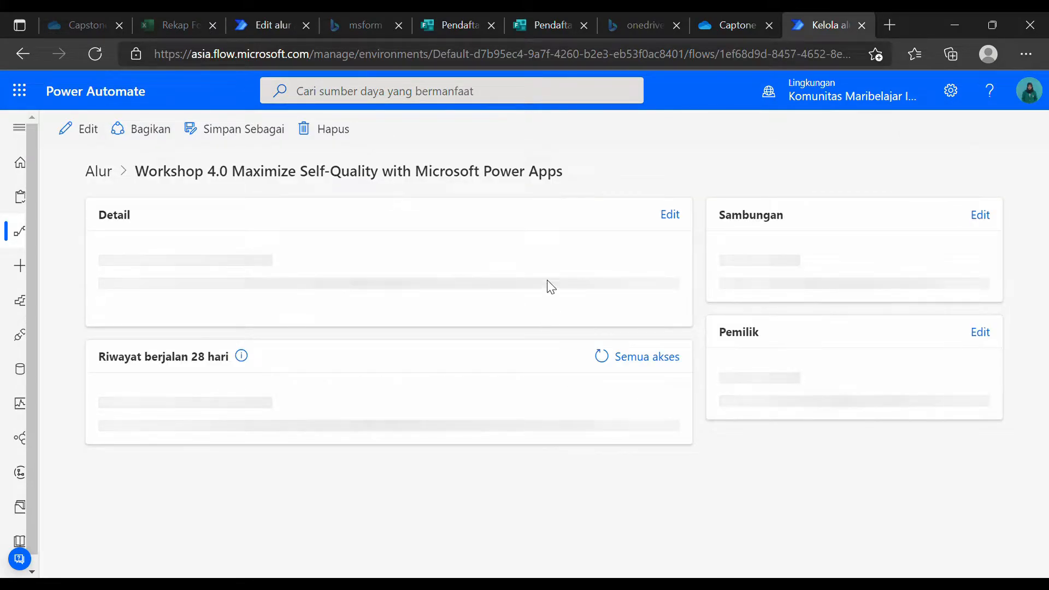
pyautogui.scroll(-3, 598, 350)
pyautogui.scroll(-3, 330, 391)
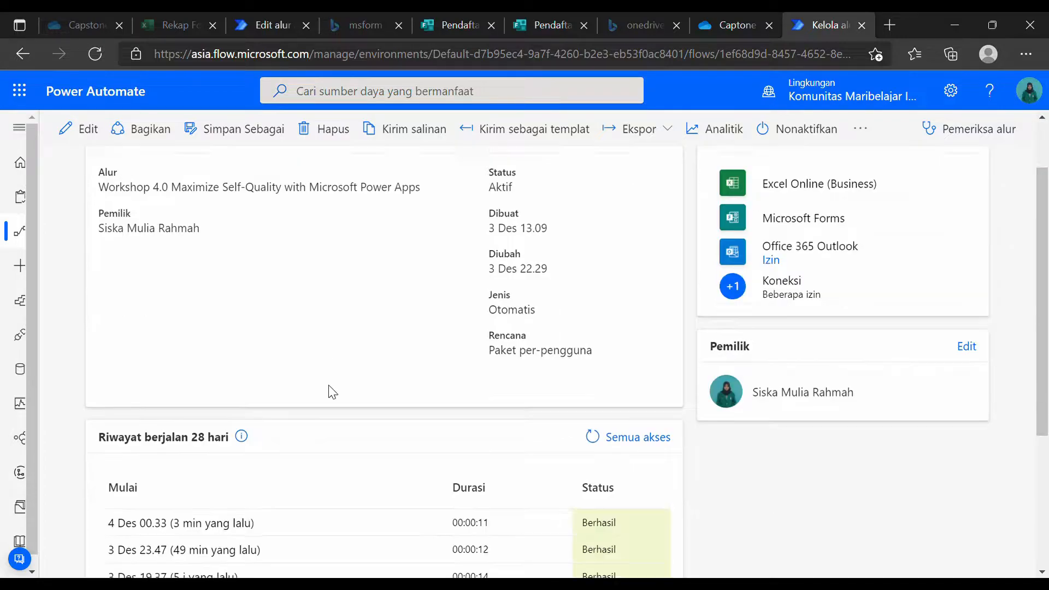
pyautogui.scroll(3, 347, 396)
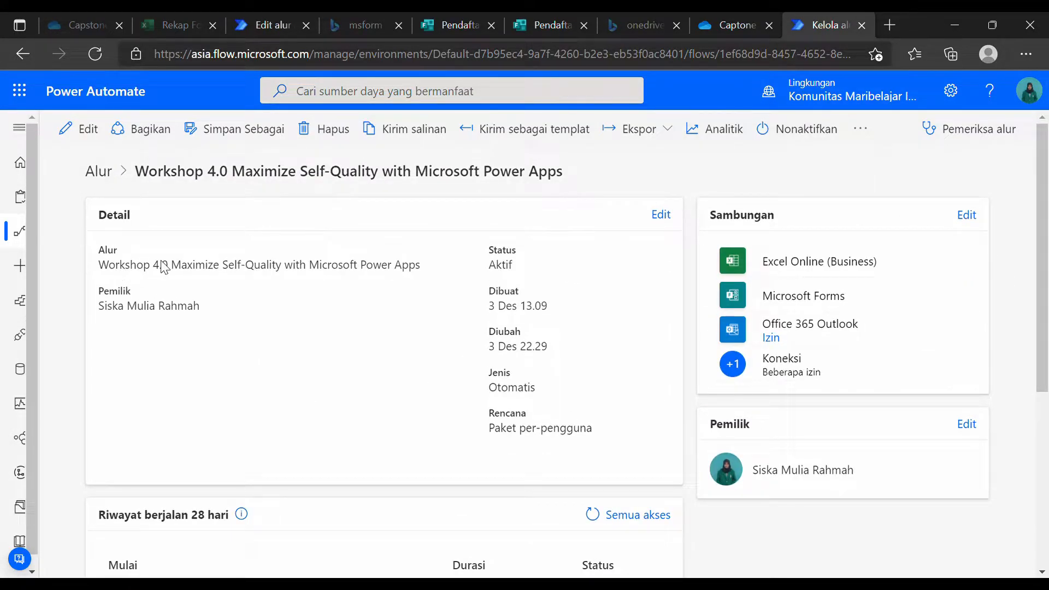
pyautogui.click(663, 217)
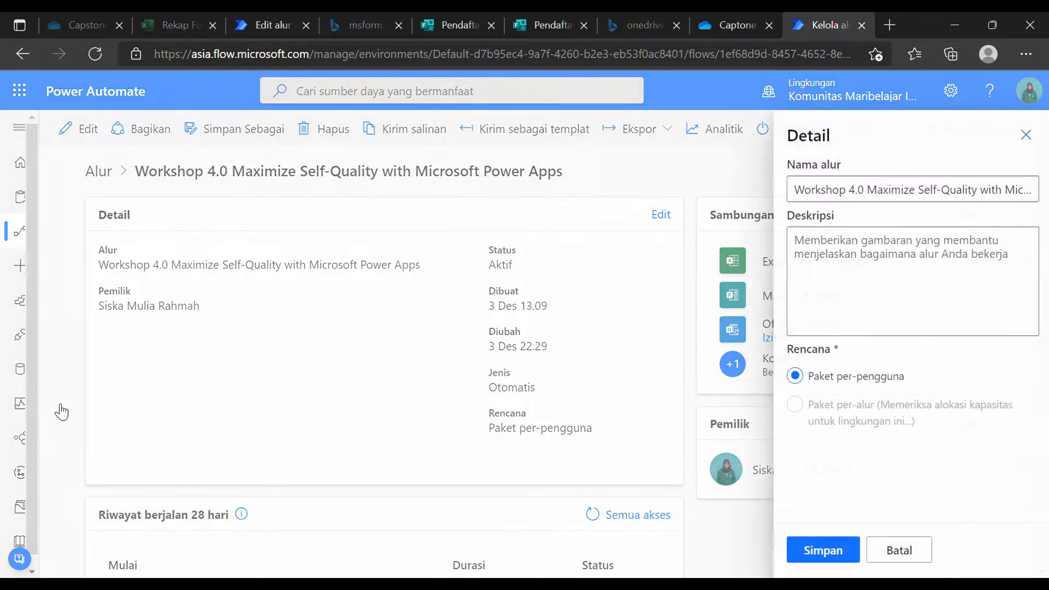
pyautogui.click(1026, 135)
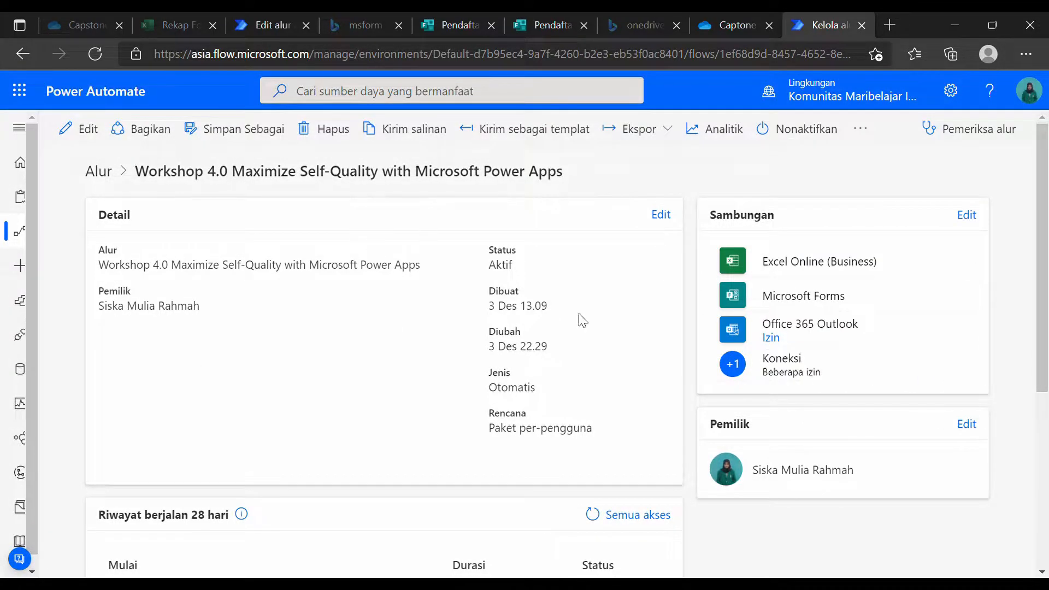
pyautogui.click(87, 129)
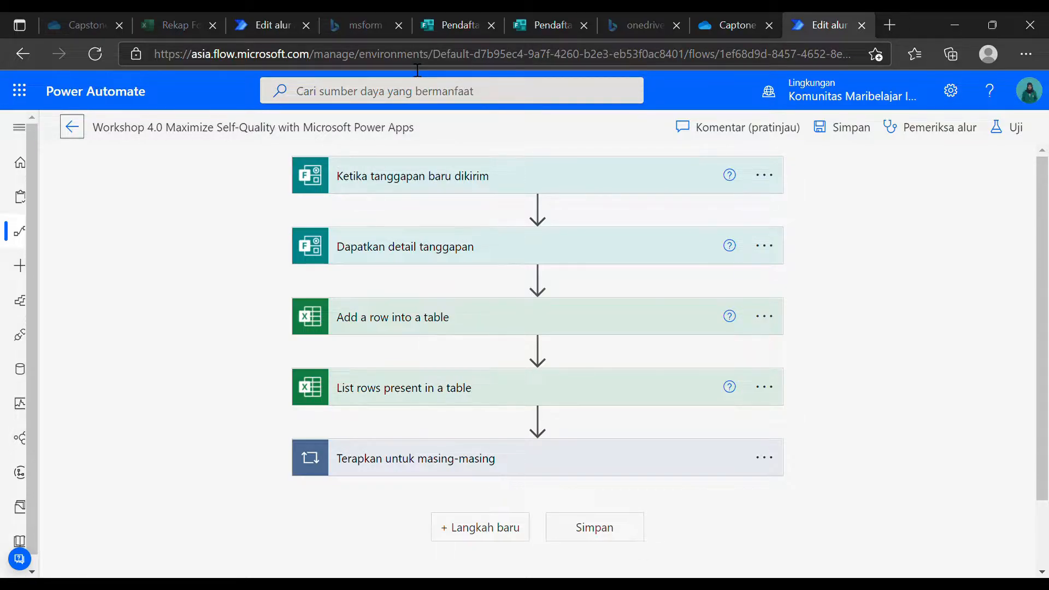
# Switch the new-response trigger's form to Pendaftaran Workshop 4.0, then expand Dapatkan detail tanggapan.
pyautogui.click(444, 170)
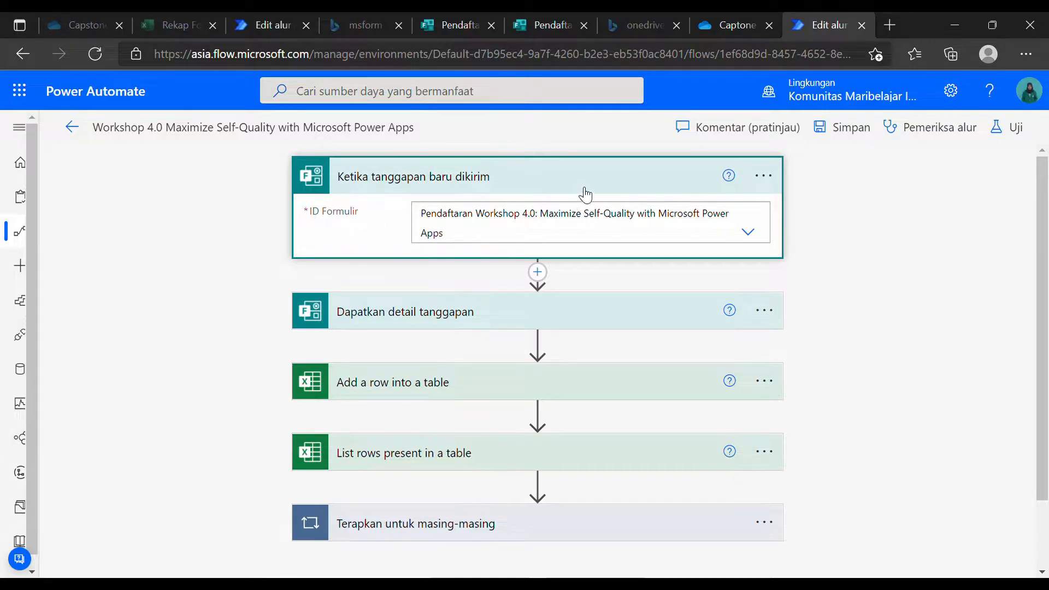
pyautogui.click(747, 234)
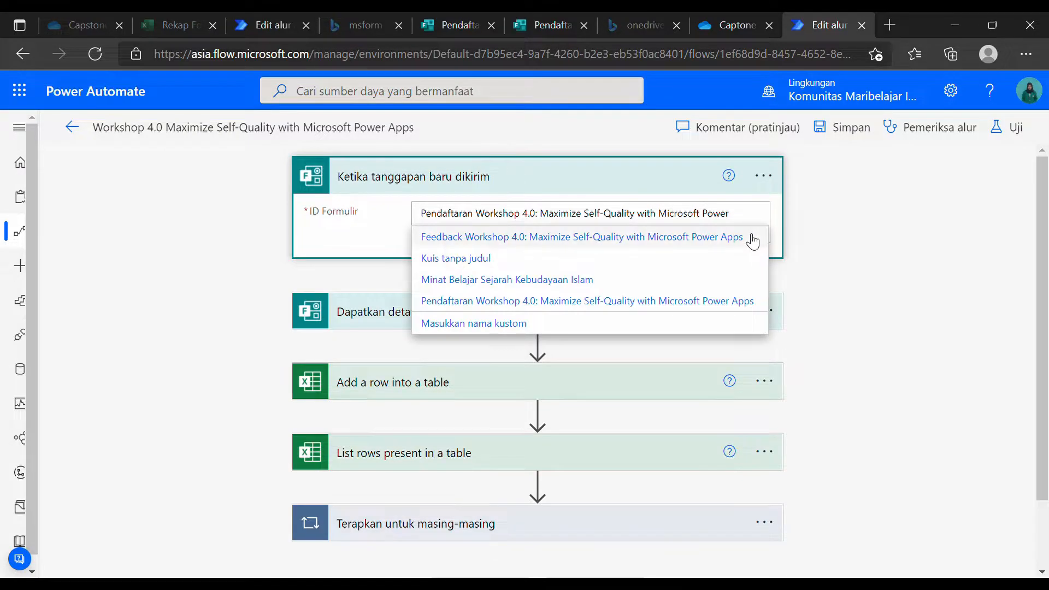
pyautogui.click(749, 237)
pyautogui.click(753, 233)
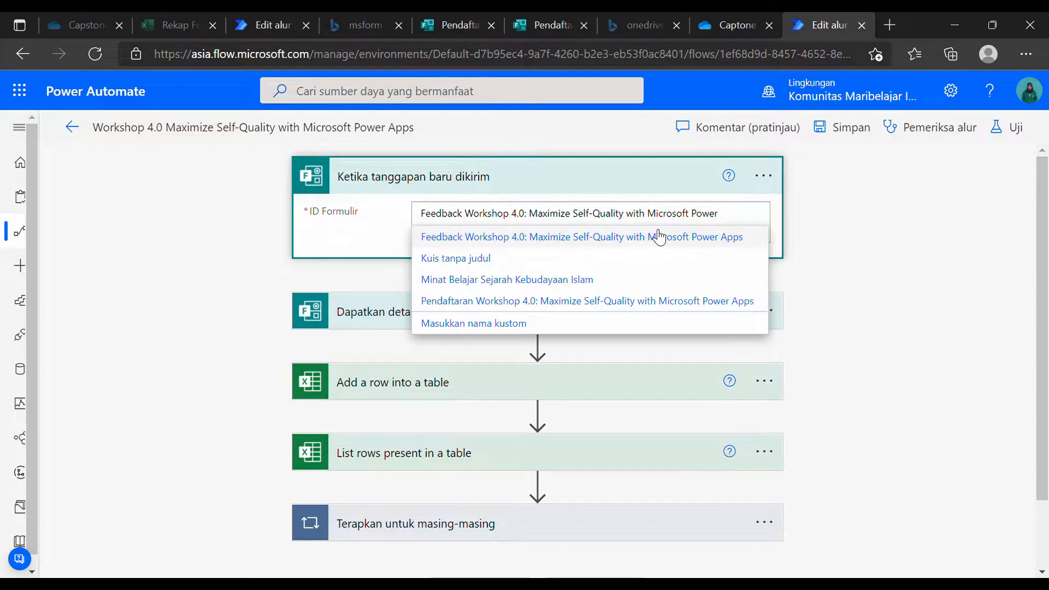
pyautogui.tripleClick(679, 217)
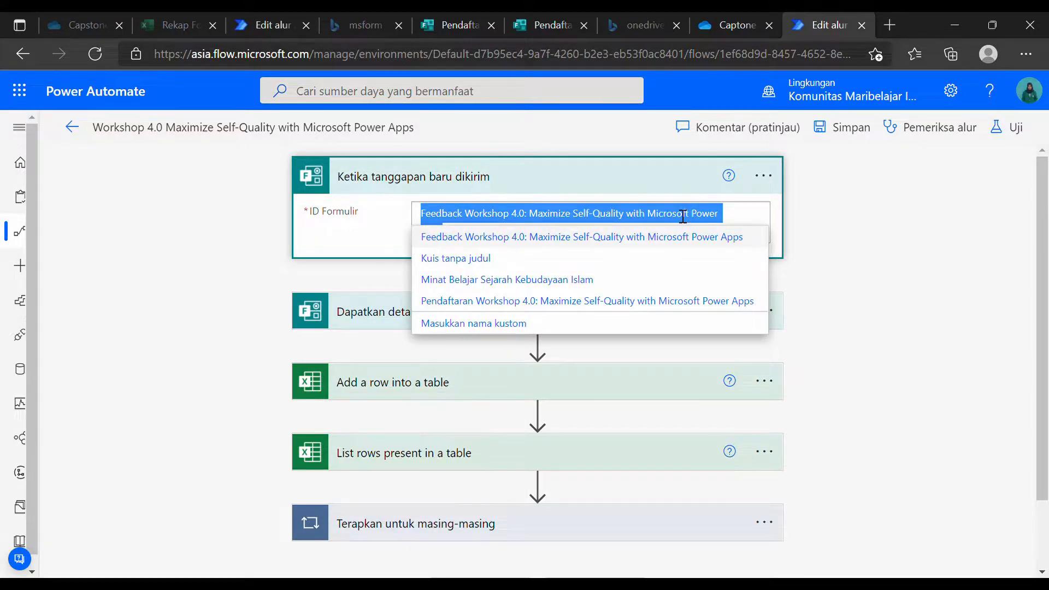
pyautogui.press('BackSpace')
pyautogui.click(756, 216)
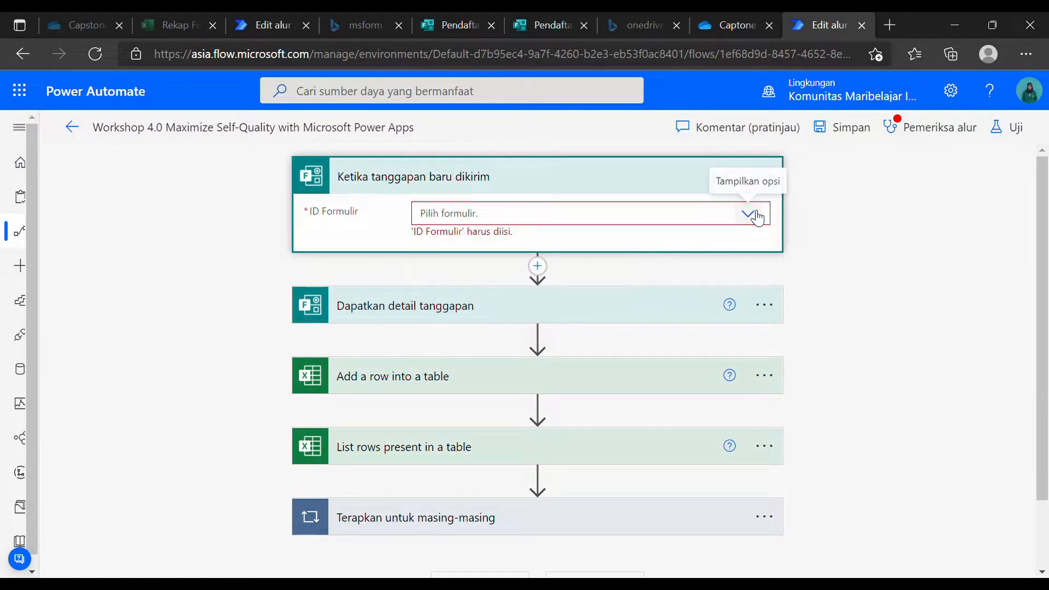
pyautogui.click(757, 216)
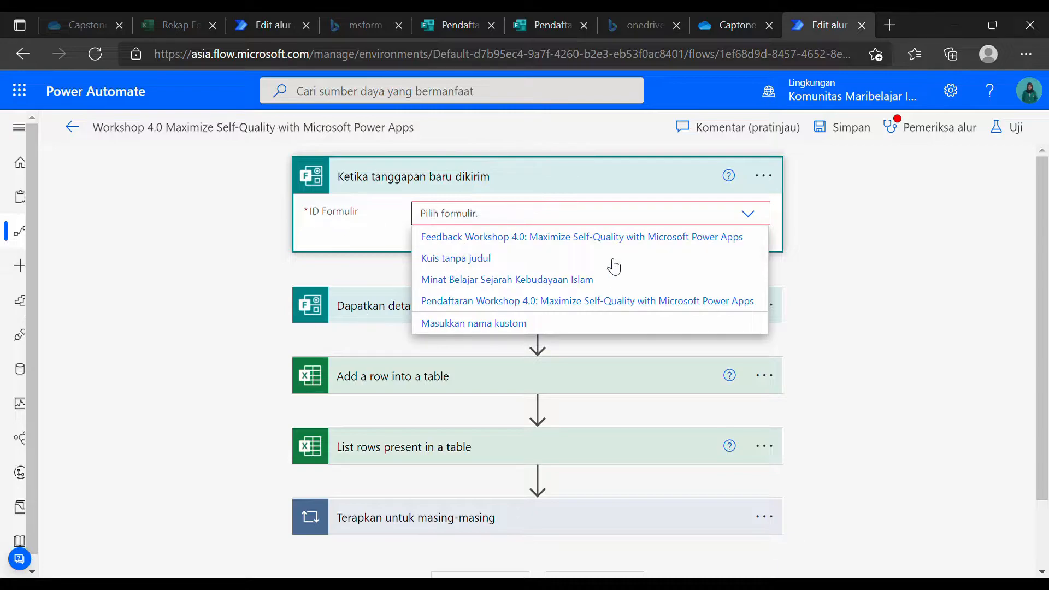
pyautogui.click(458, 303)
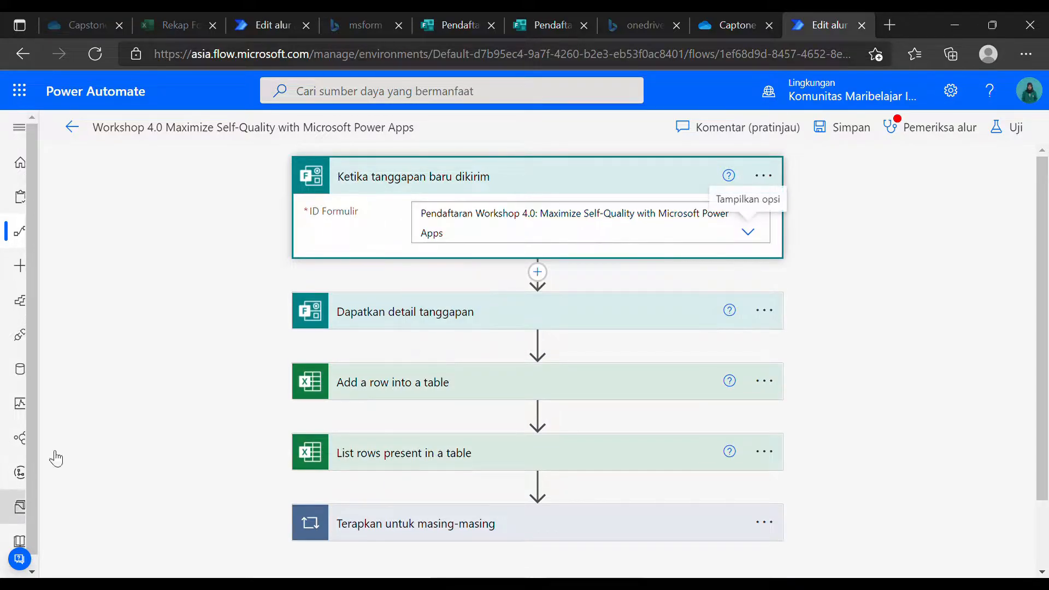
pyautogui.click(563, 327)
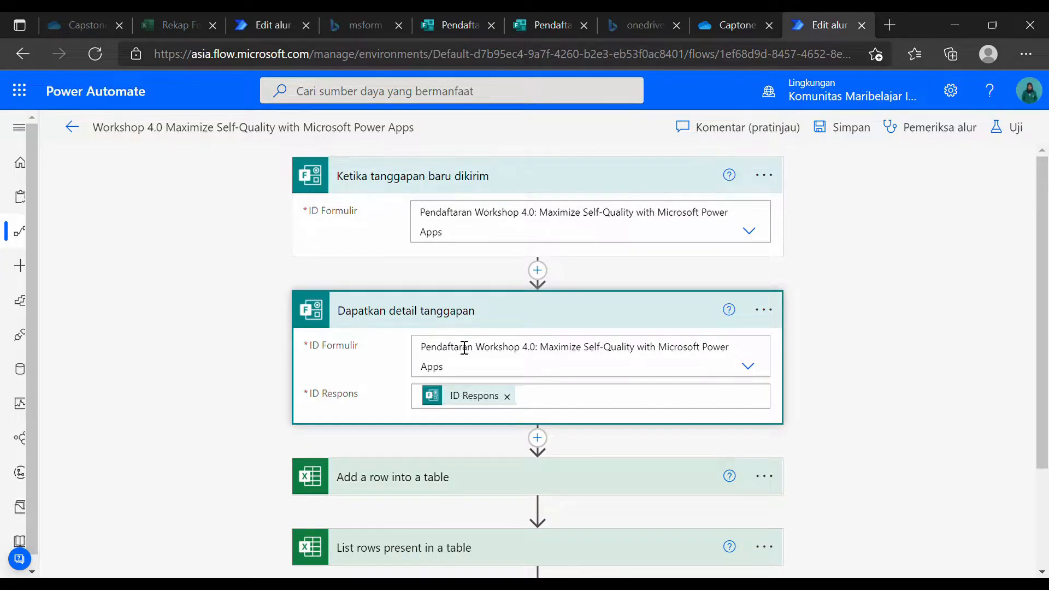
# Keep the Pendaftaran Workshop 4.0 form and re-insert the trigger's ID Respons into Dapatkan detail tanggapan.
pyautogui.click(480, 375)
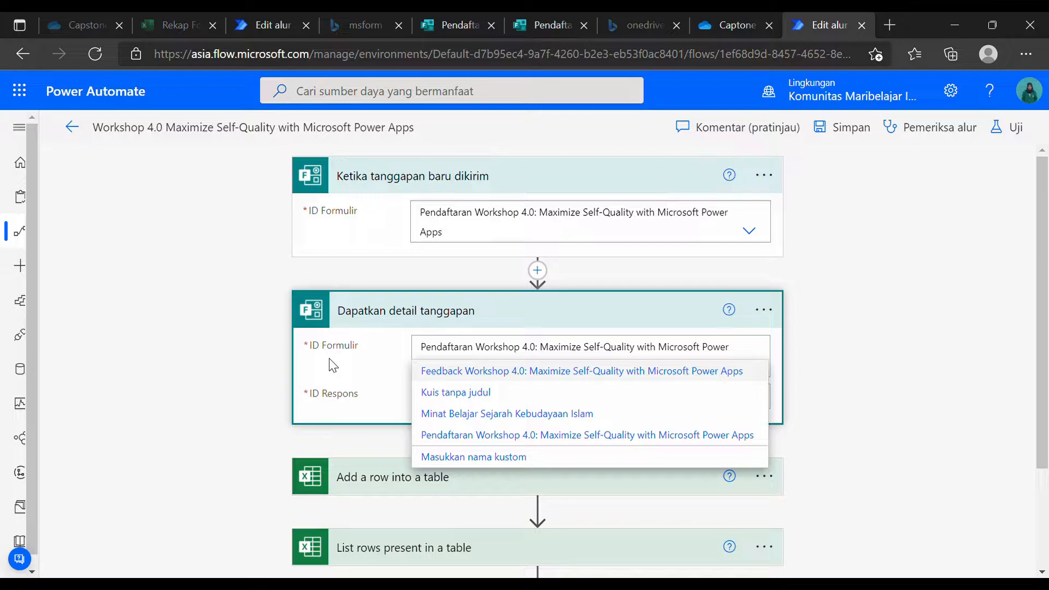
pyautogui.click(352, 405)
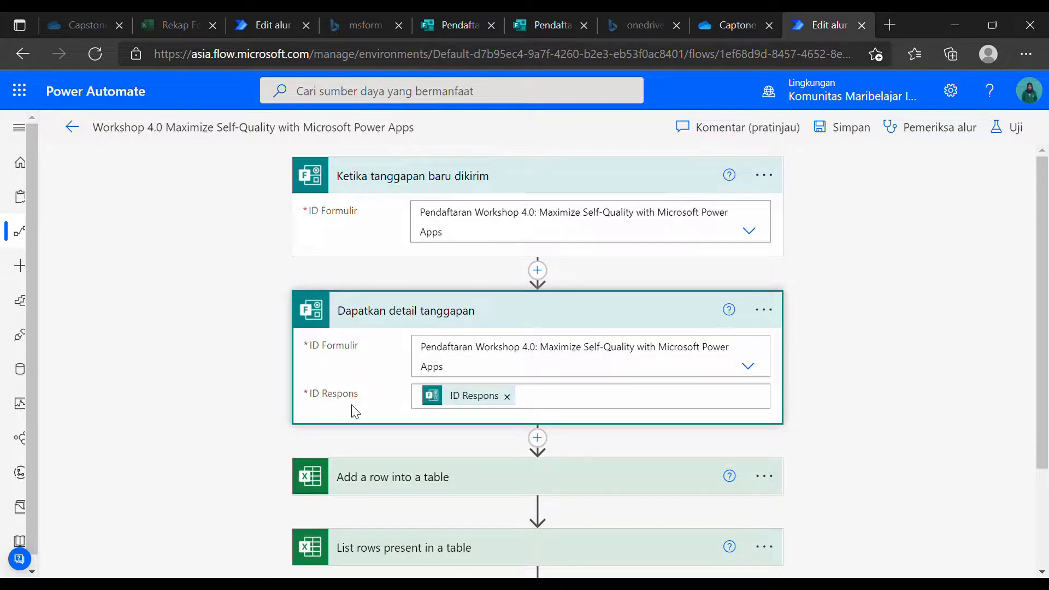
pyautogui.click(508, 397)
pyautogui.click(451, 404)
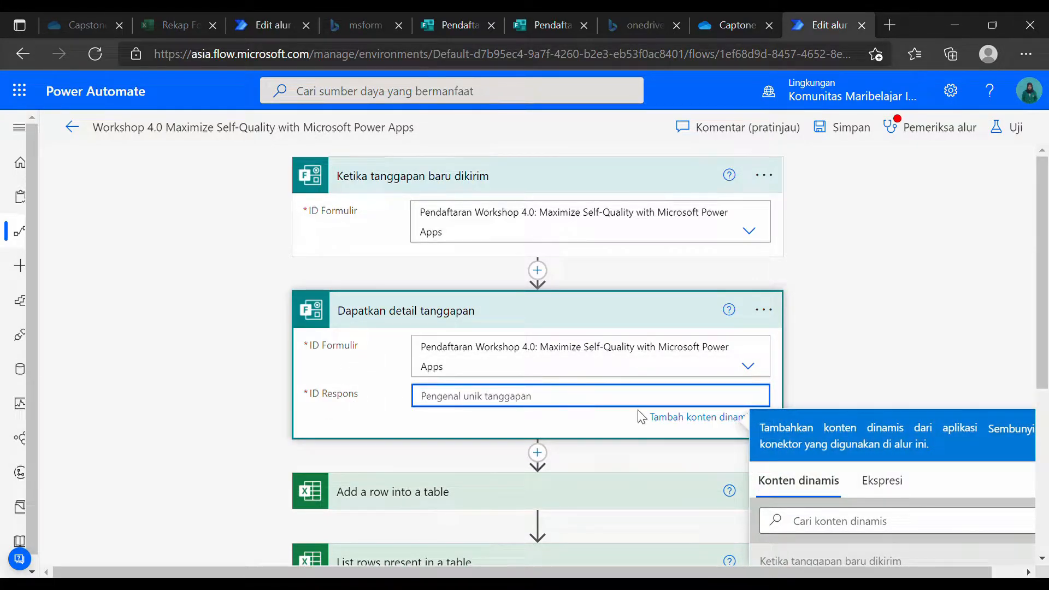
pyautogui.scroll(-3, 850, 358)
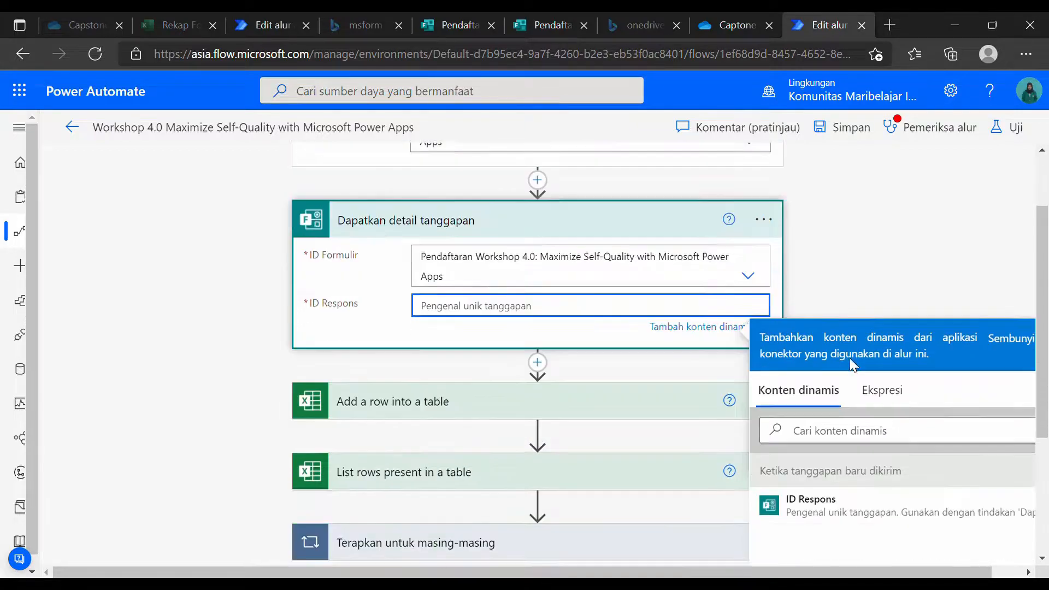
pyautogui.scroll(1, 606, 224)
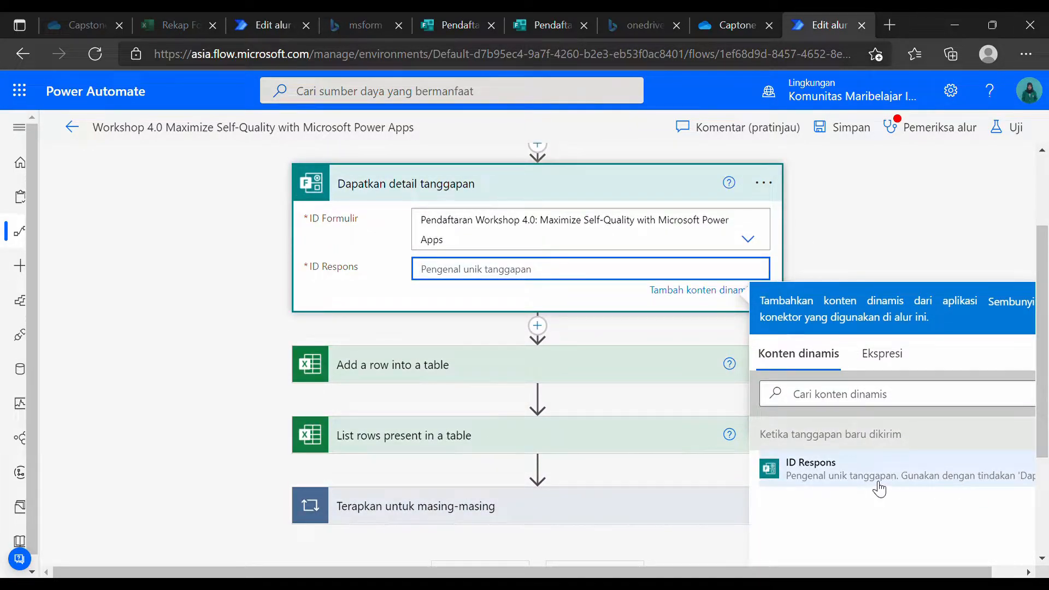
pyautogui.click(826, 478)
pyautogui.click(850, 225)
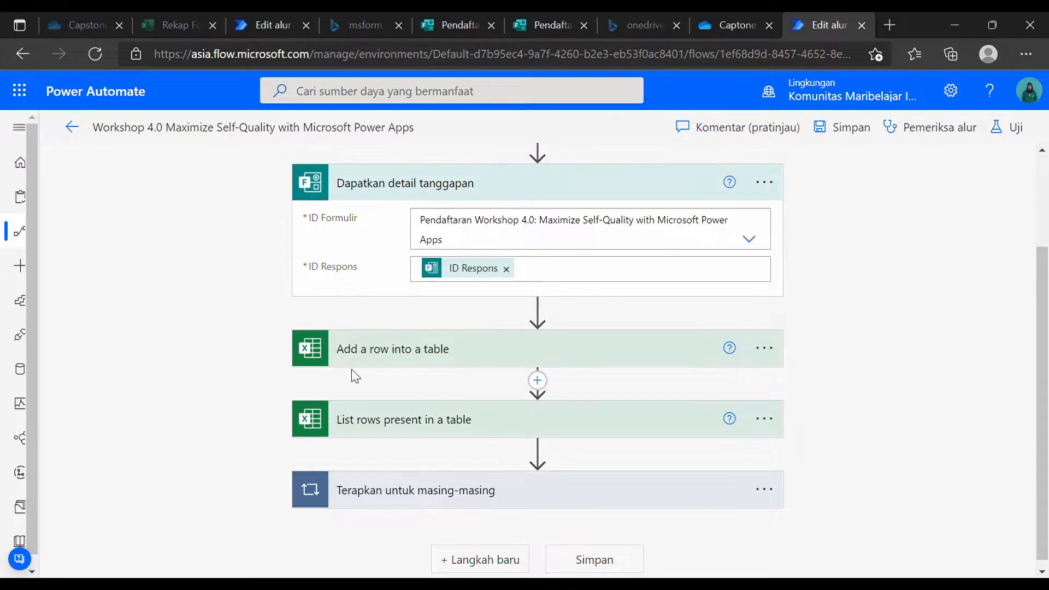
pyautogui.click(427, 363)
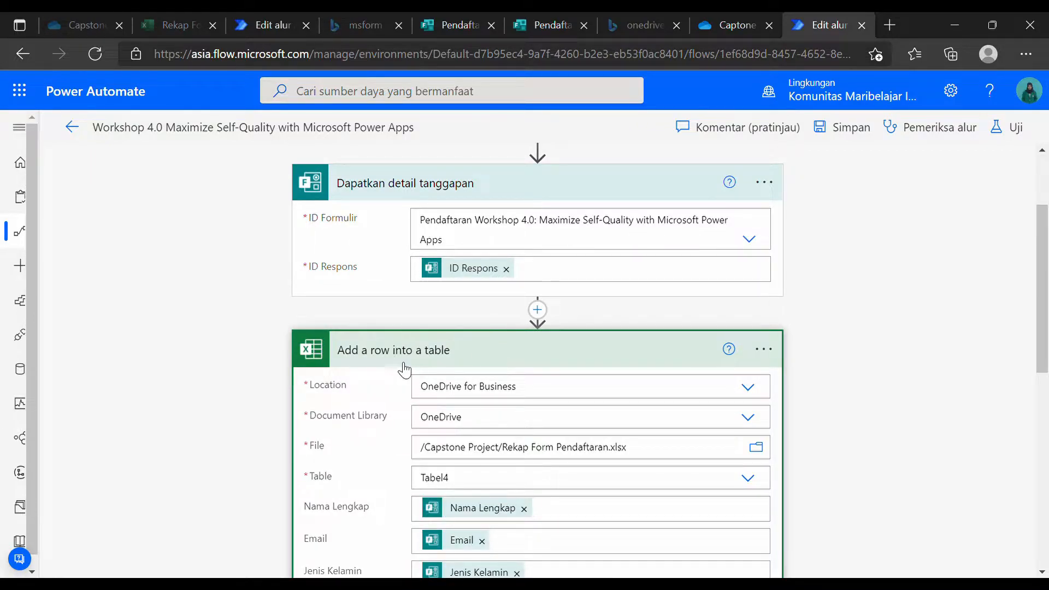
pyautogui.scroll(-1, 396, 362)
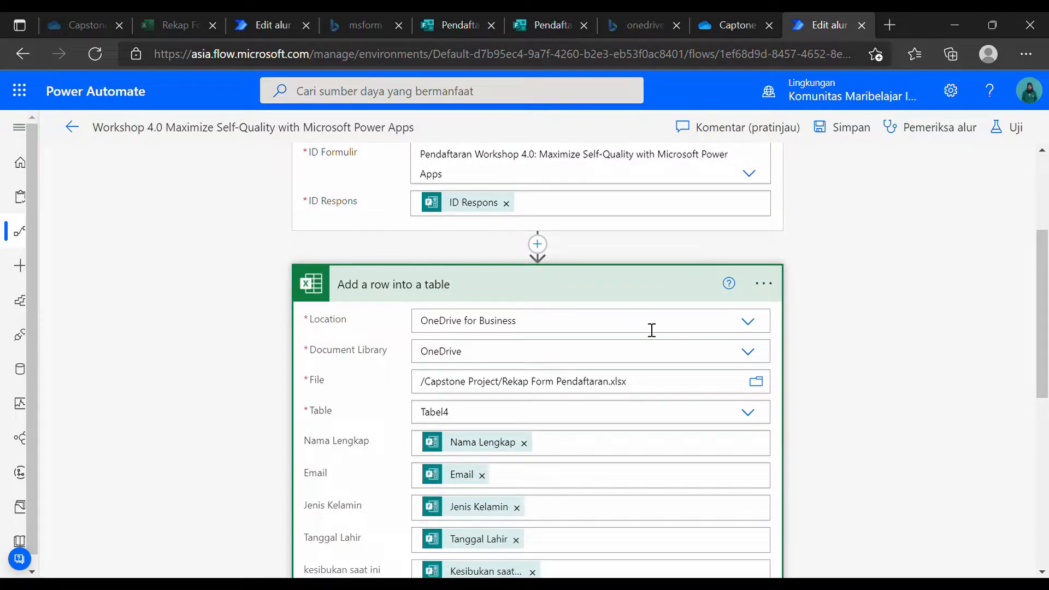
pyautogui.click(631, 317)
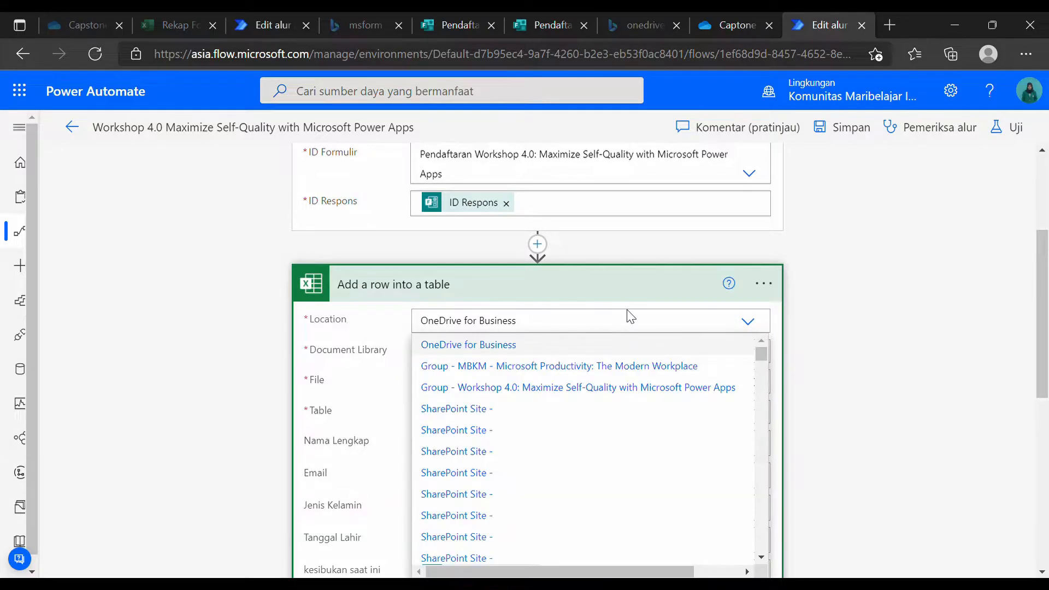
pyautogui.click(944, 311)
pyautogui.click(649, 360)
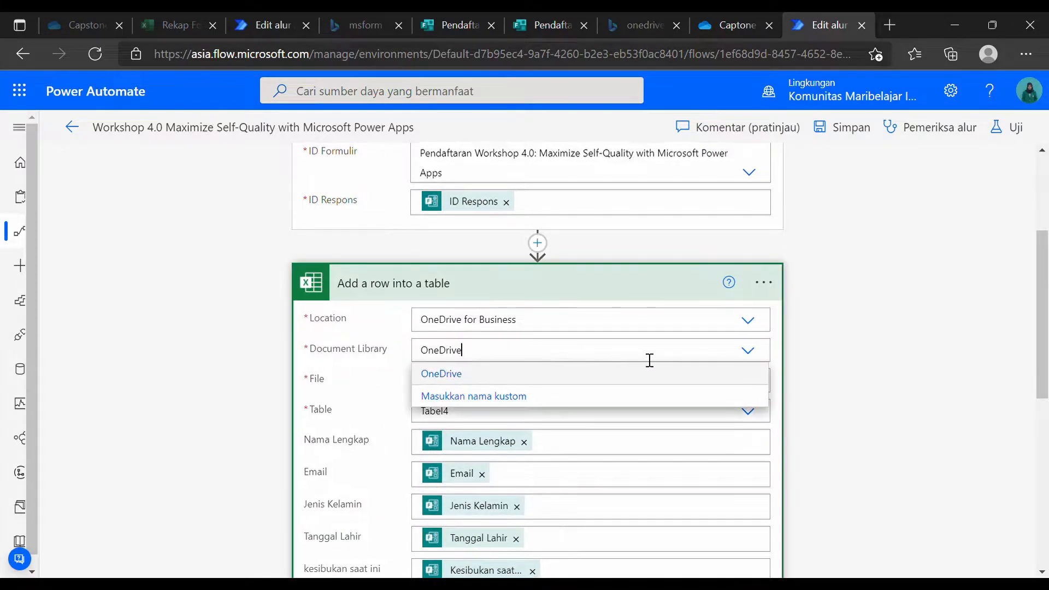
pyautogui.click(343, 352)
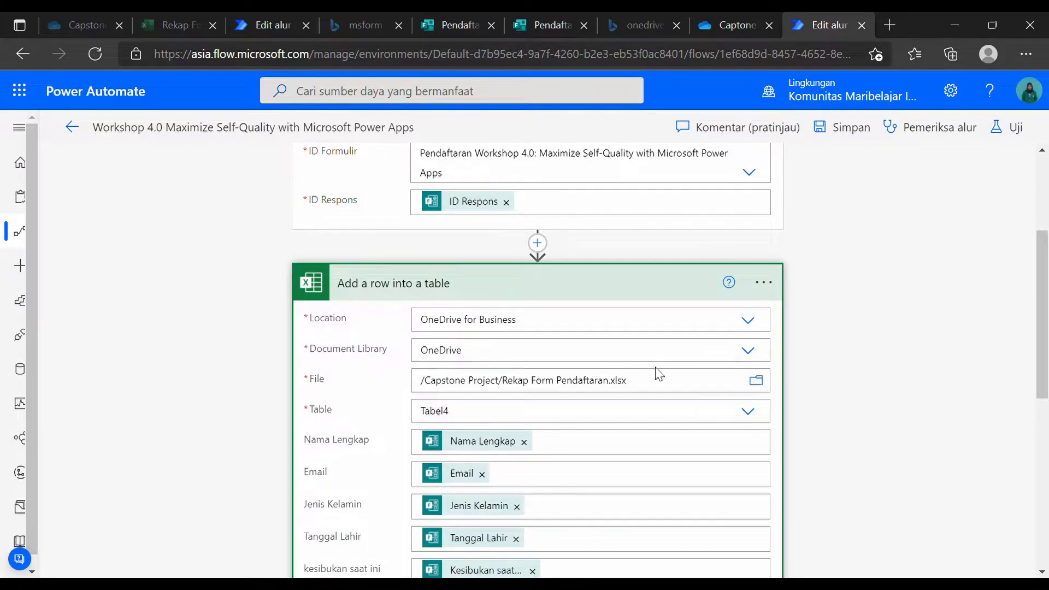
pyautogui.click(757, 381)
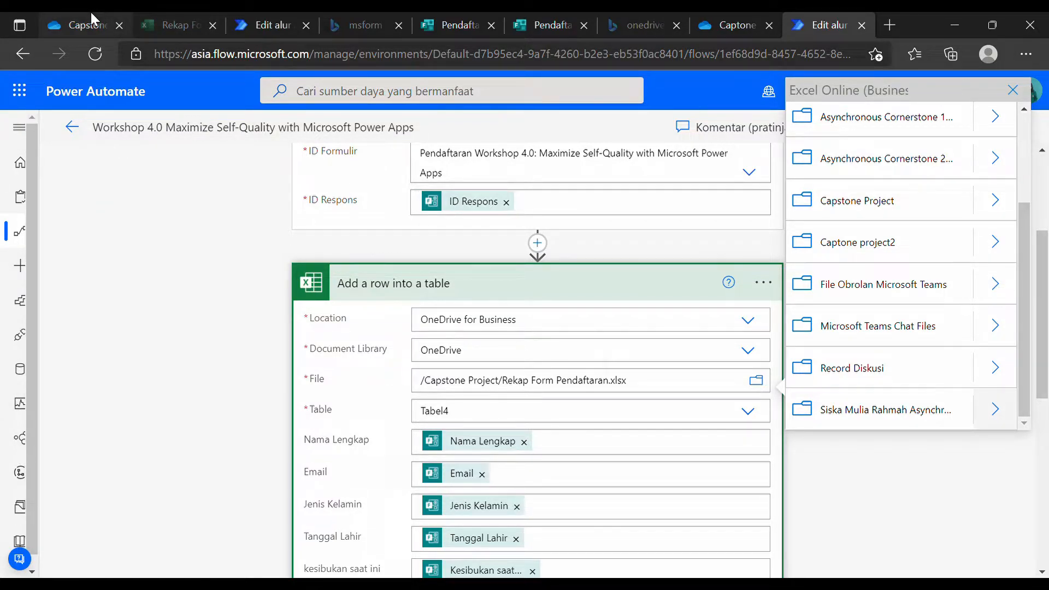
pyautogui.click(417, 283)
pyautogui.click(418, 284)
pyautogui.click(415, 352)
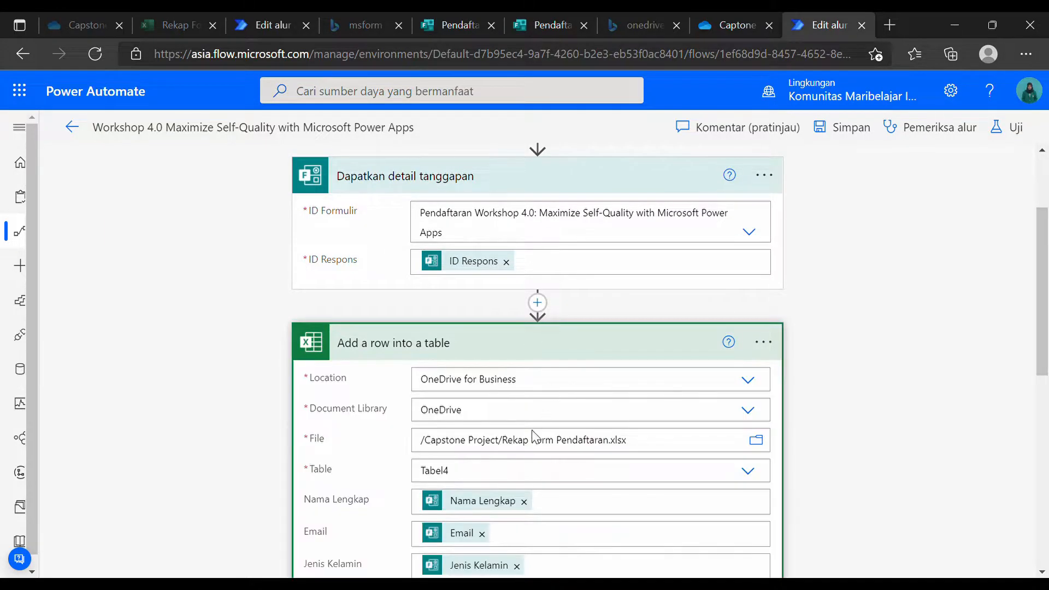
pyautogui.scroll(-3, 469, 381)
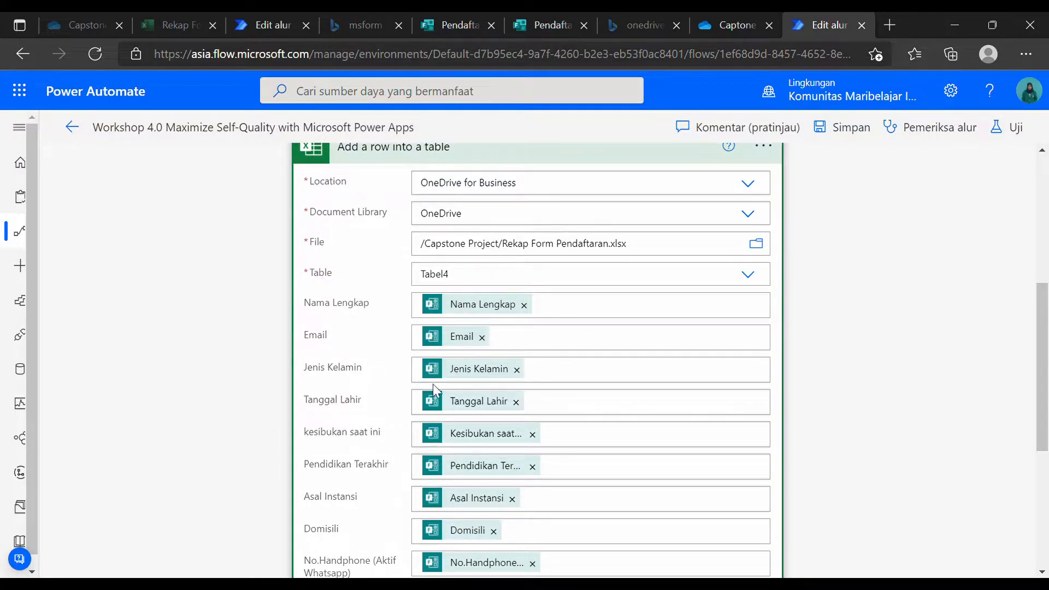
# Replace the Nama Lengkap column value with the form's Nama Lengkap dynamic answer.
pyautogui.scroll(-3, 433, 384)
pyautogui.scroll(4, 445, 448)
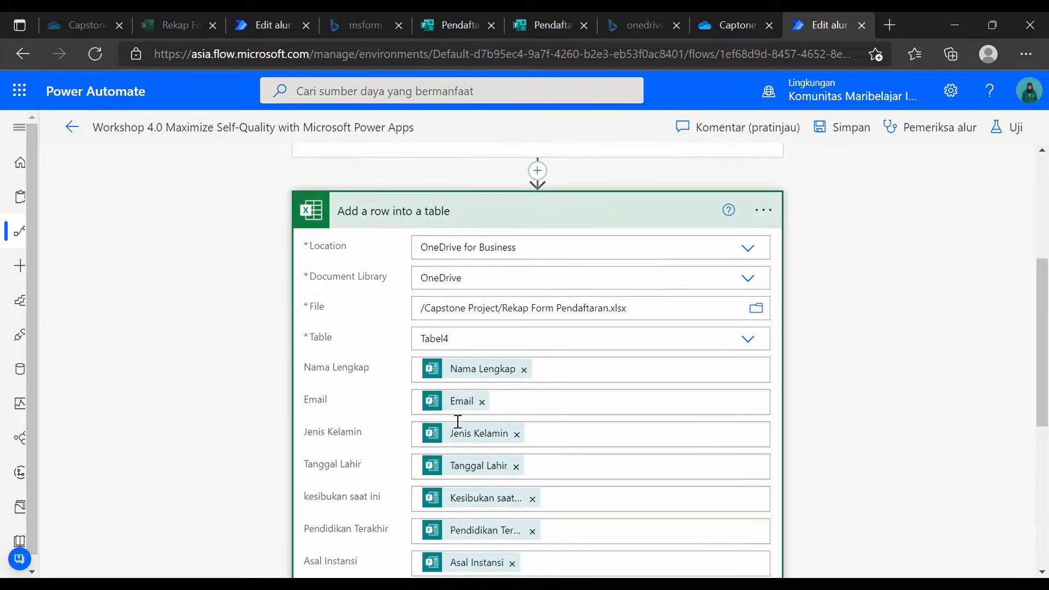
pyautogui.click(524, 370)
pyautogui.click(471, 377)
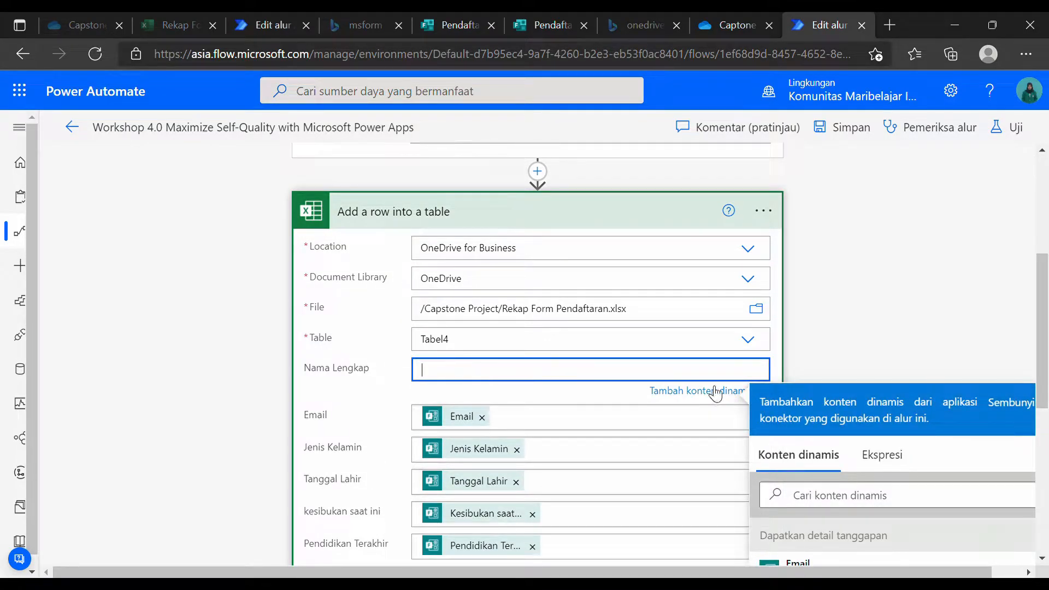
pyautogui.scroll(-3, 846, 465)
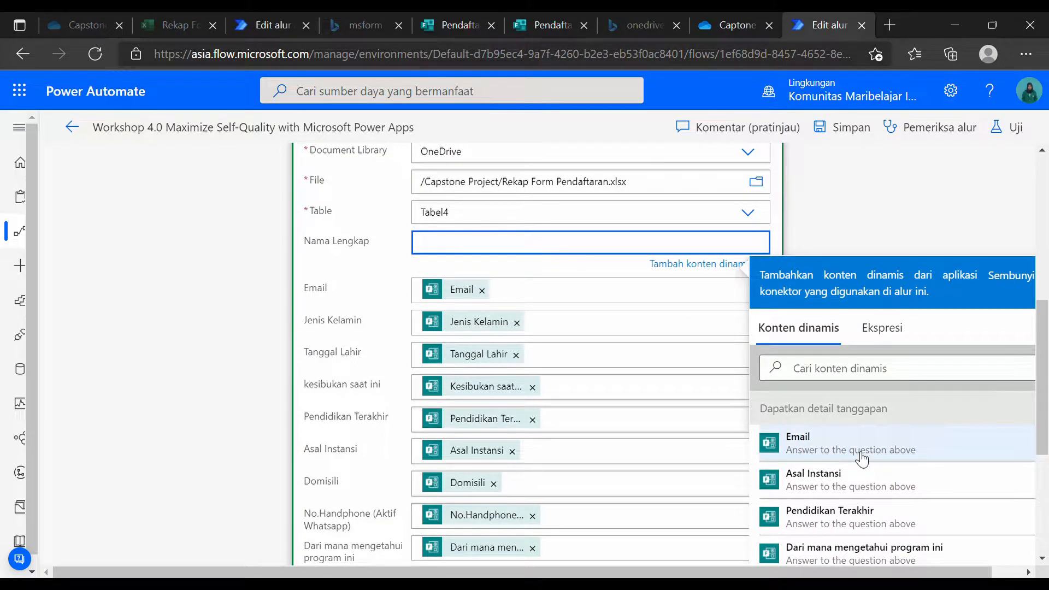
pyautogui.scroll(-1, 862, 460)
pyautogui.scroll(1, 862, 460)
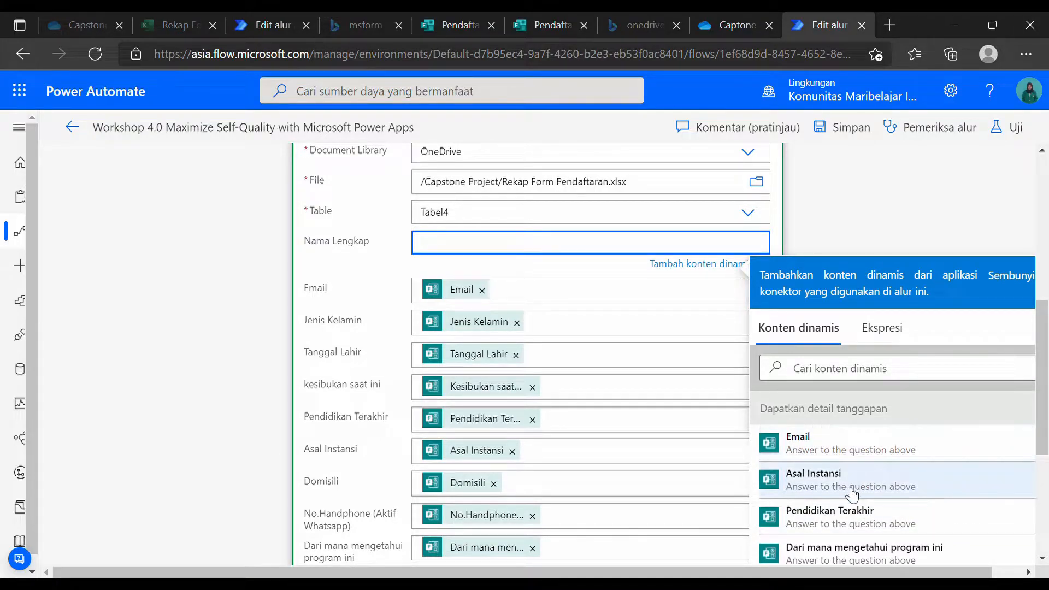
pyautogui.scroll(-1, 836, 454)
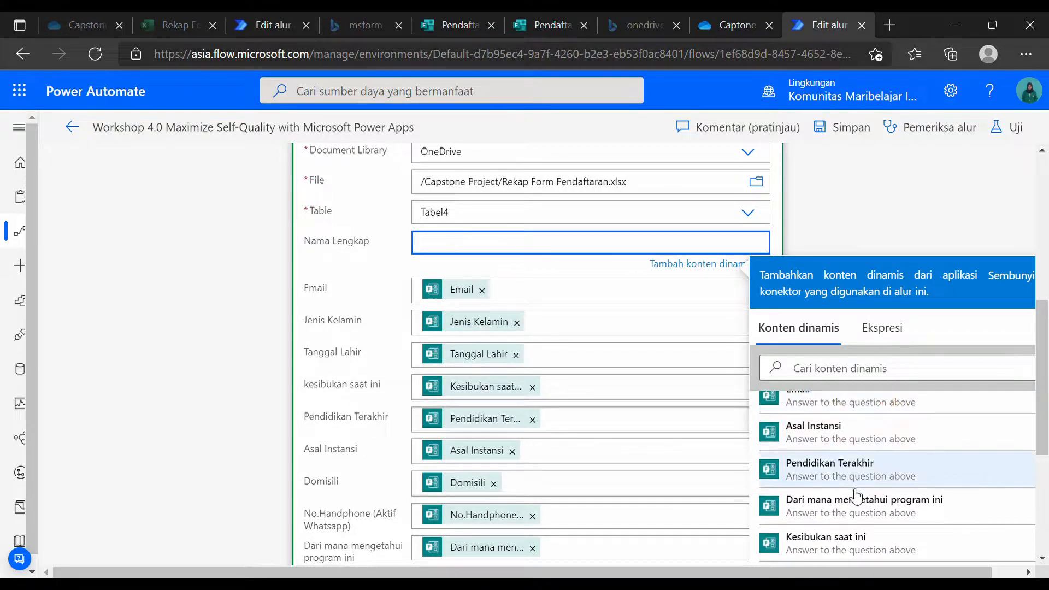
pyautogui.scroll(-1, 875, 488)
pyautogui.scroll(-2, 876, 488)
pyautogui.click(840, 481)
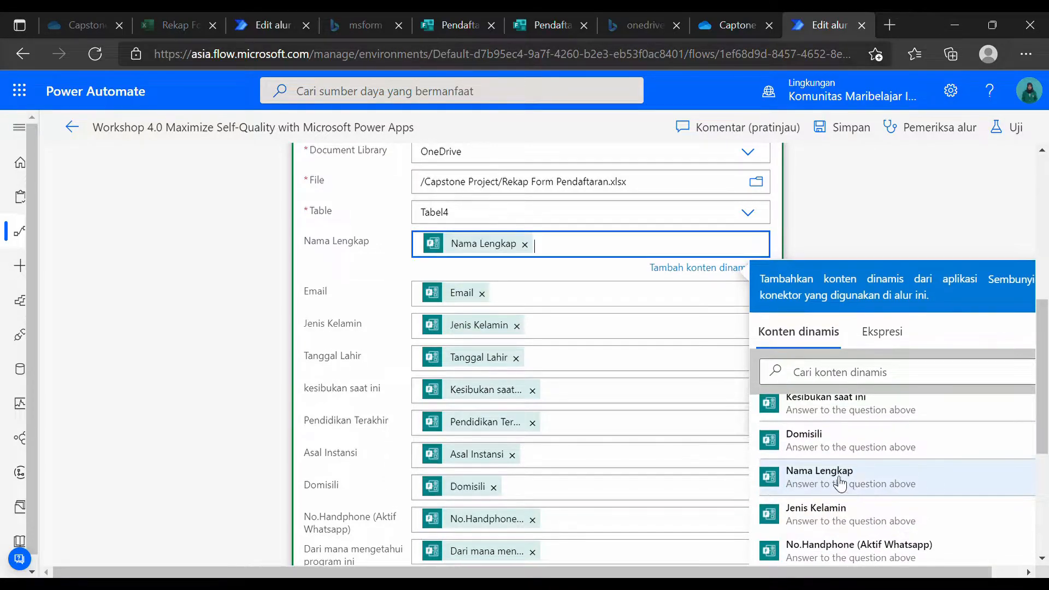
pyautogui.click(923, 237)
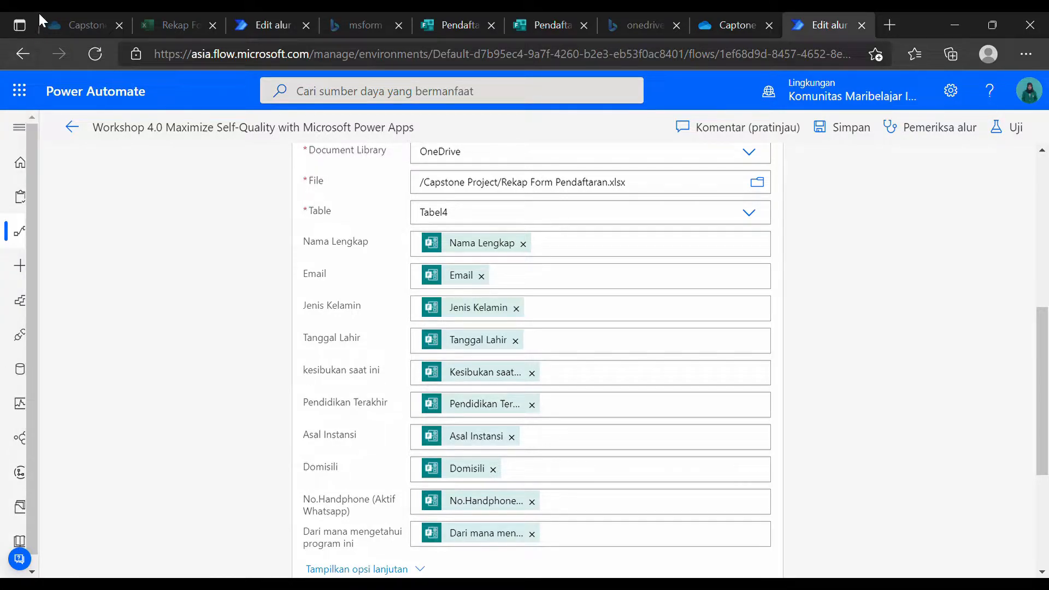
pyautogui.click(57, 16)
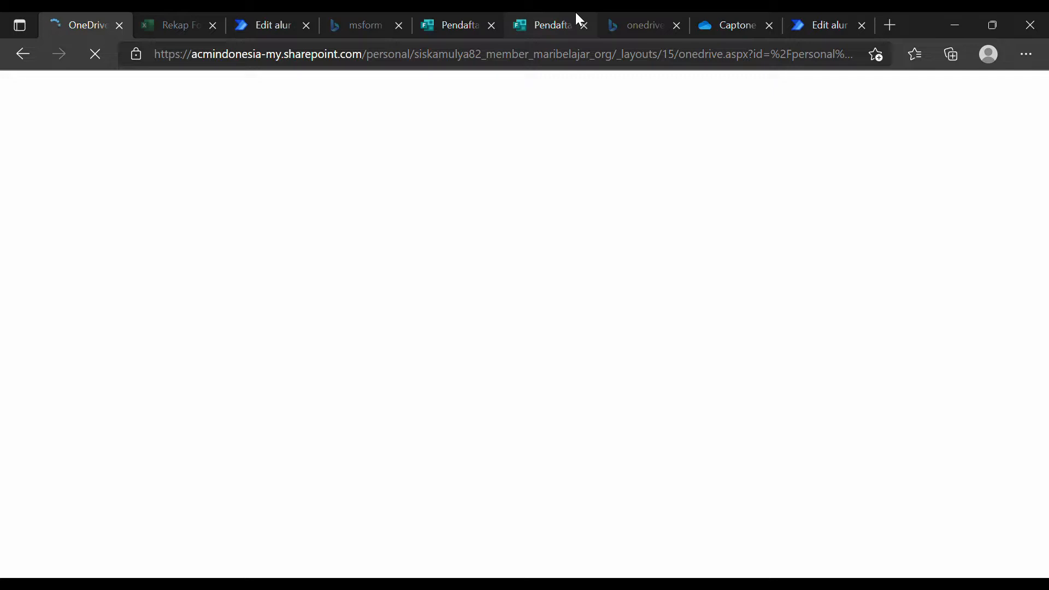
pyautogui.click(555, 16)
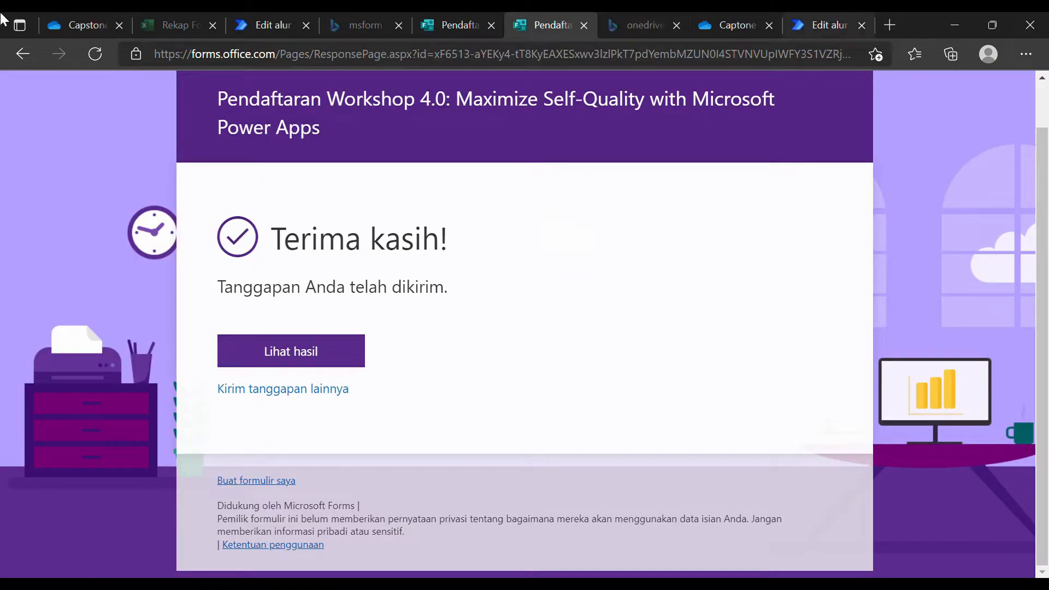
pyautogui.click(85, 19)
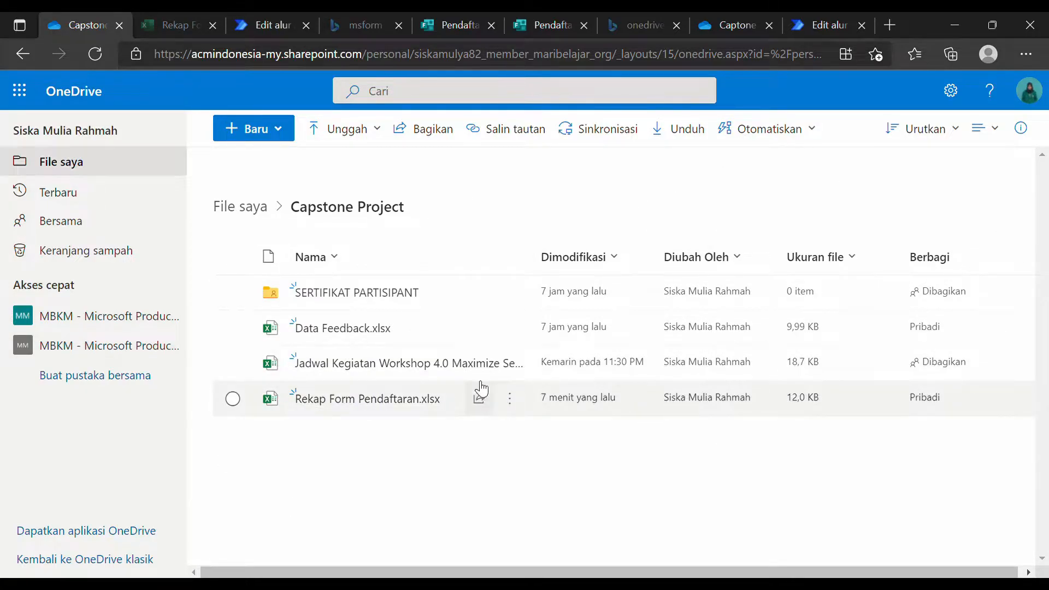
pyautogui.click(828, 12)
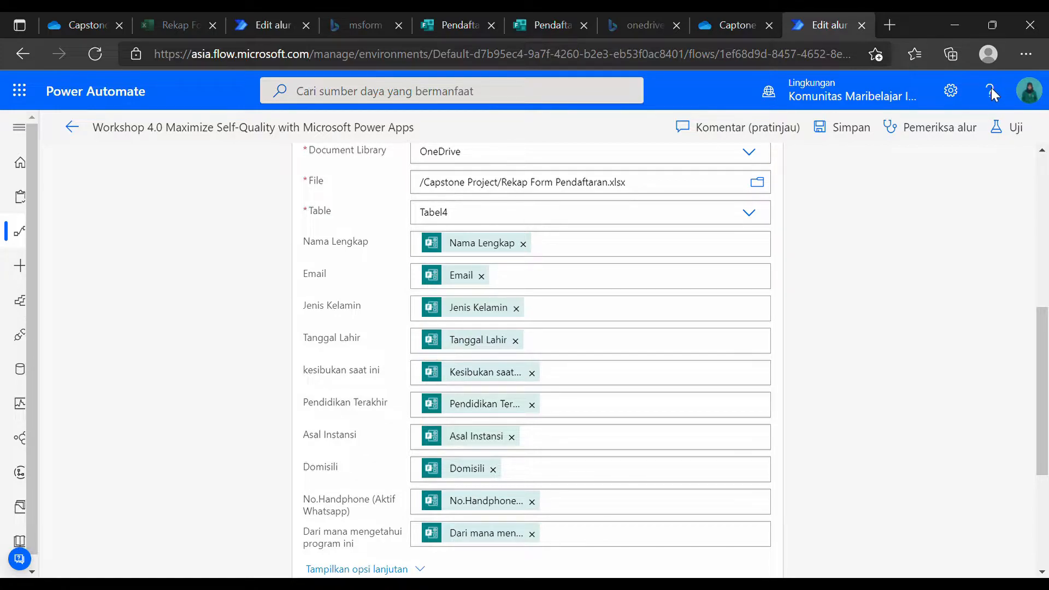
# Expand List rows present in a table (Tabel4, Rekap Form Pendaftaran.xlsx) and show its advanced options.
pyautogui.scroll(-3, 906, 278)
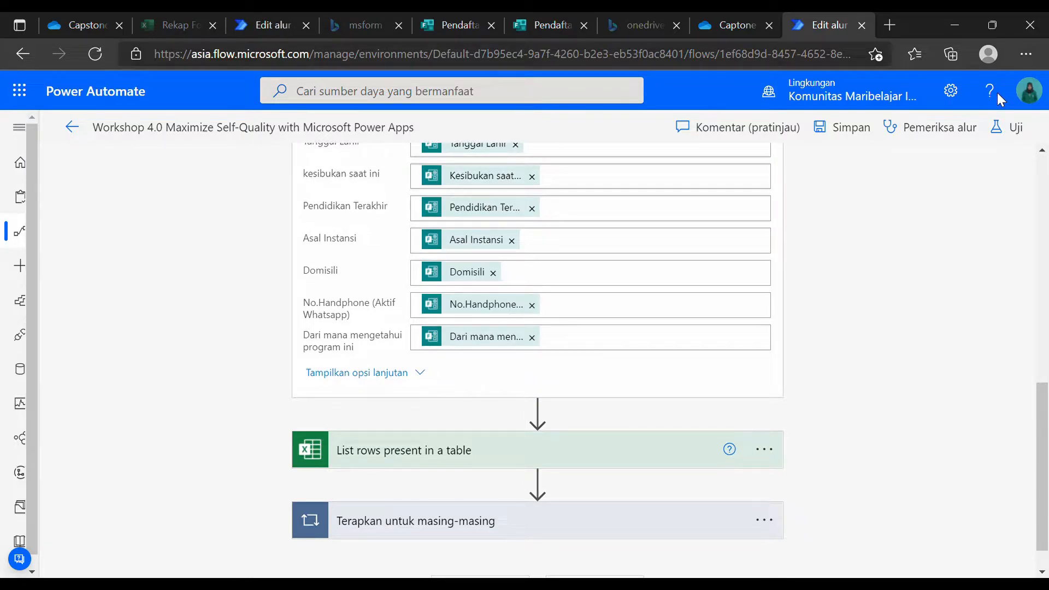
pyautogui.click(401, 451)
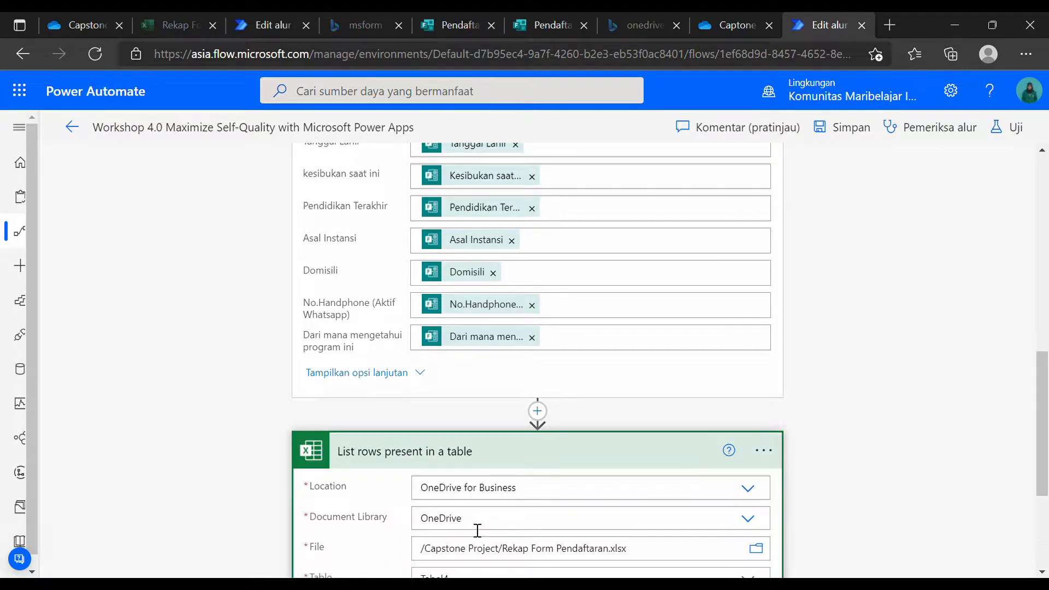
pyautogui.scroll(-1, 597, 433)
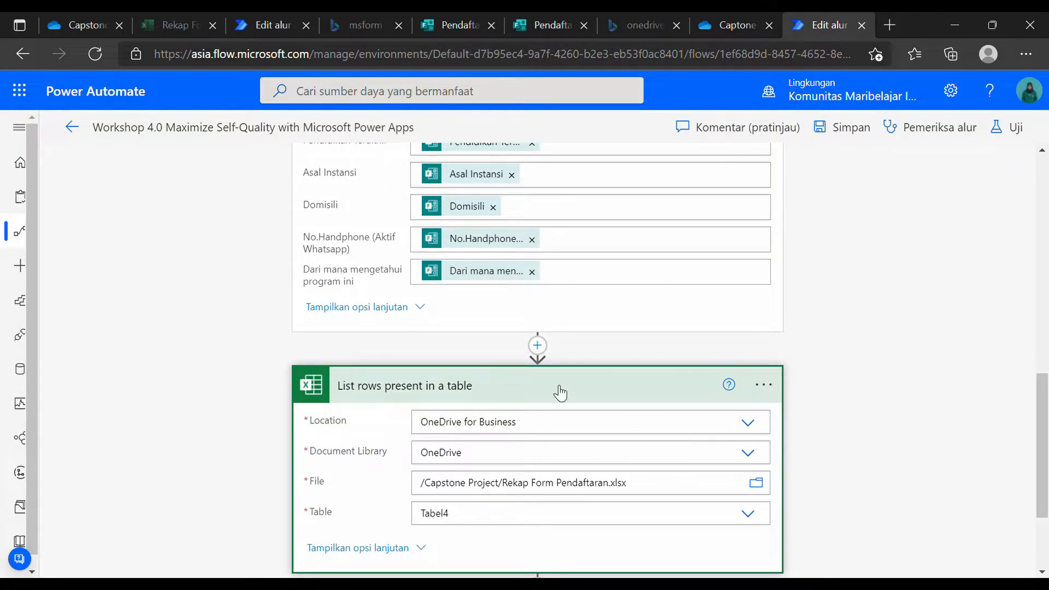
pyautogui.scroll(9, 565, 359)
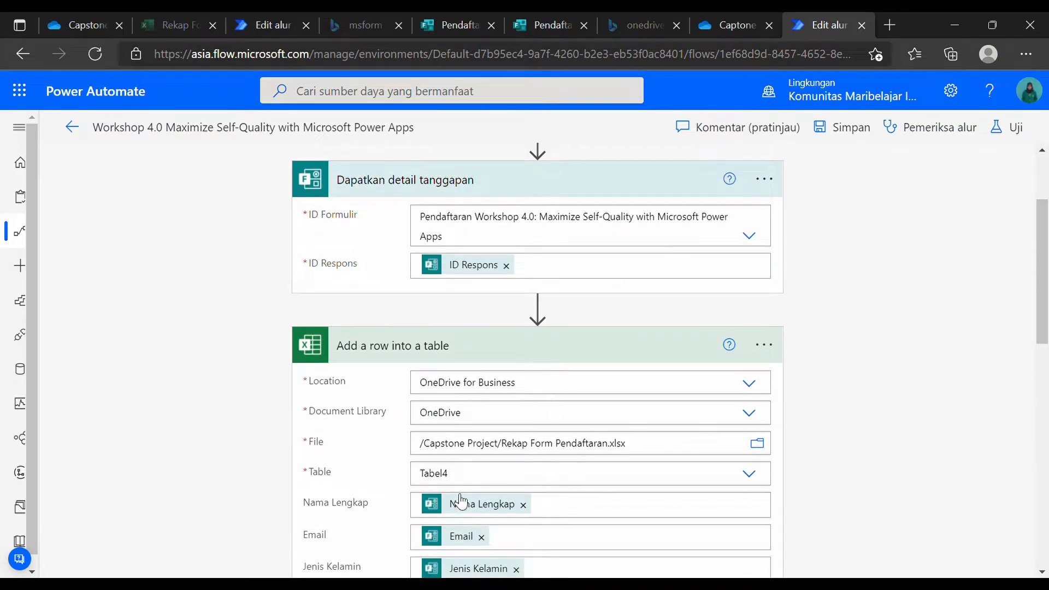
pyautogui.scroll(-10, 460, 500)
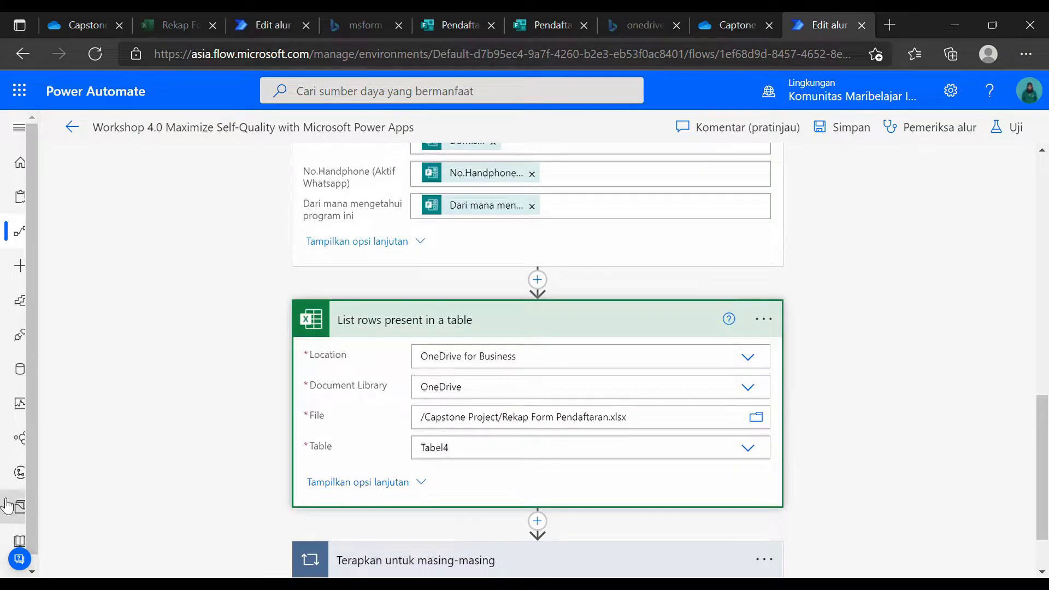
pyautogui.click(358, 482)
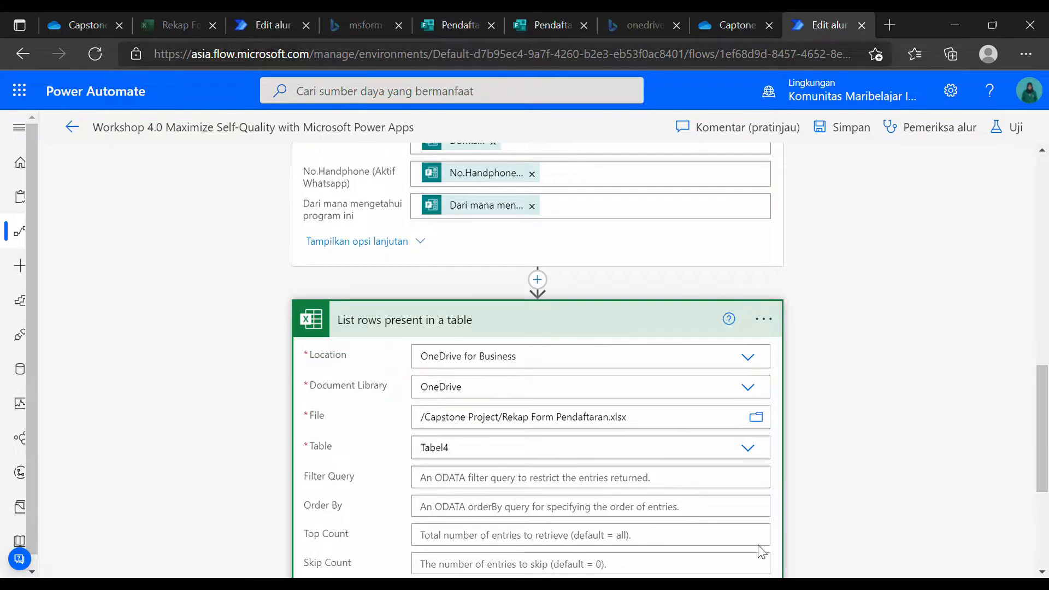
# Expand the Terapkan untuk masing-masing loop over the listed rows' value output.
pyautogui.scroll(-1, 611, 300)
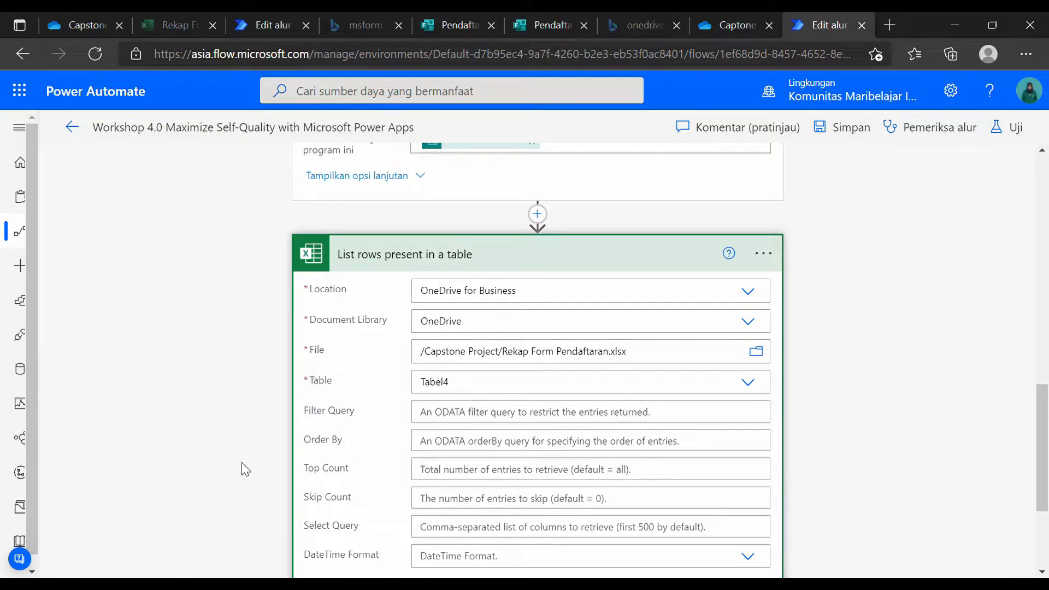
pyautogui.scroll(-3, 392, 480)
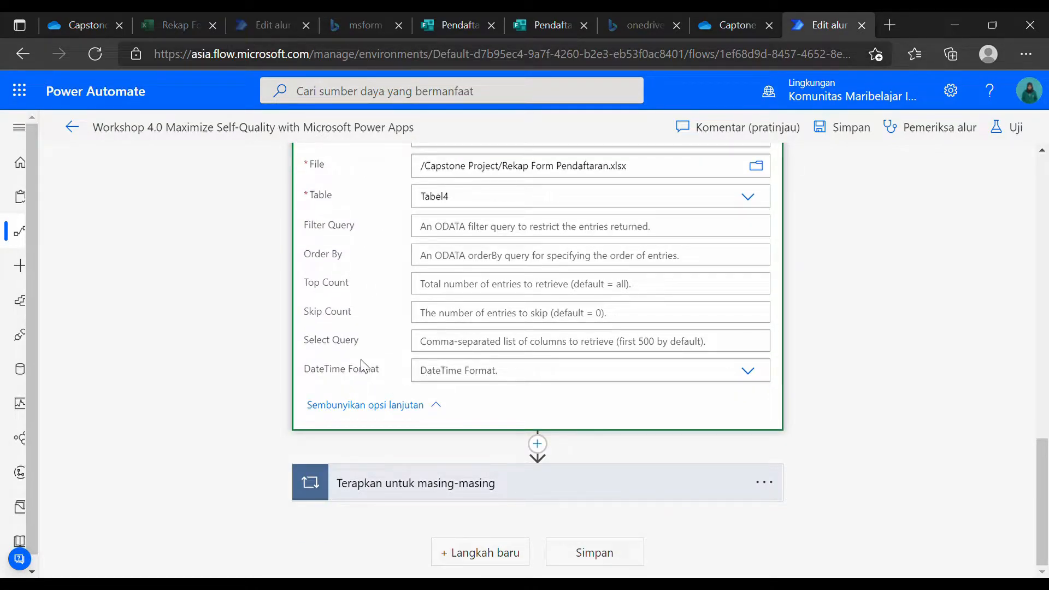
pyautogui.scroll(2, 365, 371)
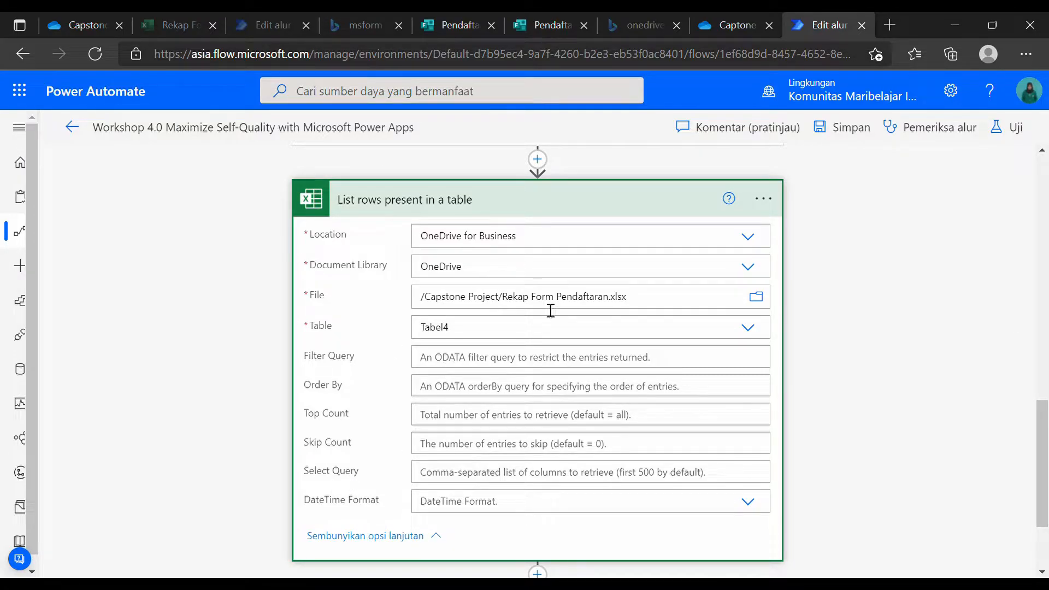
pyautogui.scroll(-2, 317, 469)
pyautogui.click(348, 484)
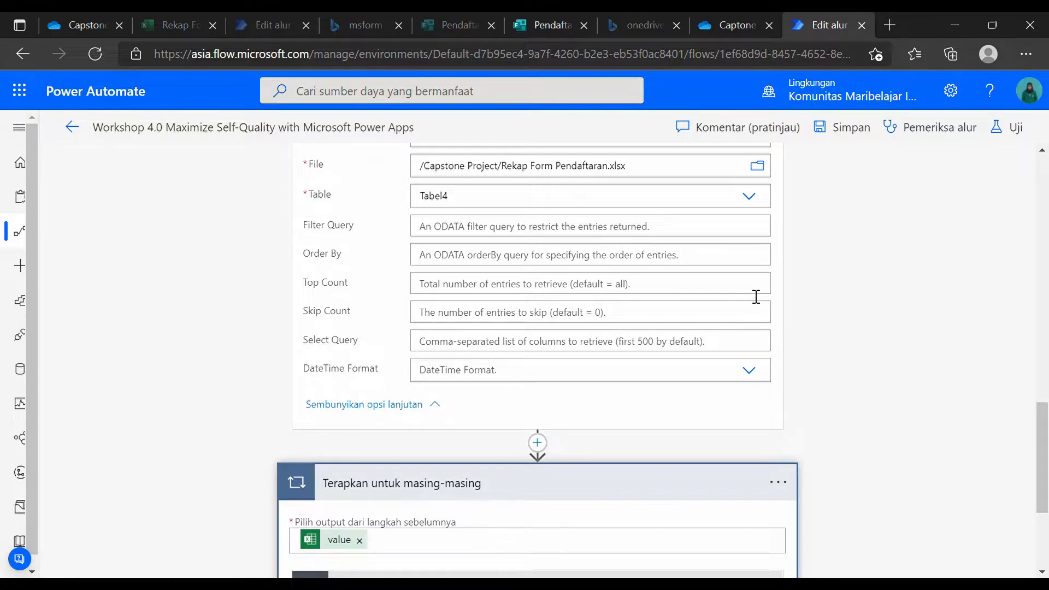
# Expand the Email-equals-Email Kondisi and the Dapatkan konten file step in its yes branch.
pyautogui.scroll(-2, 590, 464)
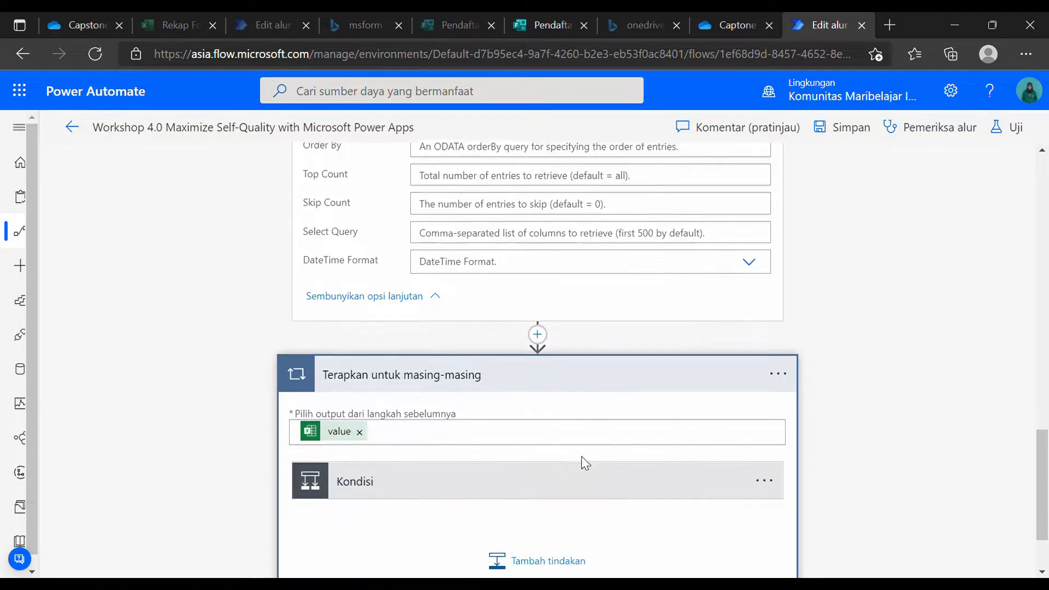
pyautogui.click(458, 460)
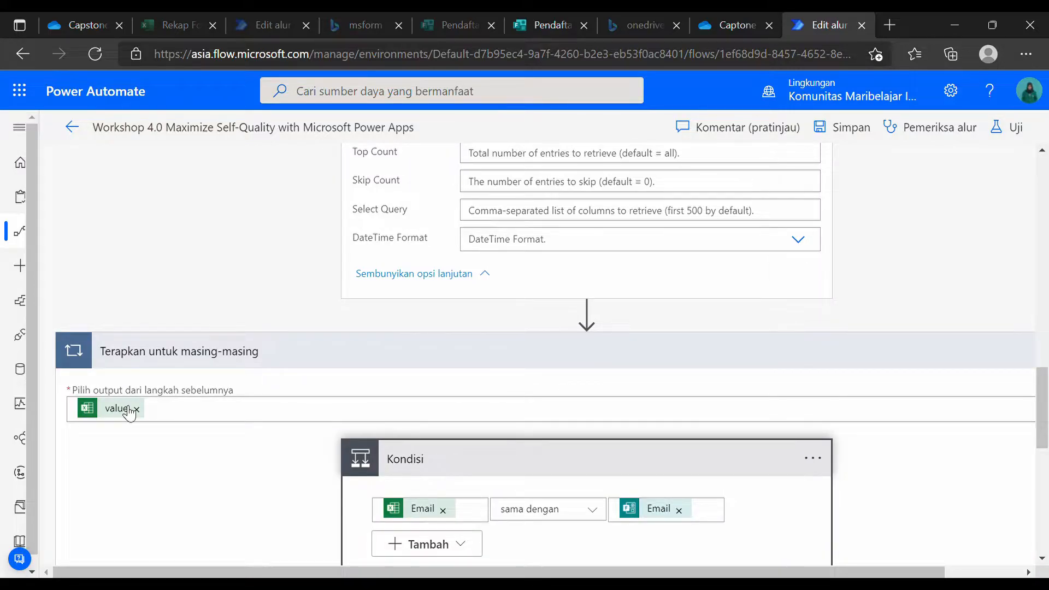
pyautogui.scroll(-3, 335, 416)
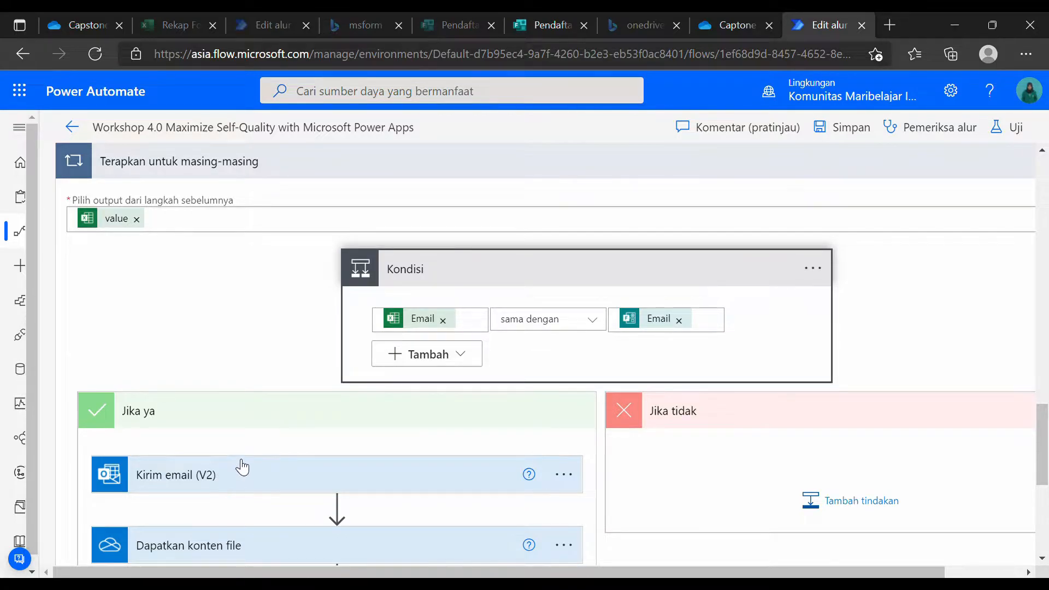
pyautogui.scroll(-2, 241, 466)
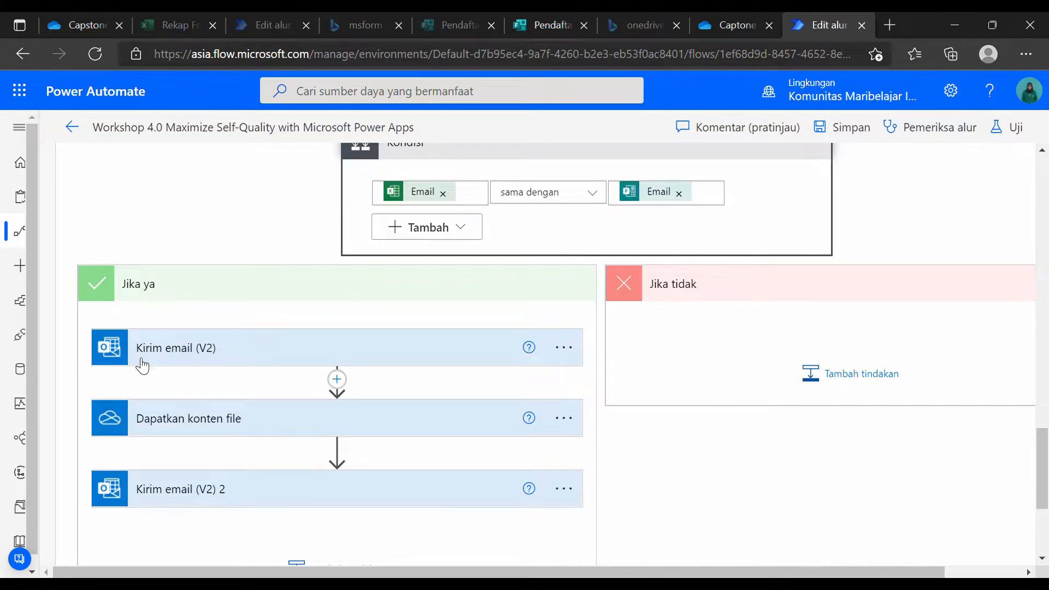
pyautogui.click(184, 434)
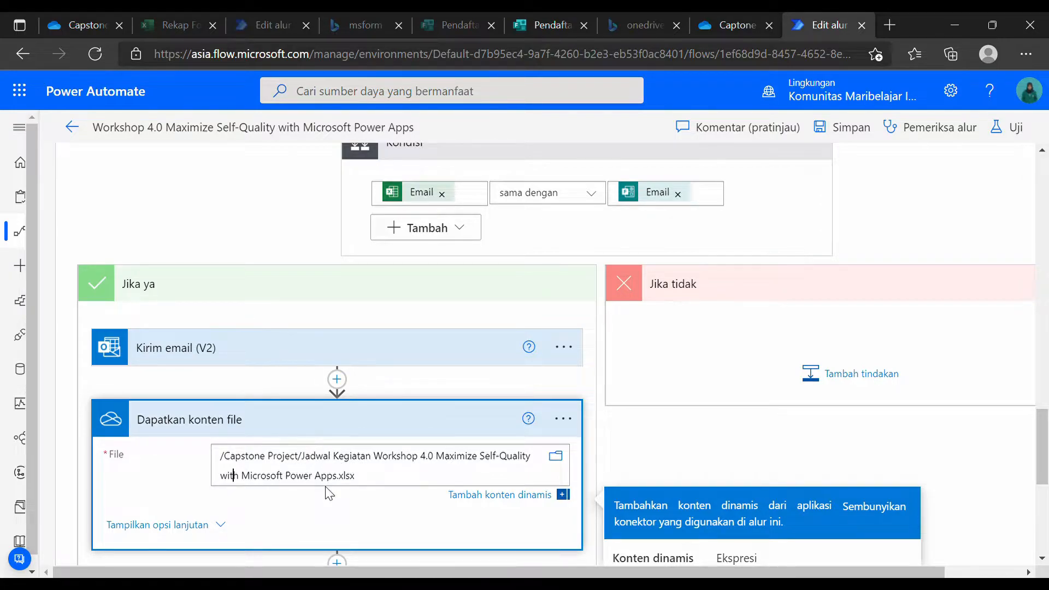
pyautogui.click(270, 348)
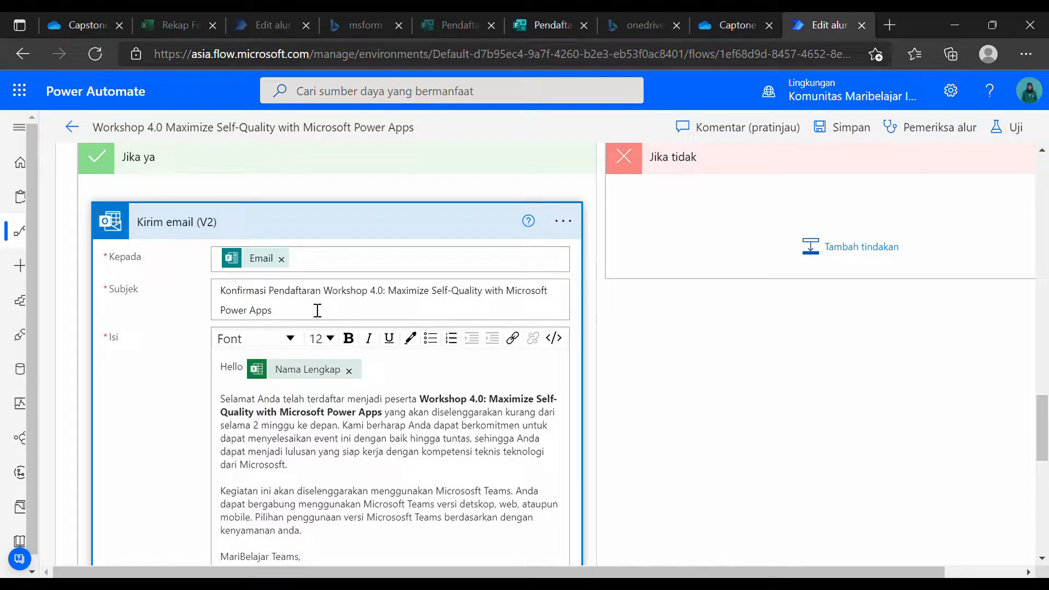
pyautogui.scroll(5, 295, 363)
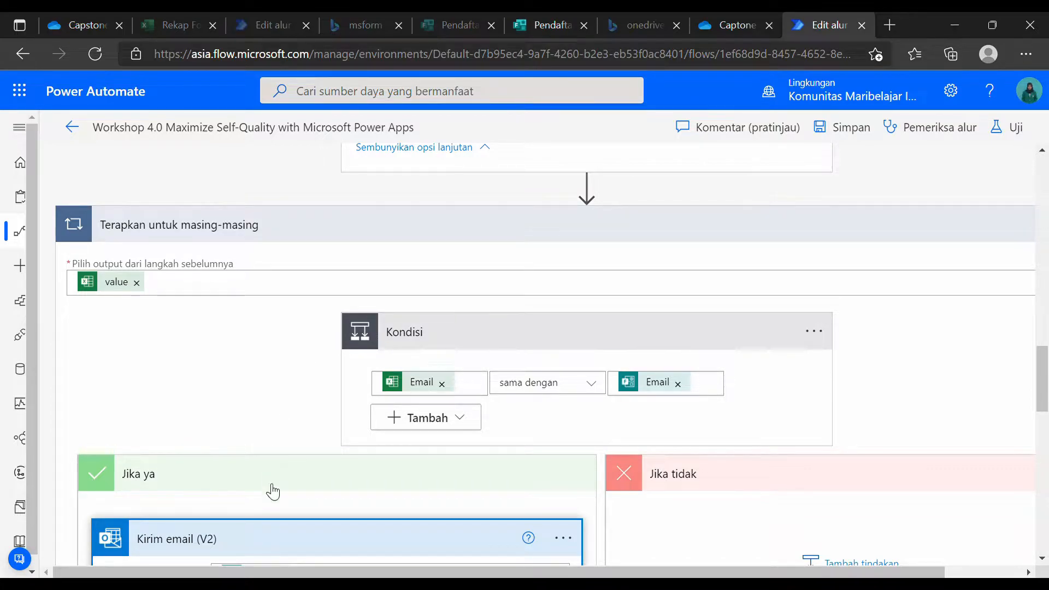
pyautogui.scroll(-4, 269, 492)
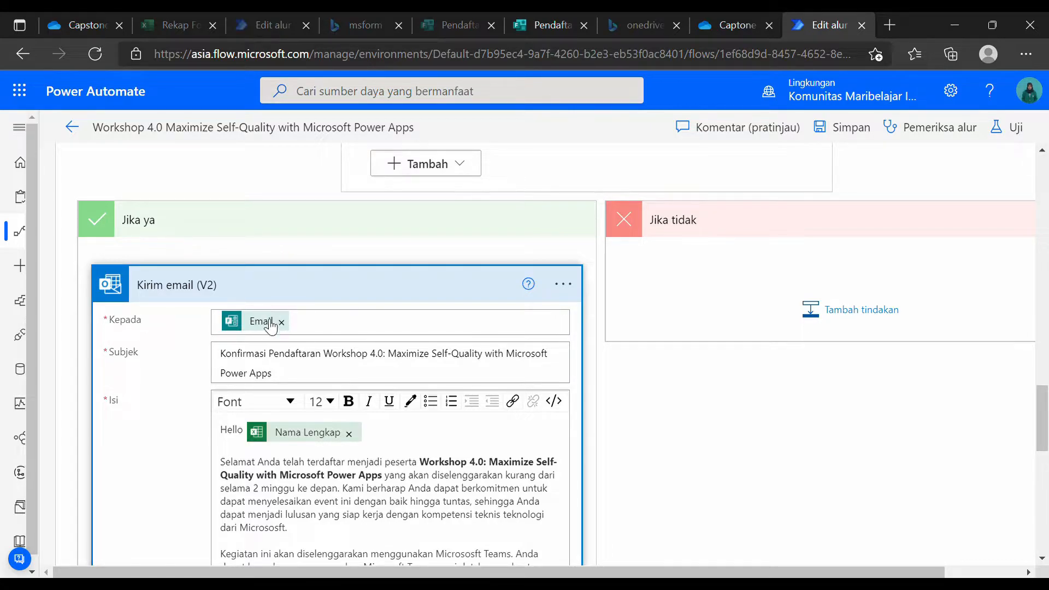
pyautogui.scroll(-2, 334, 438)
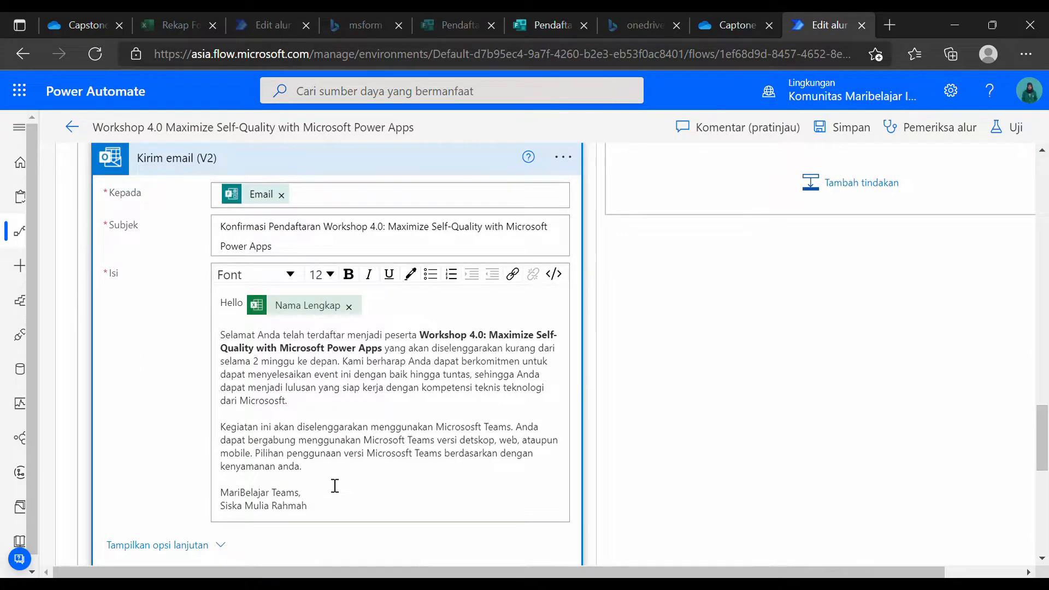
pyautogui.scroll(3, 335, 486)
pyautogui.click(175, 341)
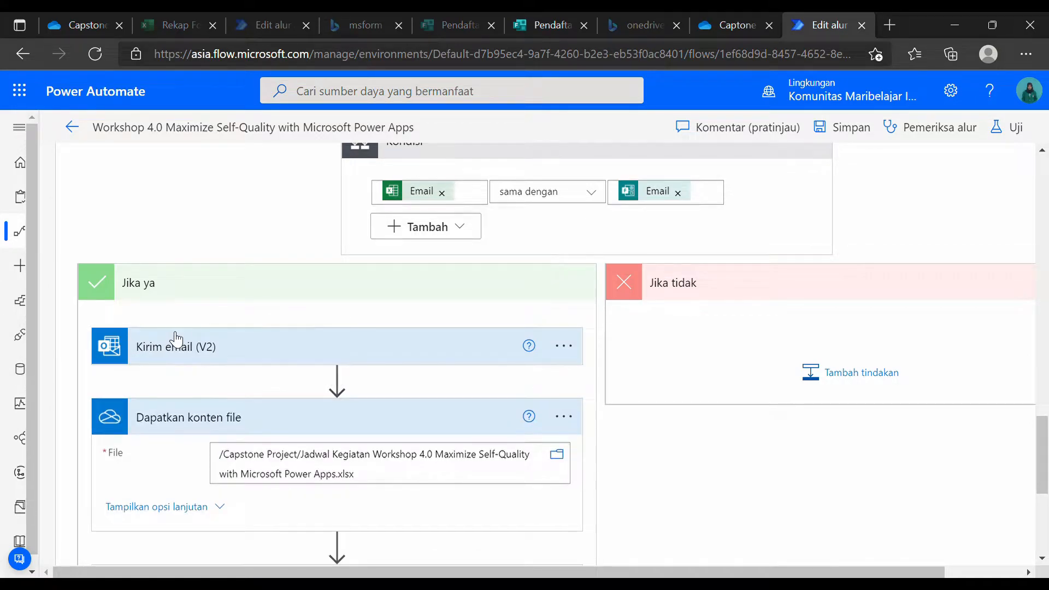
pyautogui.click(176, 341)
pyautogui.scroll(-2, 350, 464)
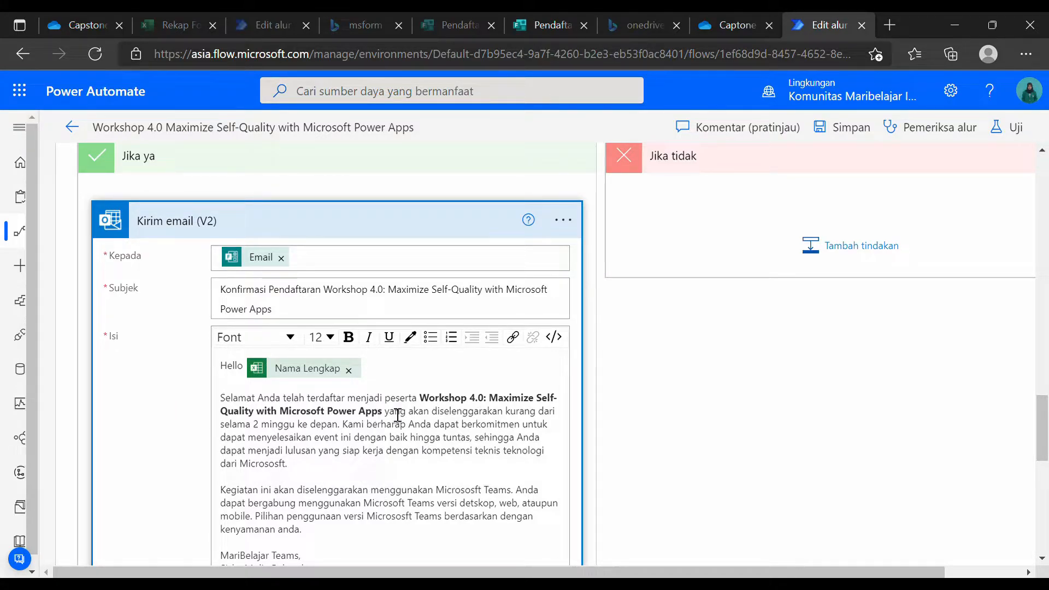
pyautogui.scroll(-2, 404, 459)
pyautogui.scroll(3, 306, 405)
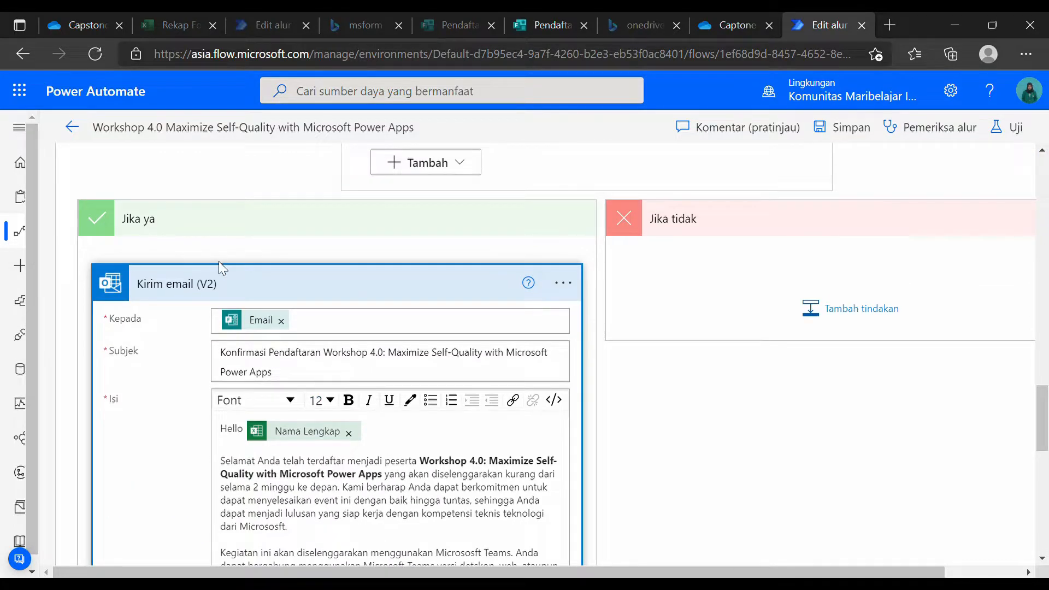
pyautogui.click(214, 294)
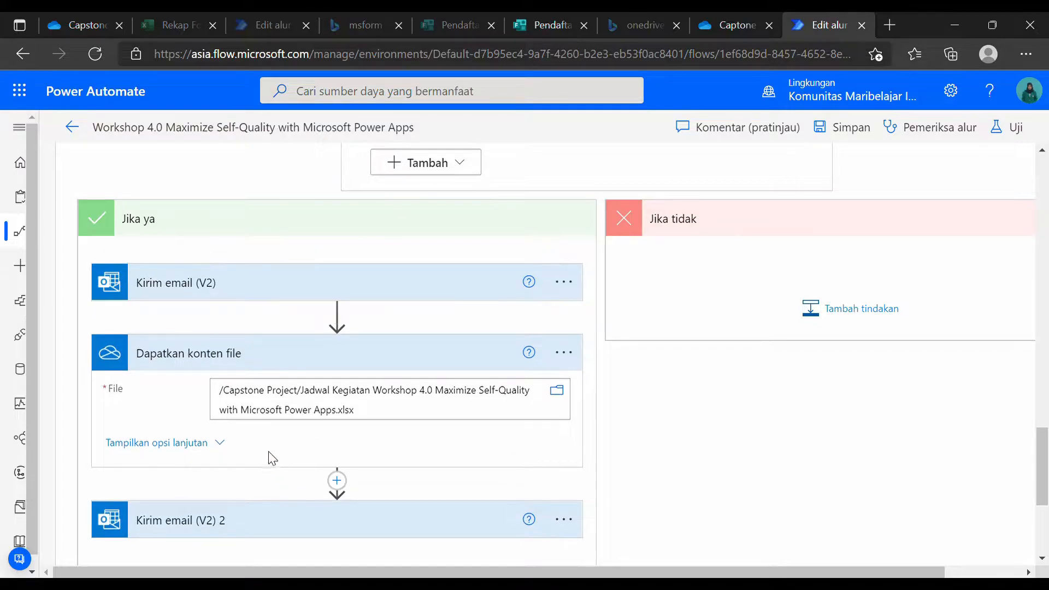
pyautogui.scroll(-2, 164, 393)
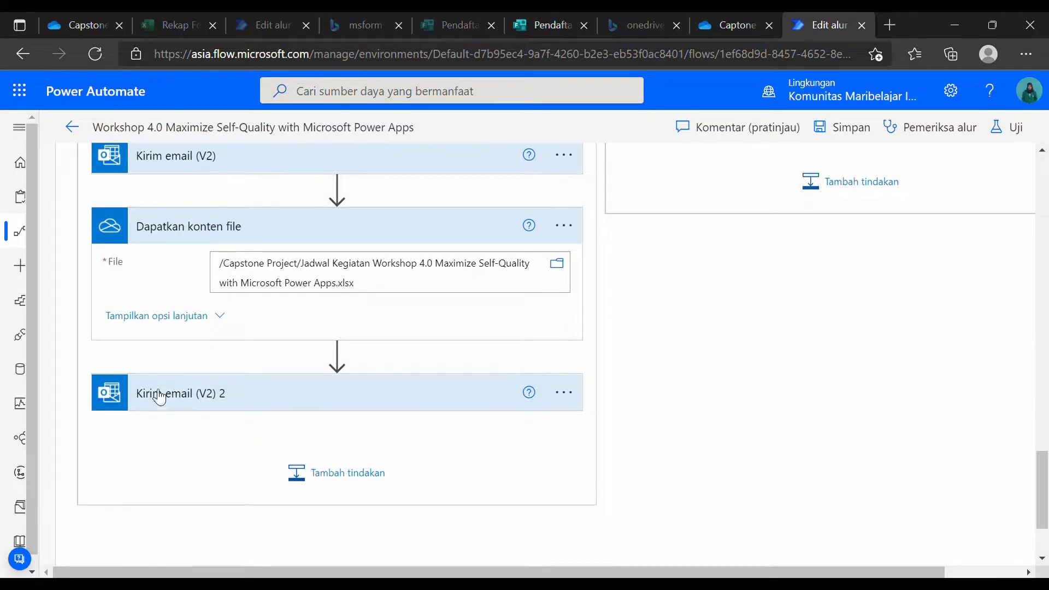
# Review the Kirim email (V2) 2 body's Berikut paragraph, then switch to the Capstone Project OneDrive tab.
pyautogui.click(207, 407)
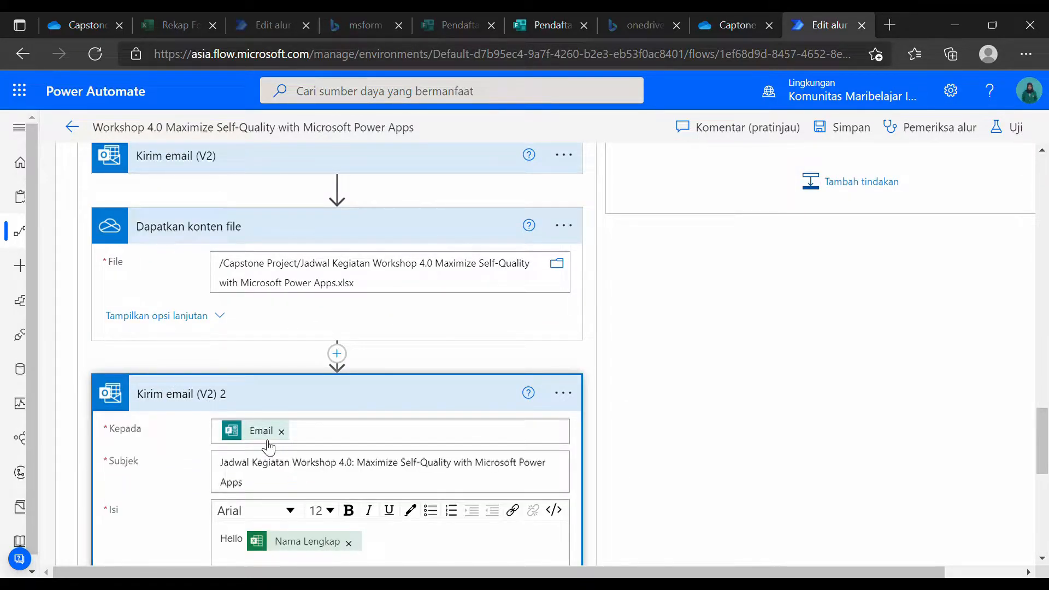
pyautogui.scroll(-1, 269, 443)
pyautogui.scroll(2, 234, 253)
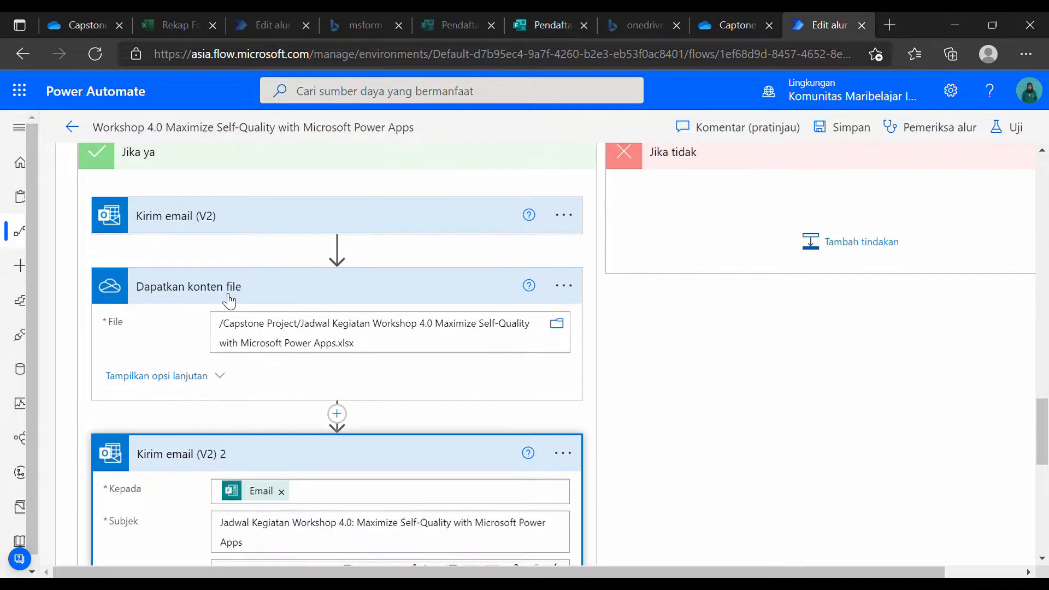
pyautogui.scroll(-4, 192, 389)
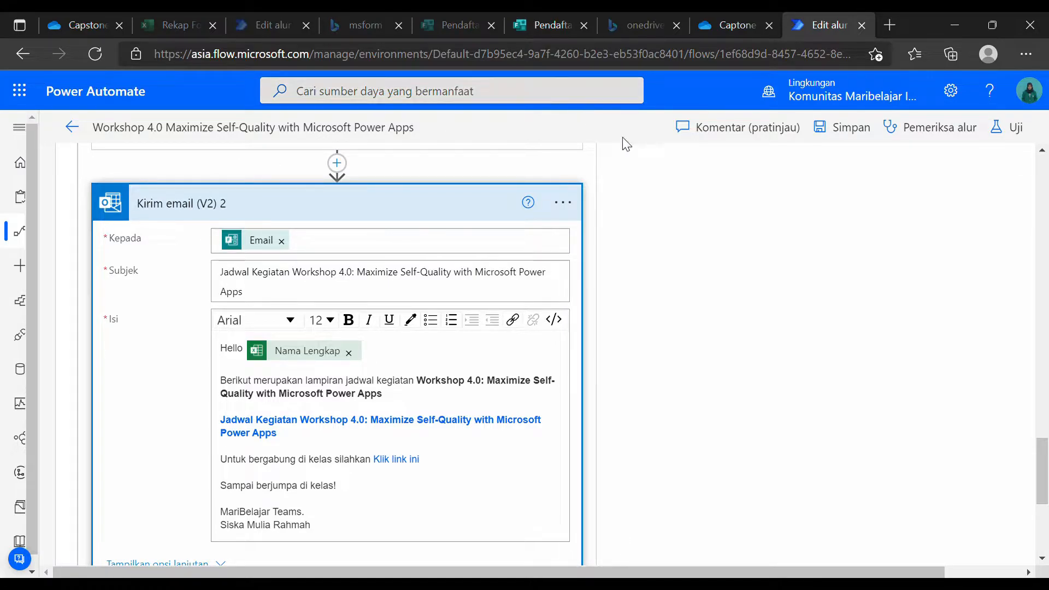
pyautogui.moveTo(221, 384); pyautogui.dragTo(388, 398)
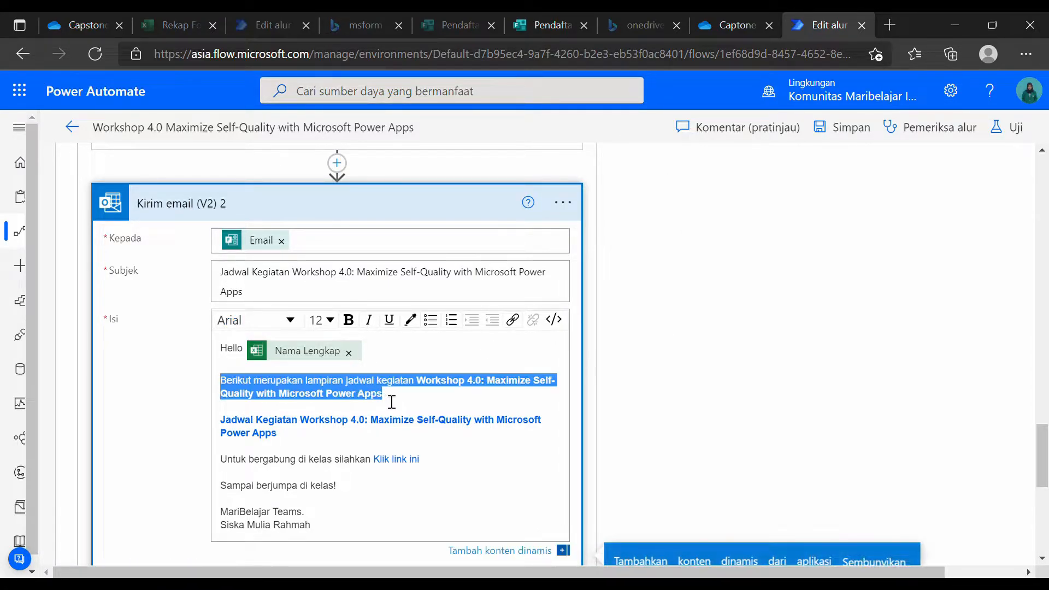
pyautogui.click(443, 392)
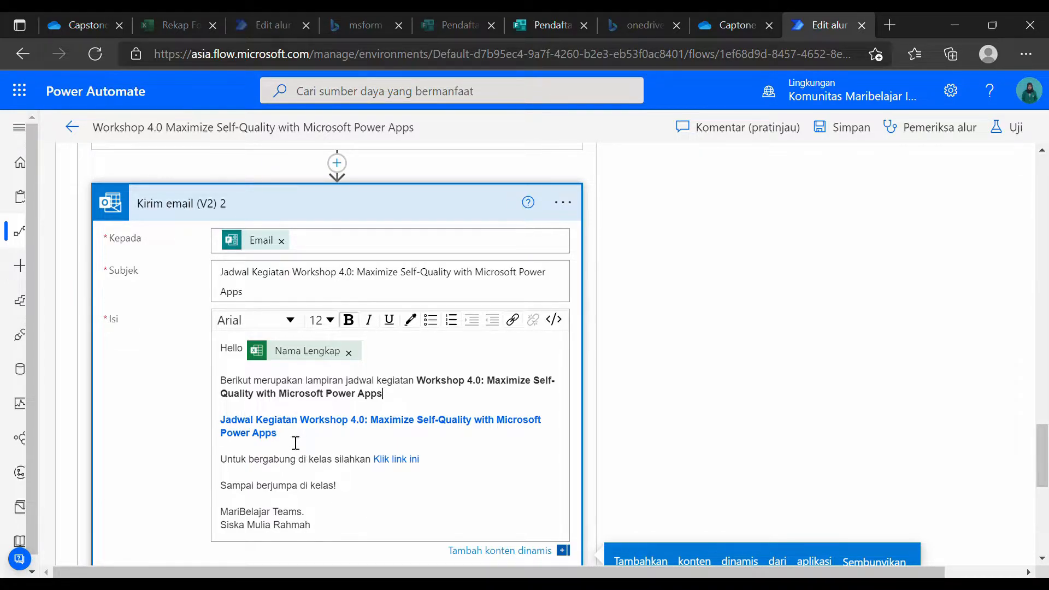
pyautogui.click(68, 28)
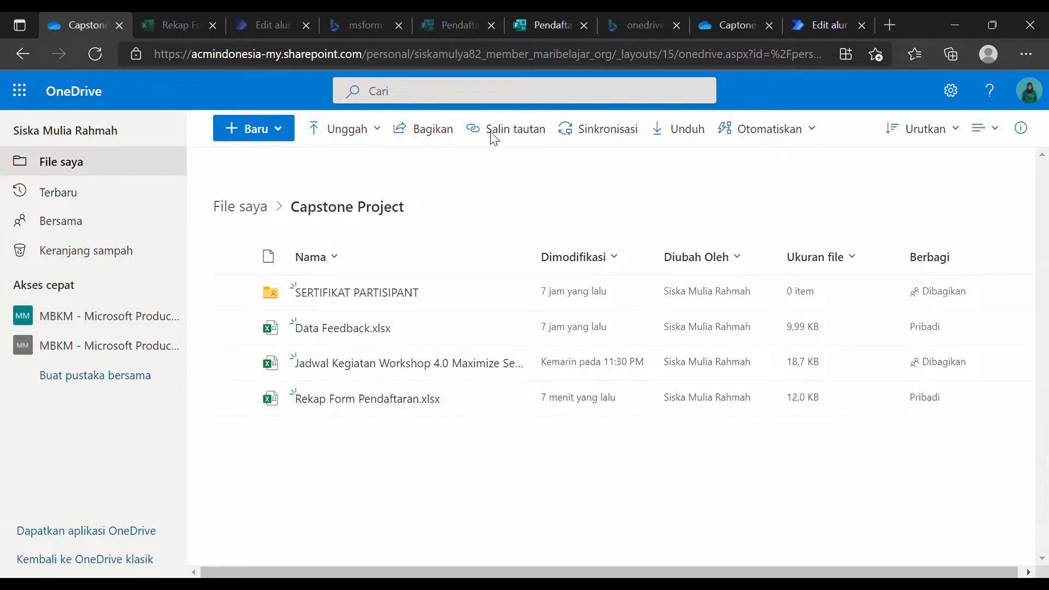
# Add a new empty line after the email's intro paragraph and bring up the insert-link dialog.
pyautogui.click(814, 12)
pyautogui.click(464, 401)
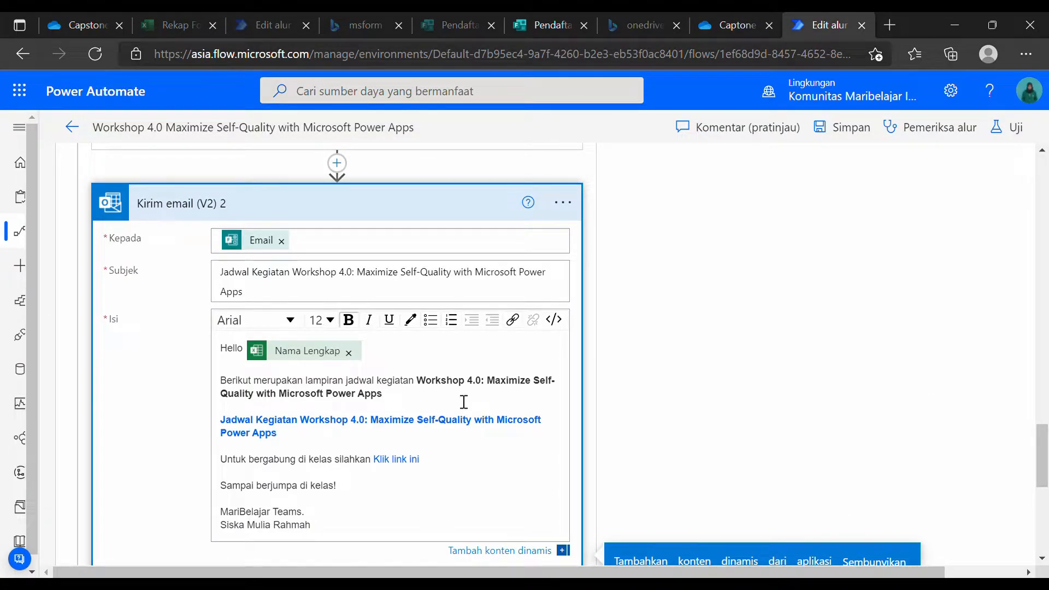
pyautogui.click(83, 17)
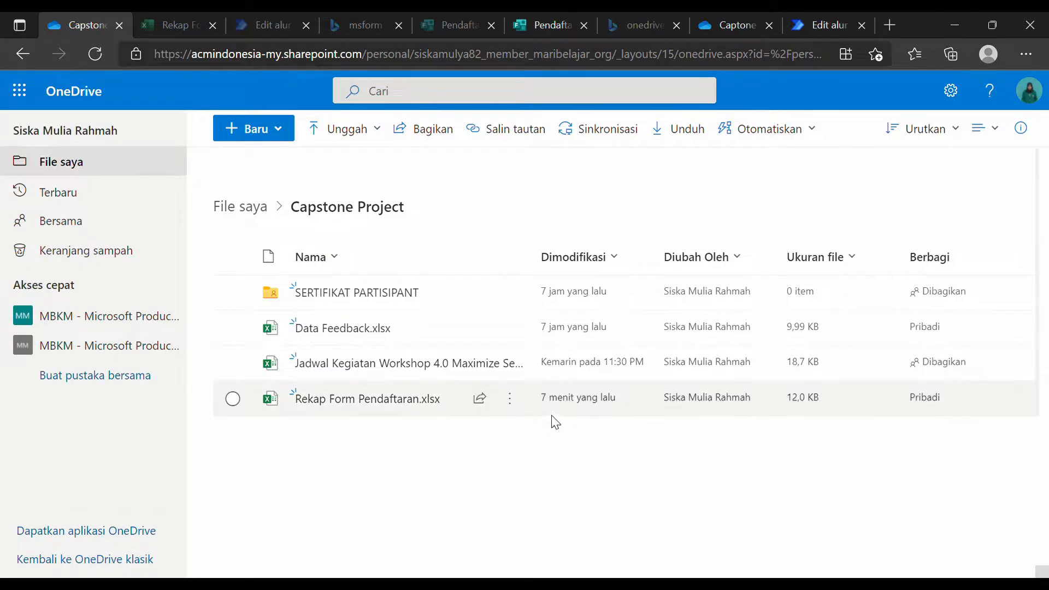
pyautogui.click(800, 16)
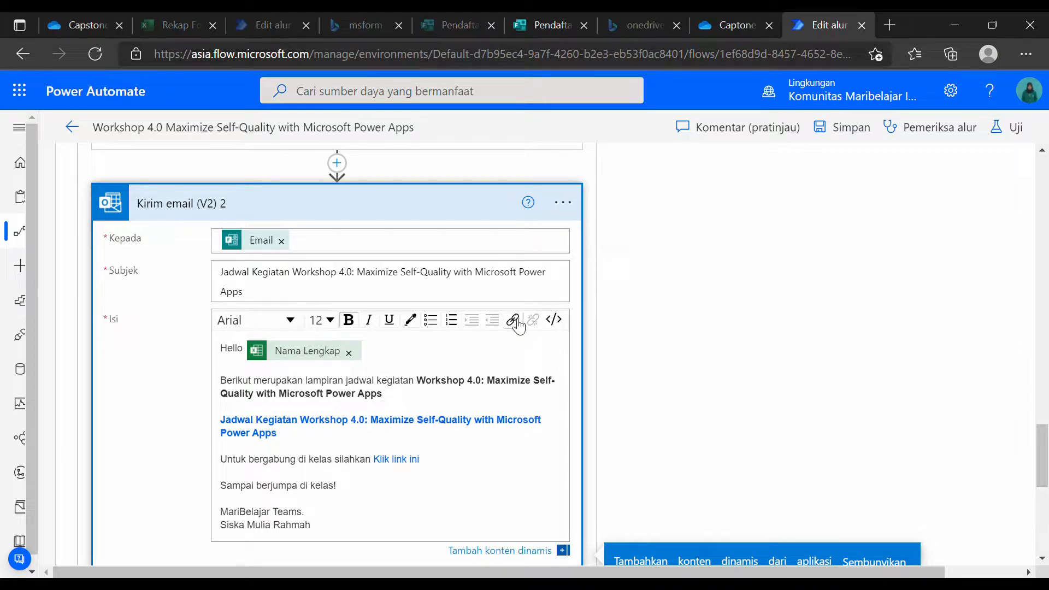
pyautogui.press('Return')
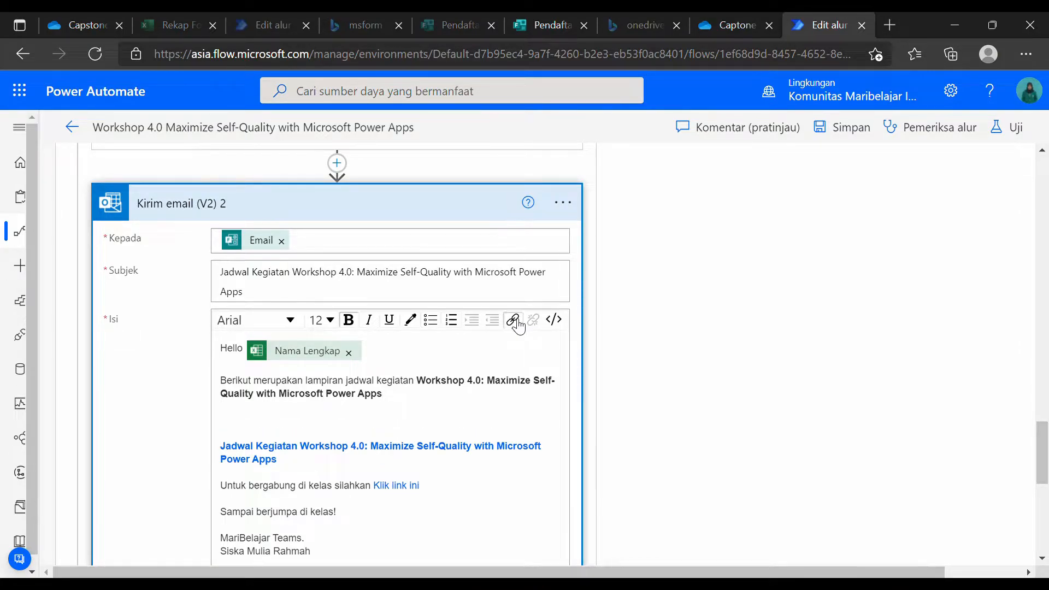
pyautogui.click(513, 321)
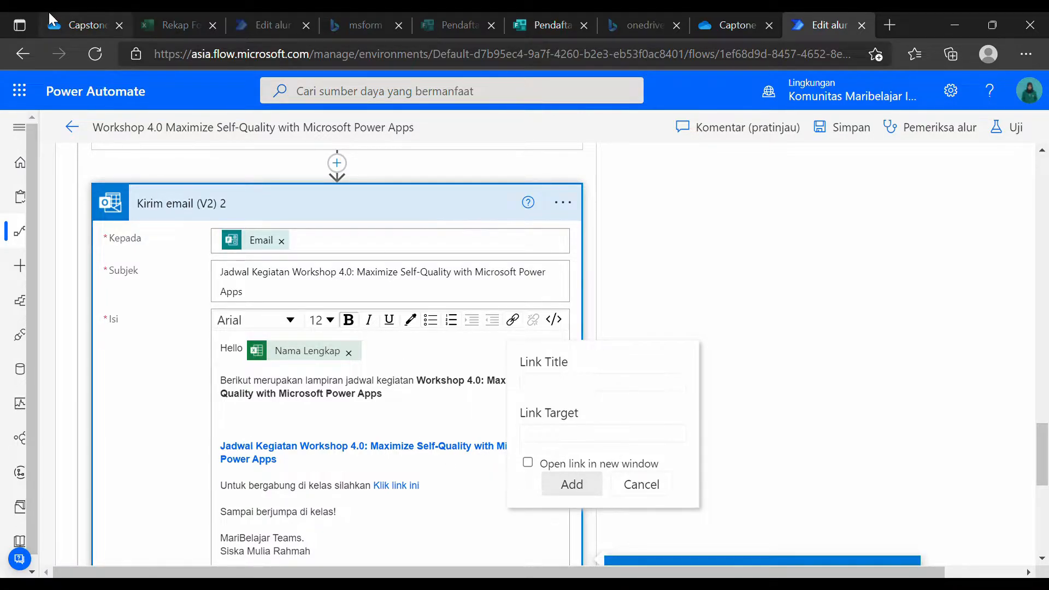
# Copy a shareable OneDrive link to Rekap Form Pendaftaran.xlsx, paste it as Link Target, then cancel.
pyautogui.click(82, 25)
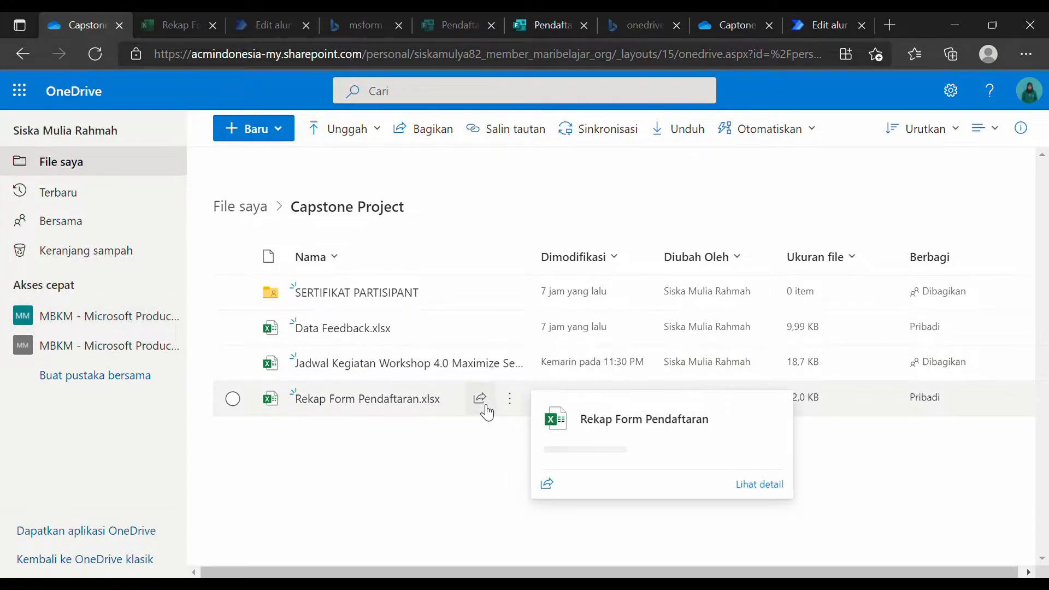
pyautogui.click(483, 404)
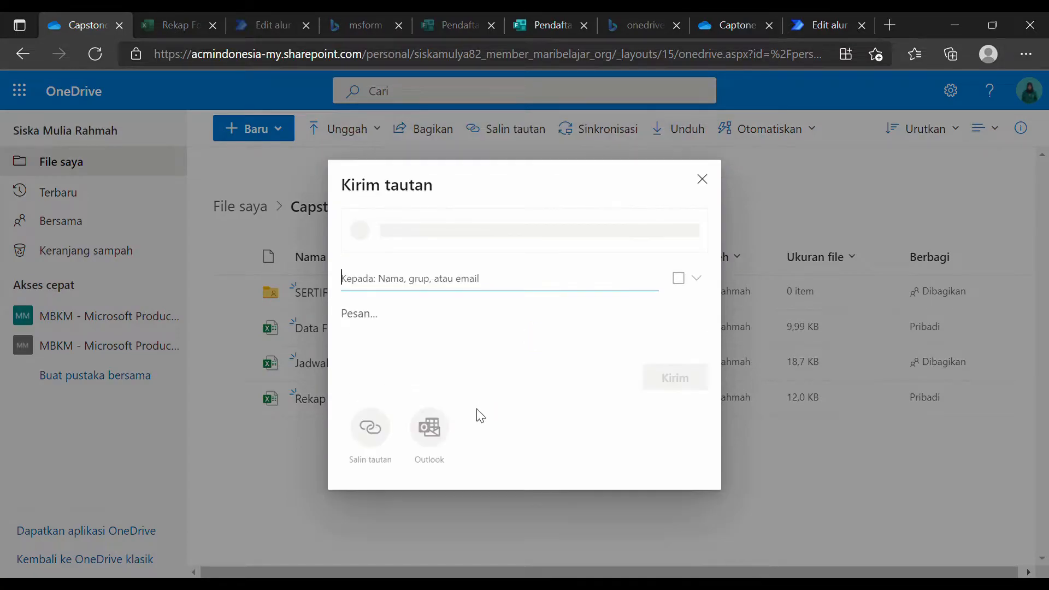
pyautogui.click(381, 442)
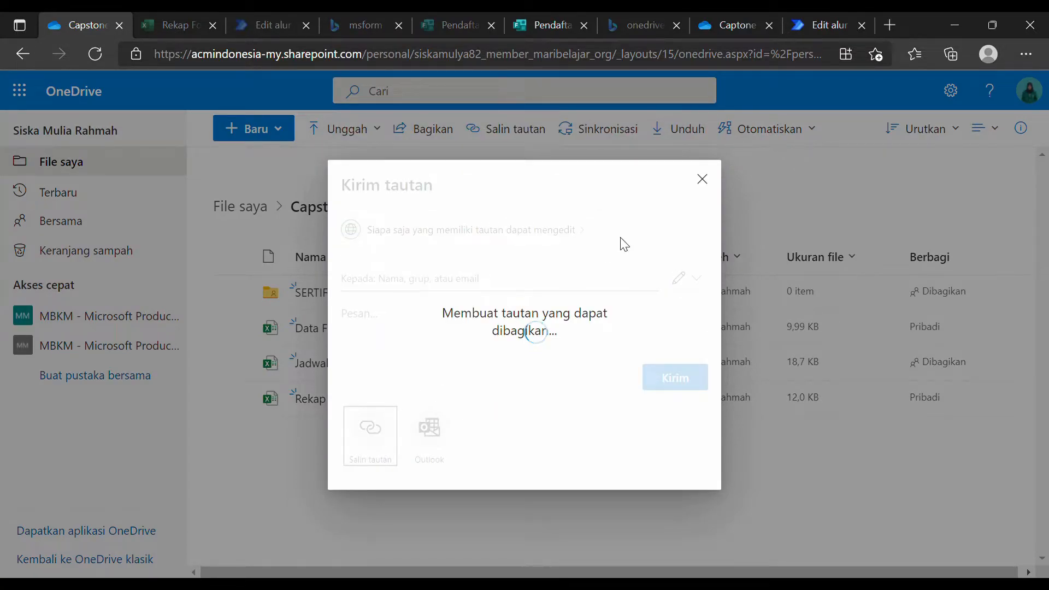
pyautogui.click(701, 242)
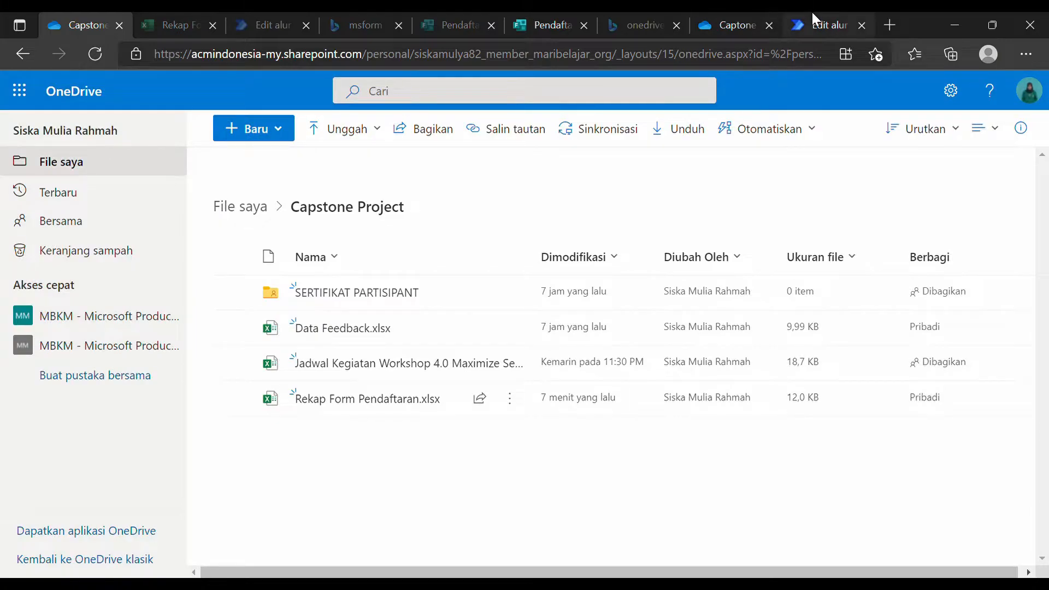
pyautogui.click(812, 13)
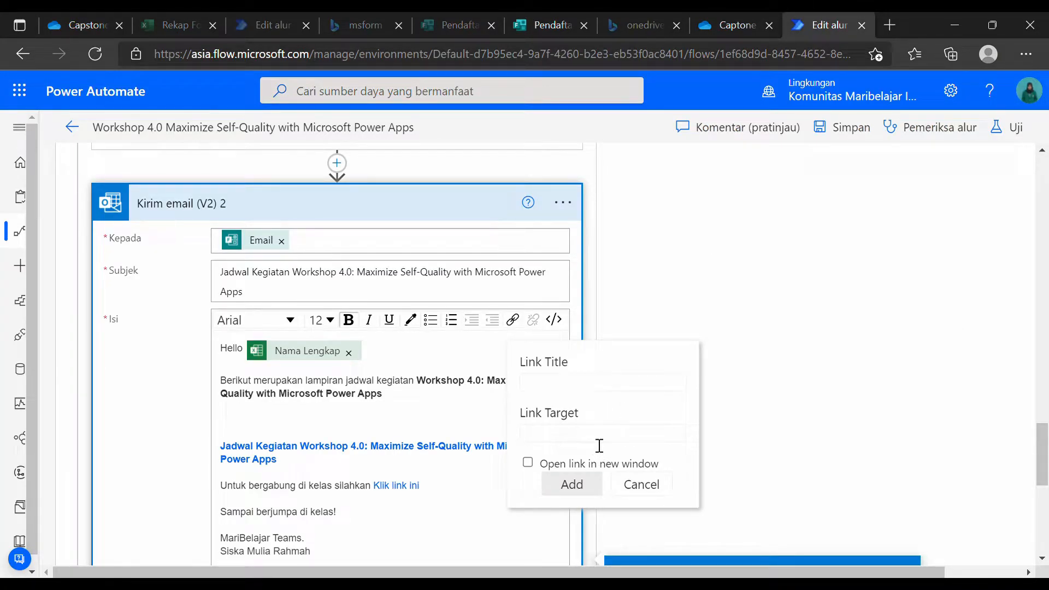
pyautogui.hotkey('ctrl', 'v')
pyautogui.click(598, 389)
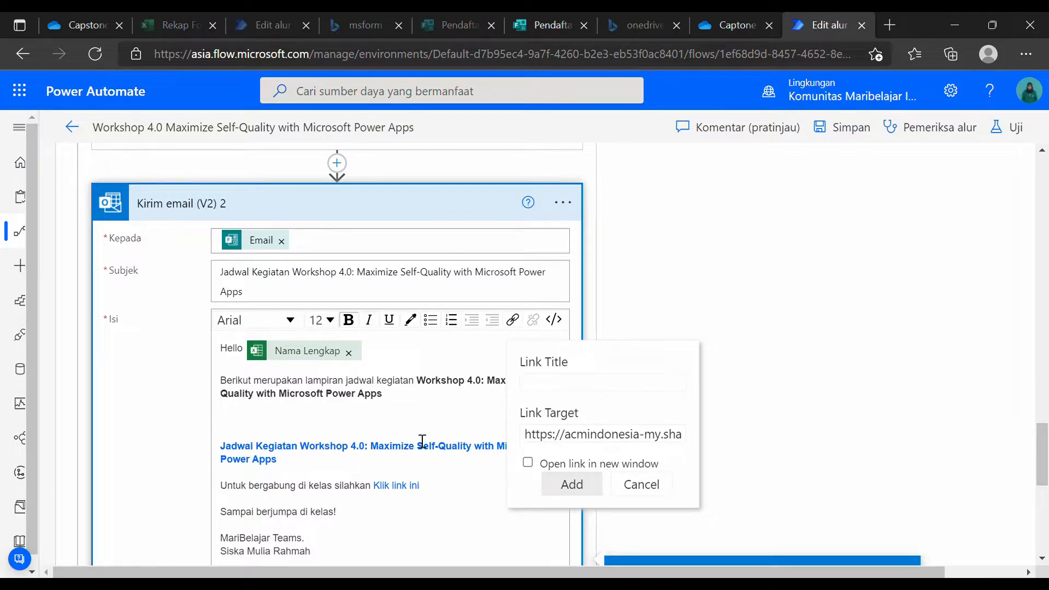
pyautogui.click(650, 487)
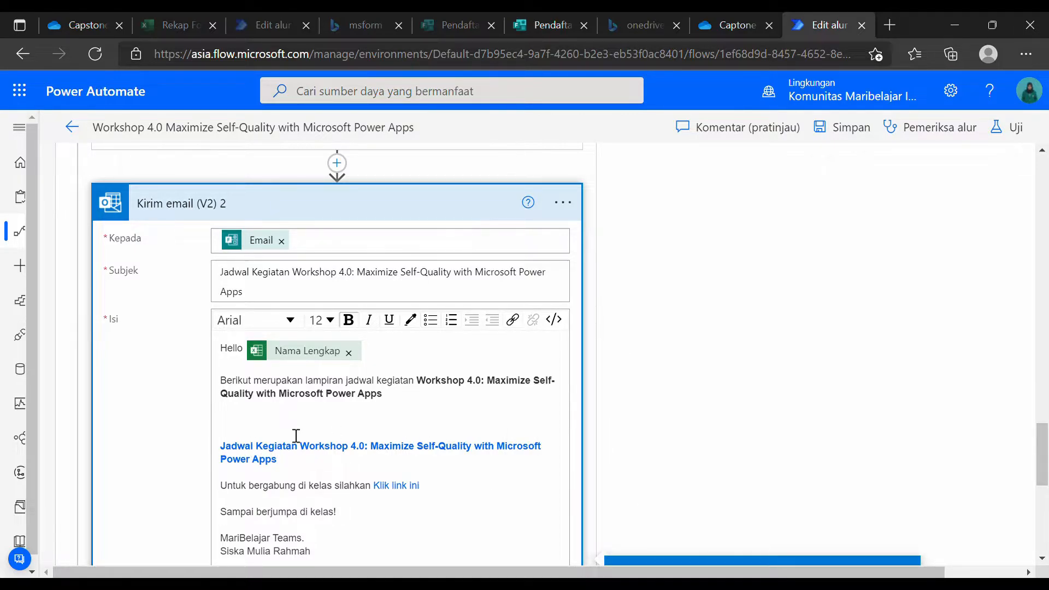
# Delete the blank lines above the schedule link and check the Untuk bergabung and closing lines.
pyautogui.press('BackSpace')
pyautogui.press('BackSpace')
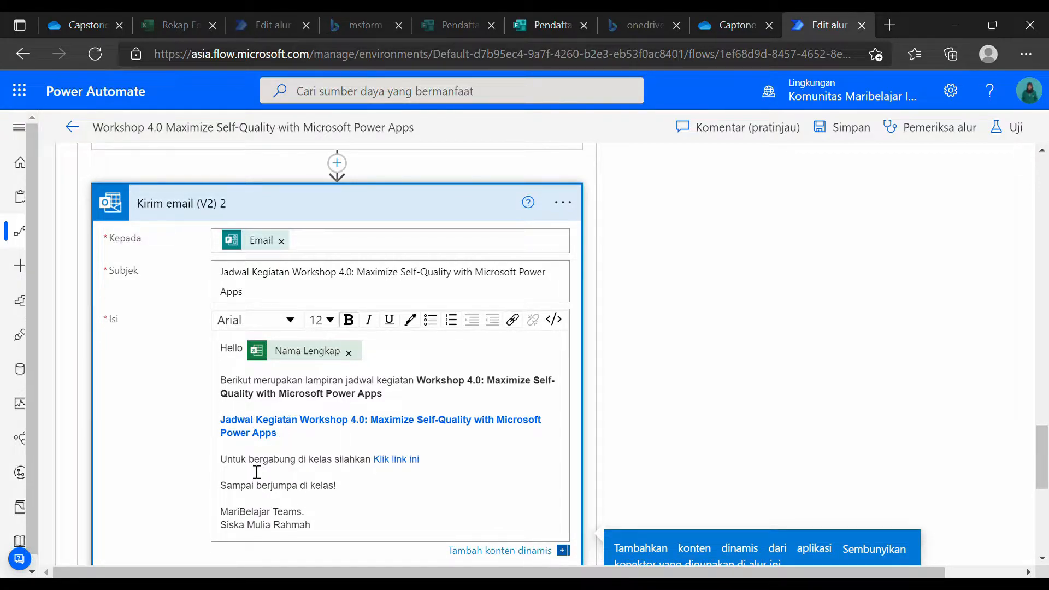
pyautogui.moveTo(222, 471); pyautogui.dragTo(431, 466)
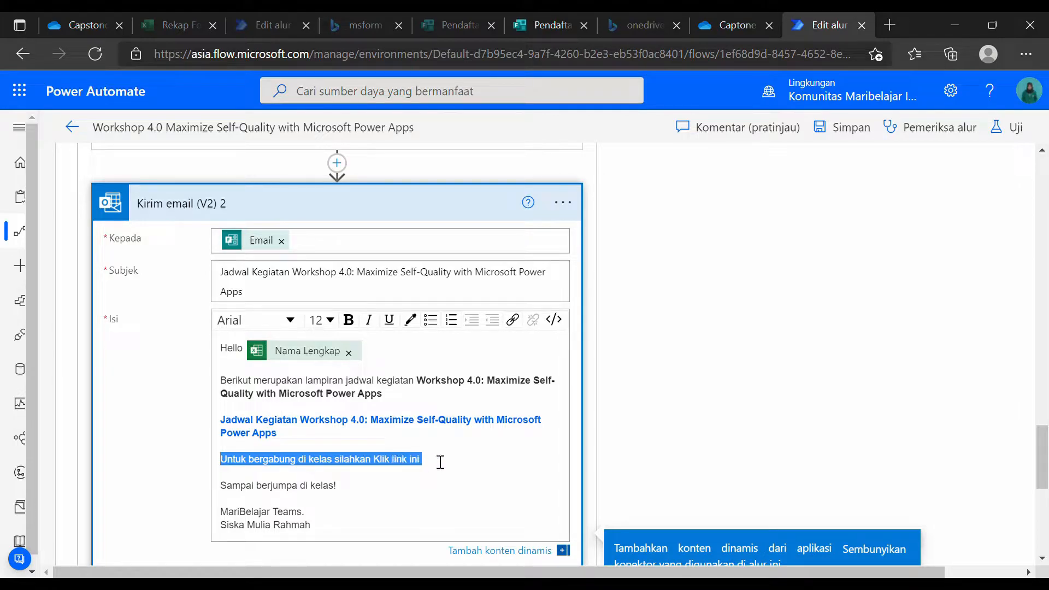
pyautogui.click(434, 466)
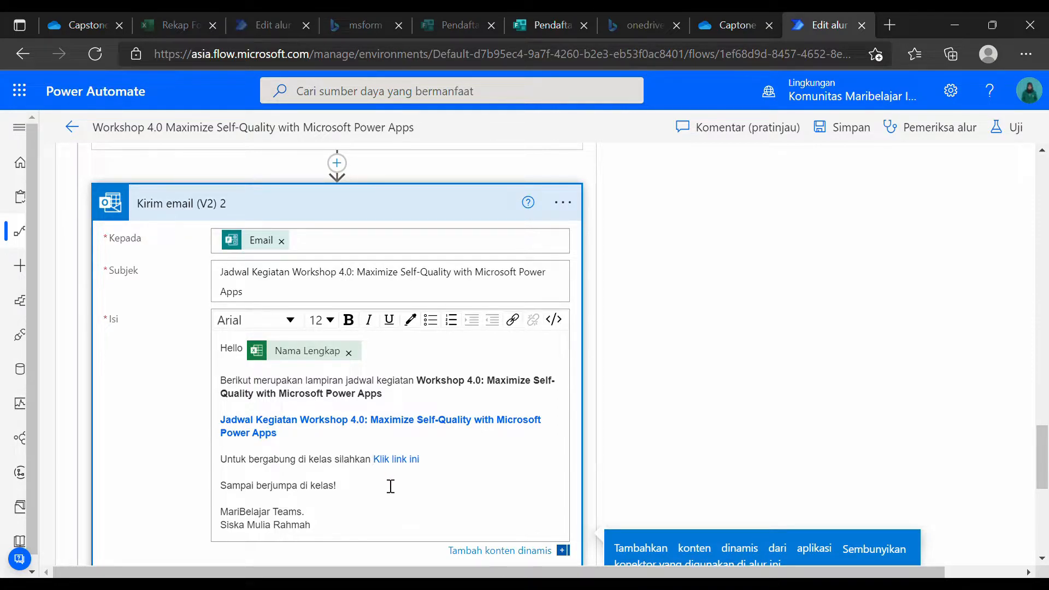
pyautogui.click(309, 491)
# Collapse the second Kirim email card and the Dapatkan konten file card.
pyautogui.scroll(-3, 407, 490)
pyautogui.scroll(5, 424, 508)
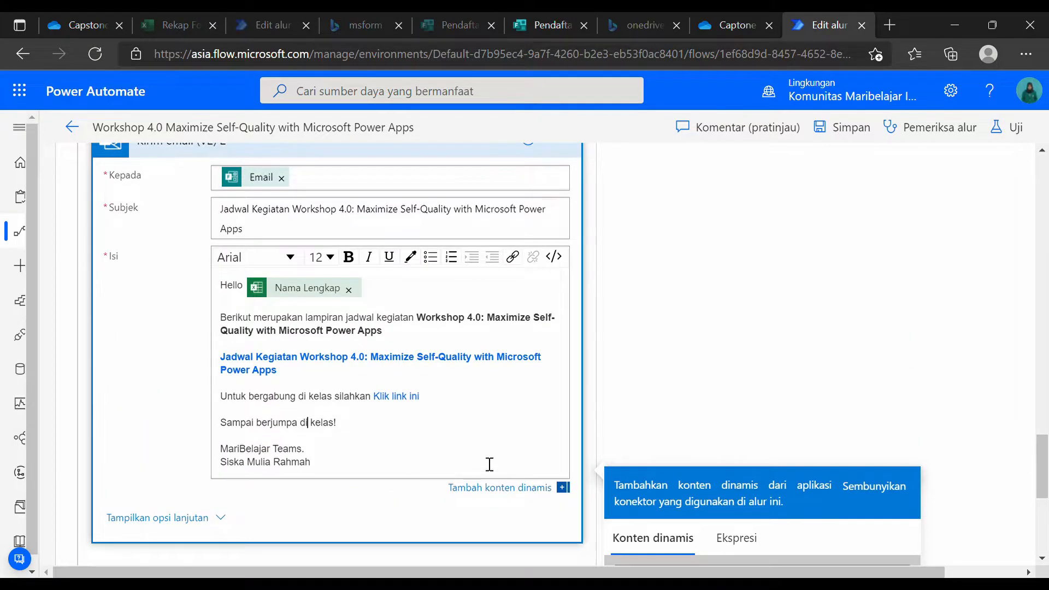
pyautogui.click(454, 333)
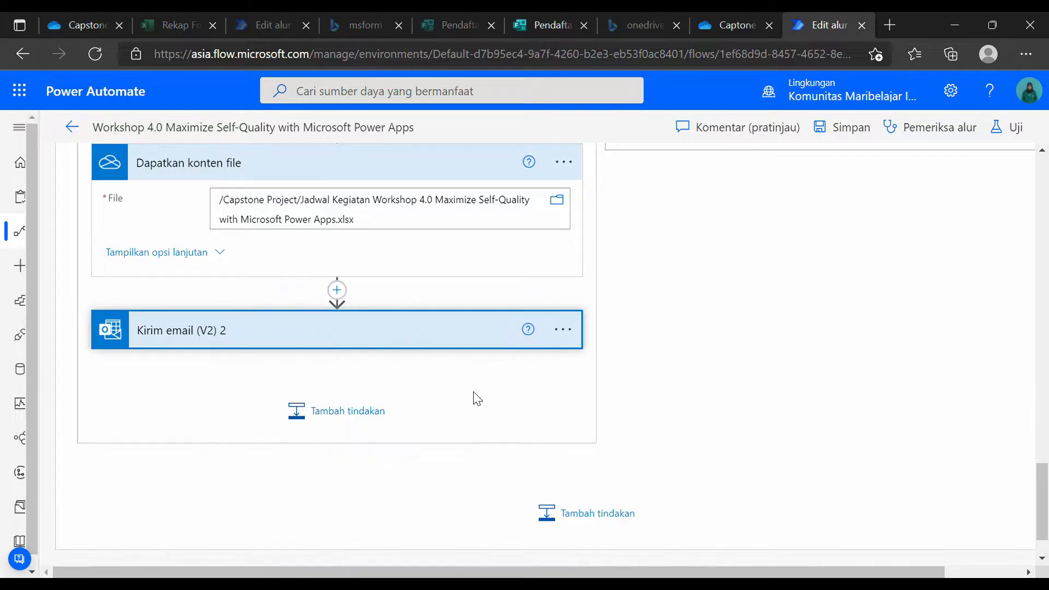
pyautogui.scroll(3, 437, 328)
pyautogui.click(383, 366)
pyautogui.scroll(10, 438, 394)
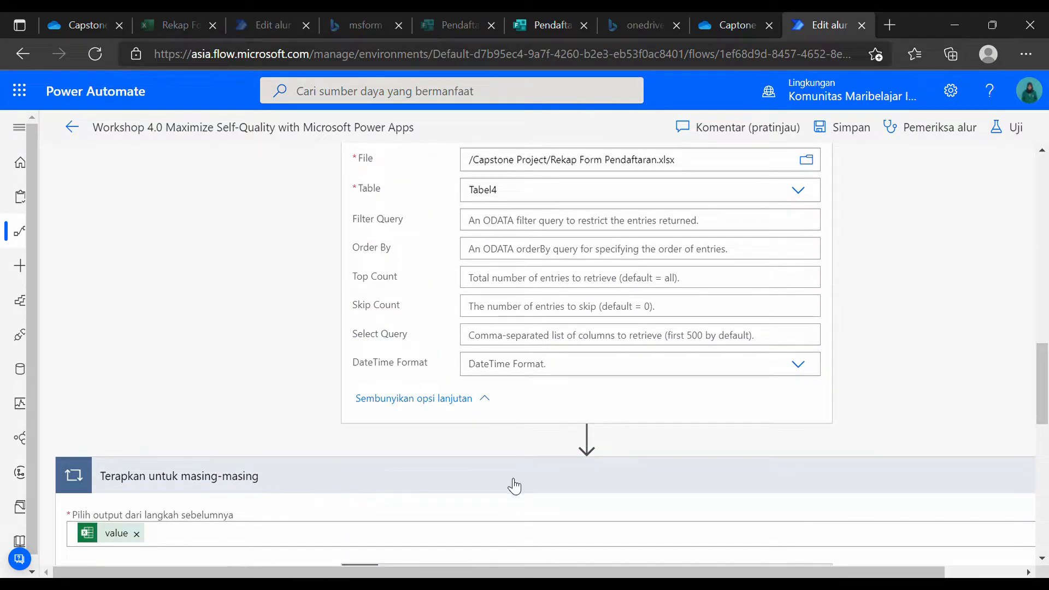
pyautogui.scroll(5, 437, 361)
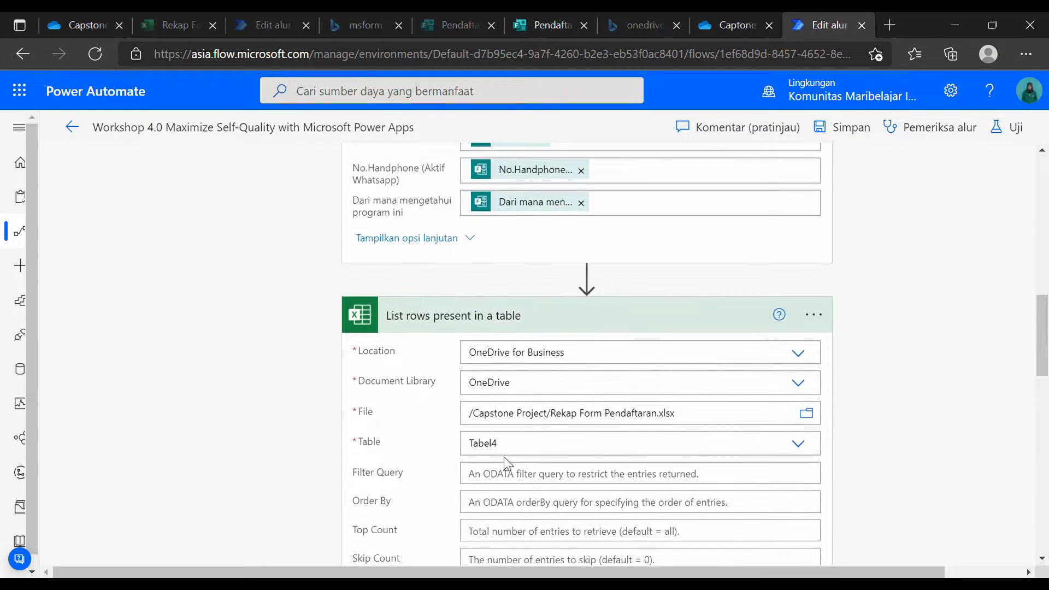
# Collapse the List rows, Add a row, Dapatkan detail tanggapan, trigger and apply-to-each cards.
pyautogui.click(443, 327)
pyautogui.scroll(15, 347, 367)
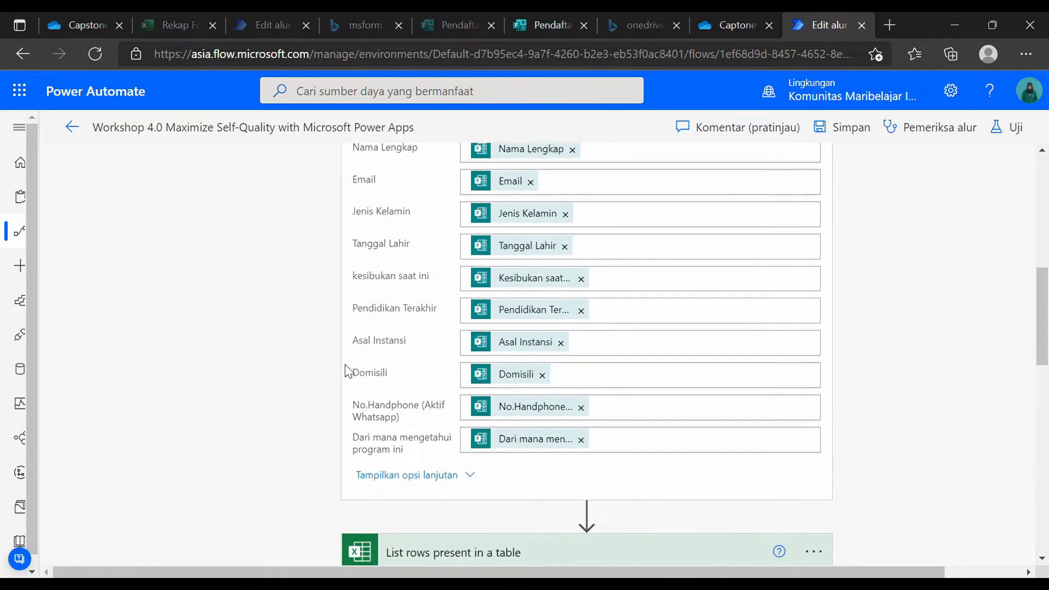
pyautogui.click(514, 453)
pyautogui.click(510, 284)
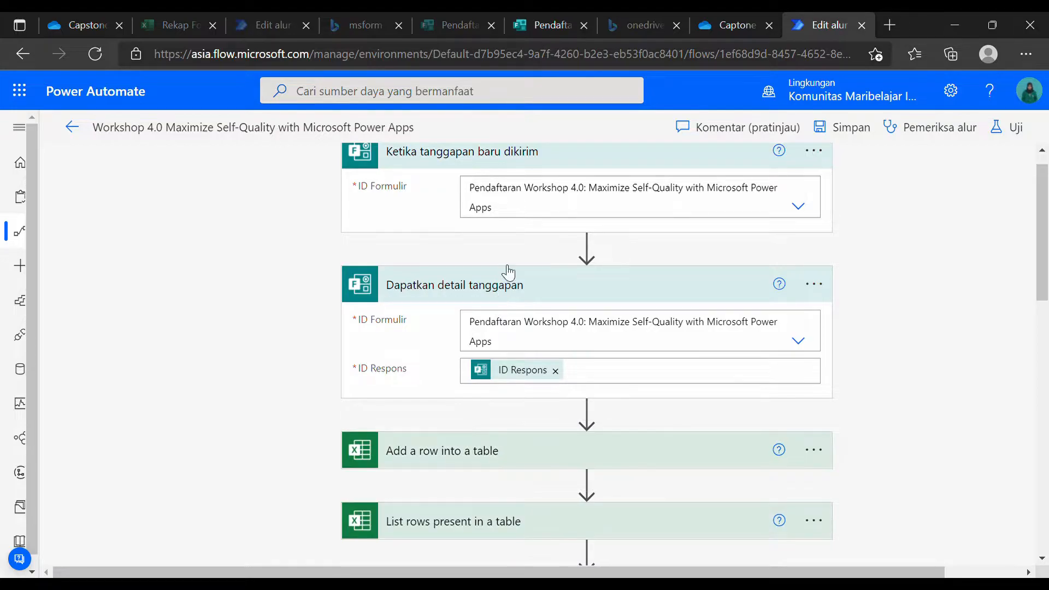
pyautogui.click(522, 181)
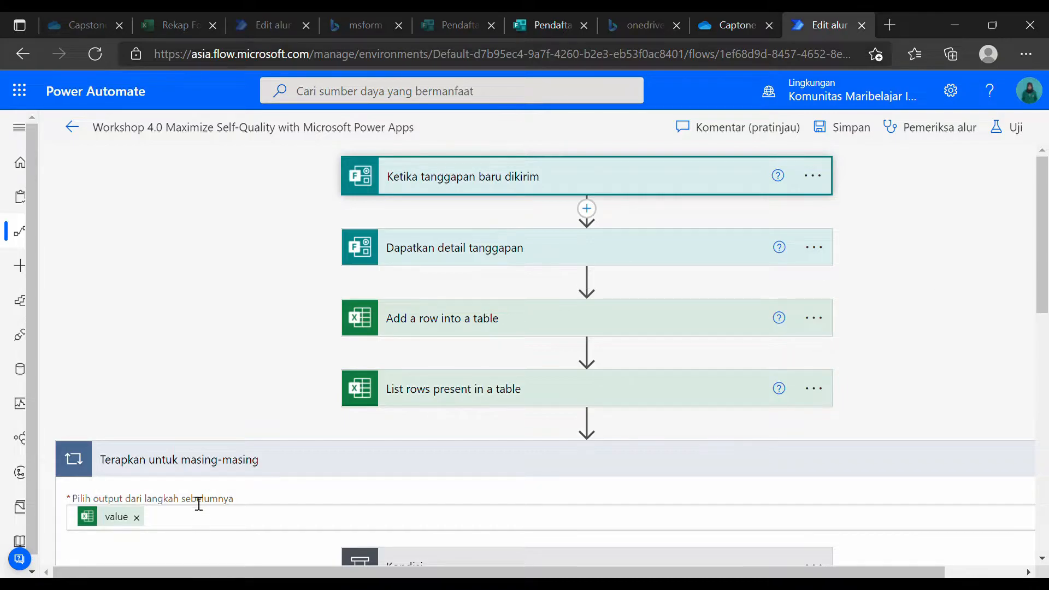
pyautogui.click(368, 459)
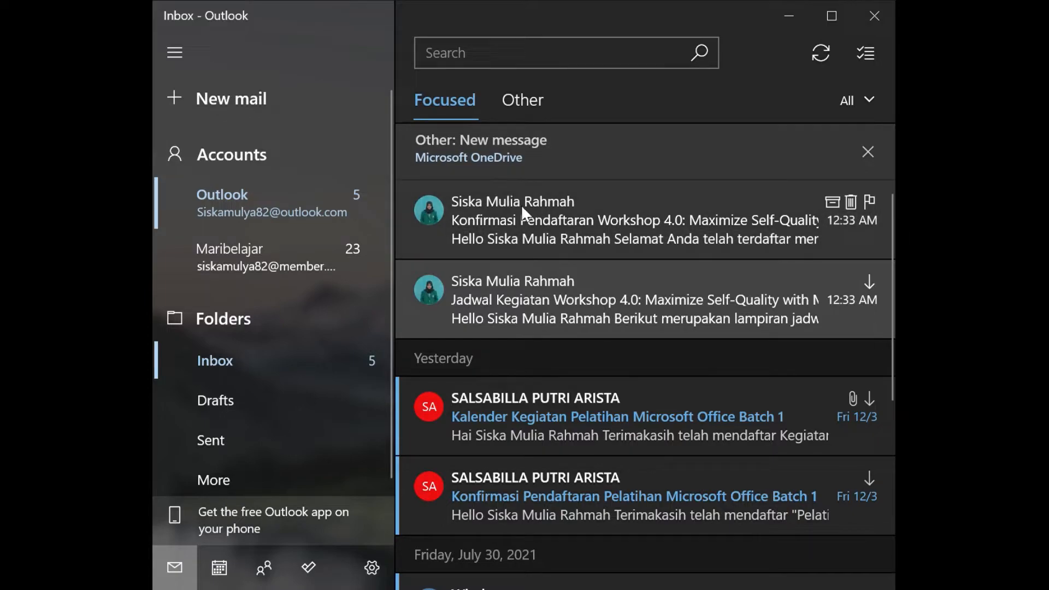
# Read the Konfirmasi Pendaftaran and Jadwal Kegiatan emails, returning to the inbox after each.
pyautogui.click(519, 222)
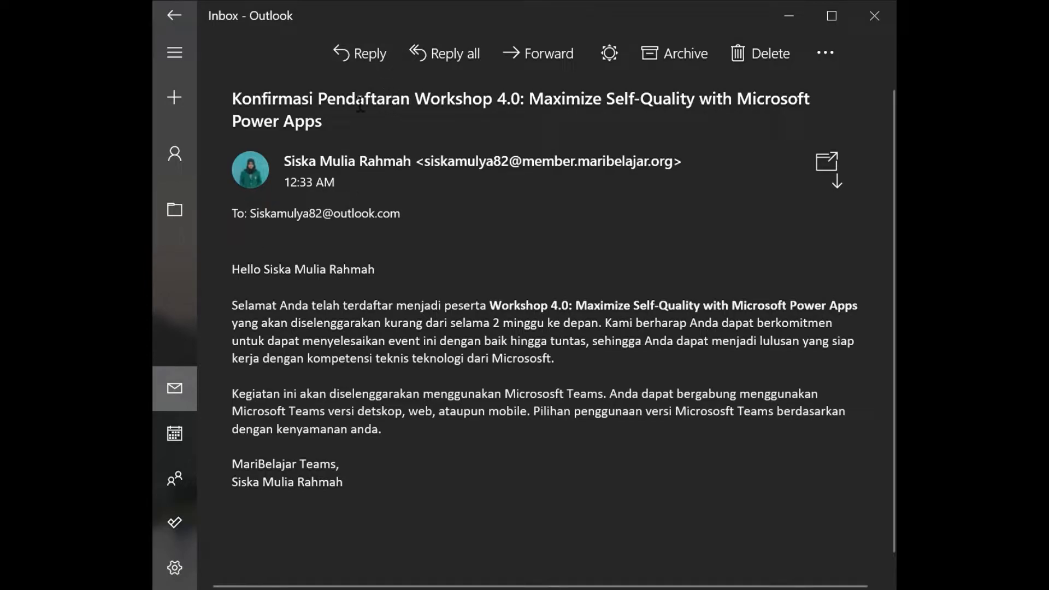
pyautogui.click(186, 10)
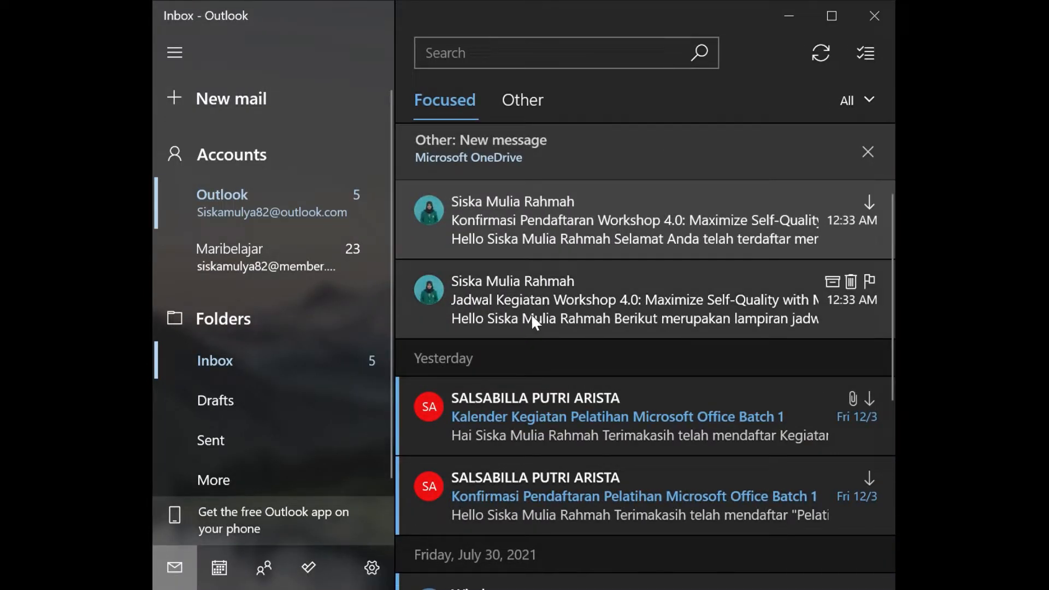
pyautogui.click(538, 308)
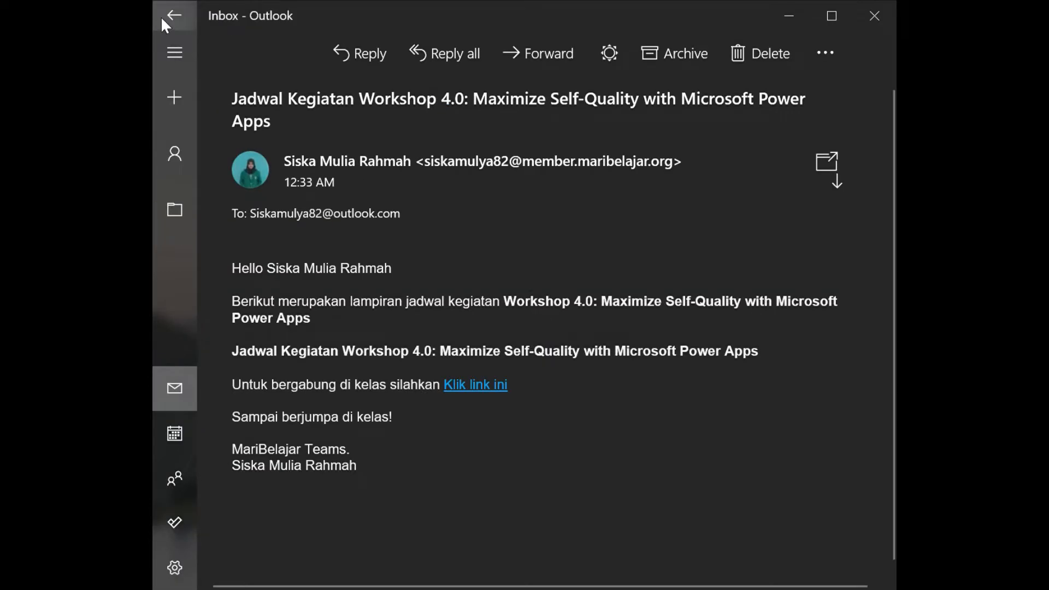
pyautogui.click(174, 16)
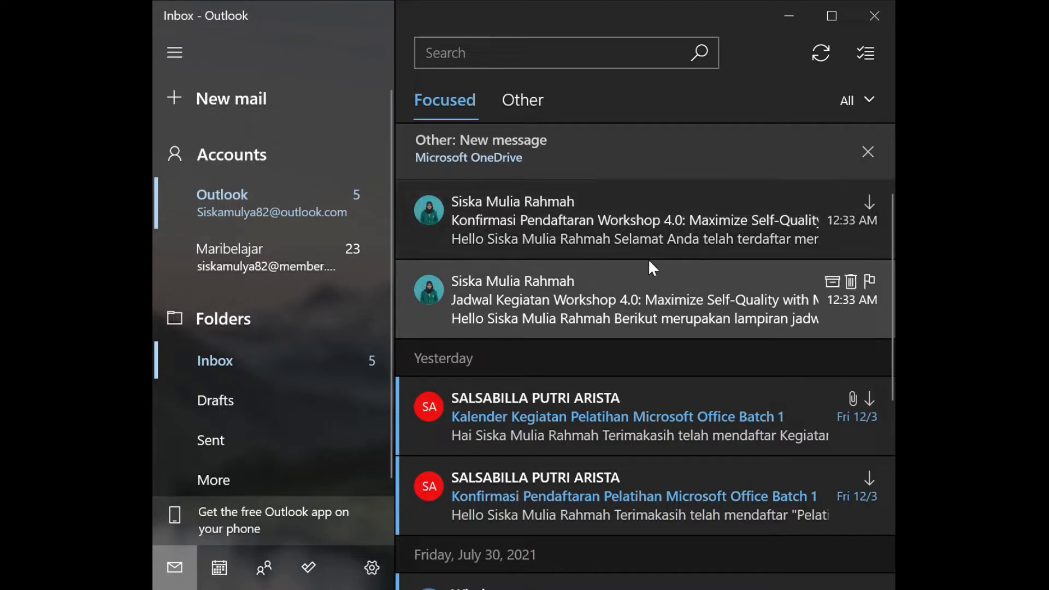
pyautogui.click(545, 230)
pyautogui.click(174, 17)
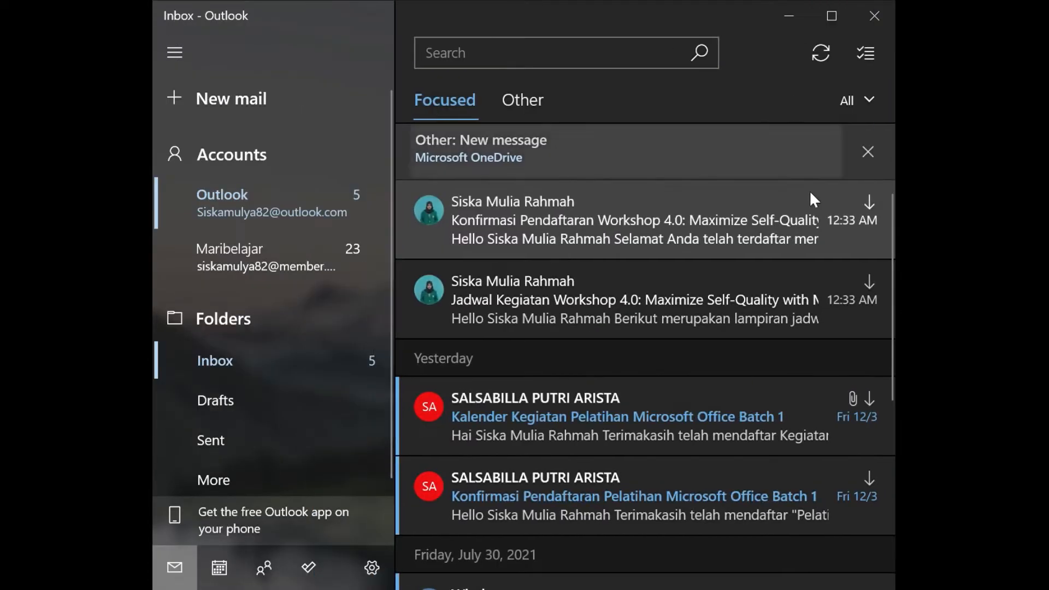
# Reopen both workshop emails once more, then switch to the blank Word document Dokumen3.
pyautogui.click(620, 294)
pyautogui.click(164, 22)
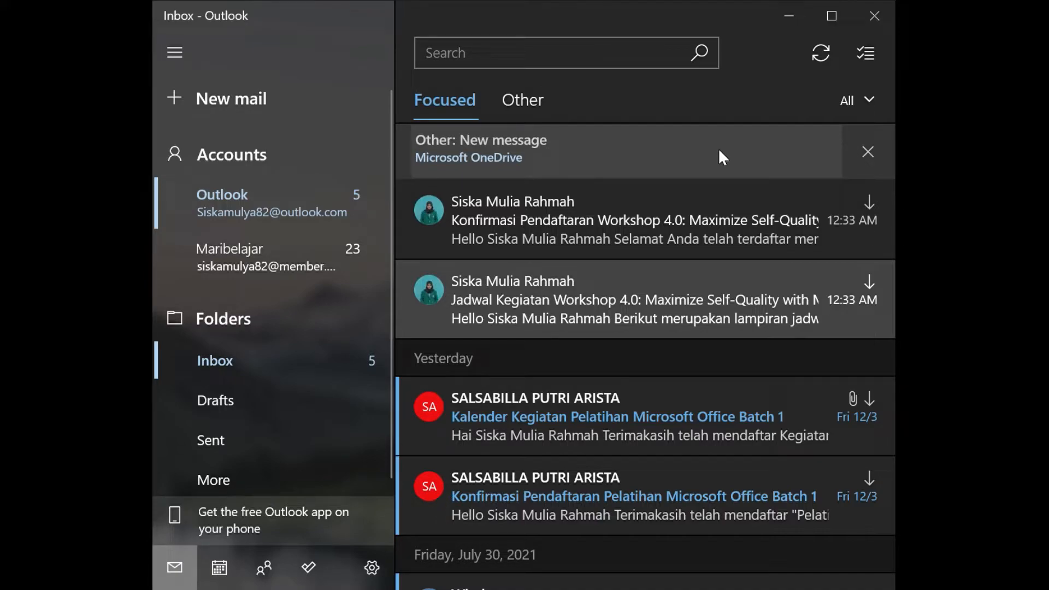
pyautogui.click(743, 225)
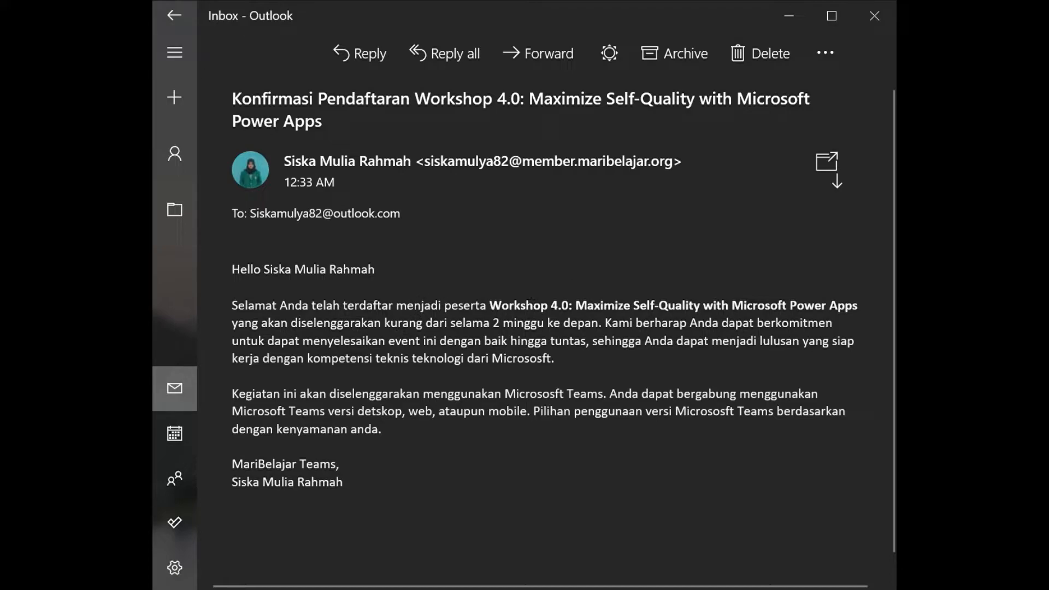
pyautogui.click(175, 16)
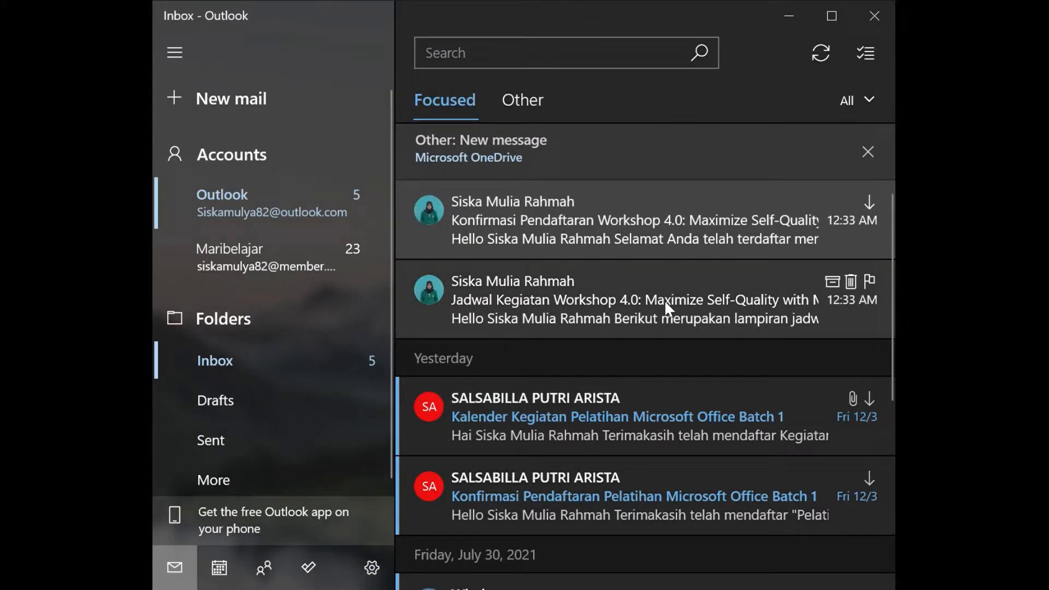
pyautogui.click(664, 300)
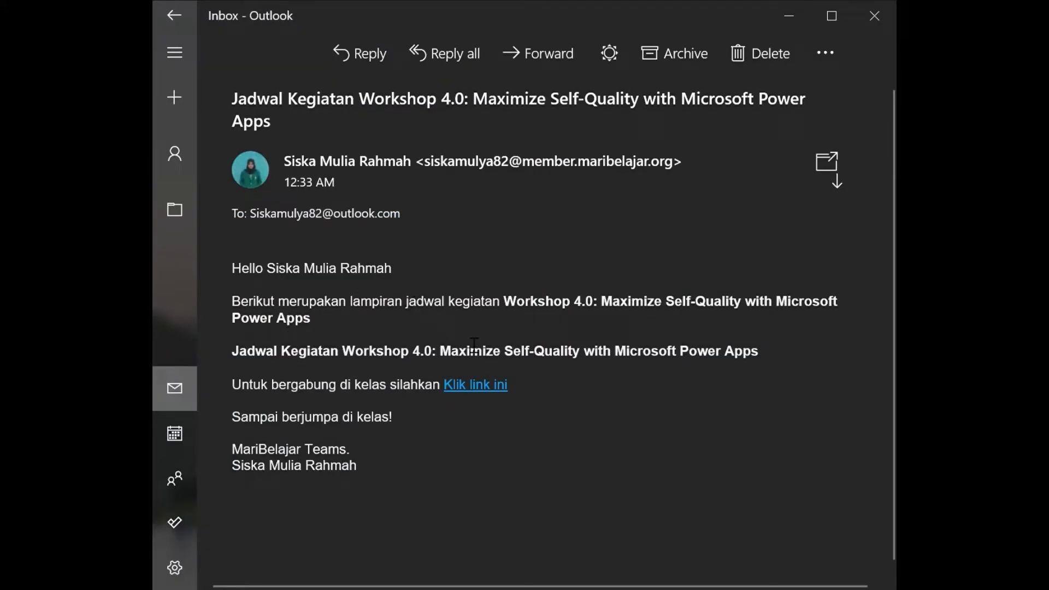
pyautogui.click(459, 399)
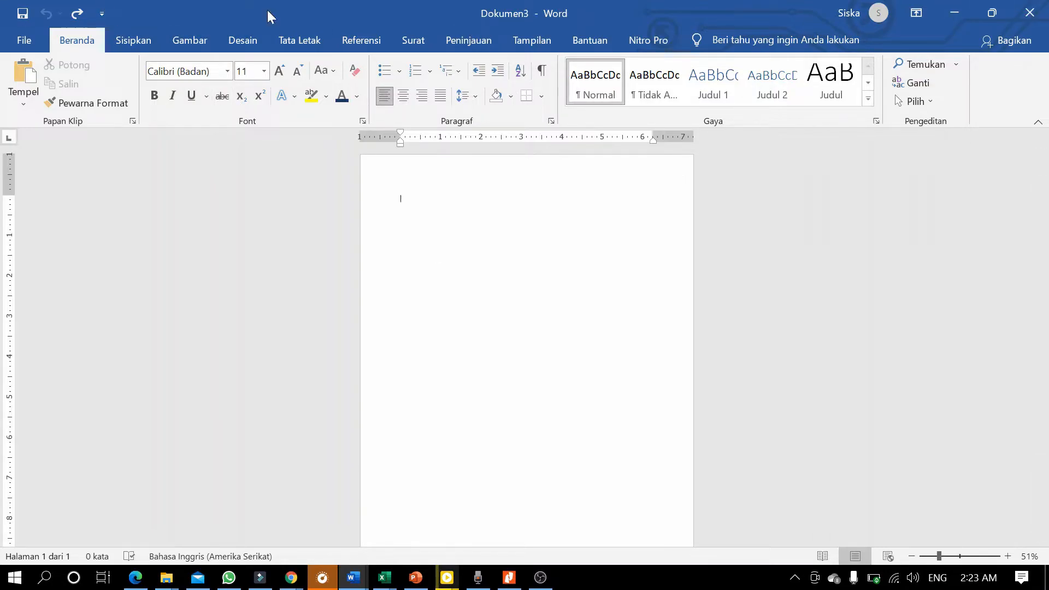
# Set the page orientation to landscape (Lanskap) under Tata Letak.
pyautogui.click(313, 45)
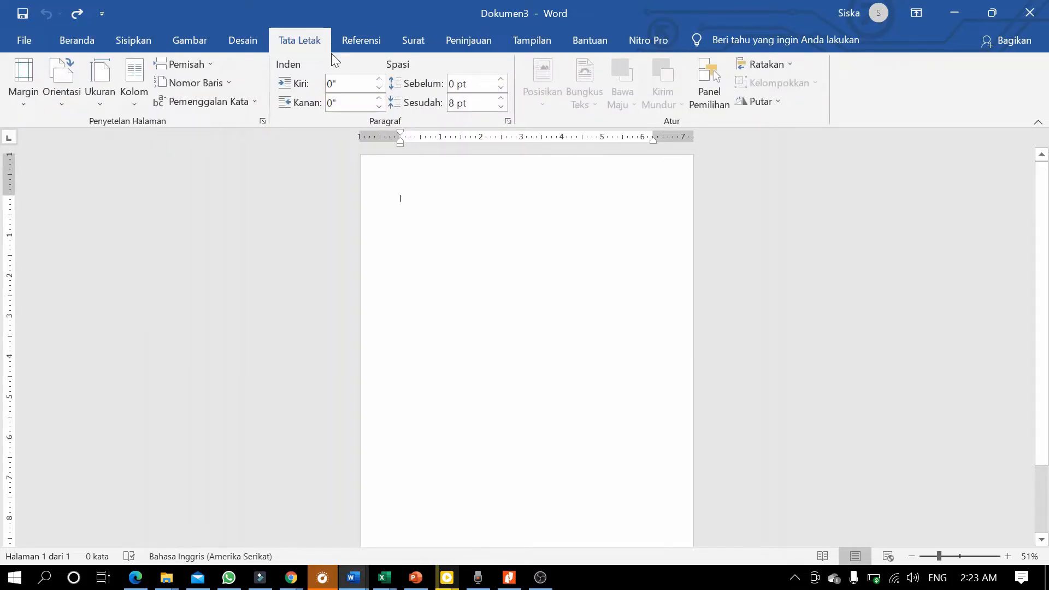
pyautogui.click(74, 94)
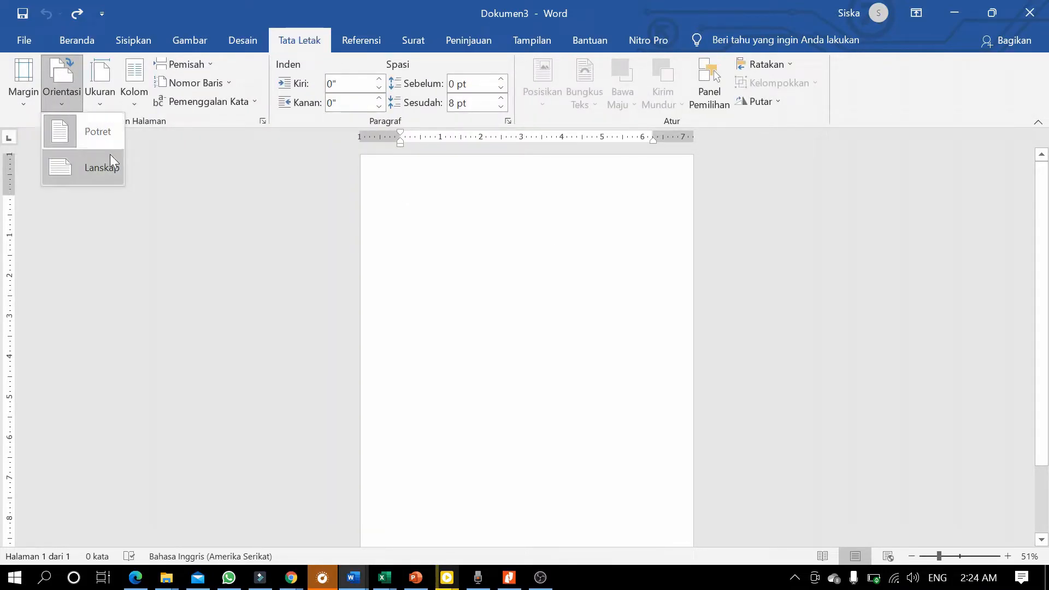
pyautogui.click(106, 165)
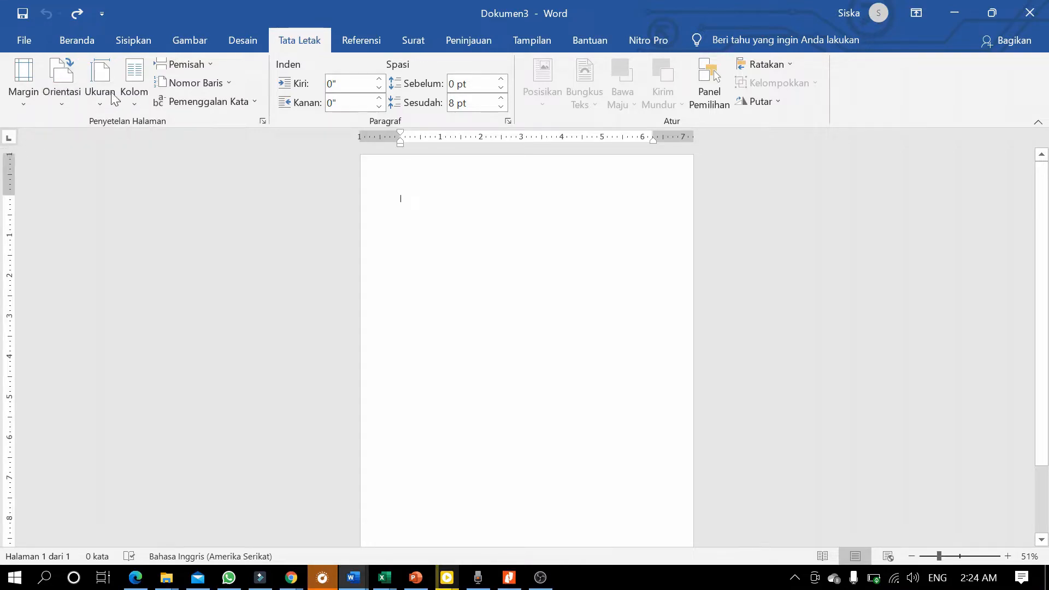
pyautogui.click(62, 87)
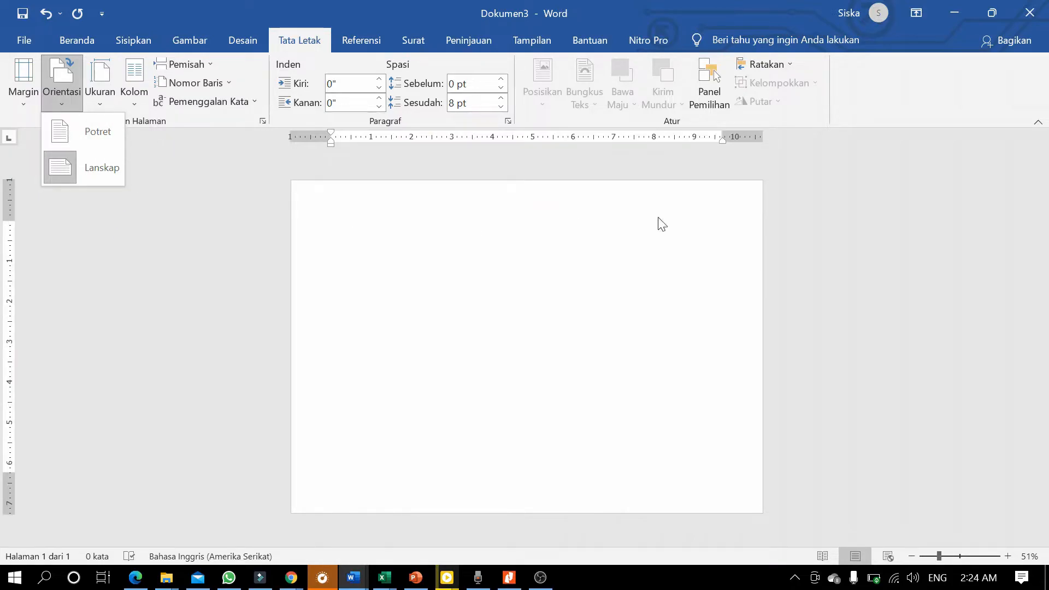
# Try A3 paper size, then set the page back to A4.
pyautogui.click(765, 255)
pyautogui.click(100, 91)
pyautogui.click(189, 354)
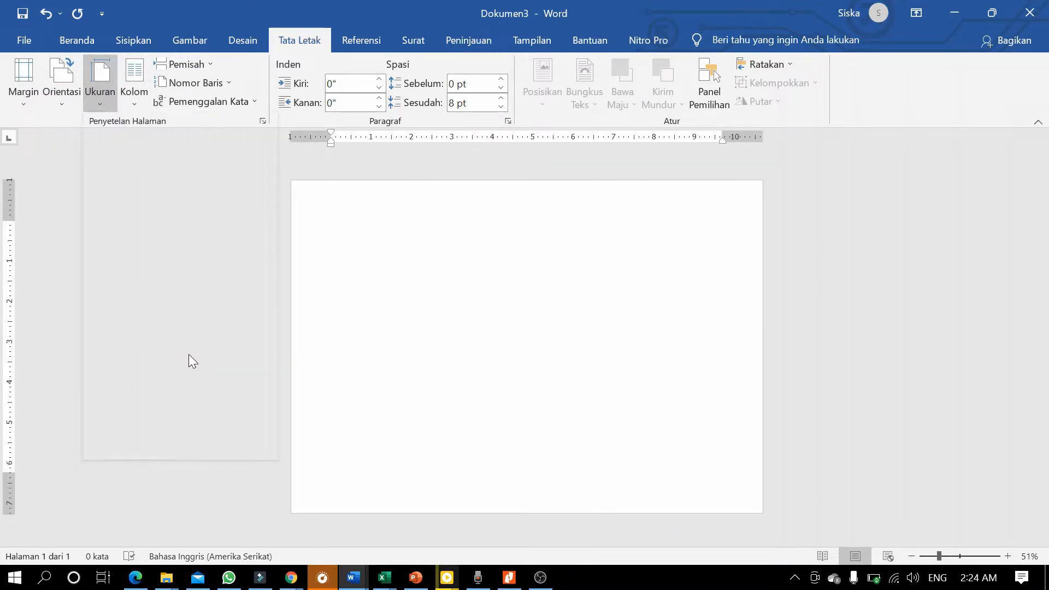
pyautogui.click(74, 76)
pyautogui.click(104, 77)
pyautogui.click(103, 77)
pyautogui.click(103, 77)
pyautogui.click(103, 77)
pyautogui.click(212, 320)
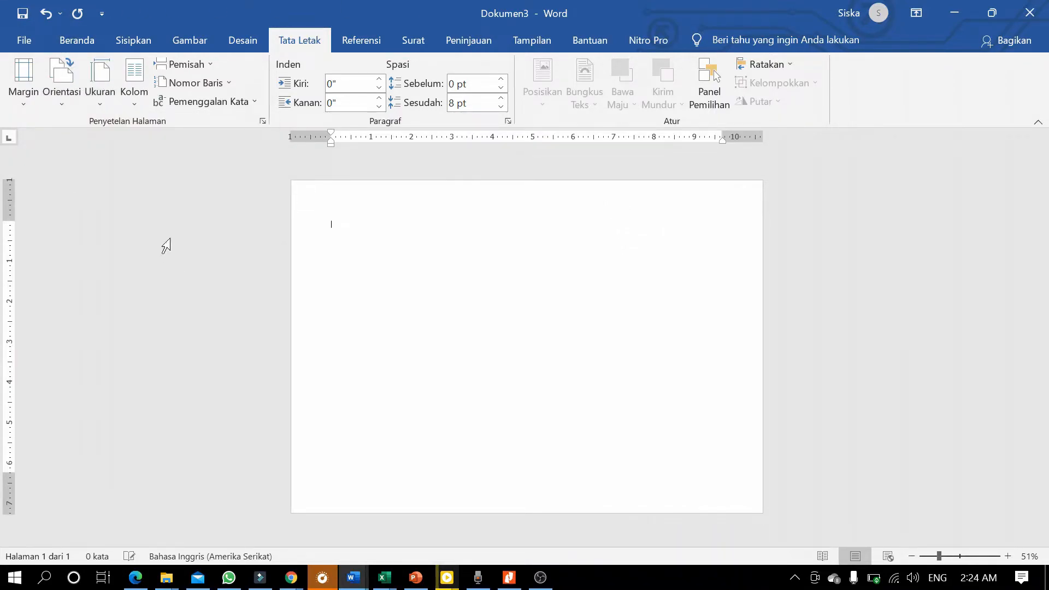
pyautogui.click(100, 81)
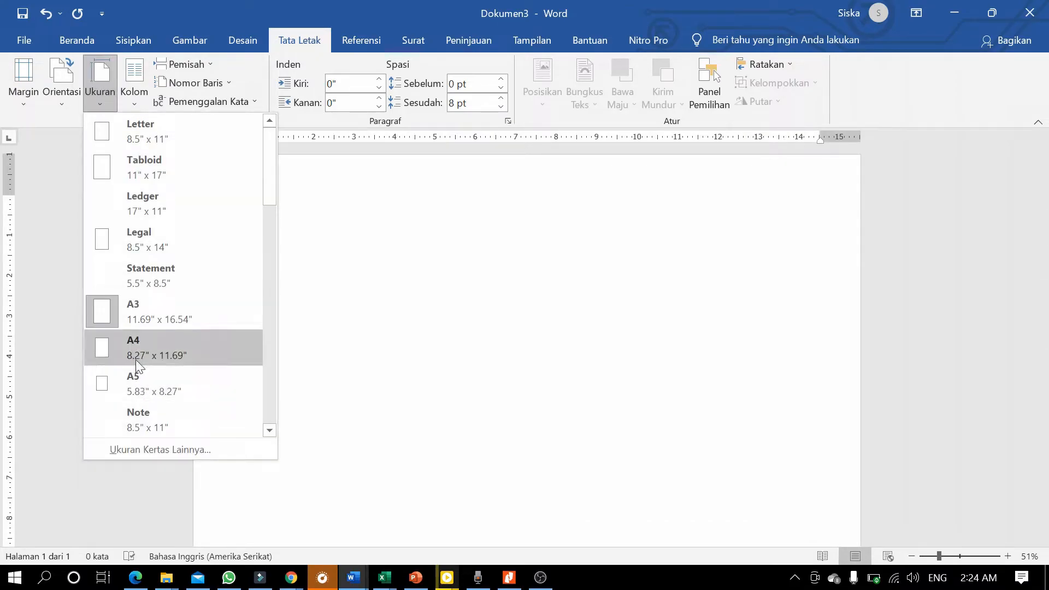
pyautogui.click(145, 343)
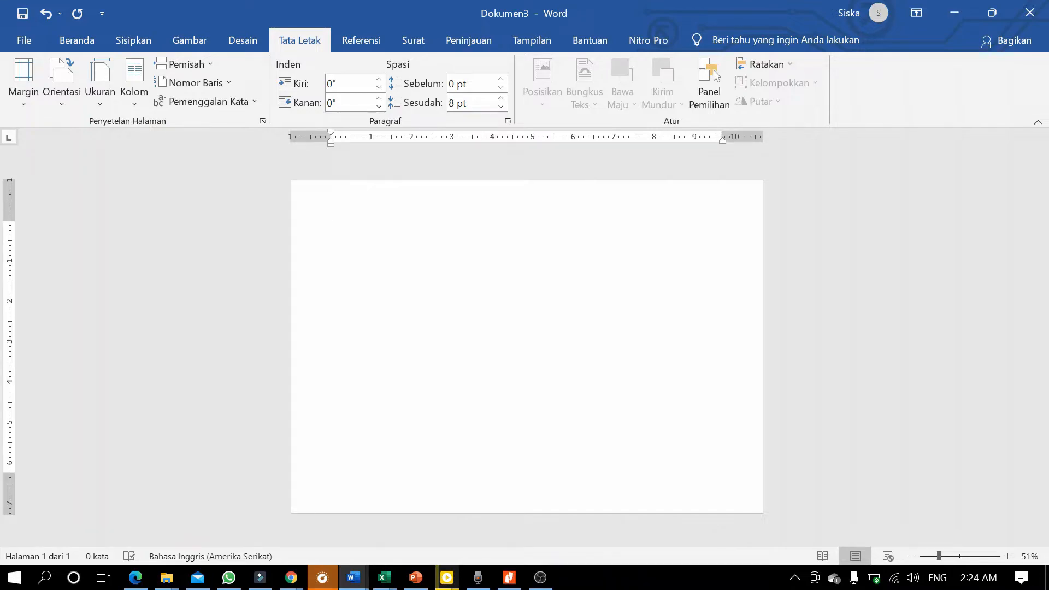
# Browse the Gambar, Desain and Sisipkan ribbon tabs.
pyautogui.click(210, 43)
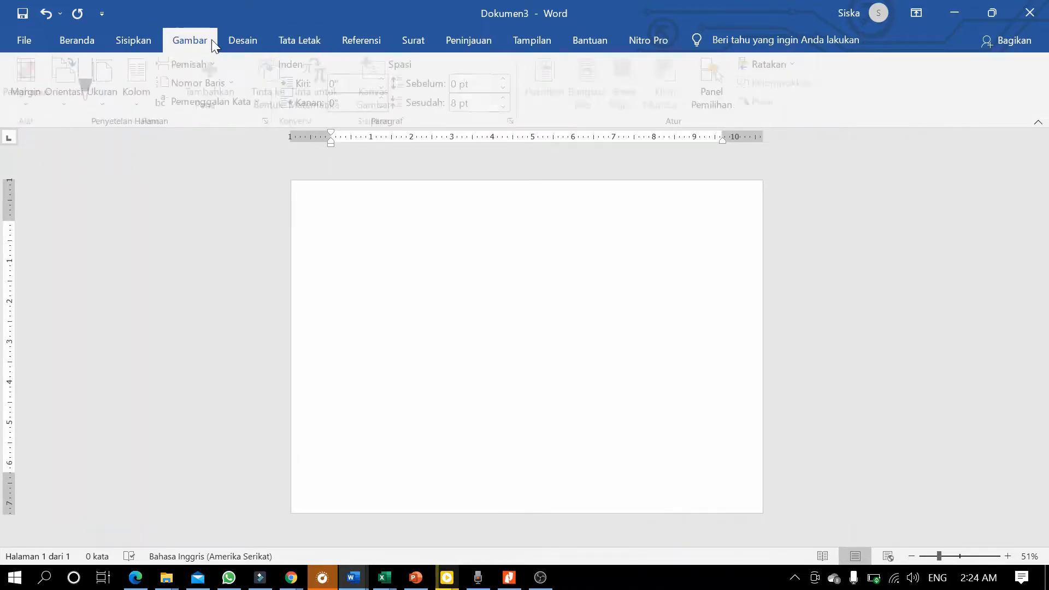
pyautogui.click(237, 29)
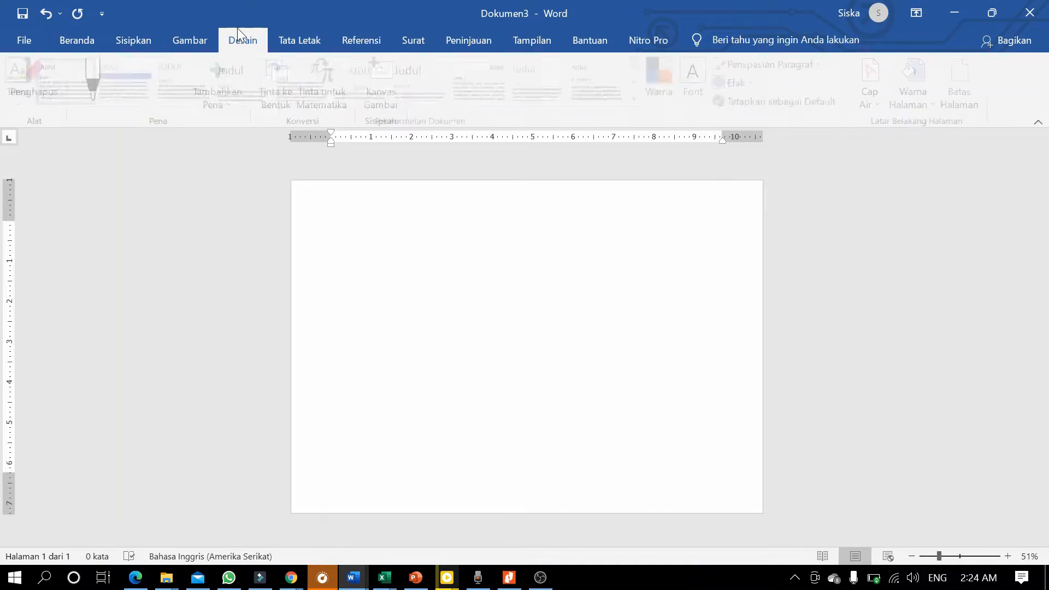
pyautogui.click(130, 37)
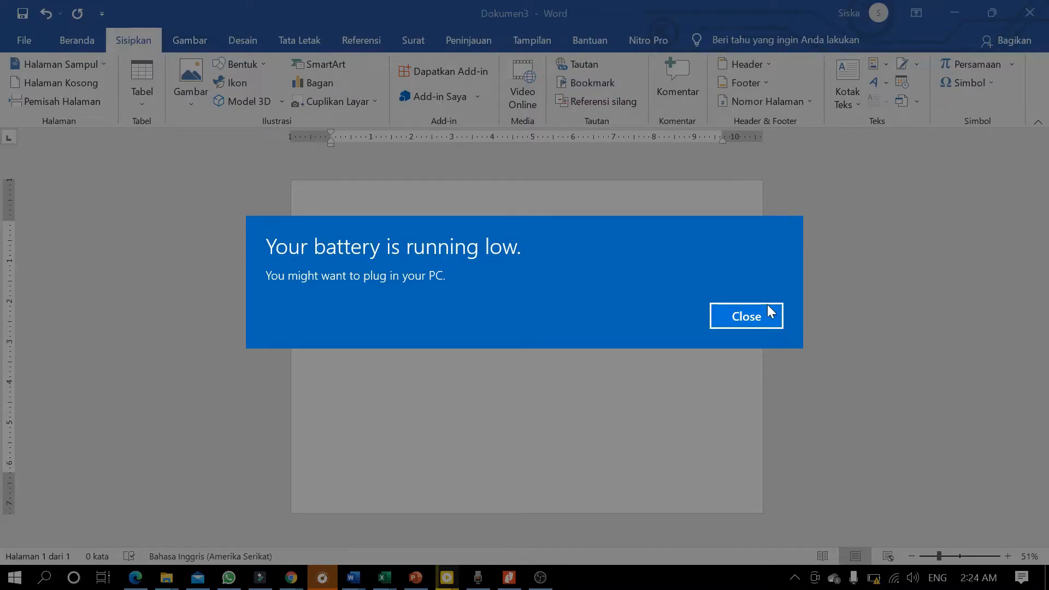
# Dismiss the battery and OneDrive notices and insert Sertifikat Workshop-01 from This Device.
pyautogui.click(765, 317)
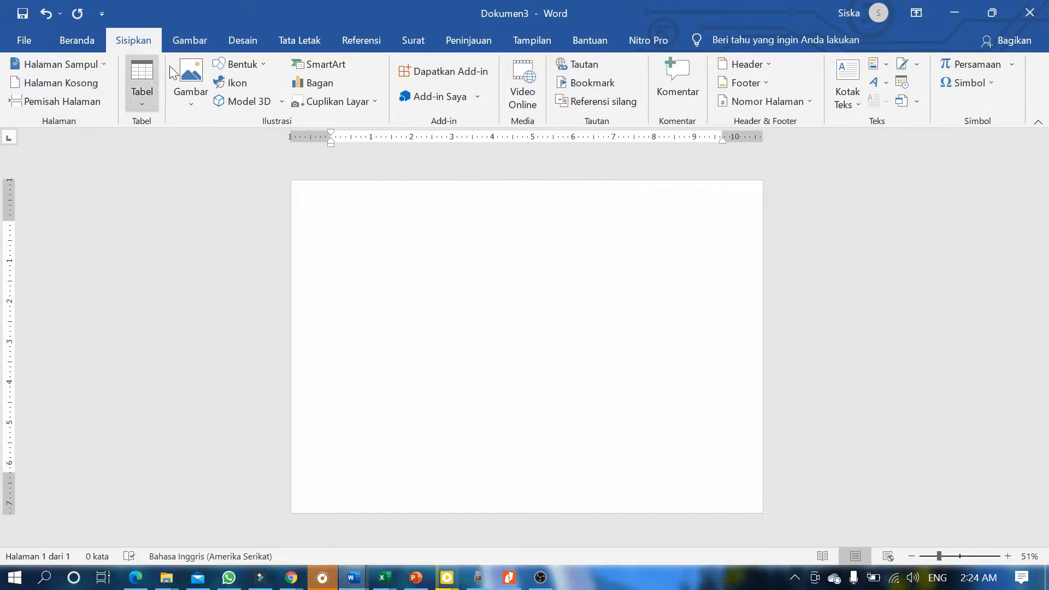
pyautogui.click(182, 100)
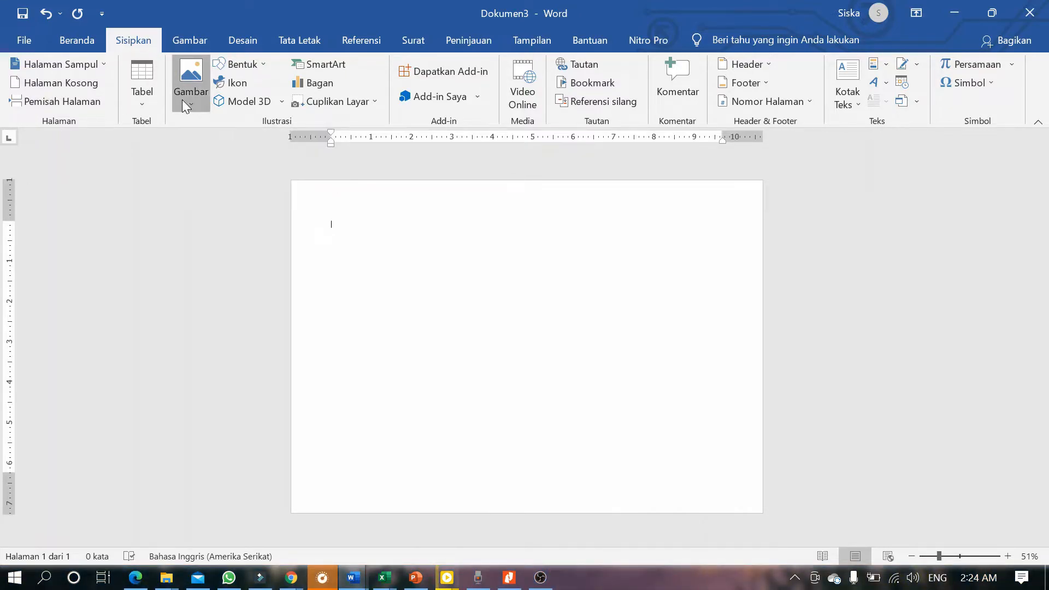
pyautogui.click(192, 150)
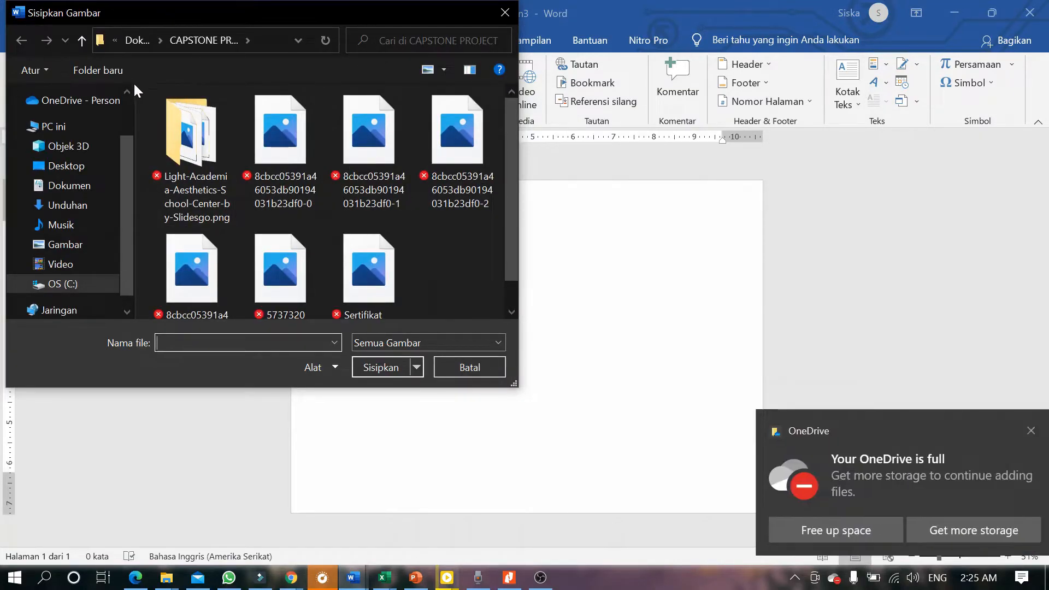
pyautogui.click(1031, 431)
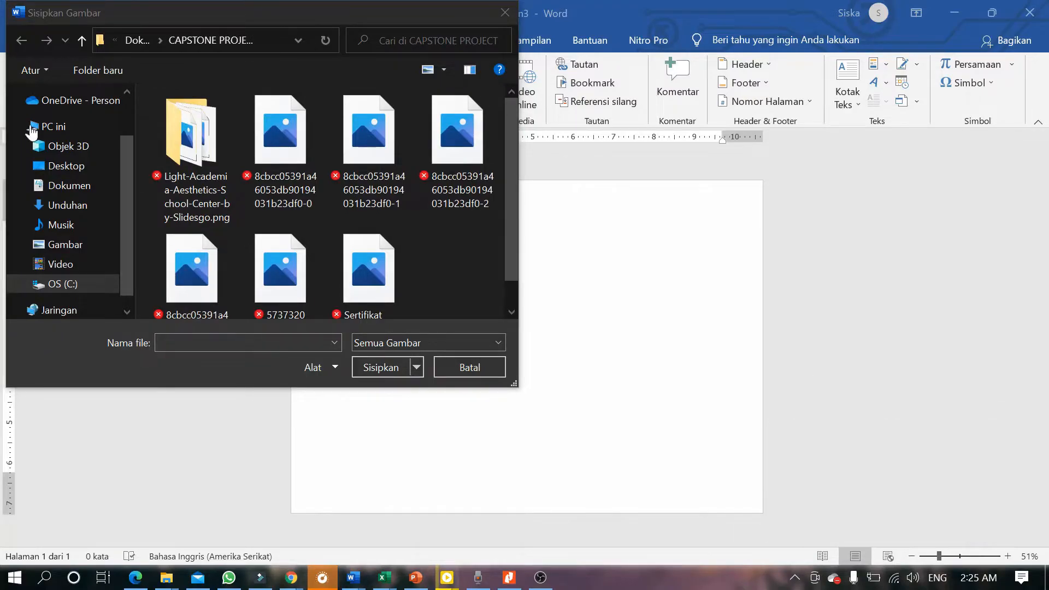
pyautogui.scroll(-1, 422, 267)
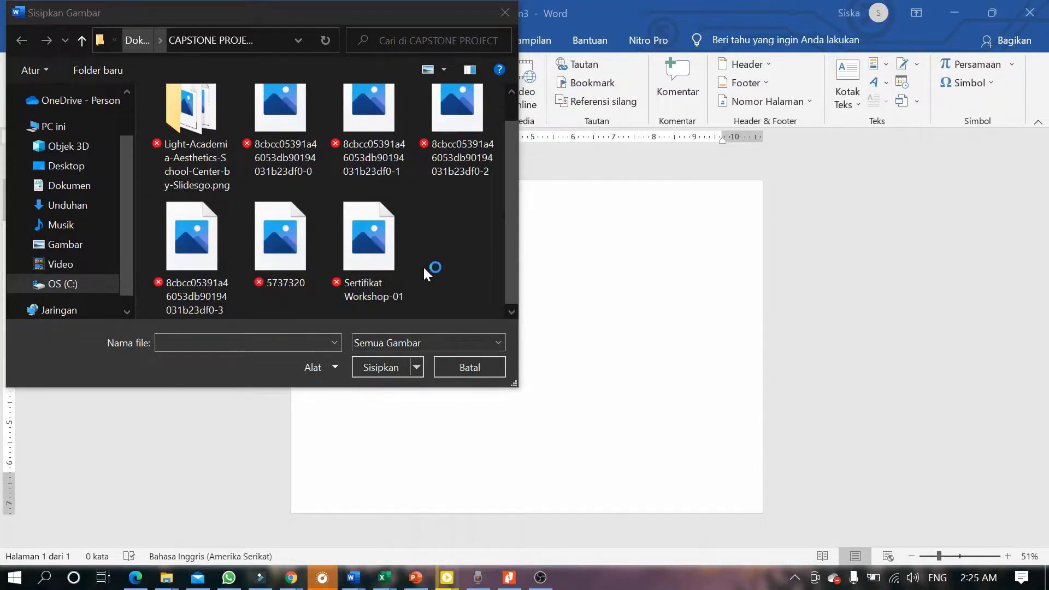
pyautogui.click(371, 262)
pyautogui.click(386, 369)
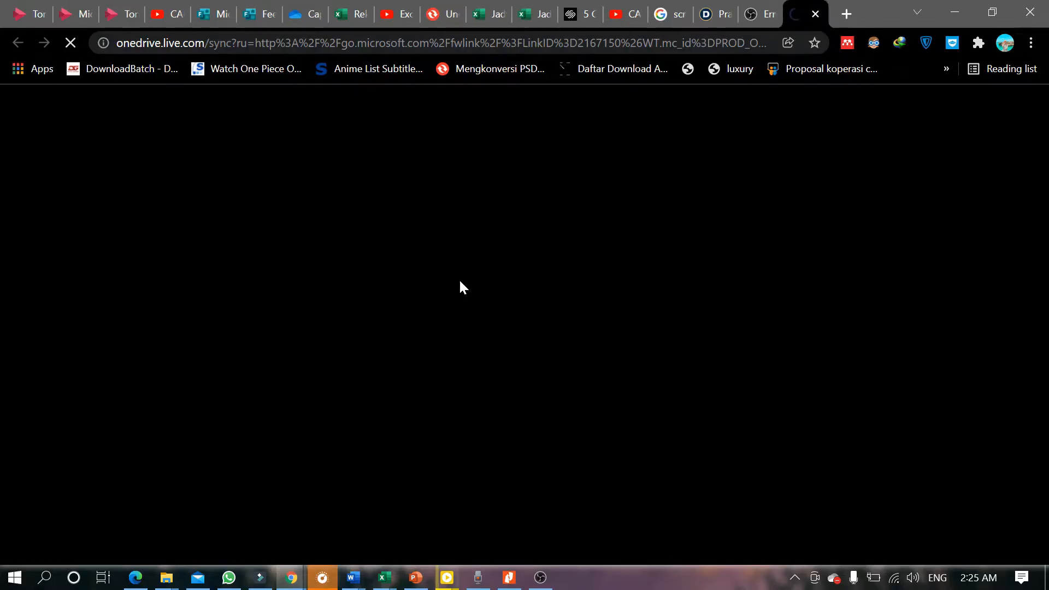
# Return to the document, paste and enlarge the certificate picture, trying and undoing behind-text wrapping.
pyautogui.click(951, 11)
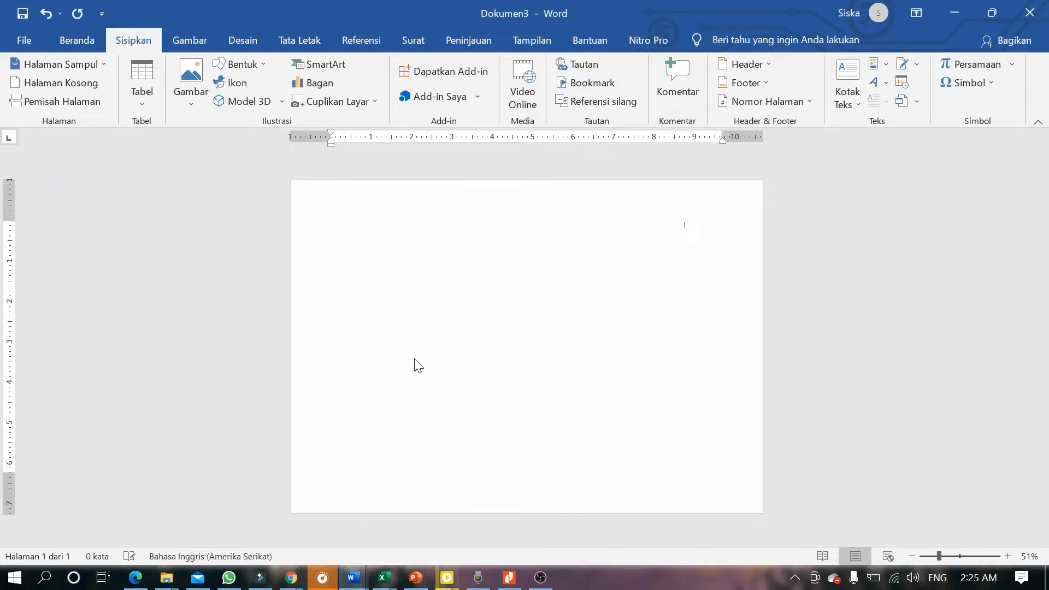
pyautogui.hotkey('ctrl', 'v')
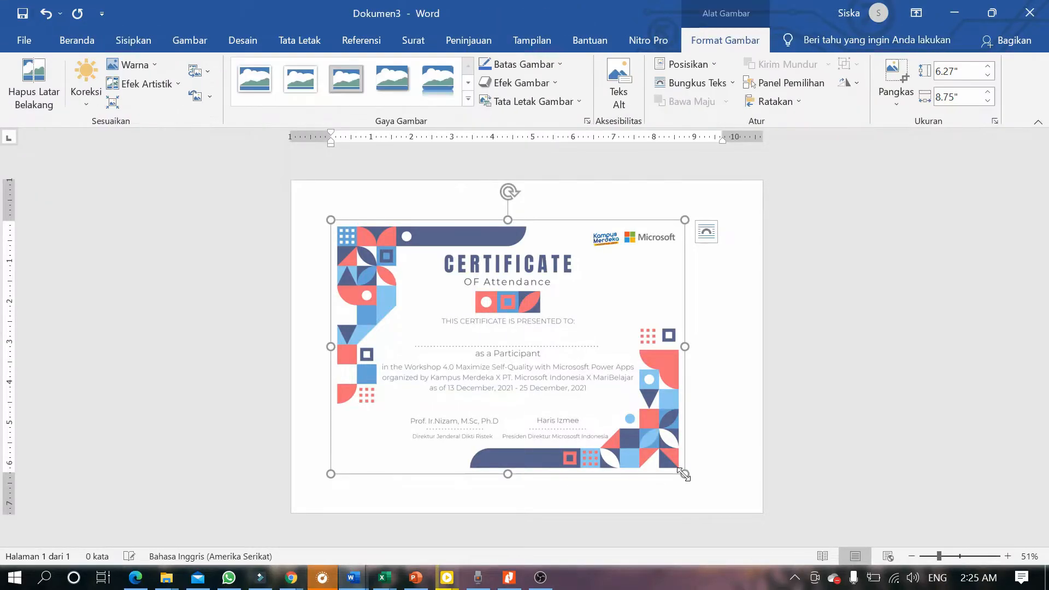
pyautogui.moveTo(684, 474); pyautogui.dragTo(732, 512)
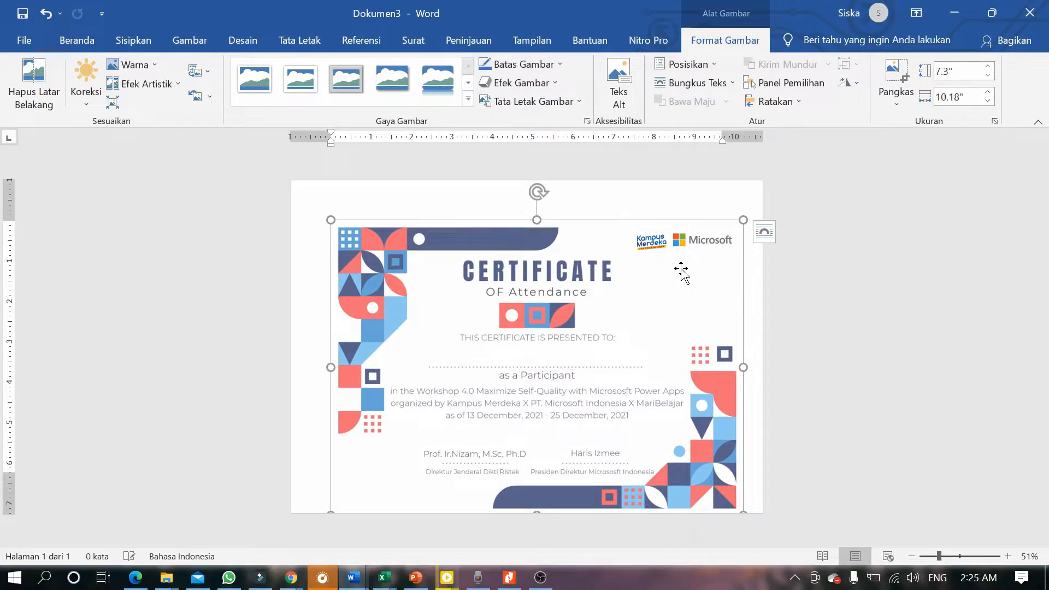
pyautogui.rightClick(681, 272)
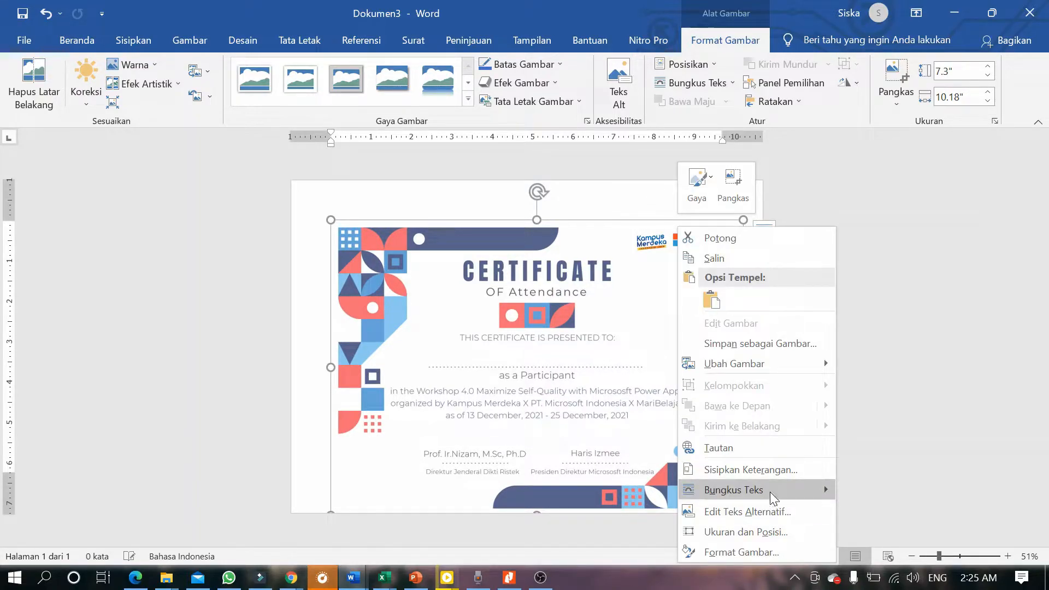
pyautogui.moveTo(772, 491)
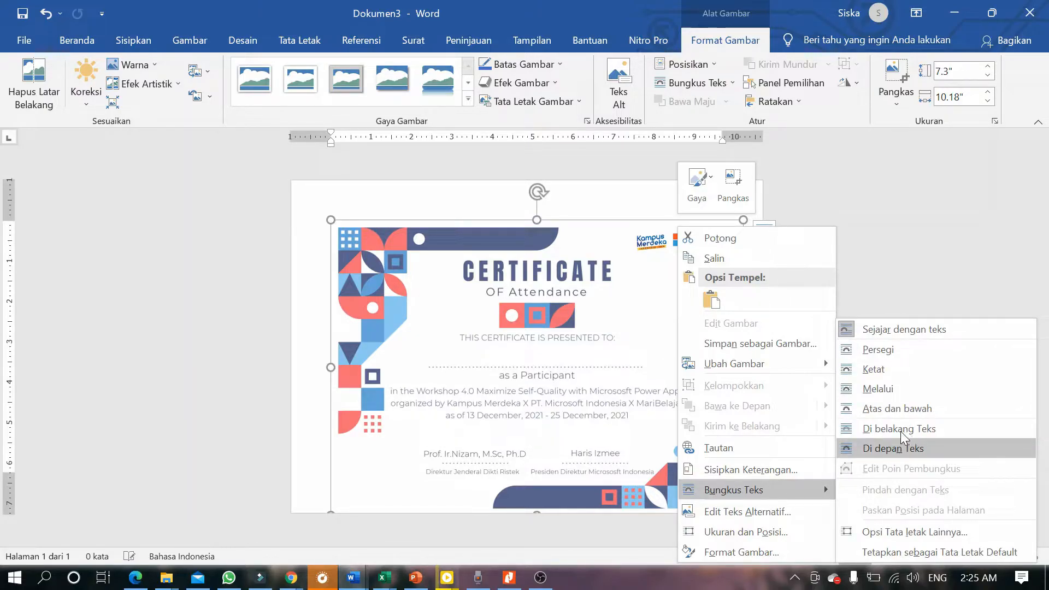
pyautogui.click(879, 407)
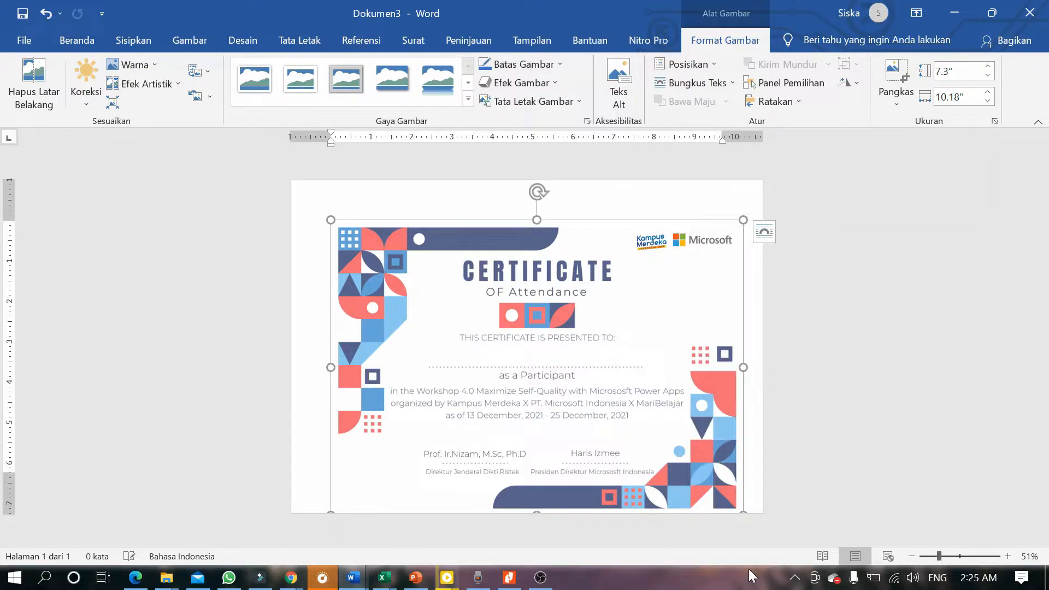
pyautogui.hotkey('ctrl', 'z')
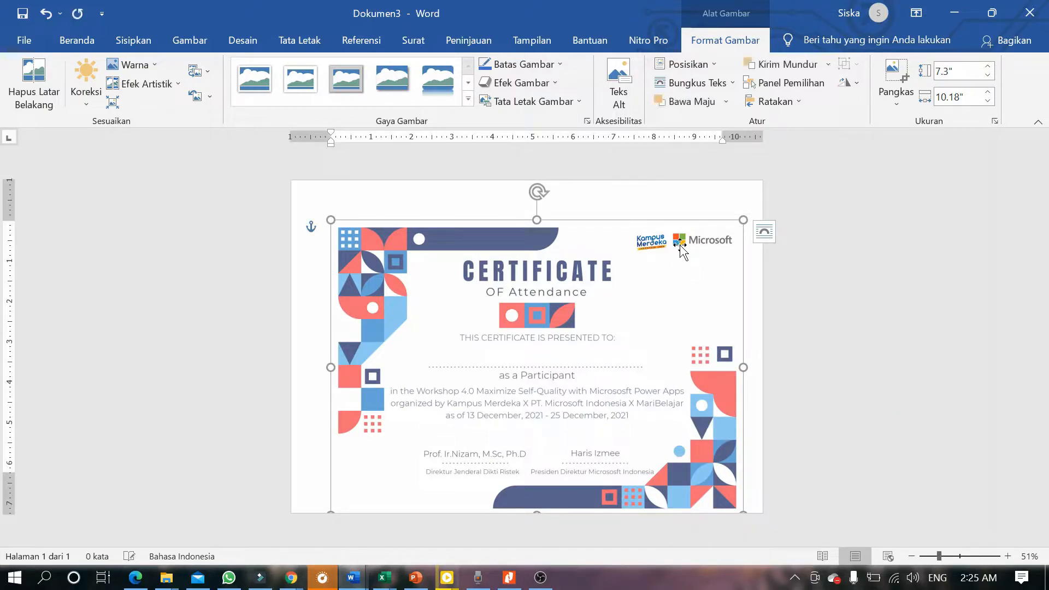
# Resize the picture to 8.15" by 11.38" and position it to cover the page.
pyautogui.moveTo(681, 252); pyautogui.dragTo(645, 205)
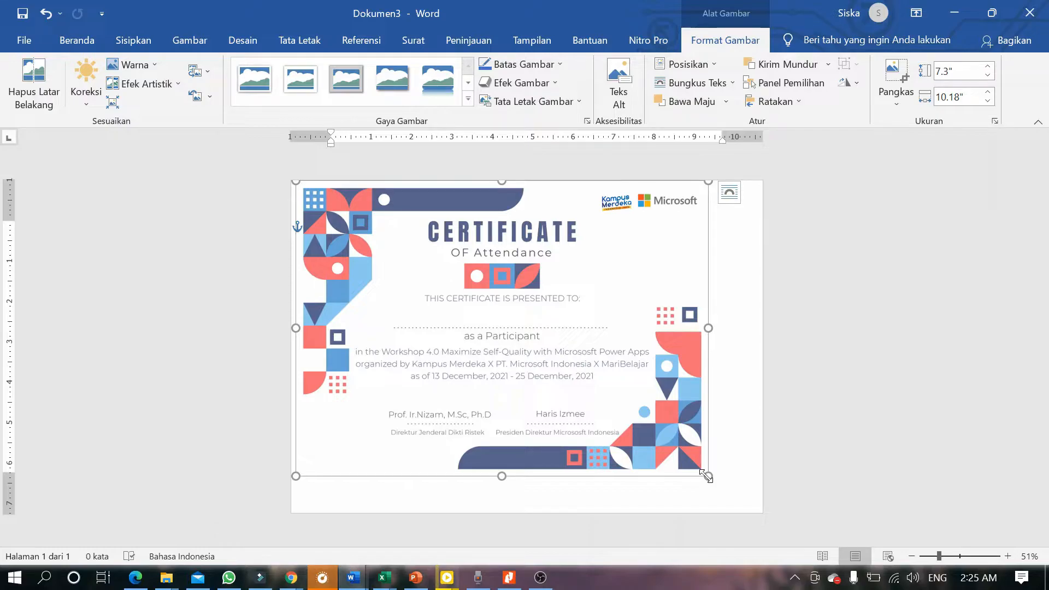
pyautogui.moveTo(706, 476); pyautogui.dragTo(756, 496)
pyautogui.moveTo(588, 393); pyautogui.dragTo(584, 397)
pyautogui.press('Down')
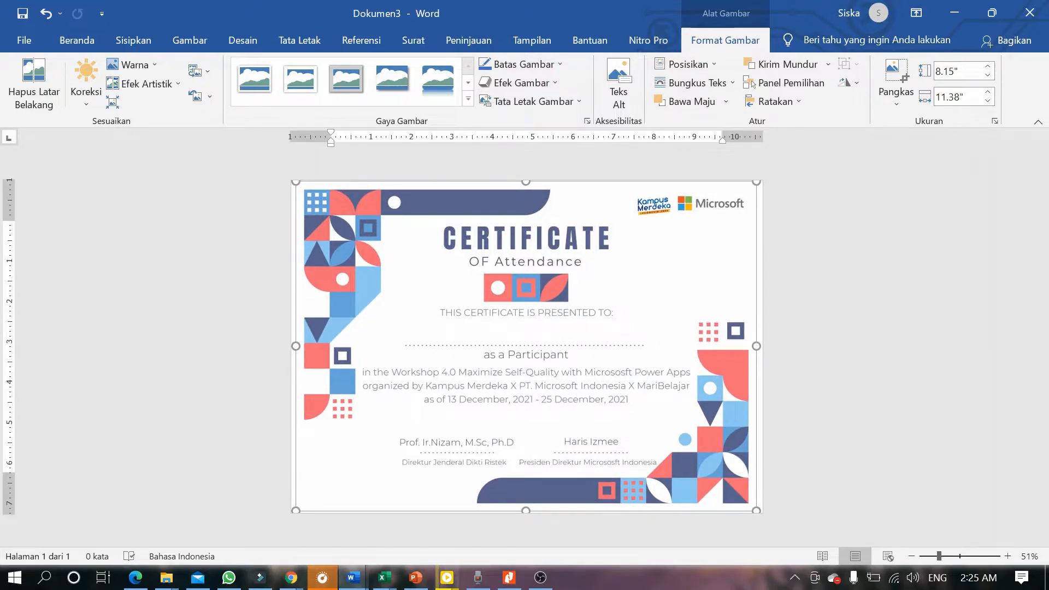
pyautogui.press('Down')
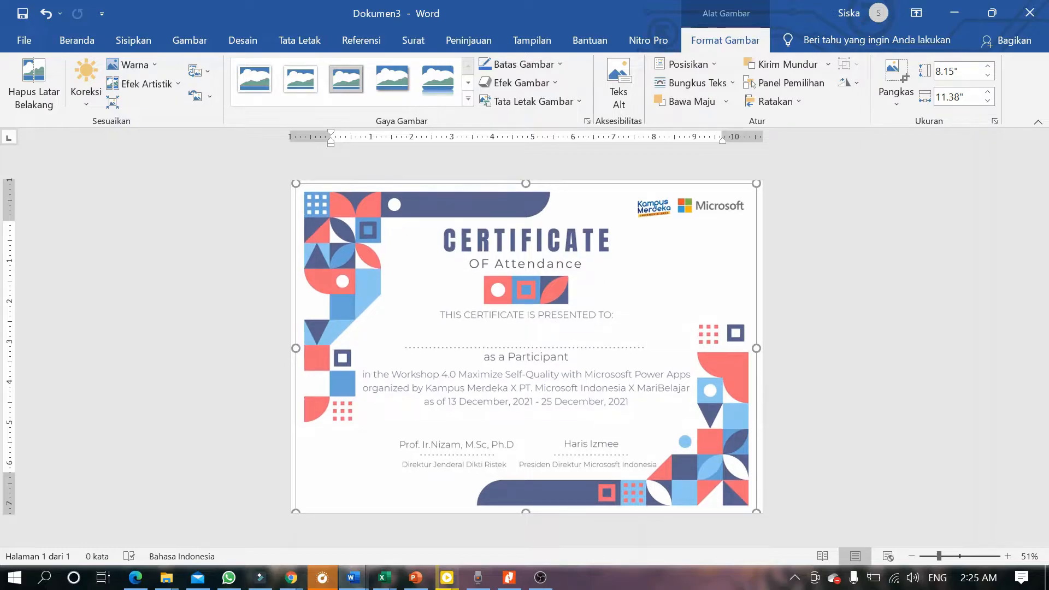
pyautogui.press('Down')
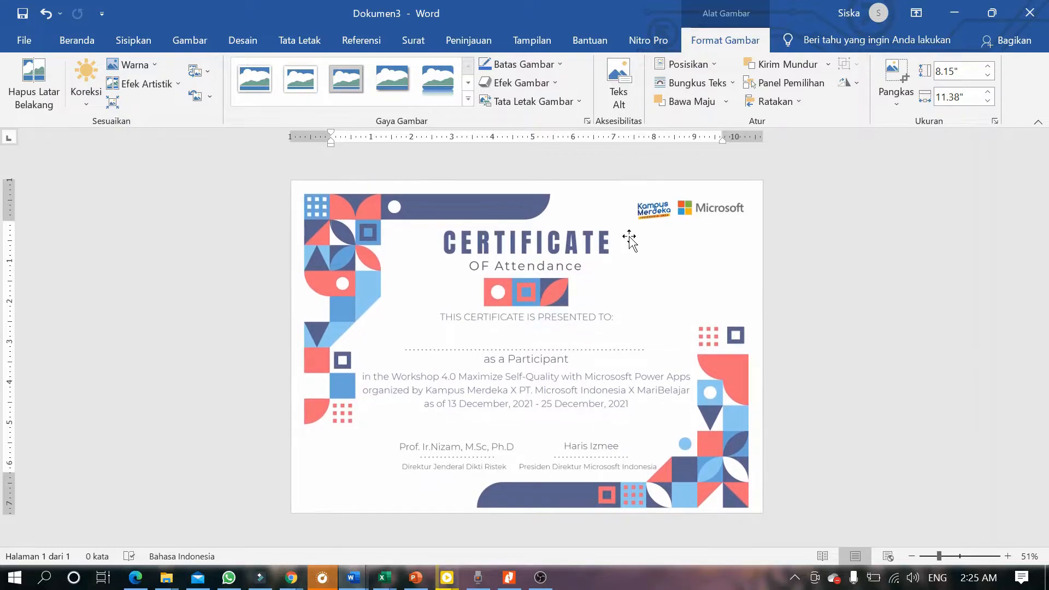
pyautogui.press('Escape')
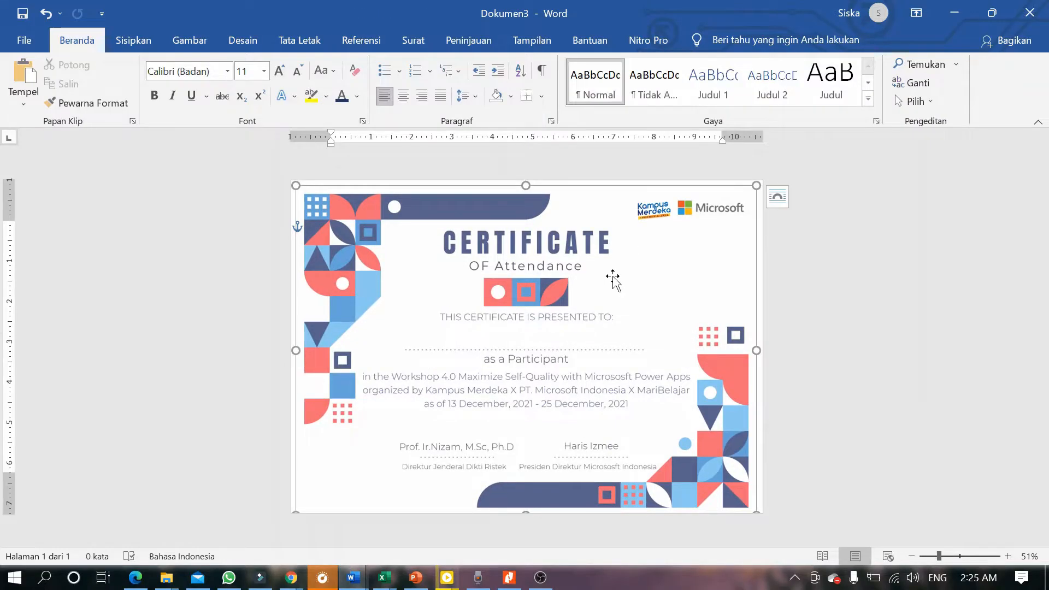
pyautogui.moveTo(613, 278); pyautogui.dragTo(613, 275)
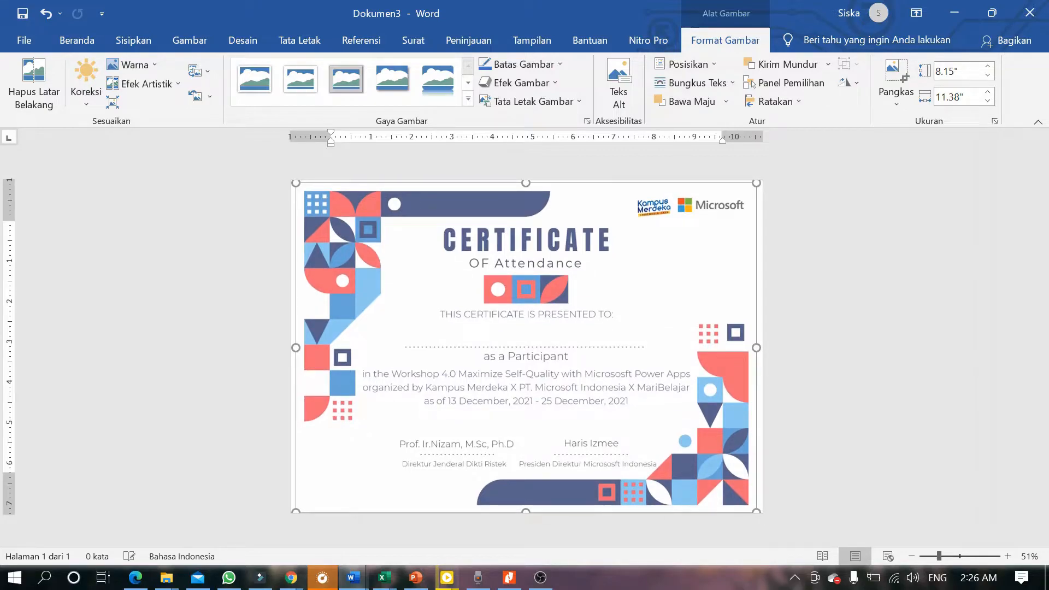
pyautogui.click(778, 220)
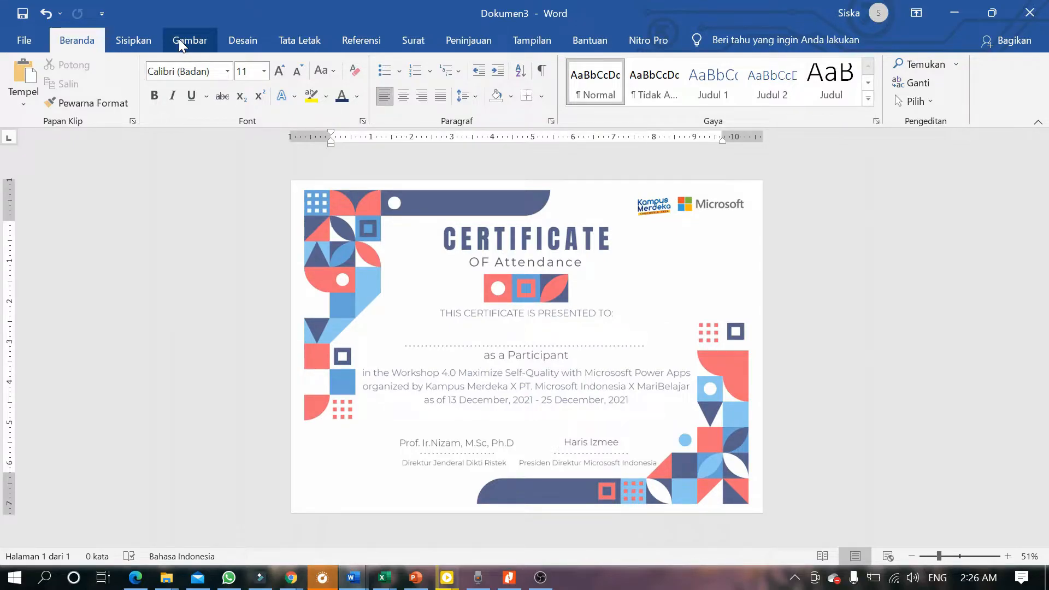
# Draw a text box over the dotted name line and give it a transparent no-fill style.
pyautogui.click(252, 44)
pyautogui.click(293, 36)
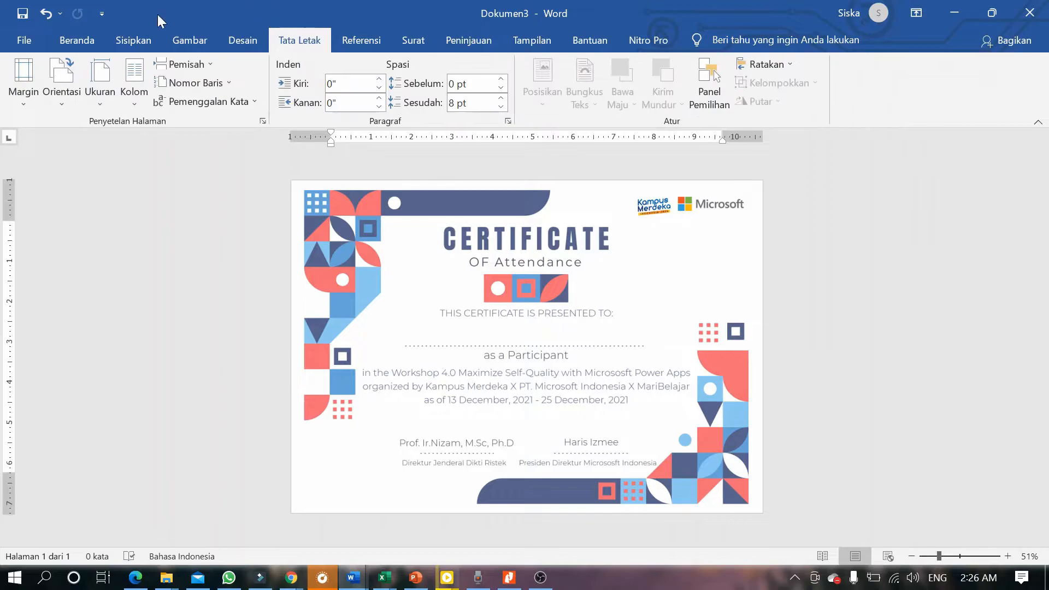
pyautogui.click(131, 43)
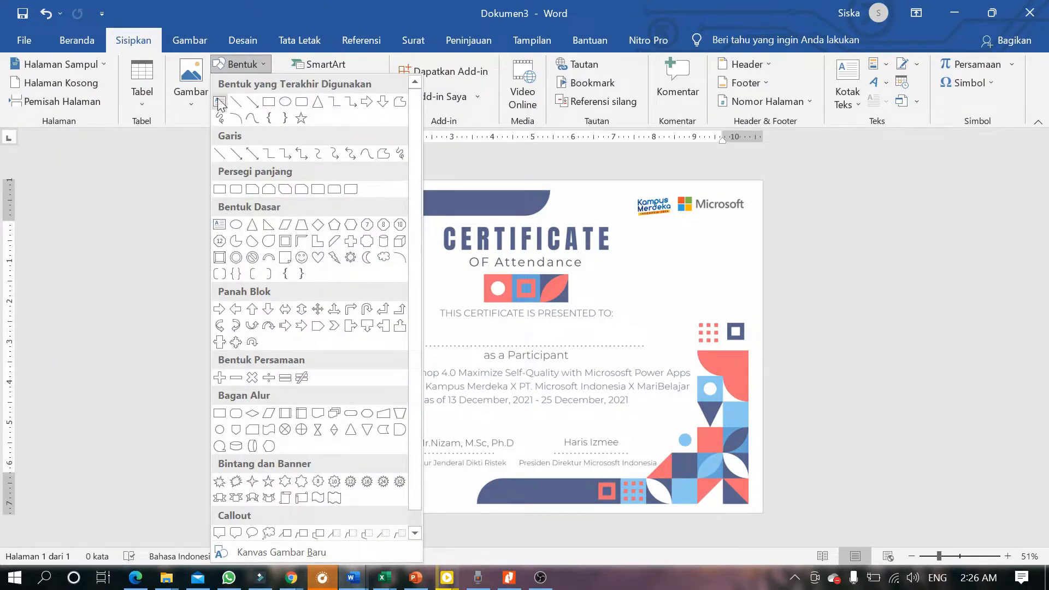
pyautogui.click(220, 103)
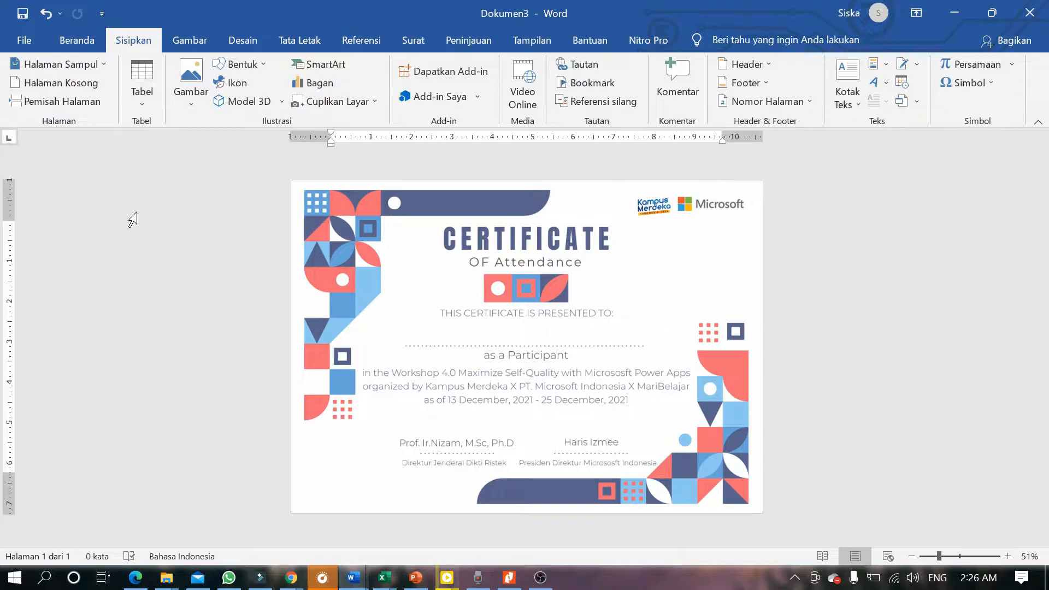
pyautogui.click(228, 65)
pyautogui.click(219, 101)
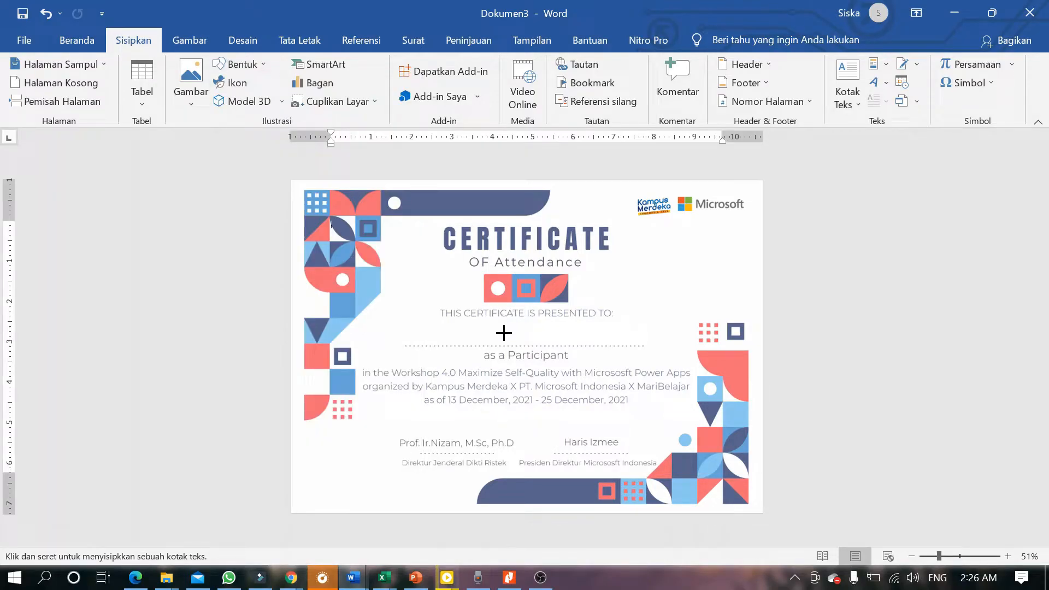
pyautogui.moveTo(430, 330)
pyautogui.mouseDown()
pyautogui.moveTo(558, 399)
pyautogui.moveTo(586, 381)
pyautogui.mouseUp()
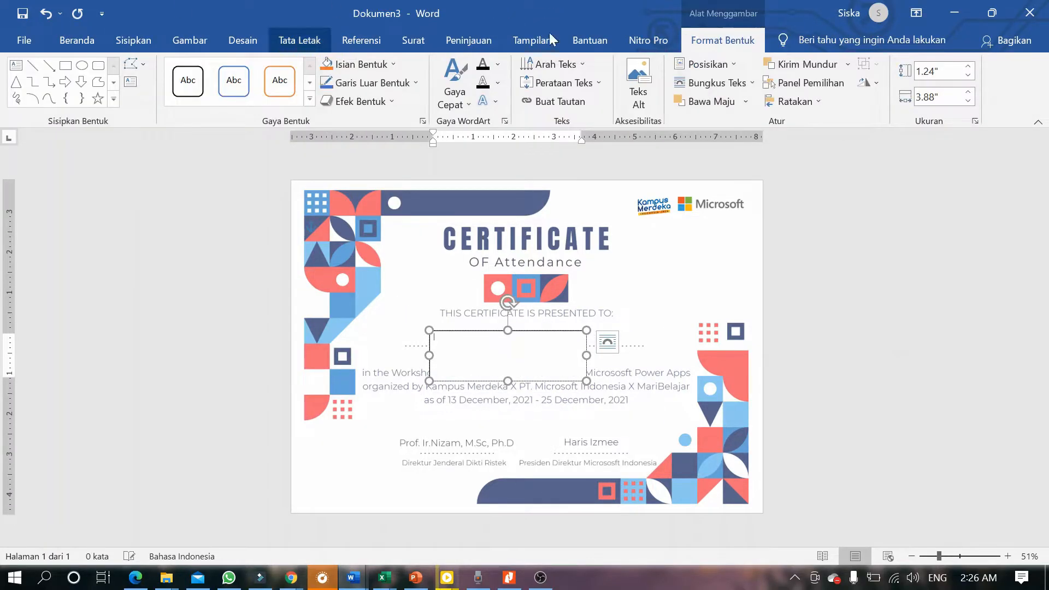
pyautogui.click(309, 98)
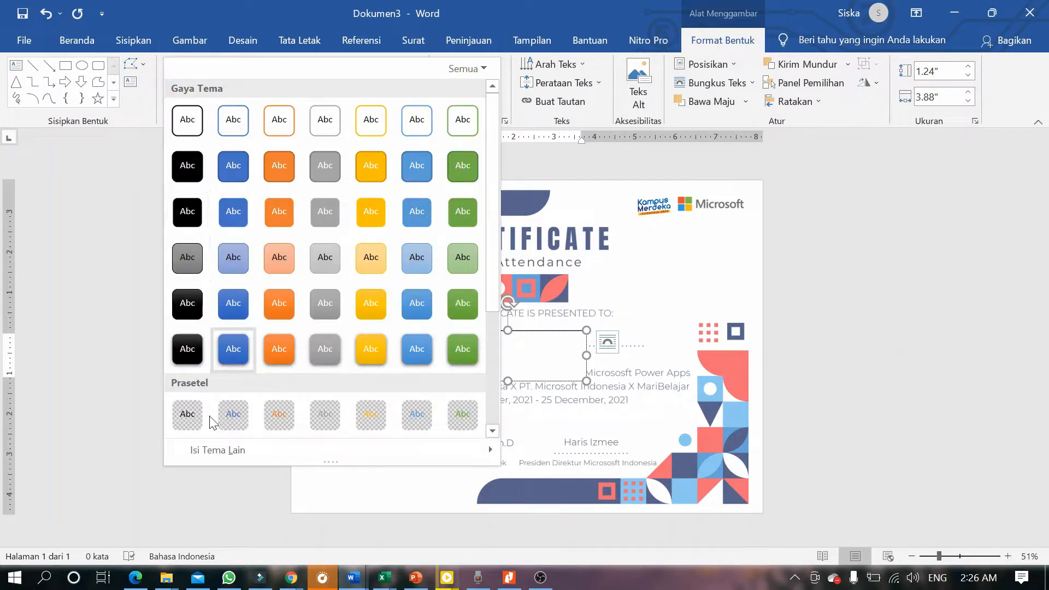
pyautogui.click(189, 422)
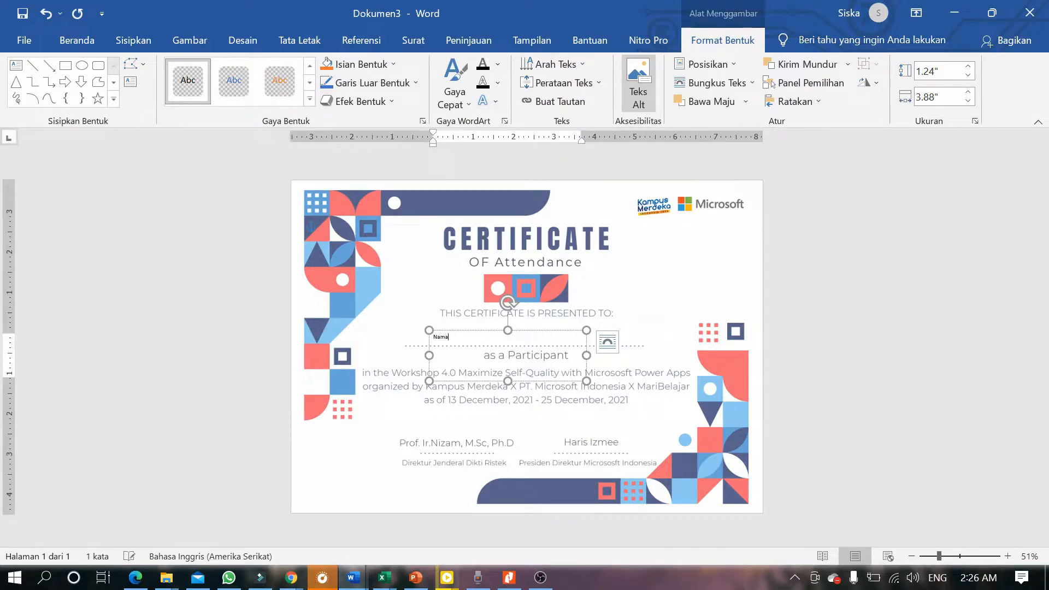
# Set the Nama text to 36 pt and move its box onto the dotted line.
pyautogui.click(76, 40)
pyautogui.click(278, 68)
pyautogui.click(279, 67)
pyautogui.click(279, 68)
pyautogui.click(279, 70)
pyautogui.click(280, 70)
pyautogui.click(279, 70)
pyautogui.click(280, 70)
pyautogui.click(280, 70)
pyautogui.click(279, 70)
pyautogui.click(280, 70)
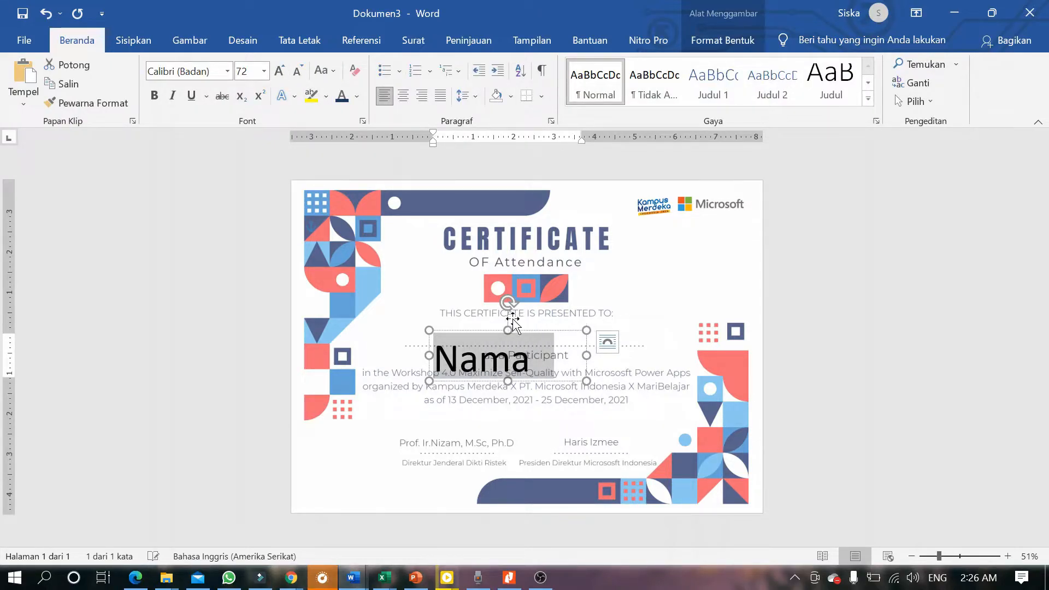
pyautogui.click(297, 72)
pyautogui.click(296, 72)
pyautogui.click(297, 72)
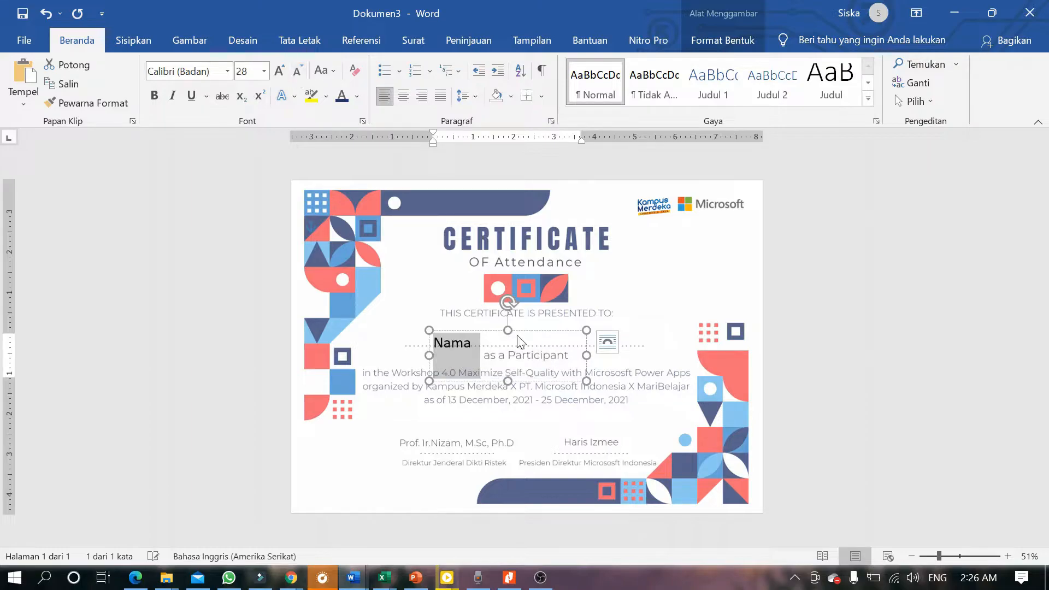
pyautogui.moveTo(493, 333); pyautogui.dragTo(549, 321)
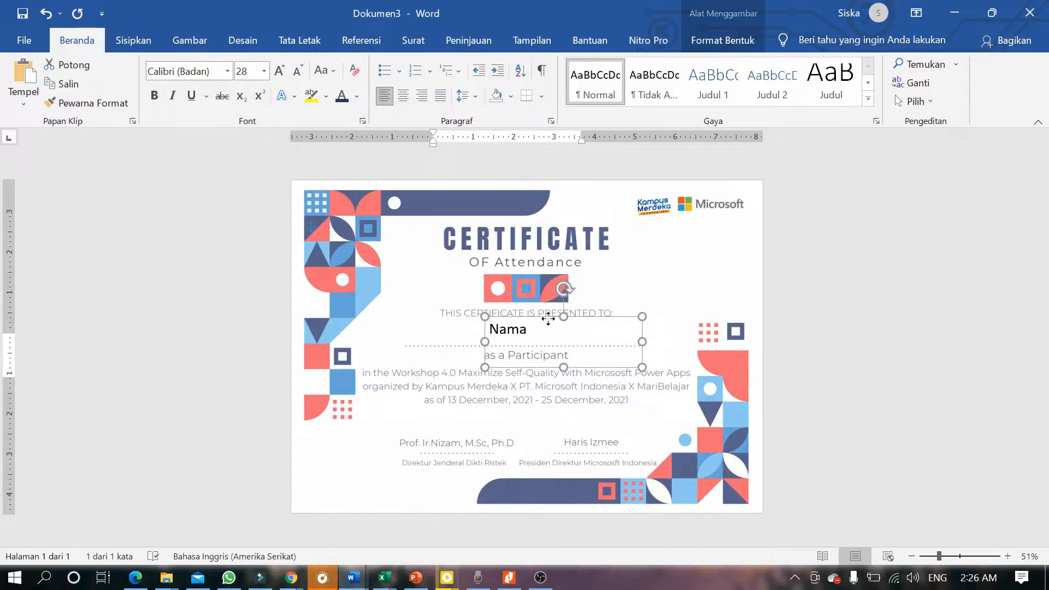
pyautogui.click(279, 70)
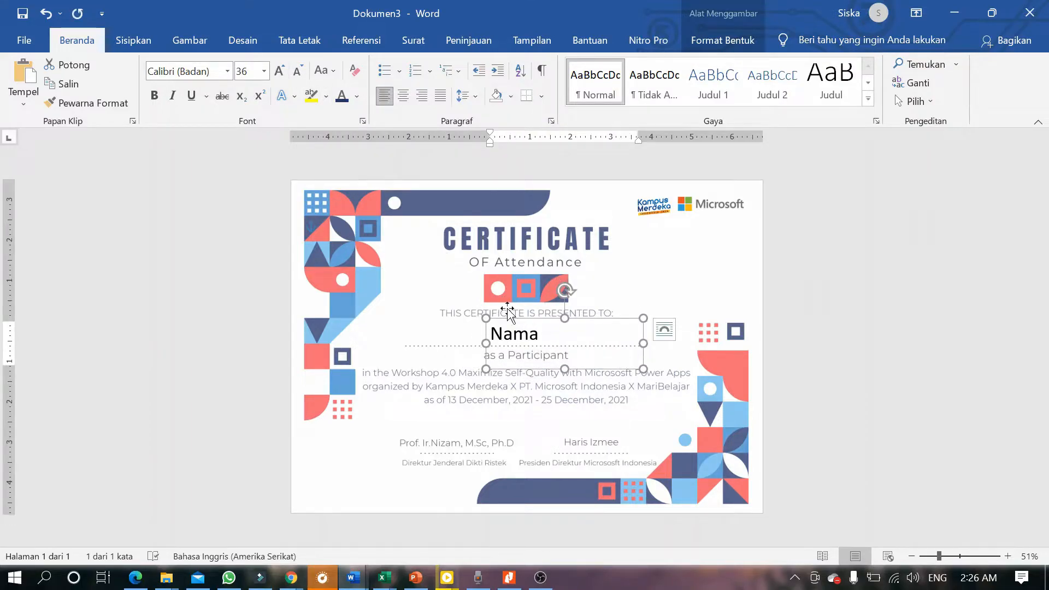
pyautogui.moveTo(555, 317); pyautogui.dragTo(554, 314)
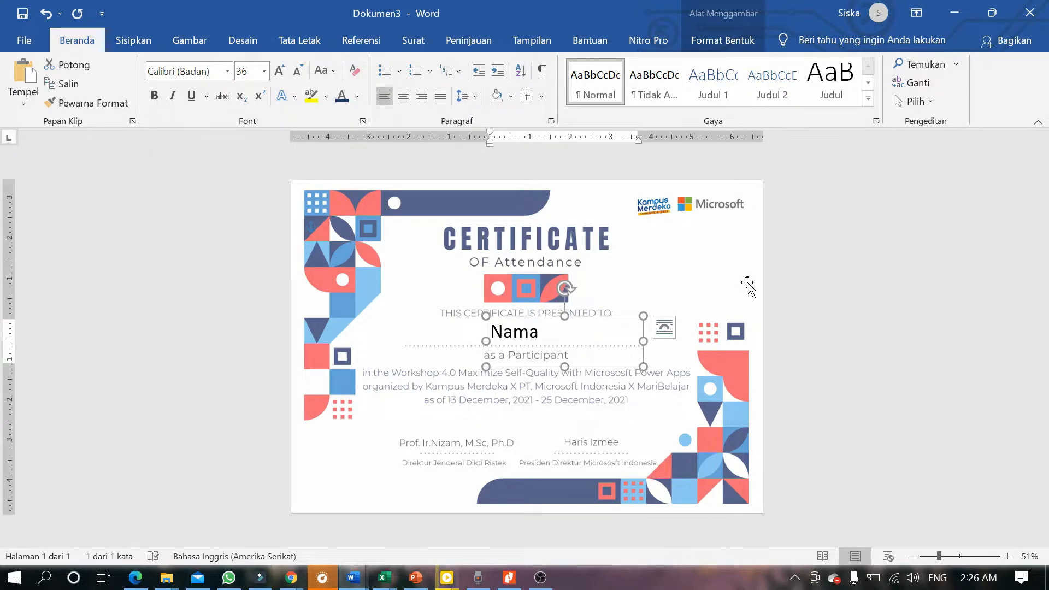
# Deselect the text box, then reselect it and select the word Nama.
pyautogui.click(749, 244)
pyautogui.press('Escape')
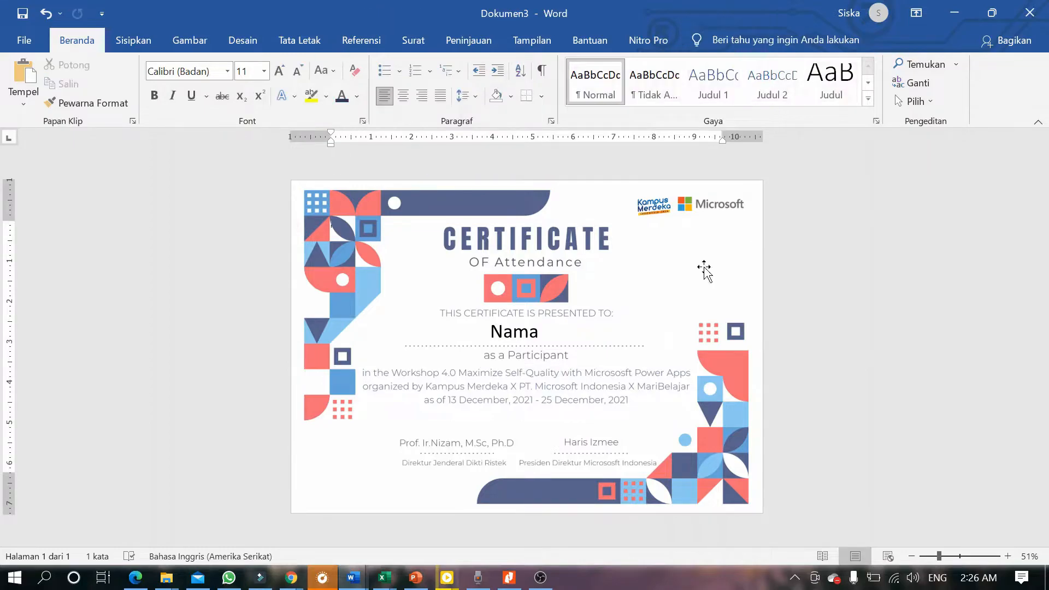
pyautogui.click(516, 332)
pyautogui.doubleClick(516, 332)
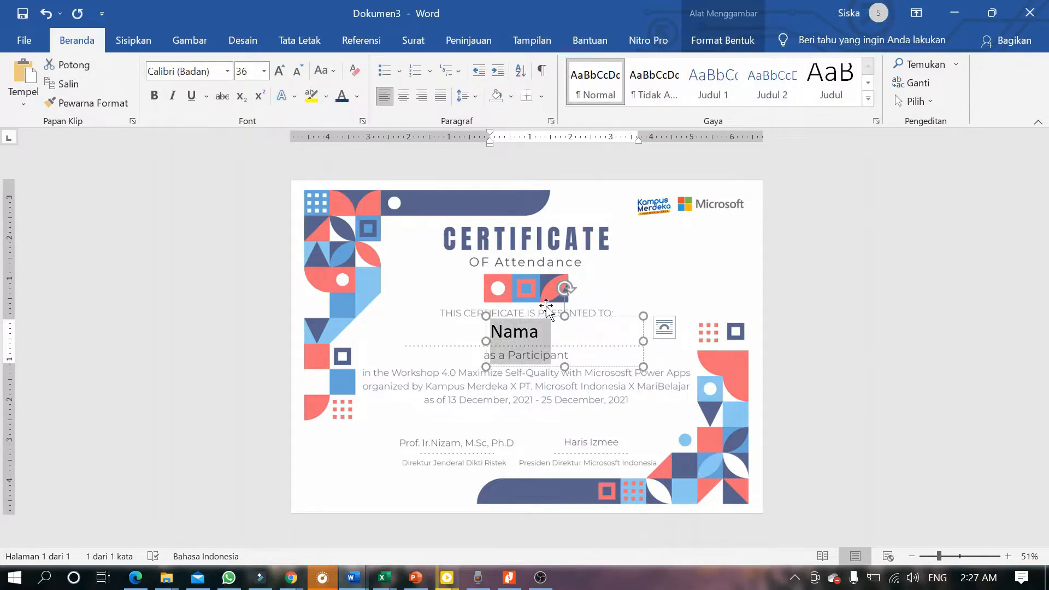
# Launch the Step-by-Step Mail Merge Wizard from Mailings and advance to step 3, recipients.
pyautogui.click(407, 39)
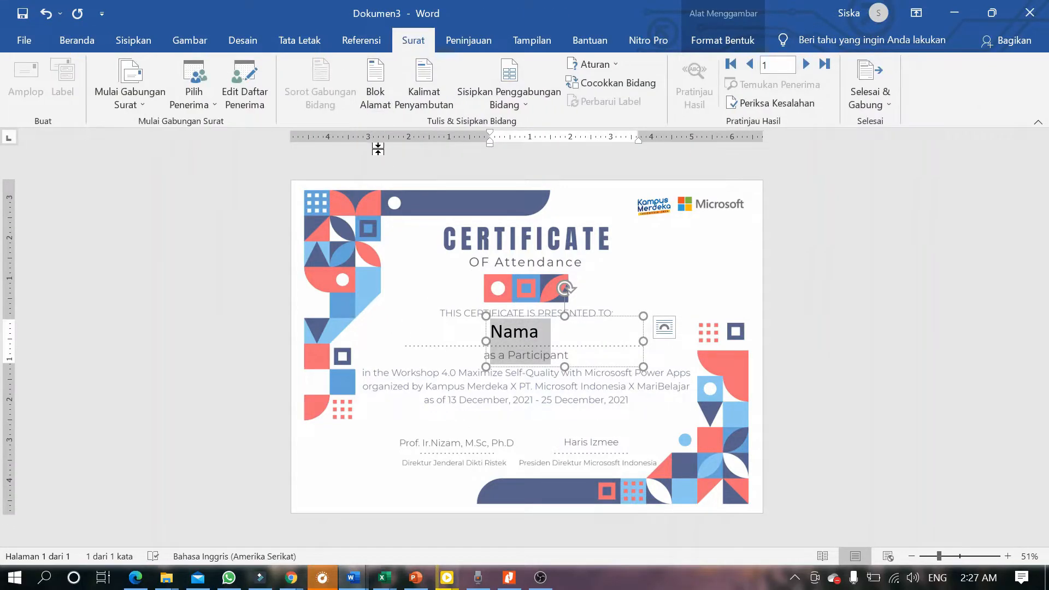
pyautogui.click(137, 97)
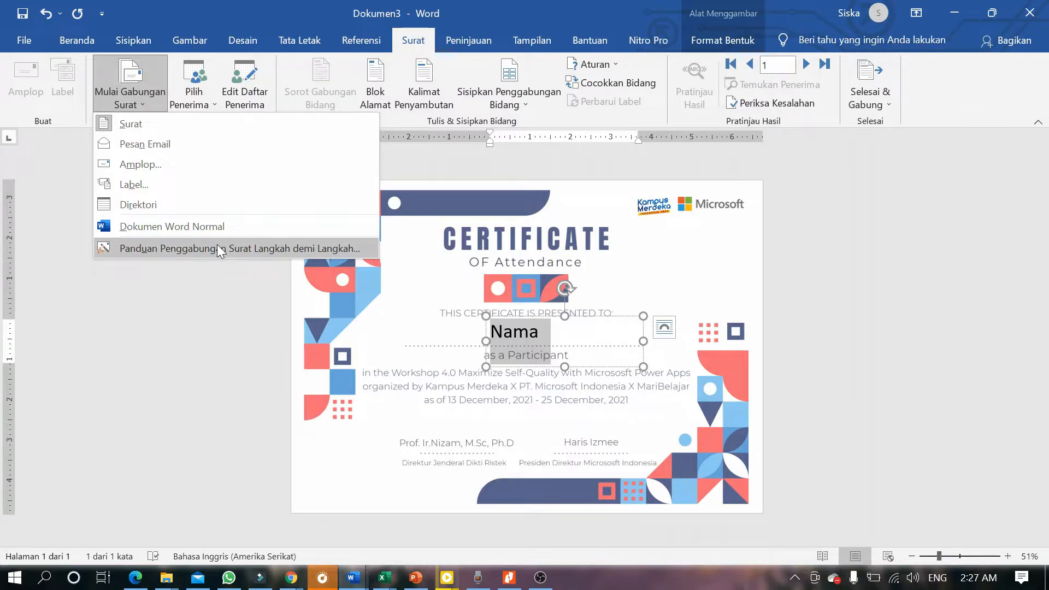
pyautogui.click(194, 248)
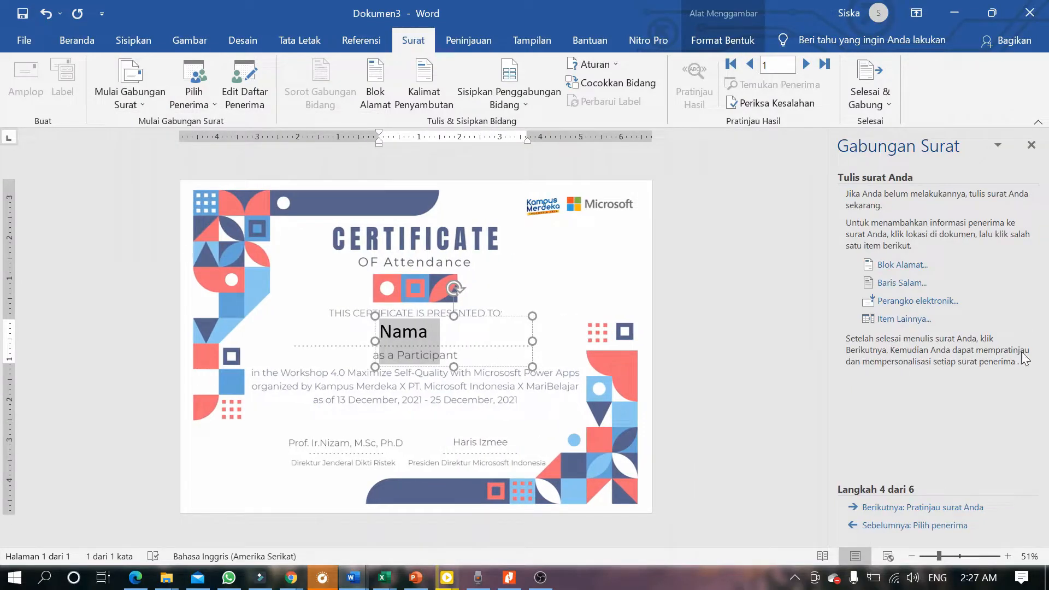
pyautogui.tripleClick(900, 524)
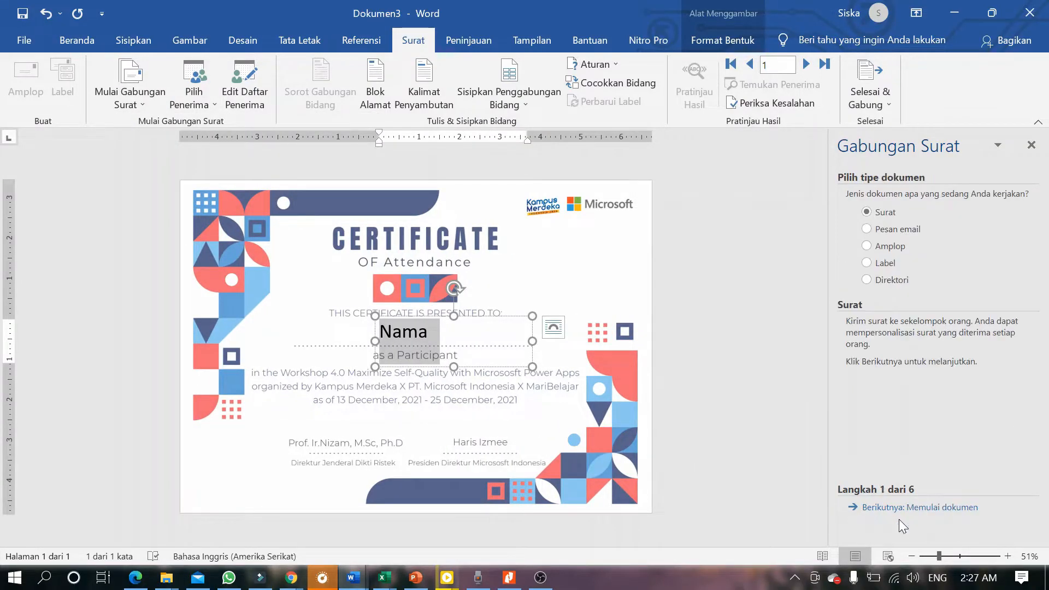
pyautogui.click(920, 509)
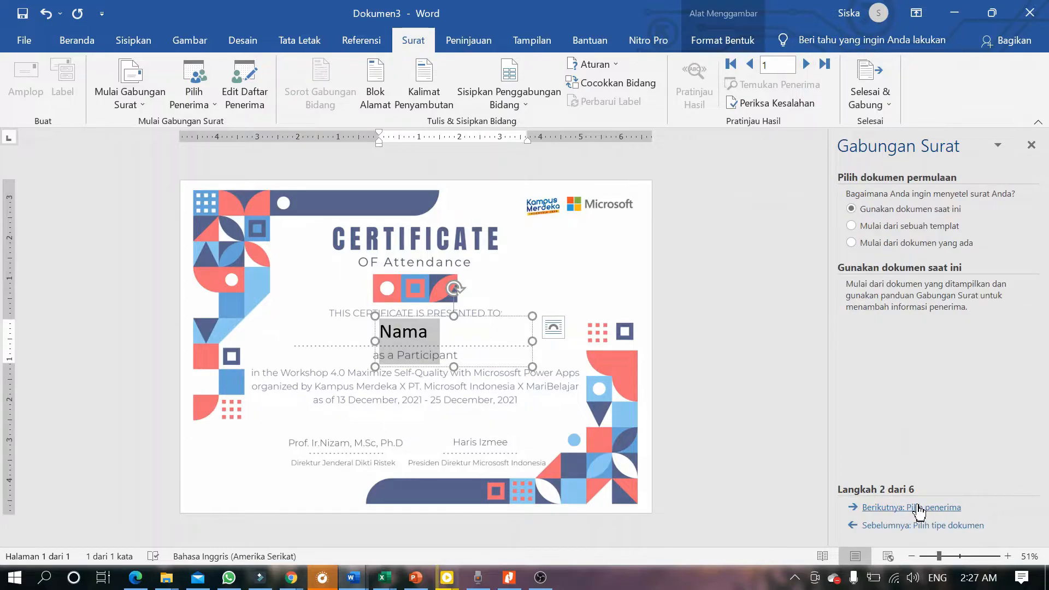
pyautogui.click(921, 509)
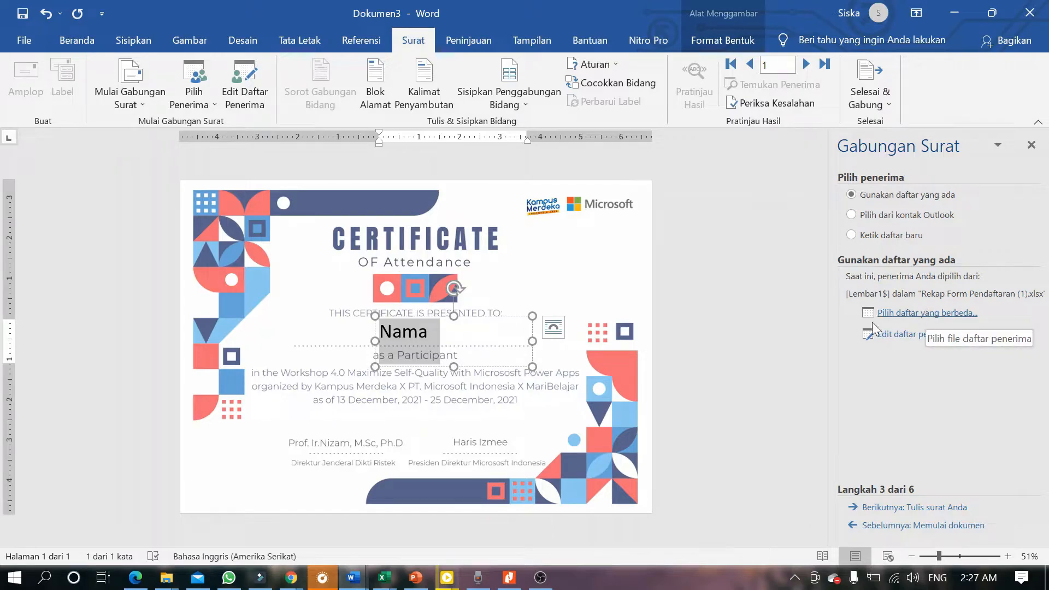
# Browse for the recipient list, navigating from Dokumen to the Unduhan folder.
pyautogui.click(906, 313)
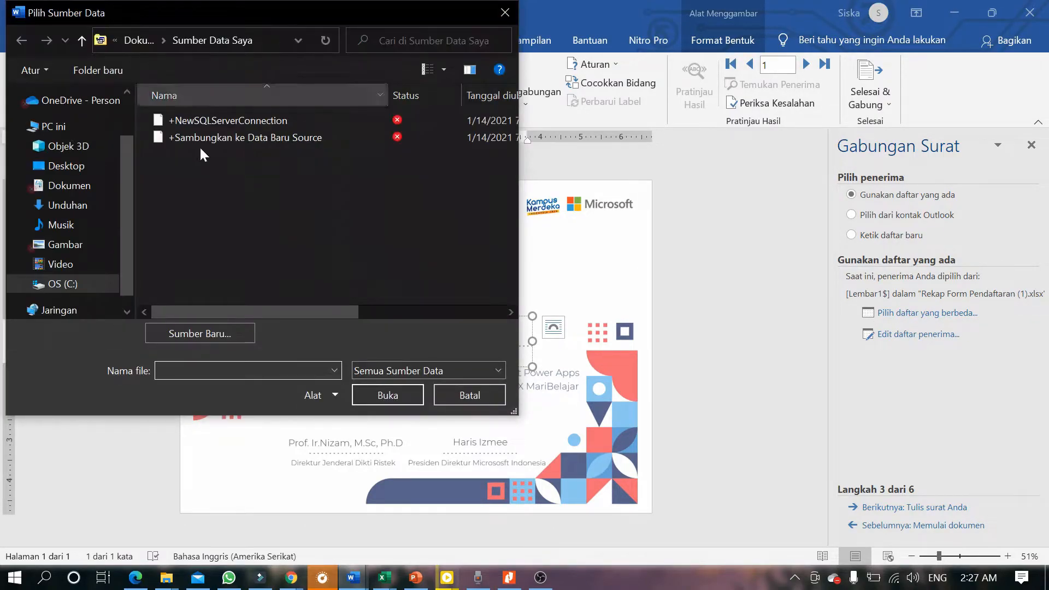
pyautogui.click(71, 195)
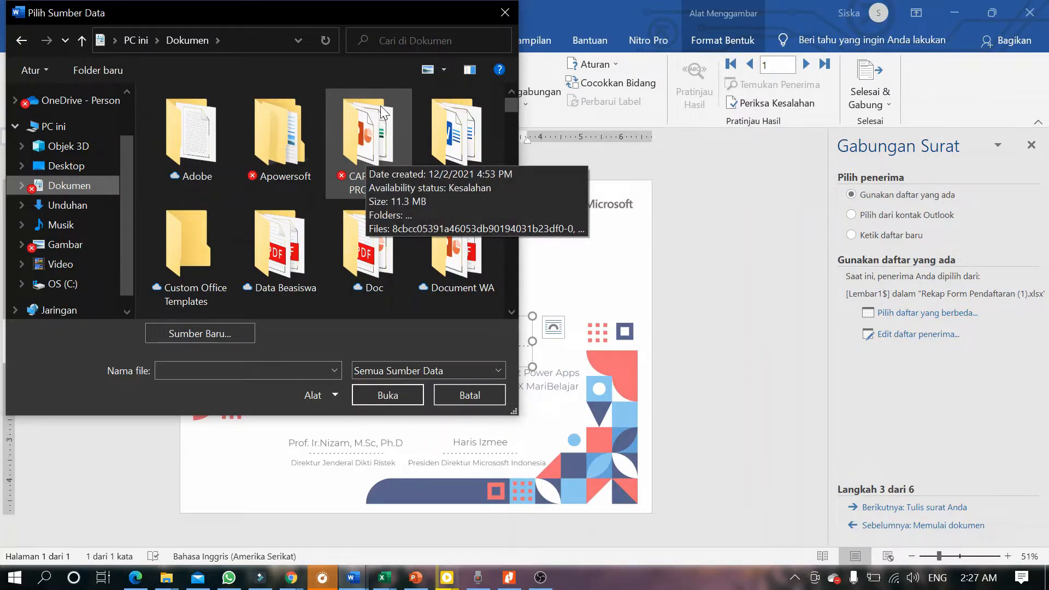
pyautogui.doubleClick(345, 139)
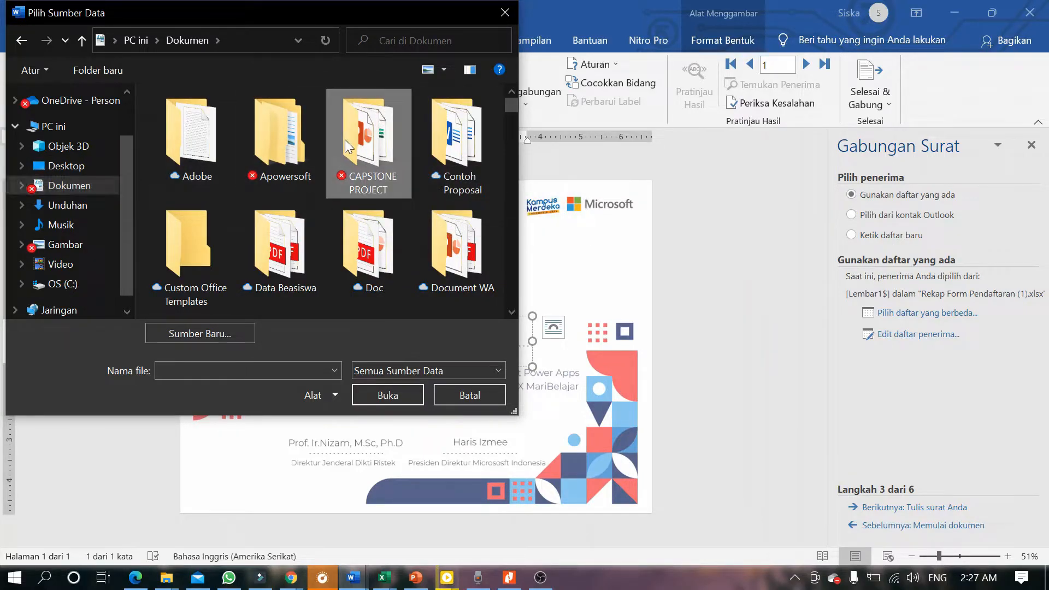
pyautogui.click(86, 216)
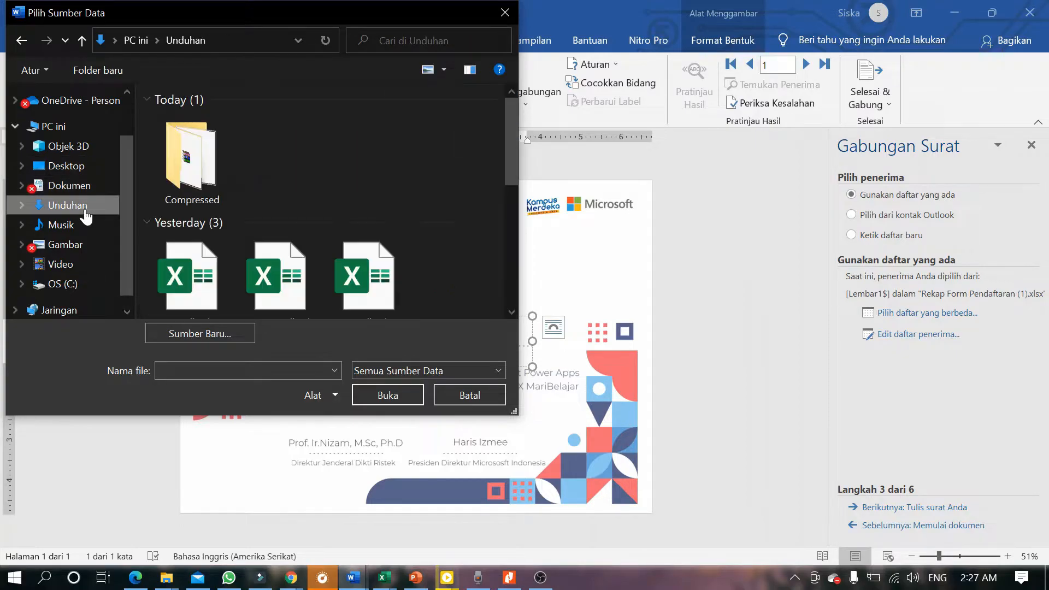
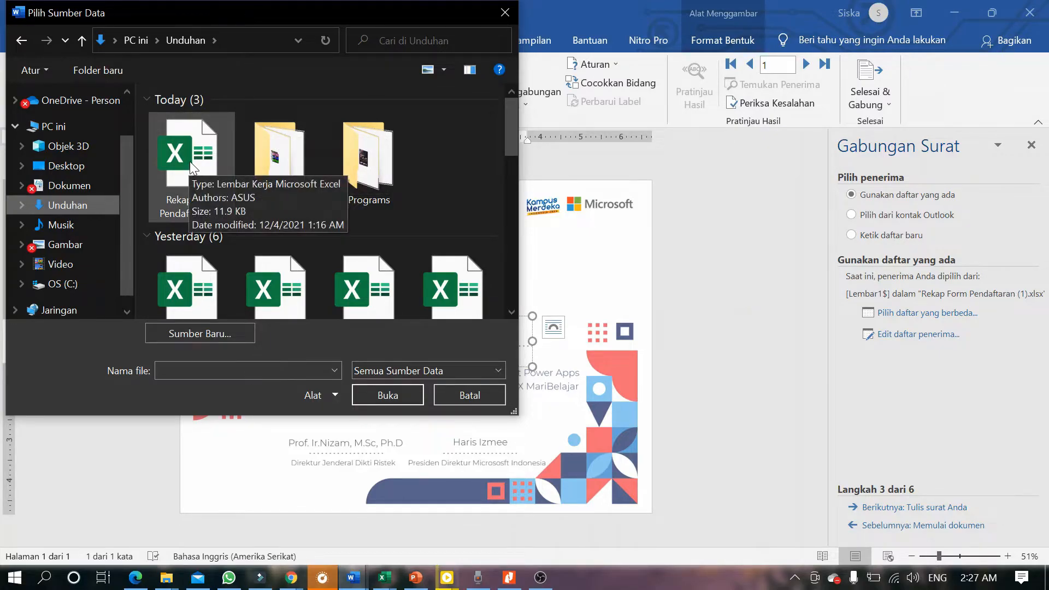
# Open the Rekap Form Pendaftaran (1) workbook and accept its Lembar1$ sheet as the recipient list.
pyautogui.click(203, 173)
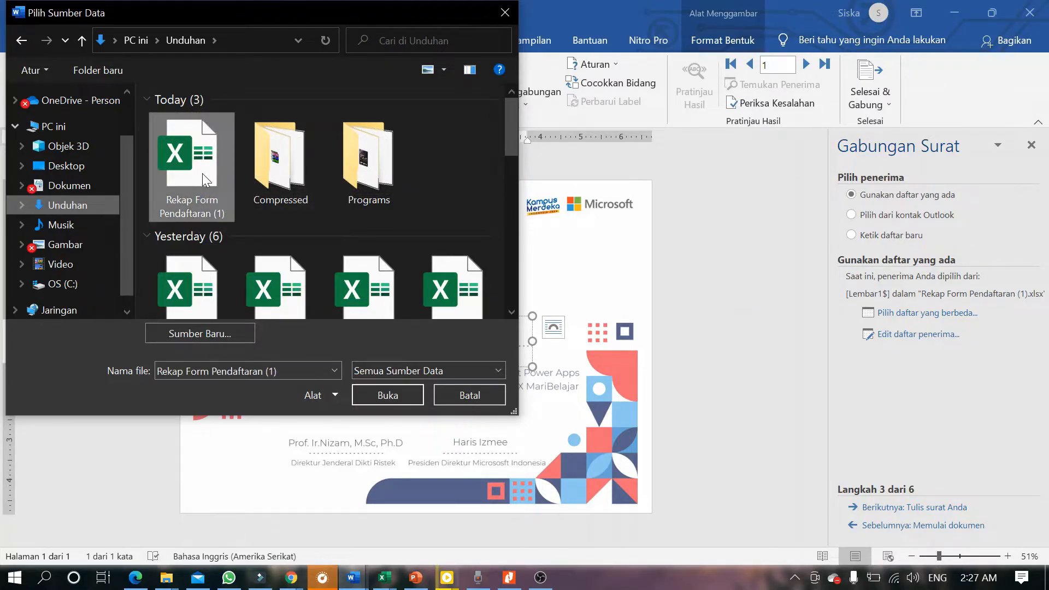
pyautogui.click(395, 397)
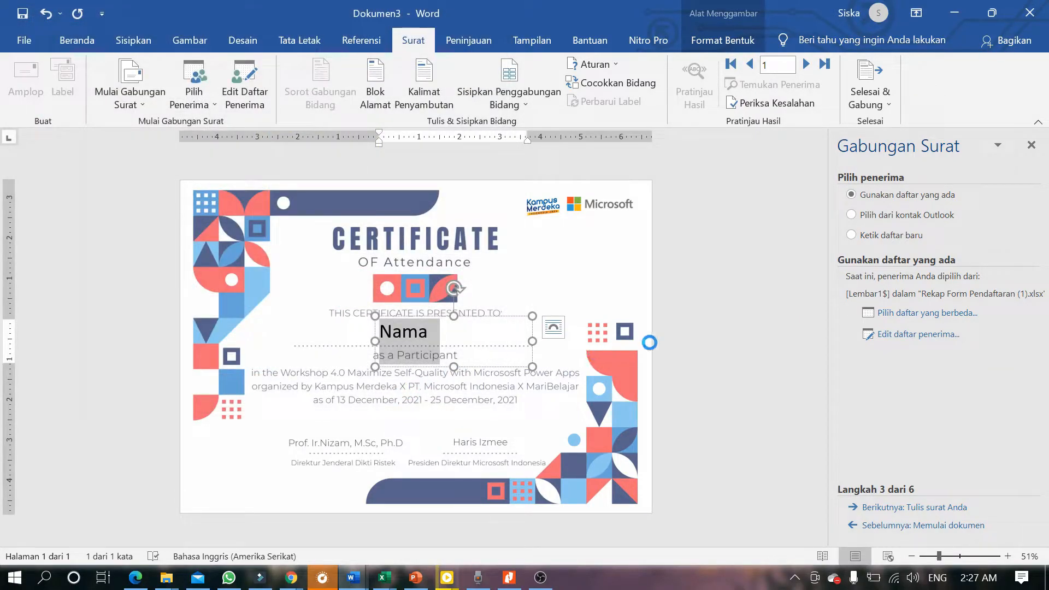
pyautogui.click(629, 352)
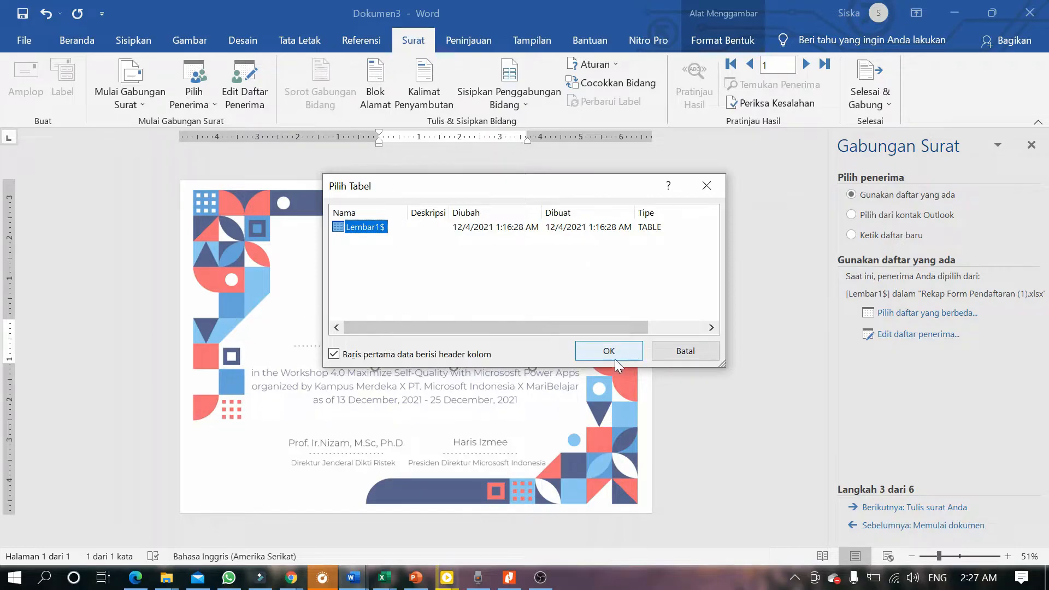
pyautogui.click(644, 419)
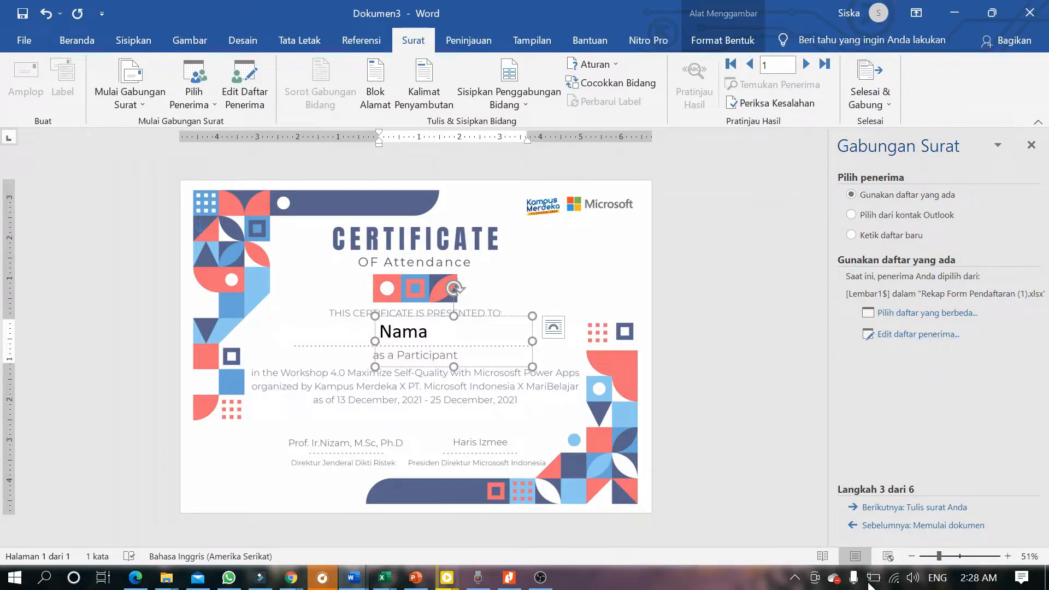
# Advance to writing the letter and insert the Nama_Lengkap merge field into the name box.
pyautogui.click(919, 510)
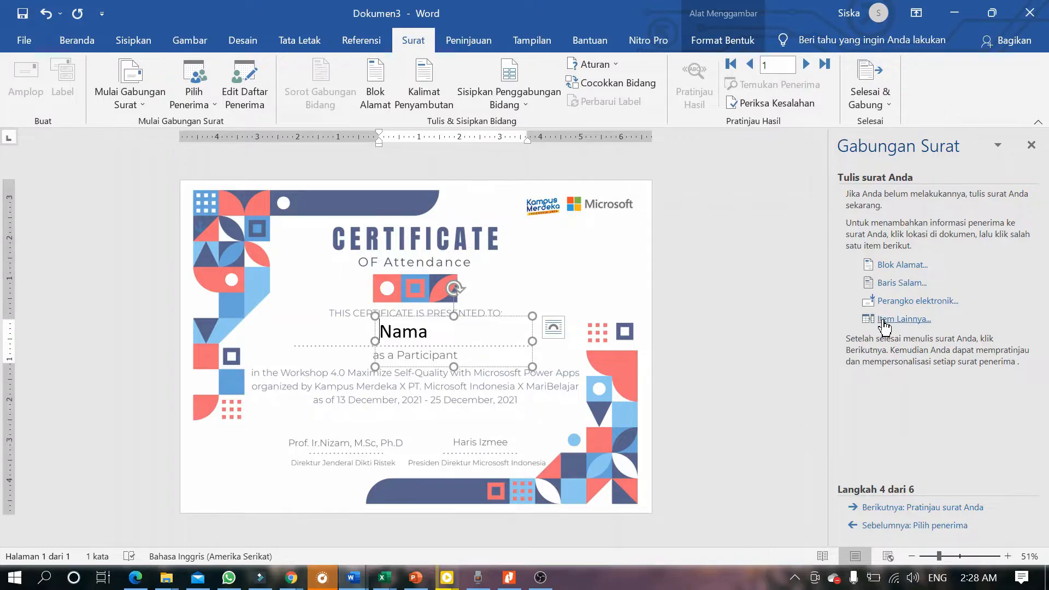
pyautogui.click(887, 322)
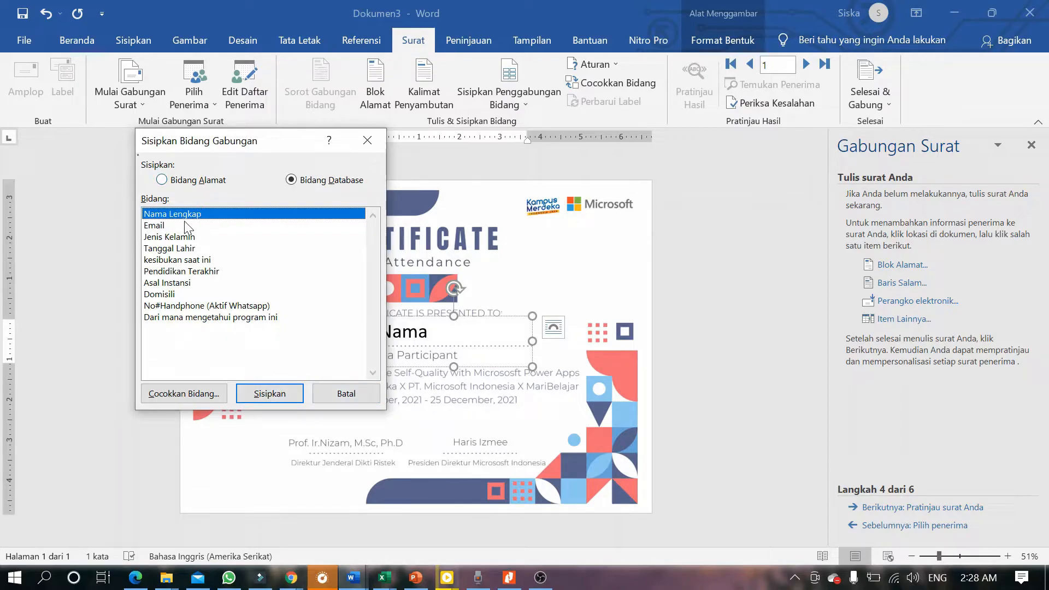
pyautogui.click(251, 398)
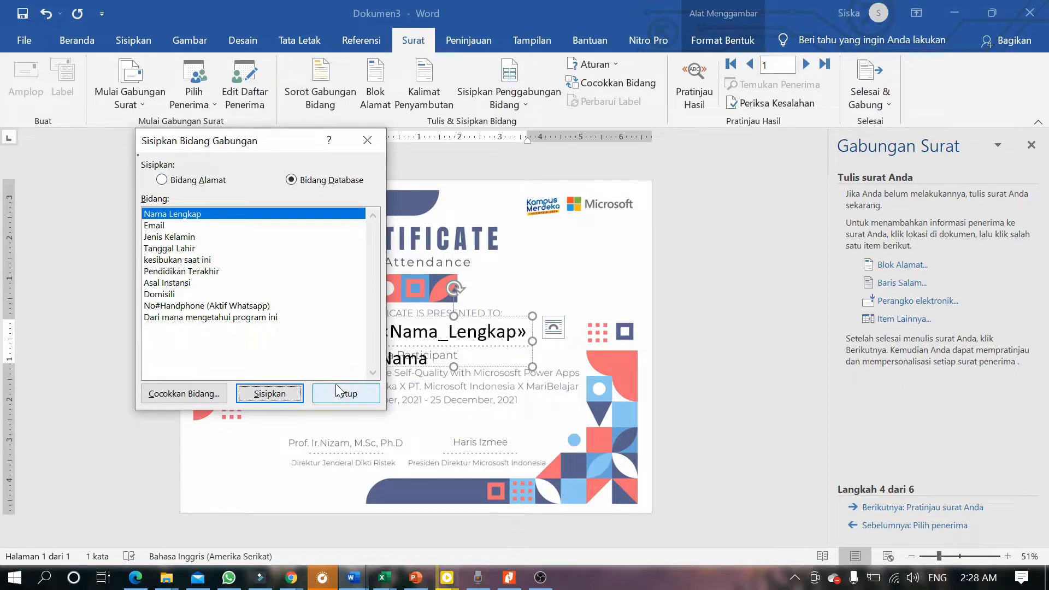
pyautogui.click(362, 394)
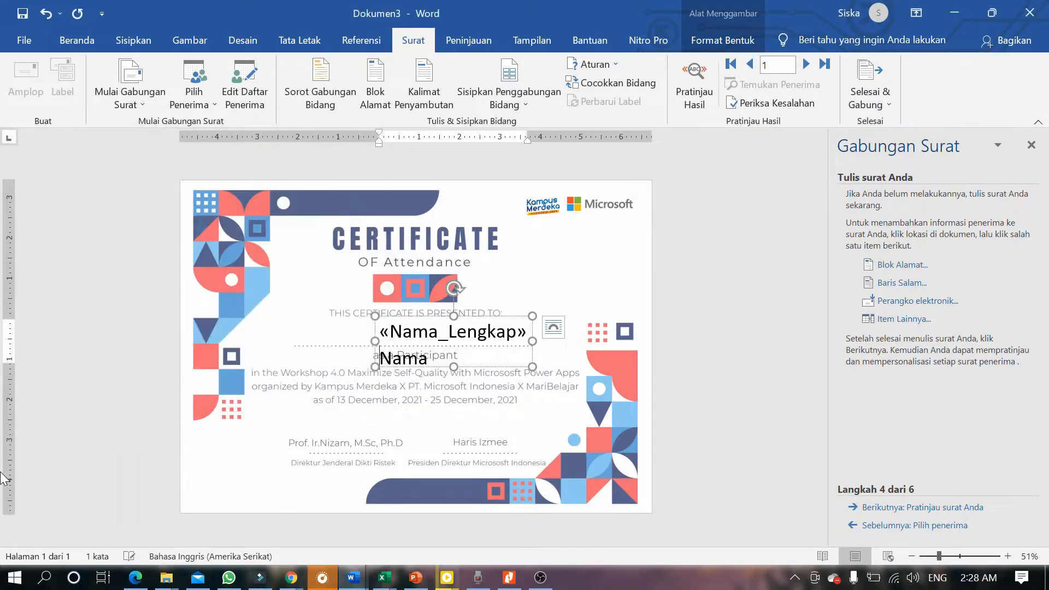
# Delete the leftover Nama placeholder, shift the name box left, and select its text.
pyautogui.moveTo(428, 358); pyautogui.dragTo(380, 359)
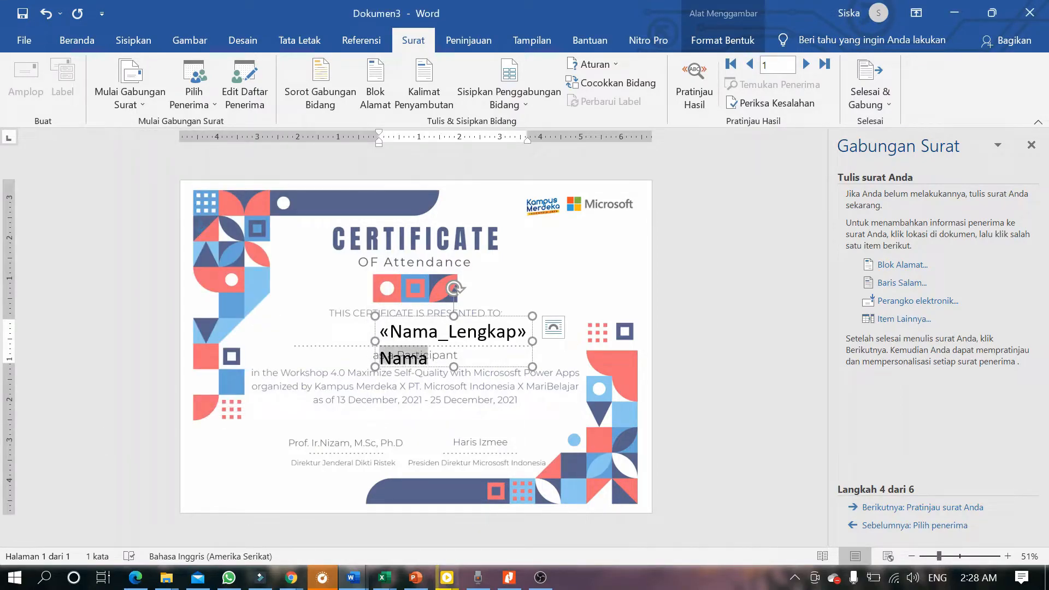
pyautogui.press('BackSpace')
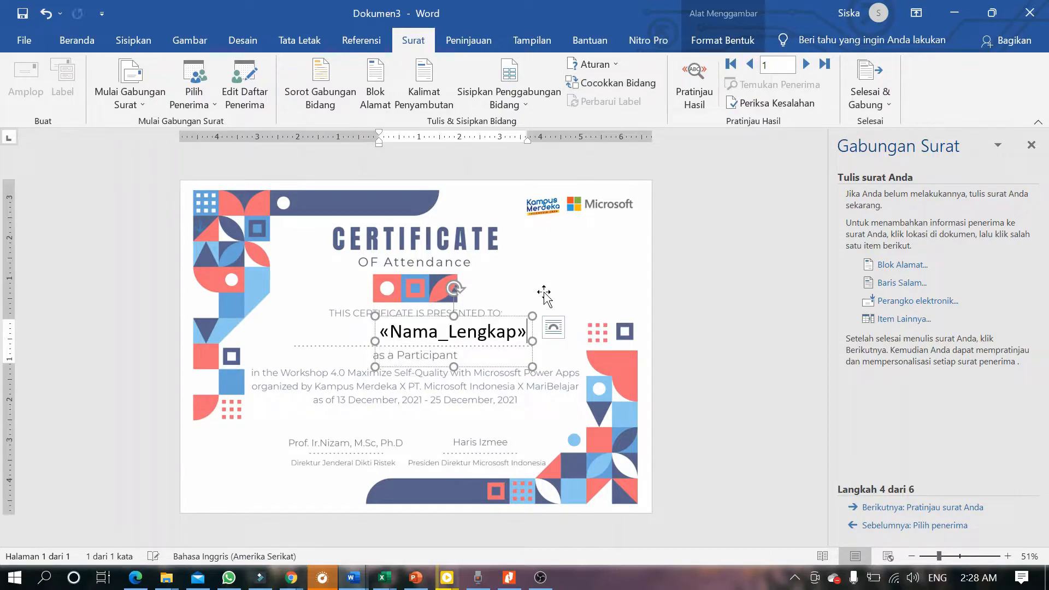
pyautogui.moveTo(511, 313); pyautogui.dragTo(482, 314)
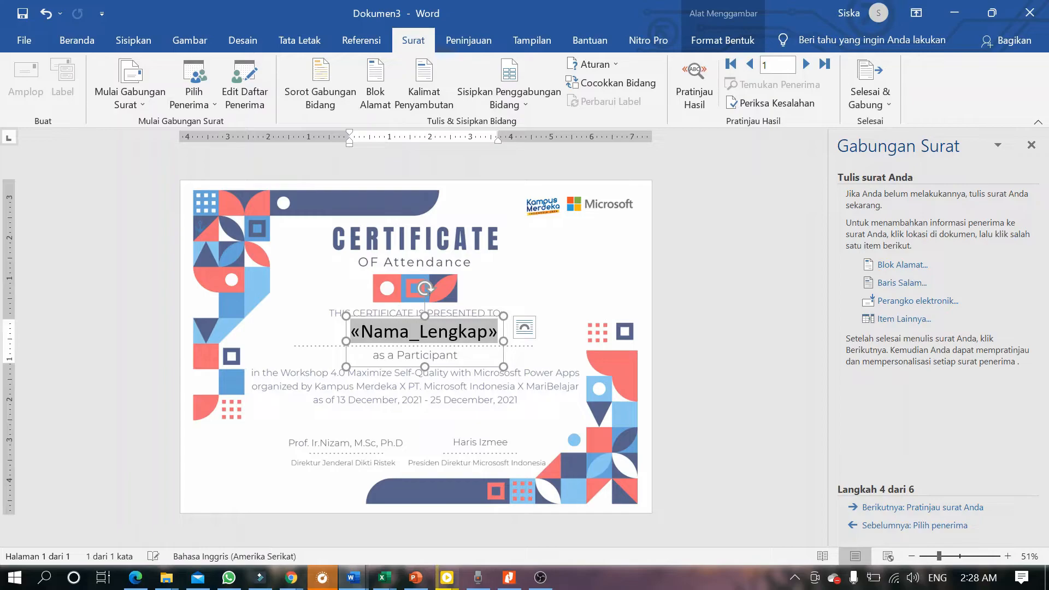
pyautogui.click(478, 331)
pyautogui.hotkey('ctrl', 'a')
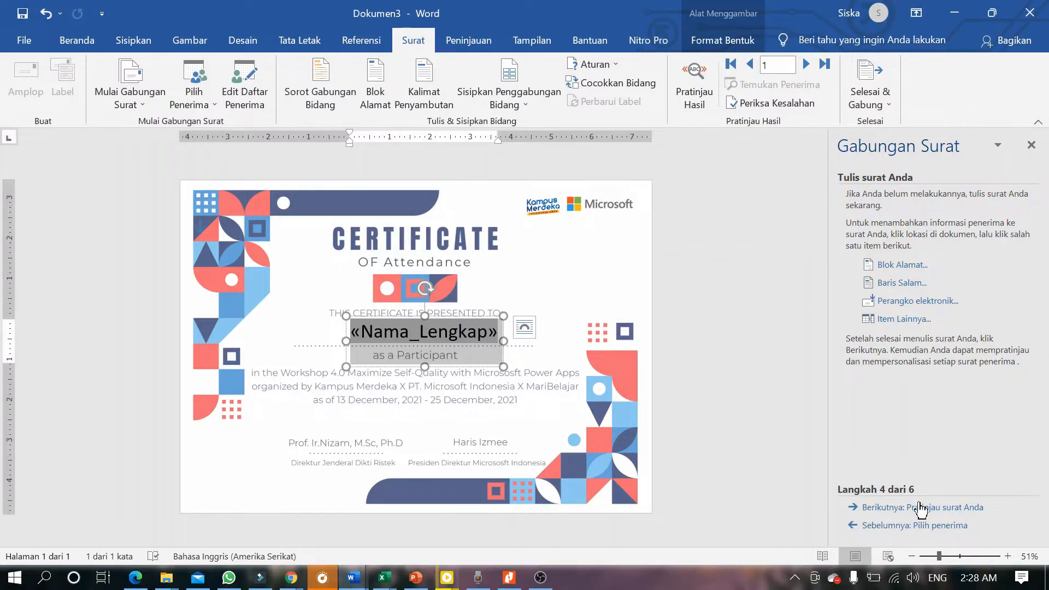
# Preview the certificate with recipient data and apply Adobe Garamond Pro Bold to the name.
pyautogui.click(919, 508)
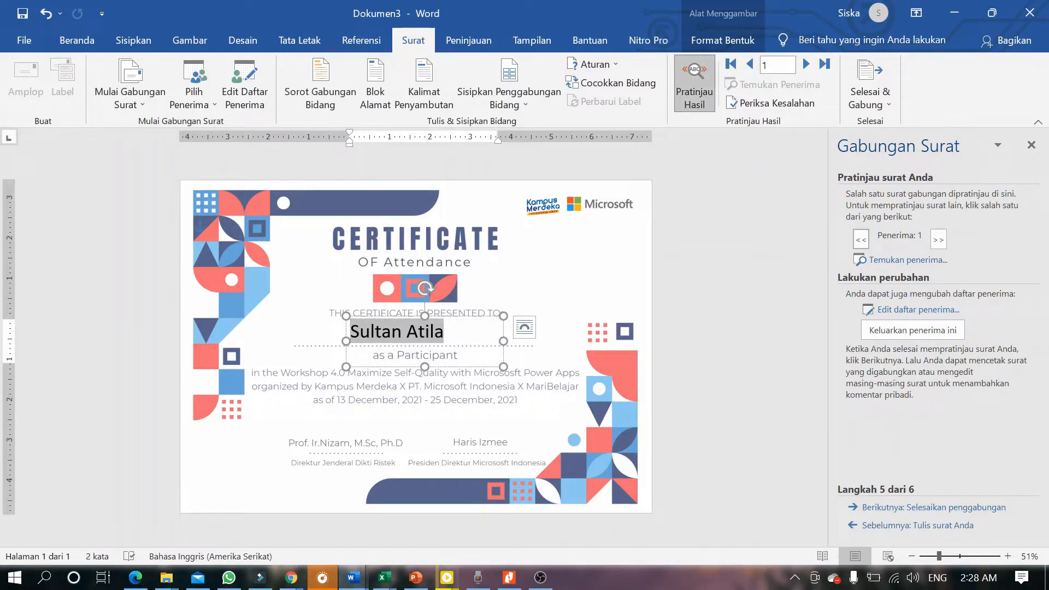
pyautogui.click(55, 43)
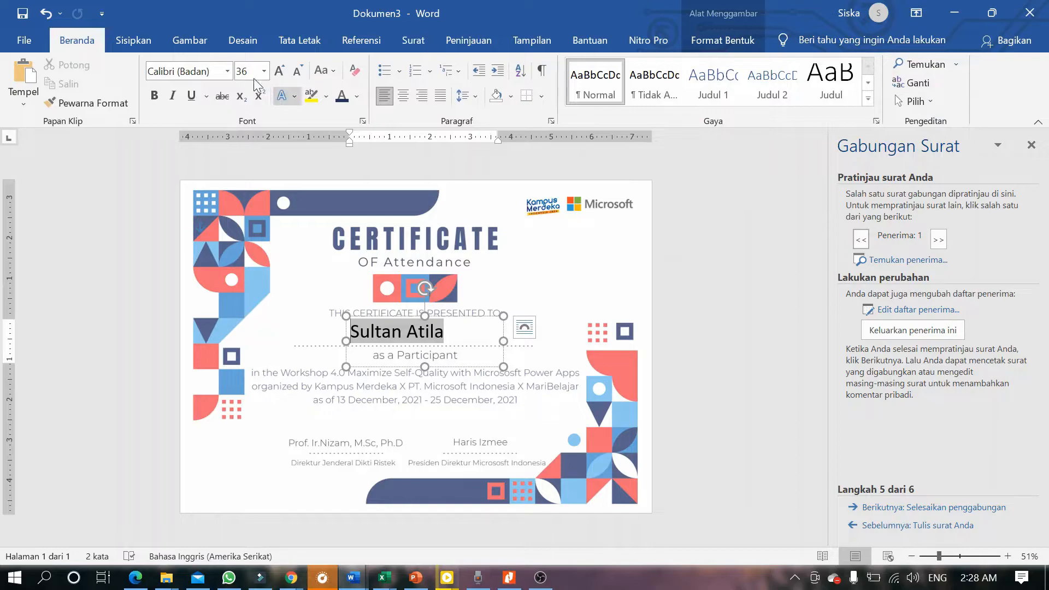
pyautogui.click(228, 71)
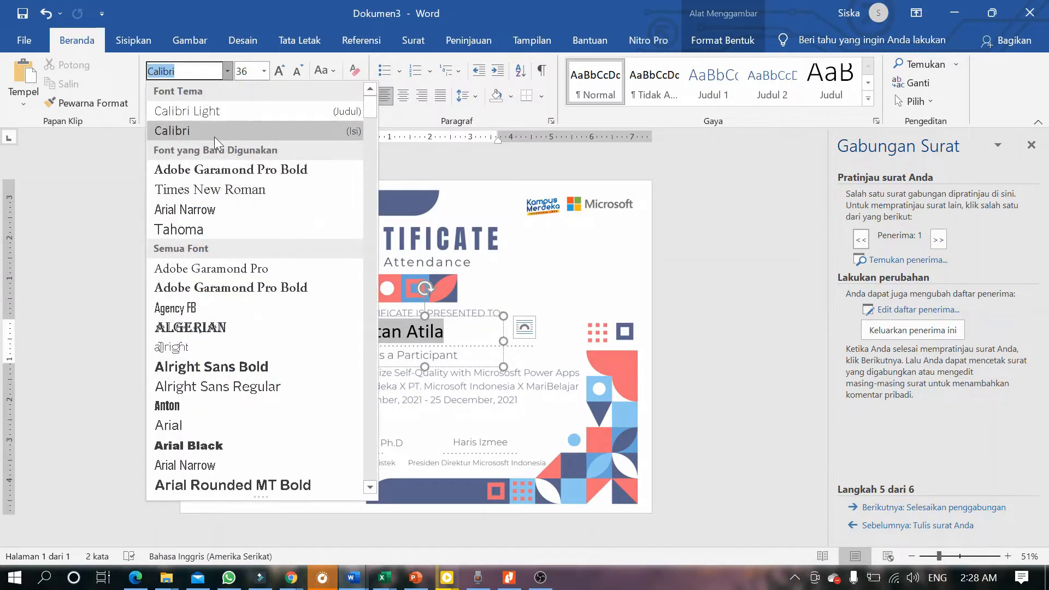
pyautogui.click(214, 169)
# Select all the previewed name text, then deselect the name box.
pyautogui.click(382, 331)
pyautogui.hotkey('ctrl', 'a')
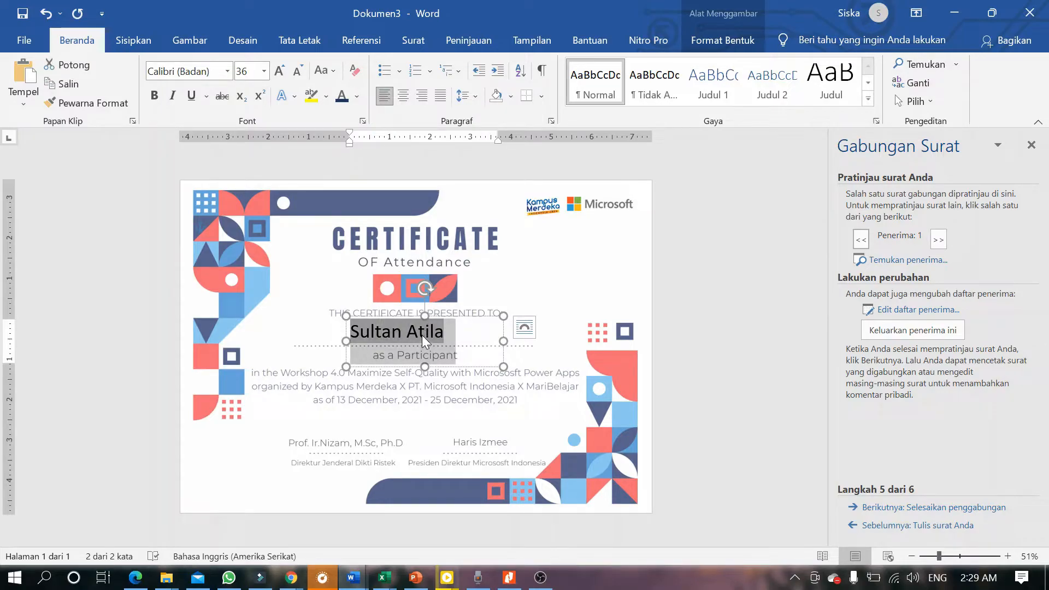
pyautogui.click(422, 336)
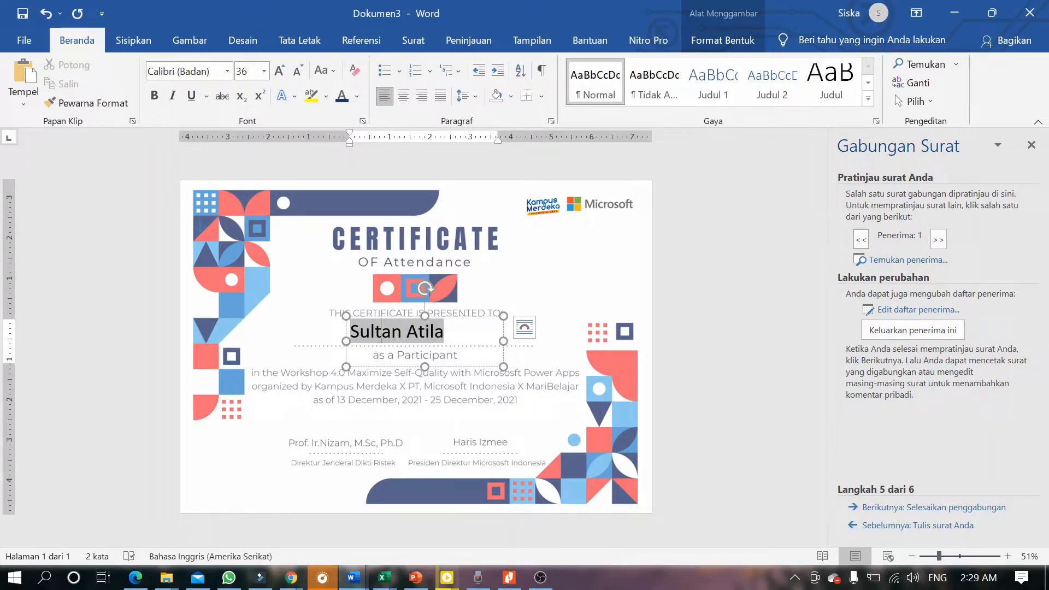
pyautogui.hotkey('ctrl', 'a')
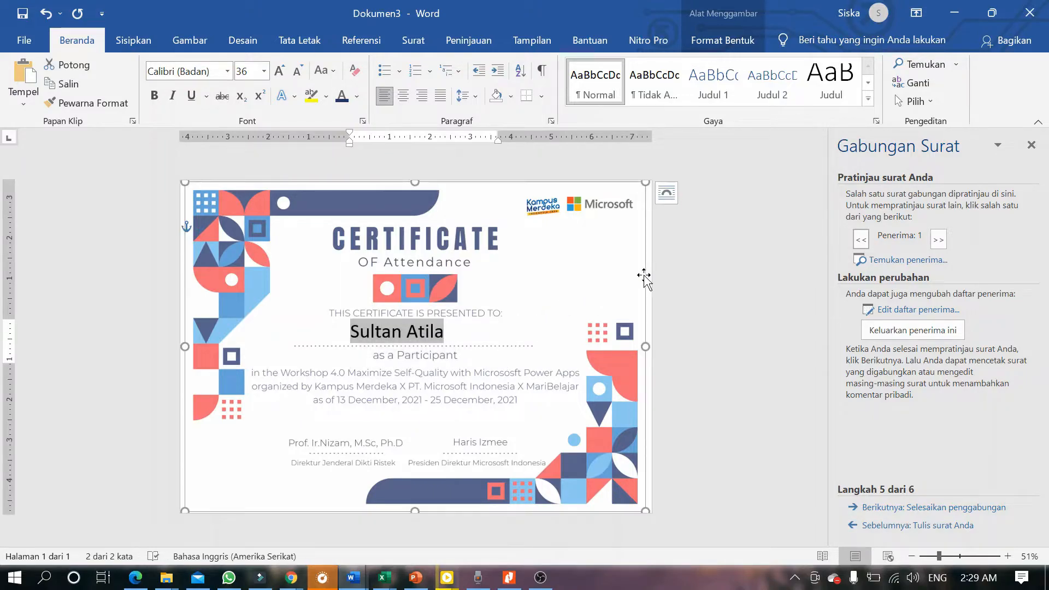
pyautogui.click(644, 277)
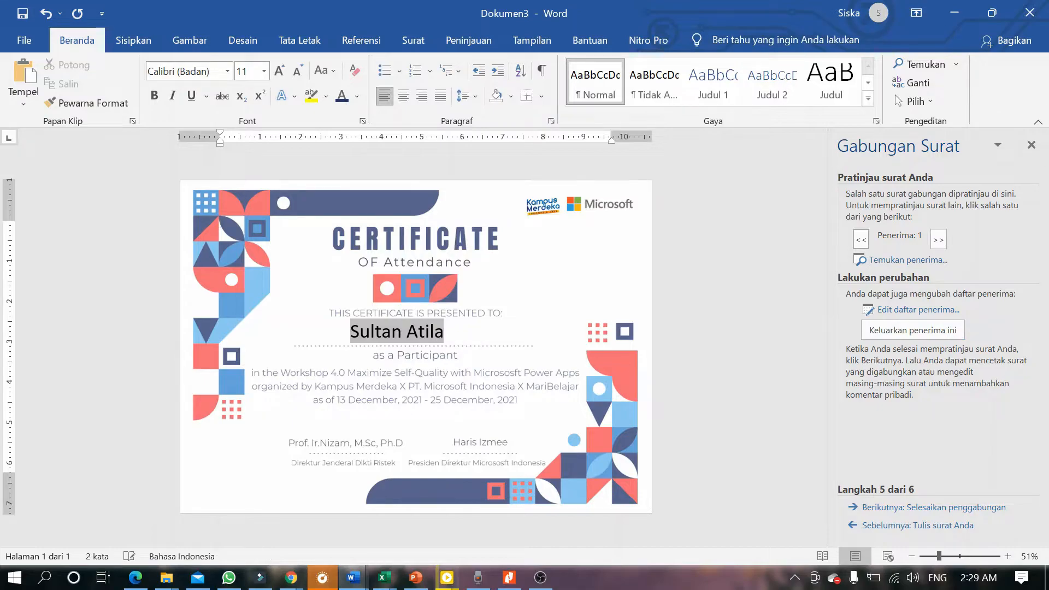
# Undo back to the plain Nama placeholder and set its font to Adobe Garamond Pro.
pyautogui.hotkey('ctrl', 'z')
pyautogui.hotkey('ctrl', 'z')
pyautogui.hotkey('ctrl', 'z')
pyautogui.hotkey('ctrl', 'z')
pyautogui.hotkey('ctrl', 'z')
pyautogui.hotkey('ctrl', 'z')
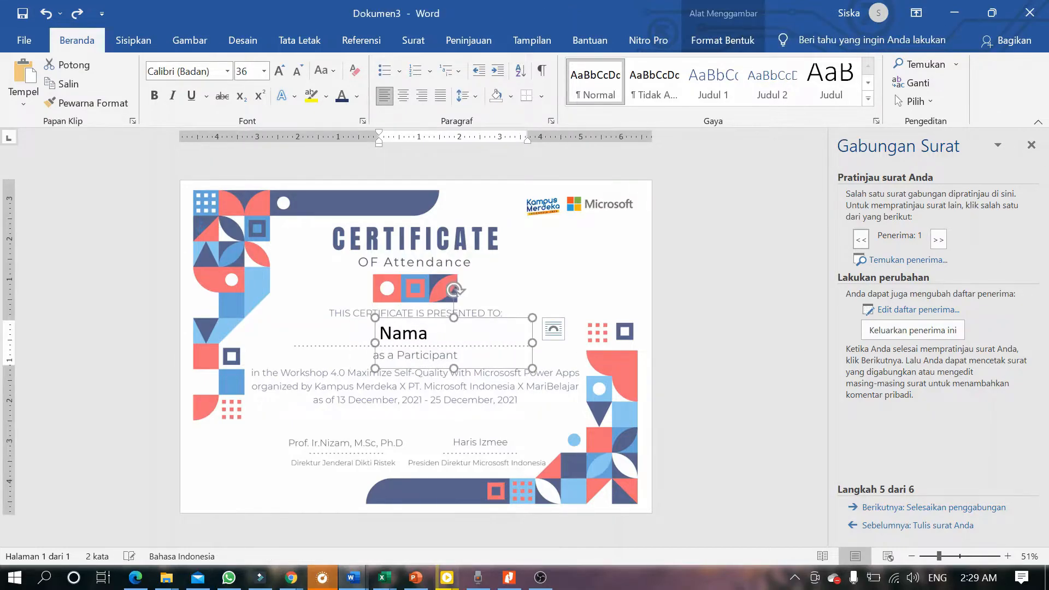
pyautogui.hotkey('ctrl', 'z')
pyautogui.hotkey('ctrl', 'z')
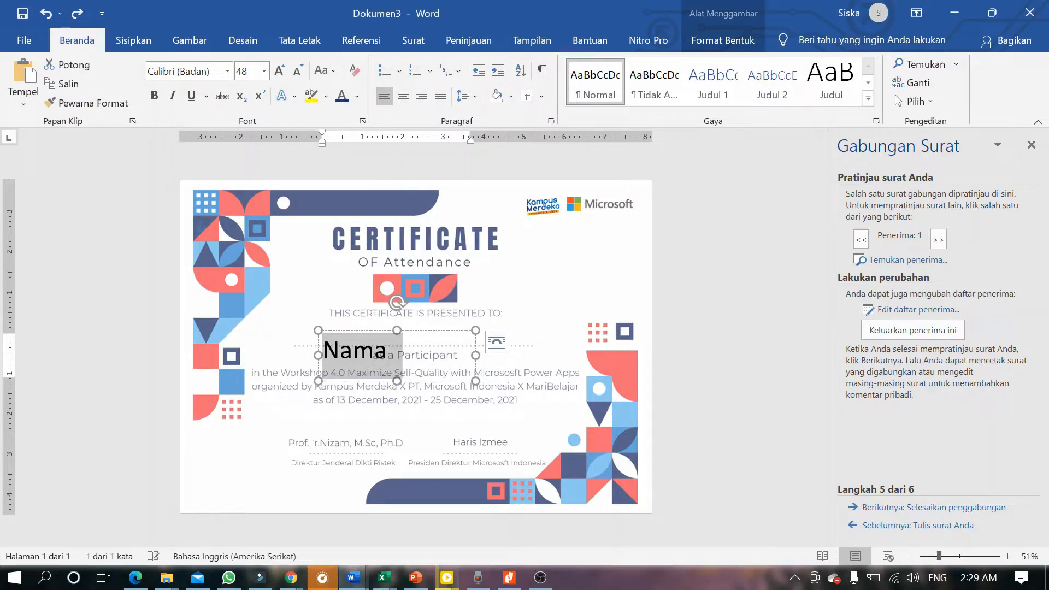
pyautogui.hotkey('ctrl', 'z')
pyautogui.hotkey('ctrl', 'z')
pyautogui.hotkey('ctrl', 'z')
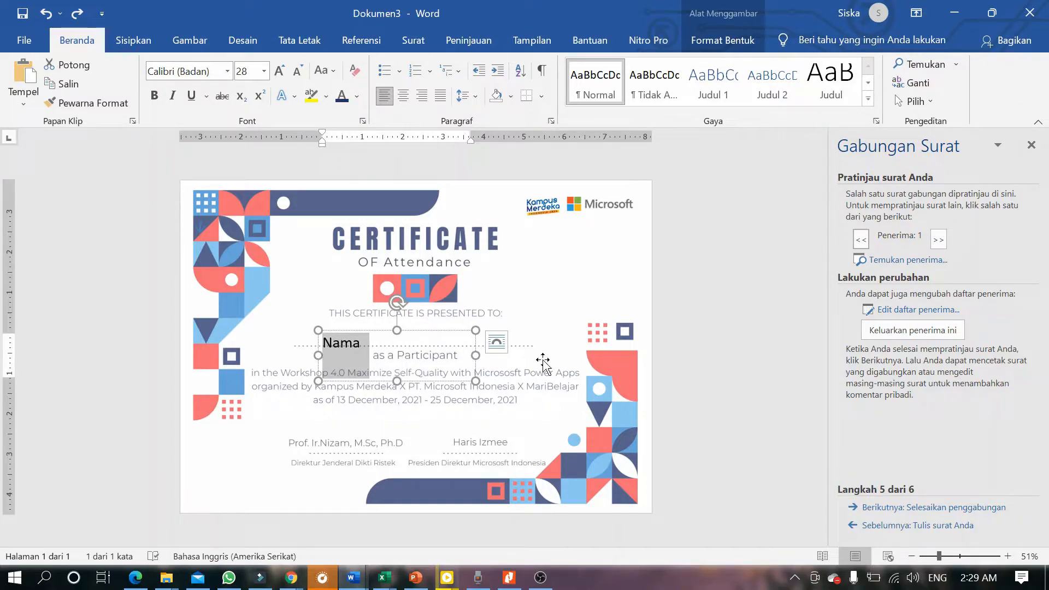
pyautogui.click(196, 71)
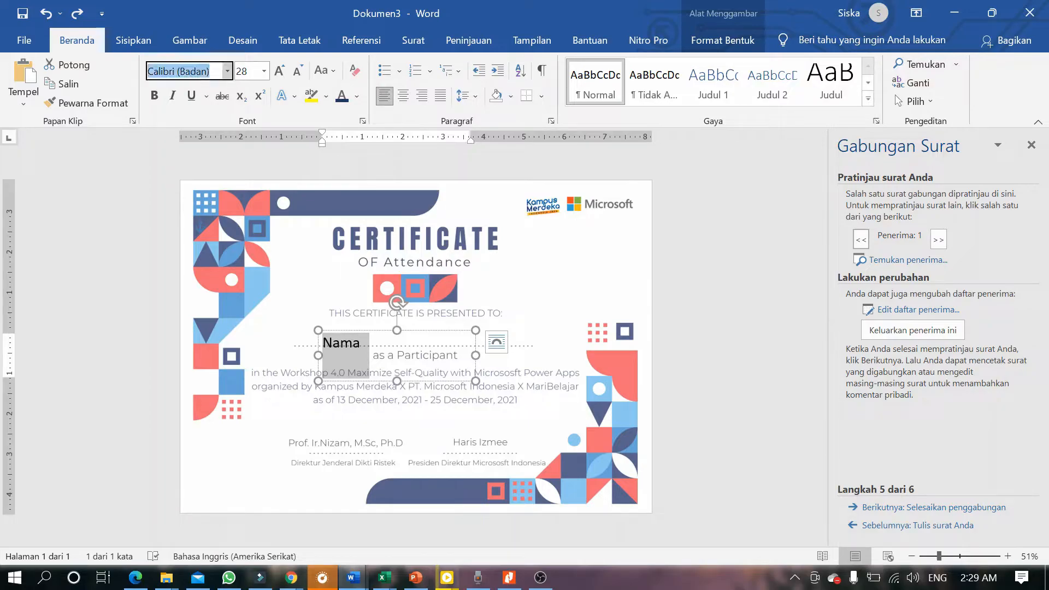
pyautogui.write('Adobe Garamond Pro')
pyautogui.press('Return')
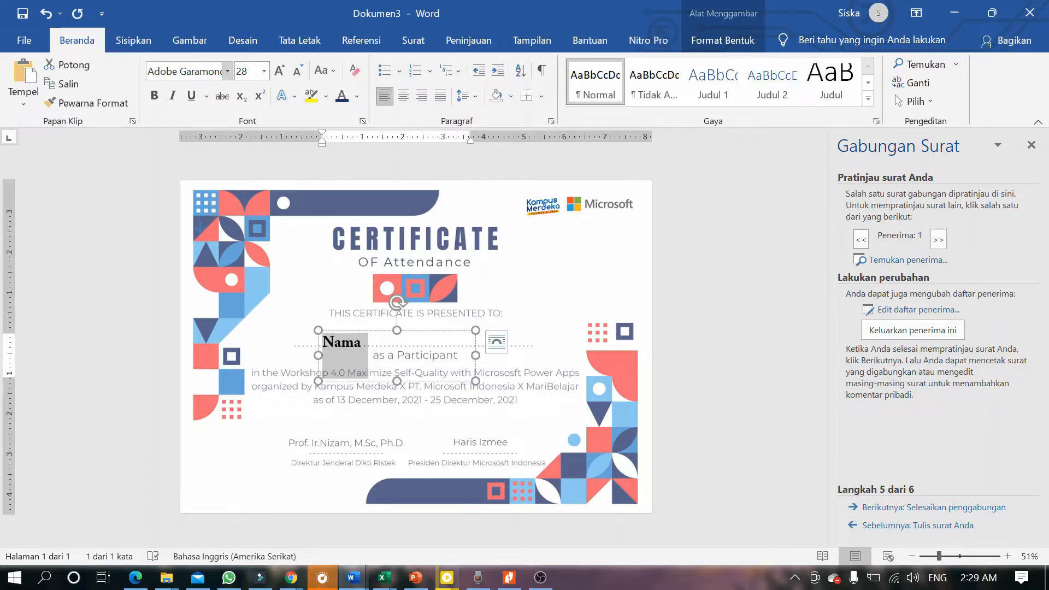
# Re-centre the Nama box, enlarge it to 36 pt, and return the merge to recipient selection.
pyautogui.moveTo(353, 329); pyautogui.dragTo(454, 318)
pyautogui.click(279, 70)
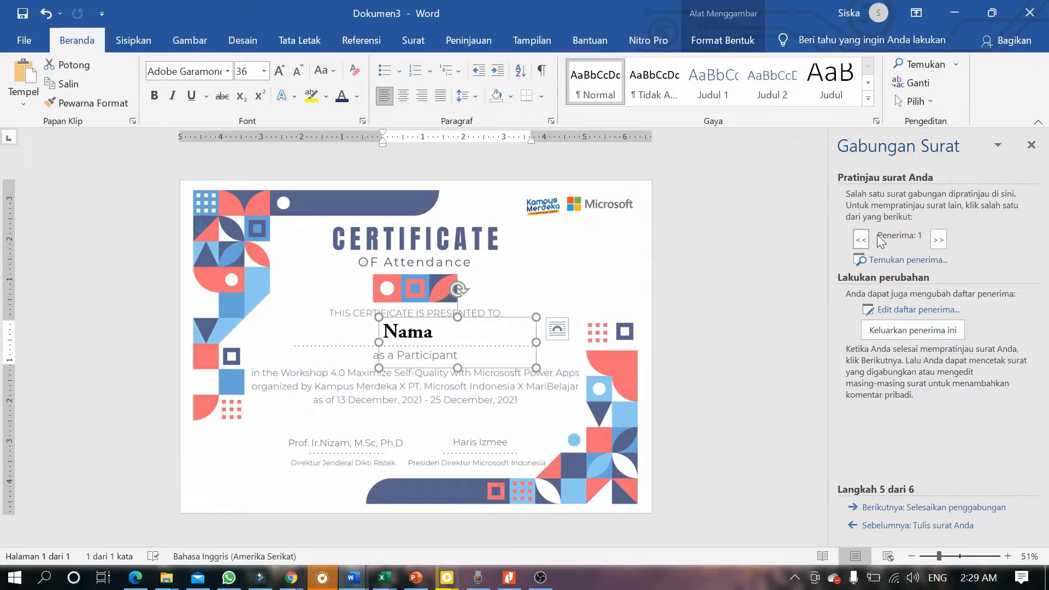
pyautogui.click(906, 526)
pyautogui.click(905, 526)
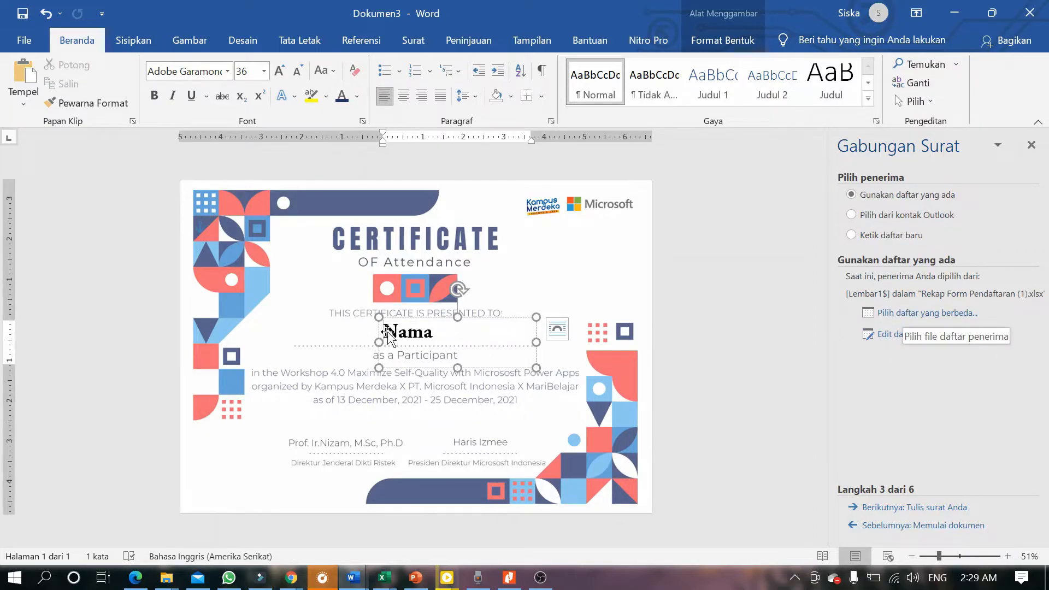
# Select Nama and reload Rekap Form Pendaftaran (1) from Downloads as the recipient list.
pyautogui.doubleClick(424, 332)
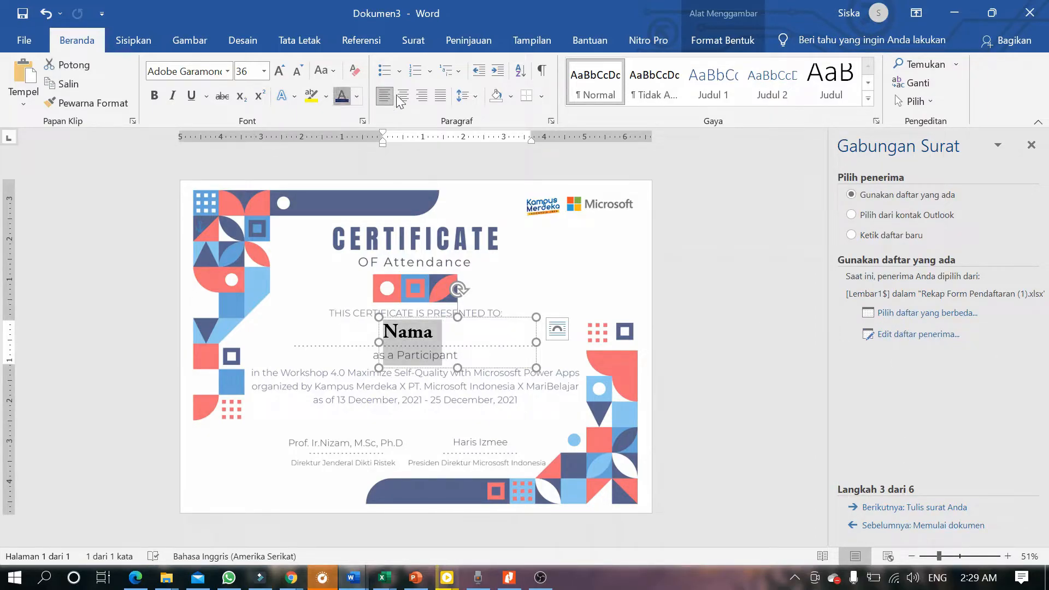
pyautogui.click(916, 316)
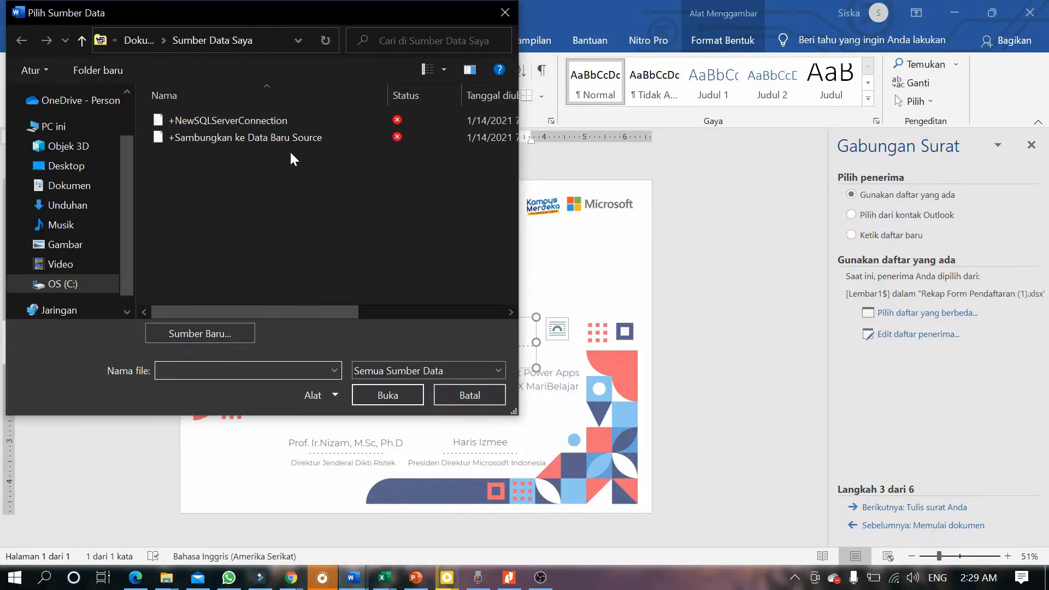
pyautogui.click(86, 206)
pyautogui.click(82, 187)
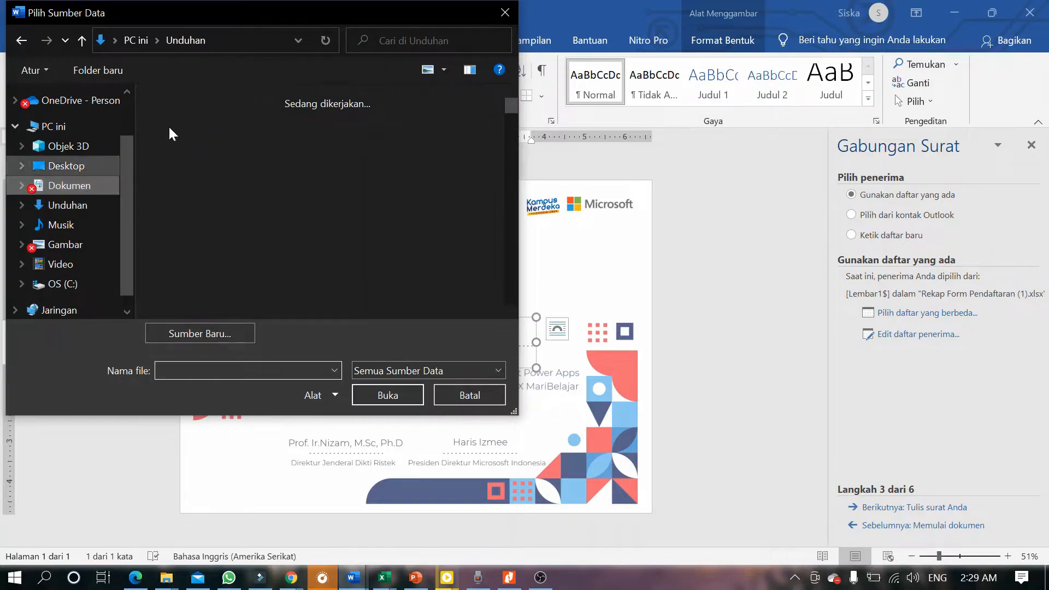
pyautogui.doubleClick(377, 167)
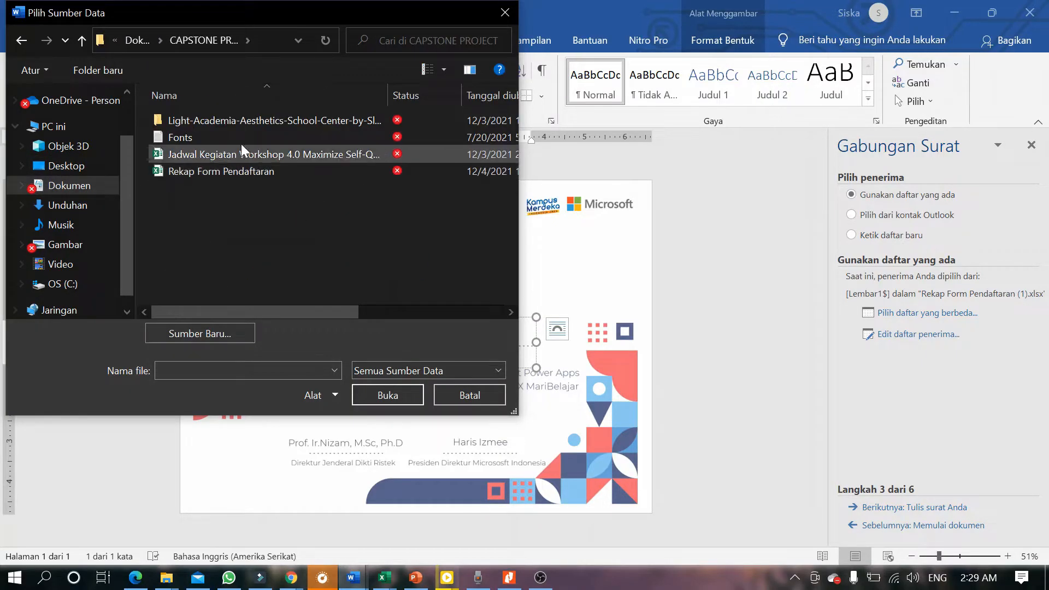
pyautogui.click(67, 205)
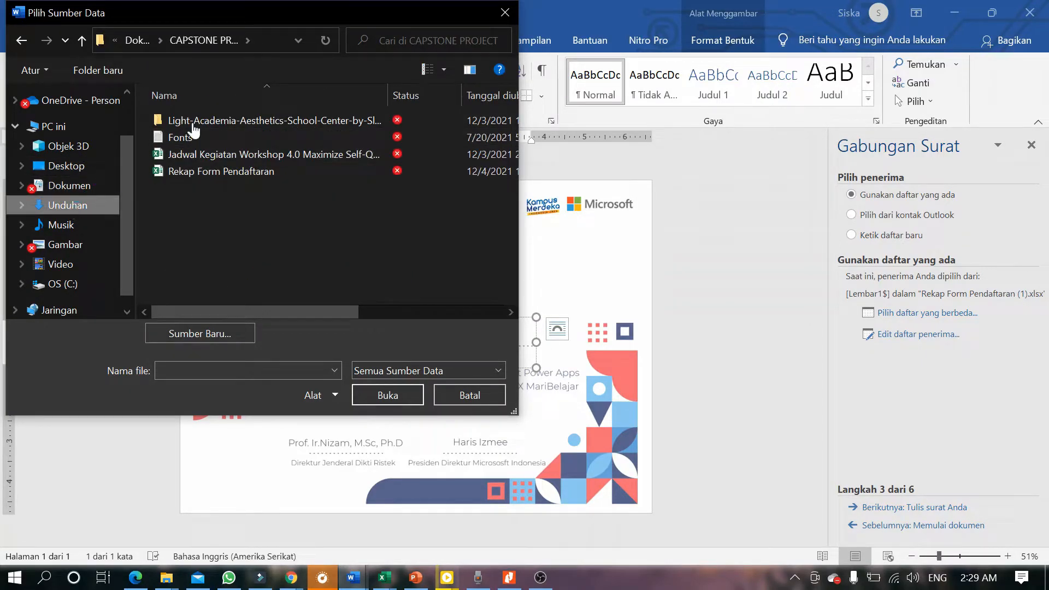
pyautogui.click(211, 187)
pyautogui.click(395, 394)
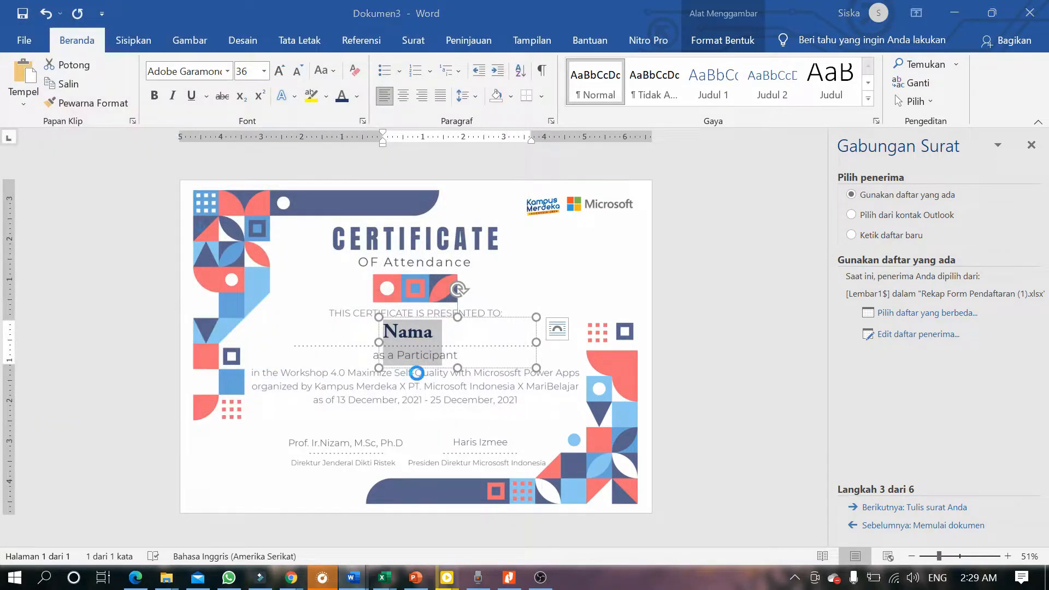
pyautogui.click(623, 344)
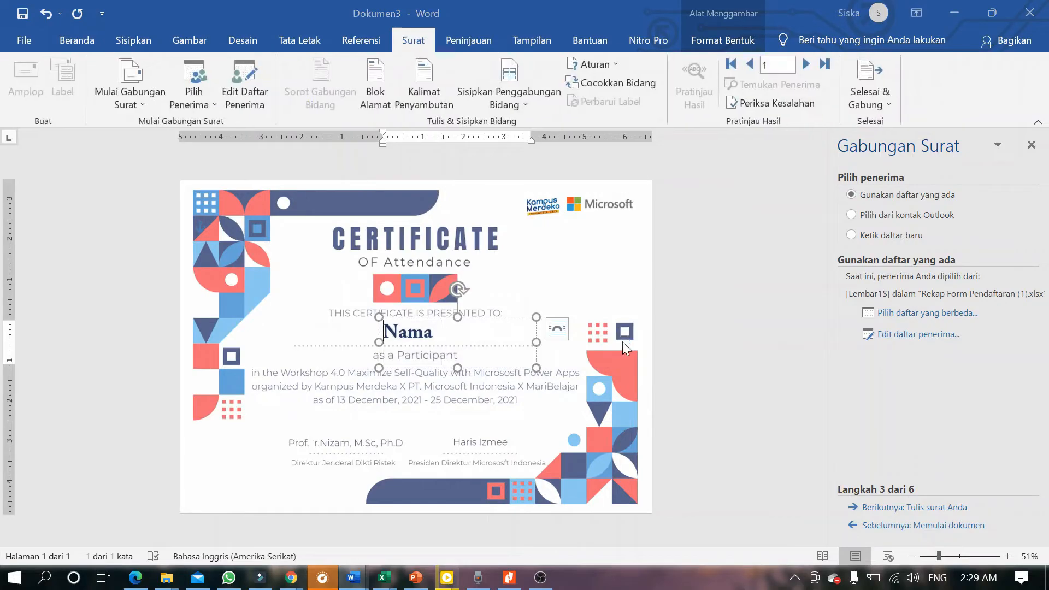
pyautogui.click(652, 419)
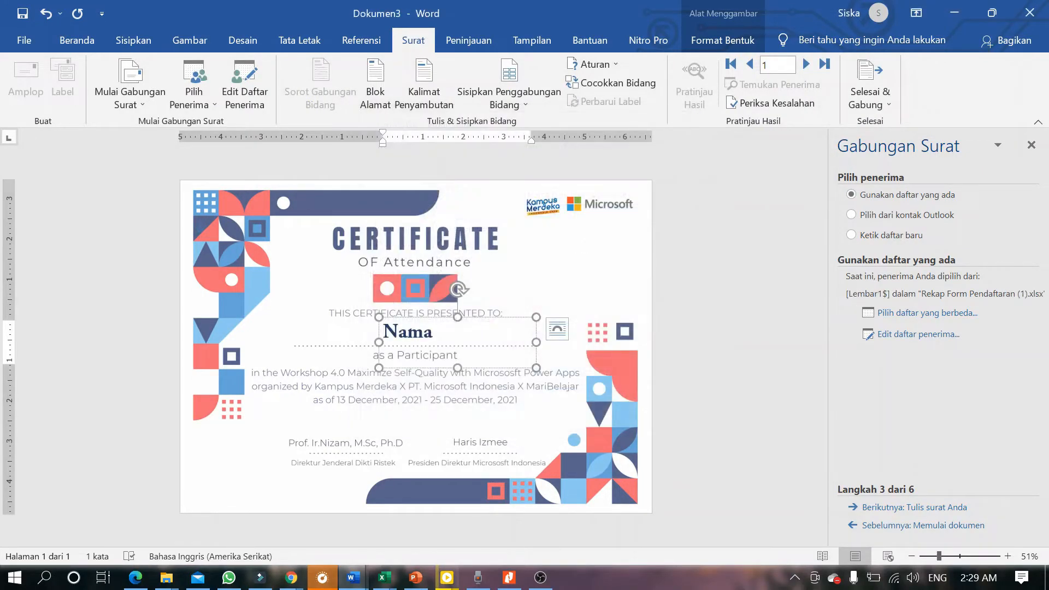
# Move on to writing the letter and insert the Nama_Lengkap merge field.
pyautogui.click(894, 508)
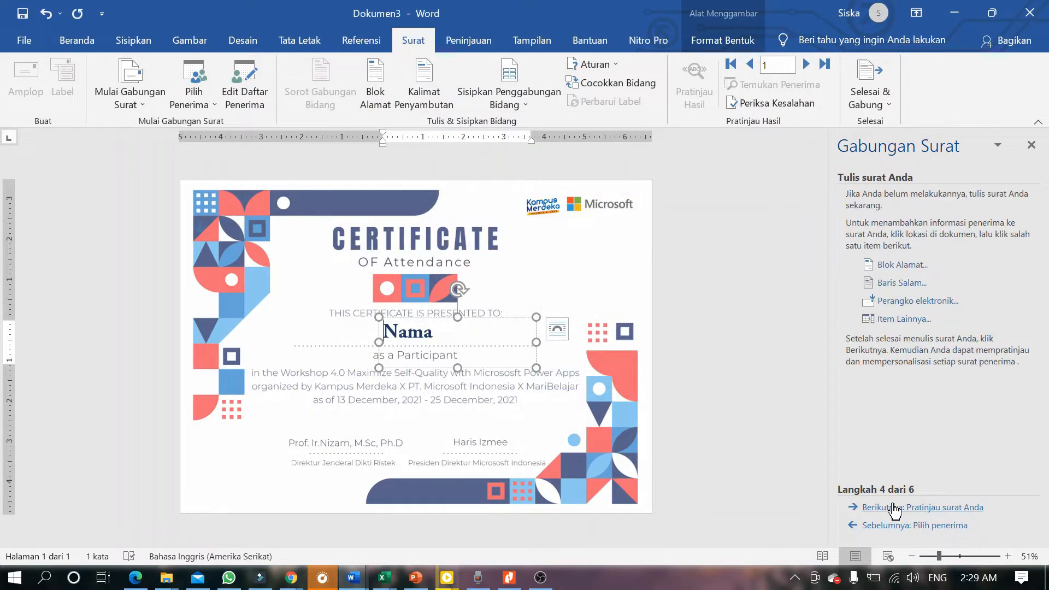
pyautogui.click(889, 319)
pyautogui.click(284, 391)
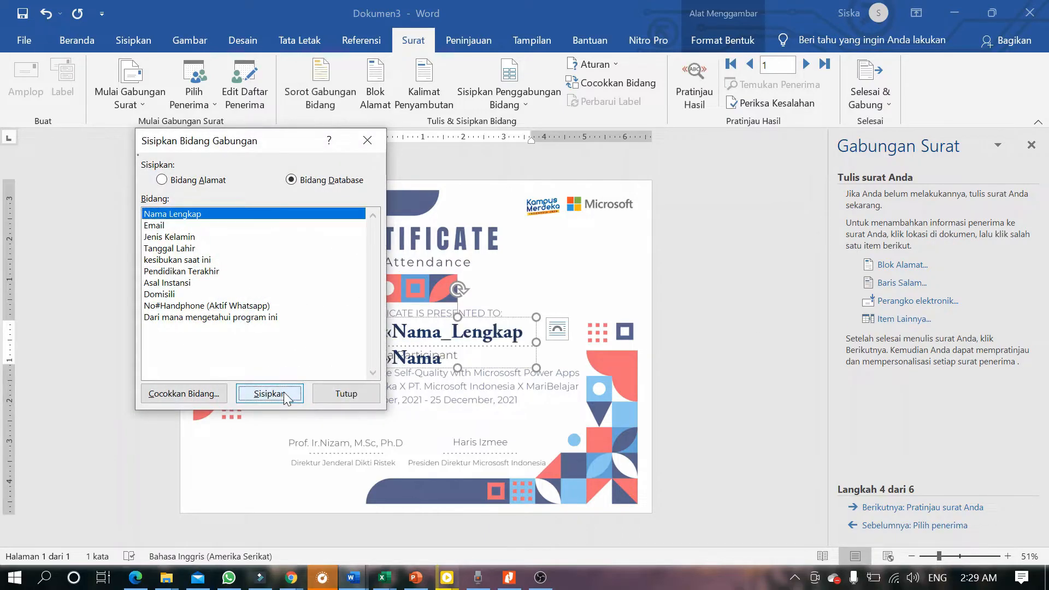
pyautogui.click(366, 141)
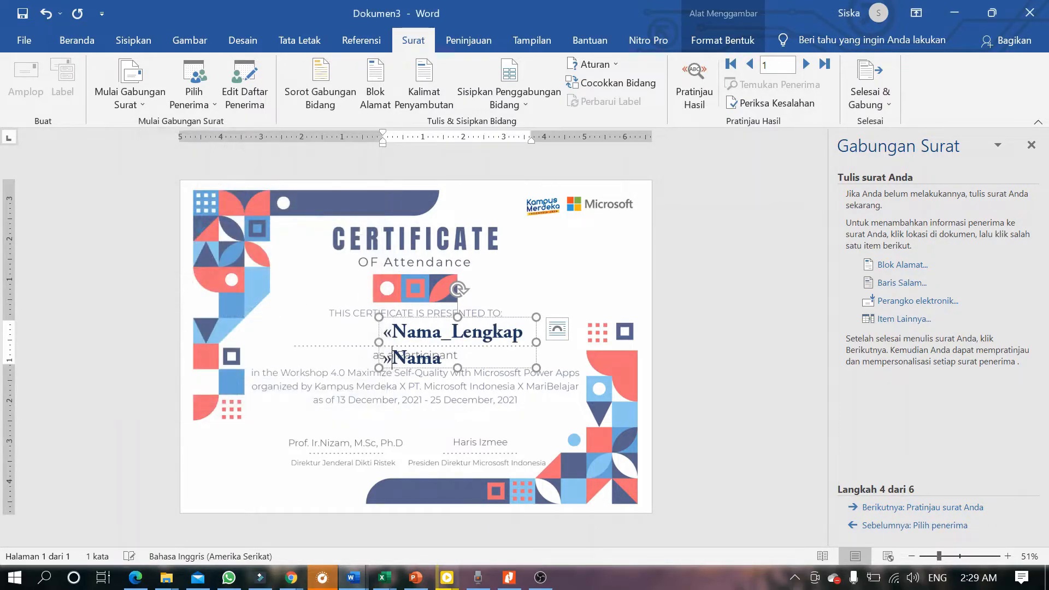
# Delete the leftover Nama text, widen the name box, and move it left to centre it.
pyautogui.moveTo(392, 356); pyautogui.dragTo(452, 358)
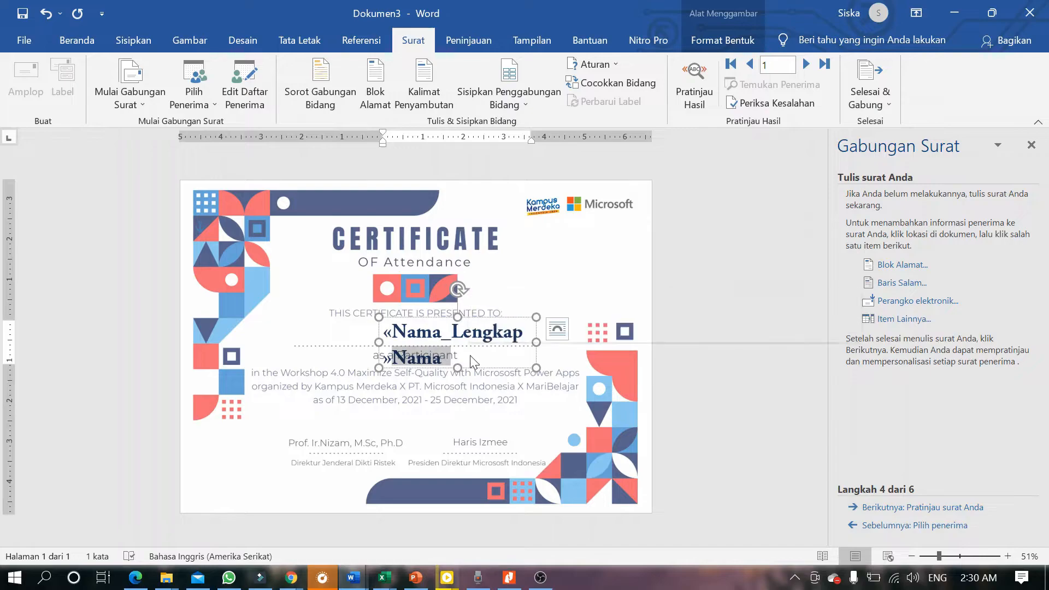
pyautogui.press('Delete')
pyautogui.moveTo(536, 342); pyautogui.dragTo(559, 343)
pyautogui.moveTo(515, 317); pyautogui.dragTo(479, 318)
# Preview recipient 1's merged name and nudge the name box right until centred.
pyautogui.click(953, 507)
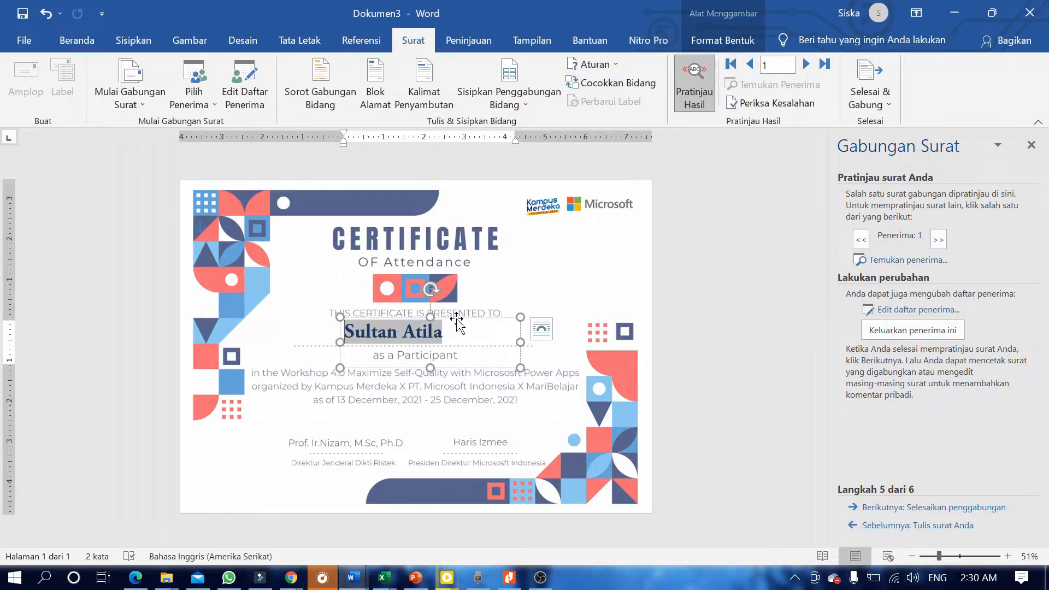
pyautogui.moveTo(457, 321); pyautogui.dragTo(459, 321)
pyautogui.press('Right')
pyautogui.press('Right')
pyautogui.press('Right')
pyautogui.press('Right')
pyautogui.press('Right')
pyautogui.press('Right')
pyautogui.press('Right')
pyautogui.press('Right')
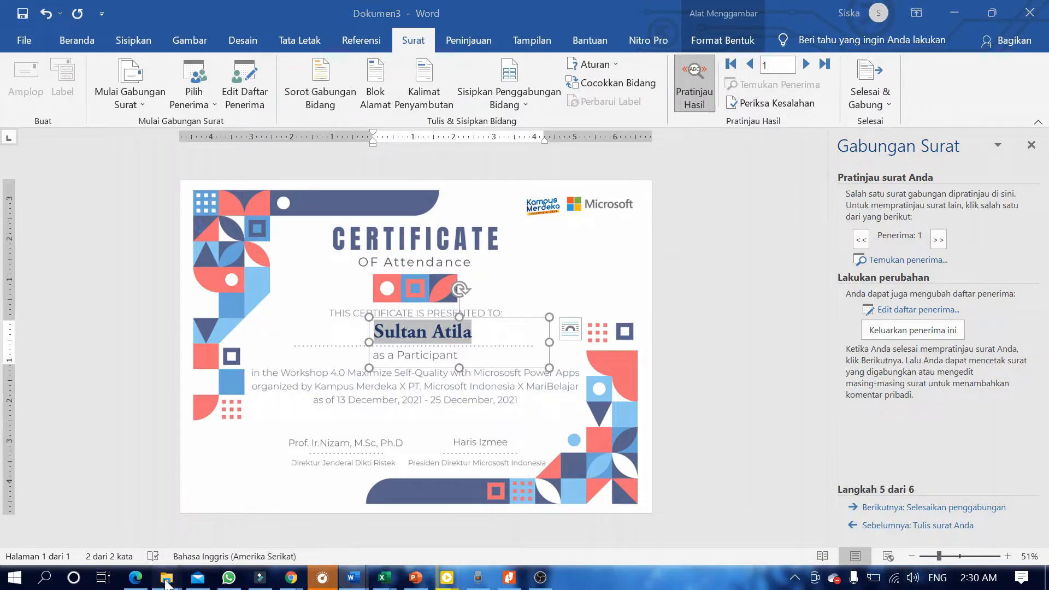
pyautogui.moveTo(166, 583)
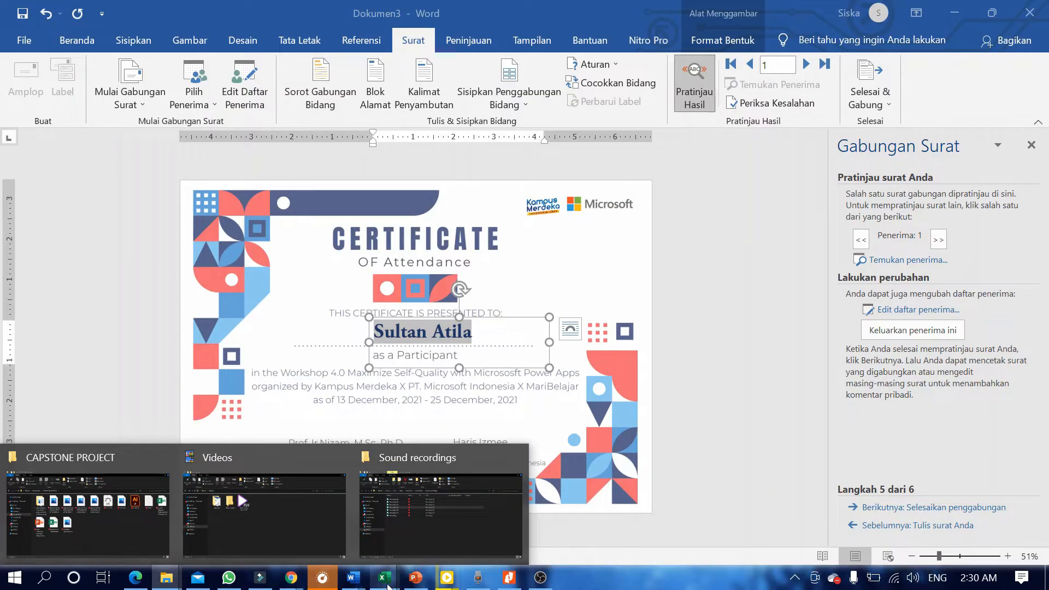
pyautogui.moveTo(386, 580)
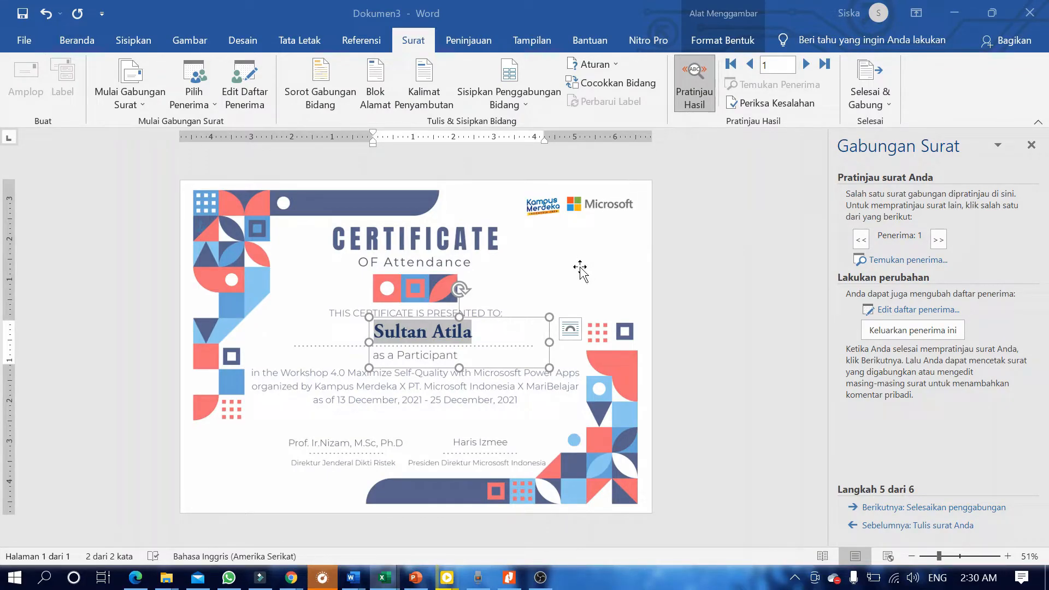
pyautogui.click(221, 224)
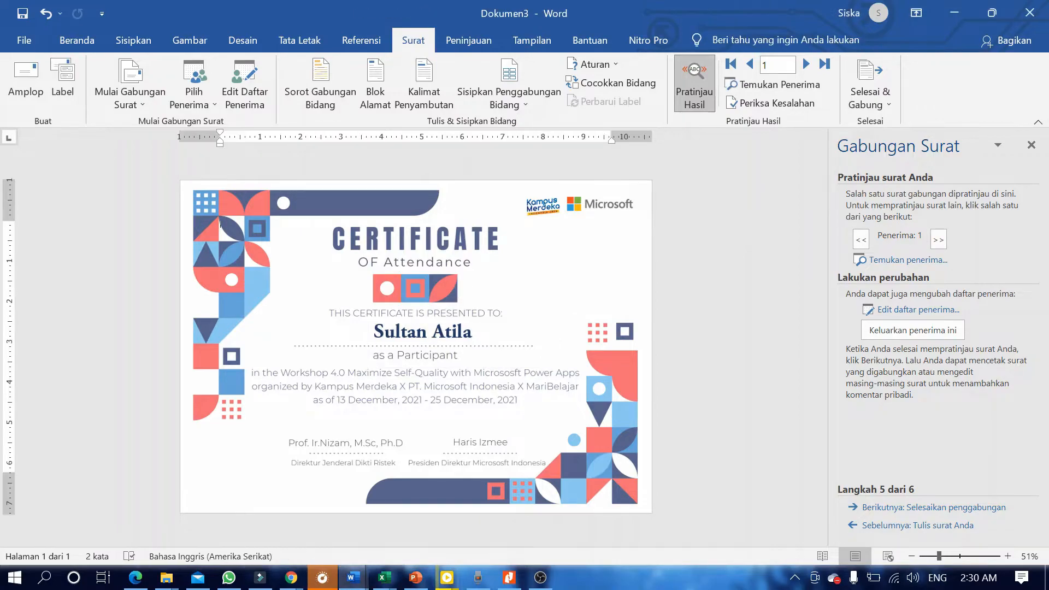
# Start Save As in Documents and open the CAPSTONE PROJECT folder.
pyautogui.click(11, 27)
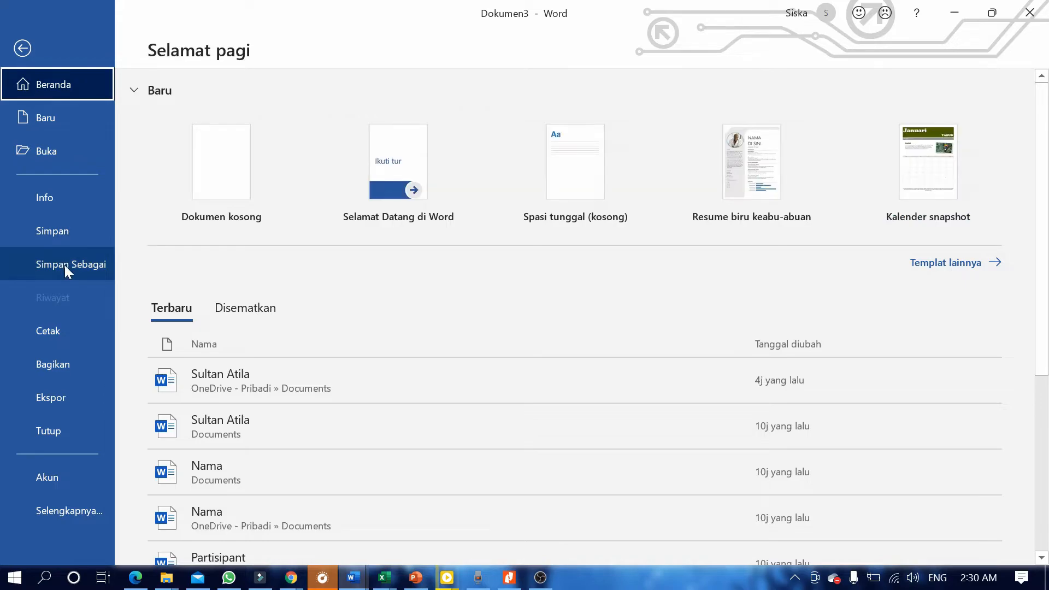
pyautogui.click(64, 265)
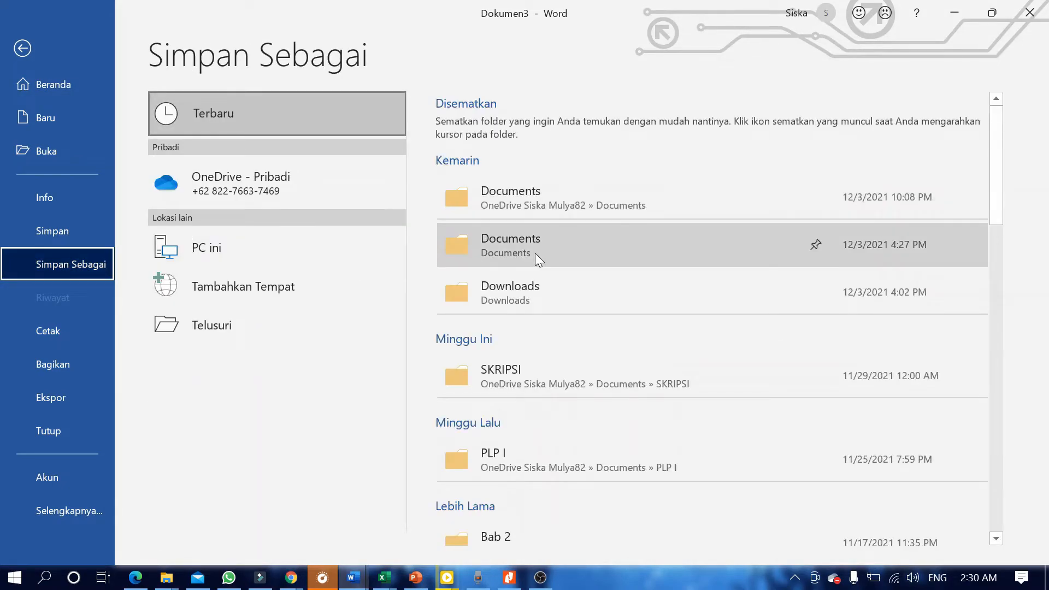
pyautogui.click(542, 251)
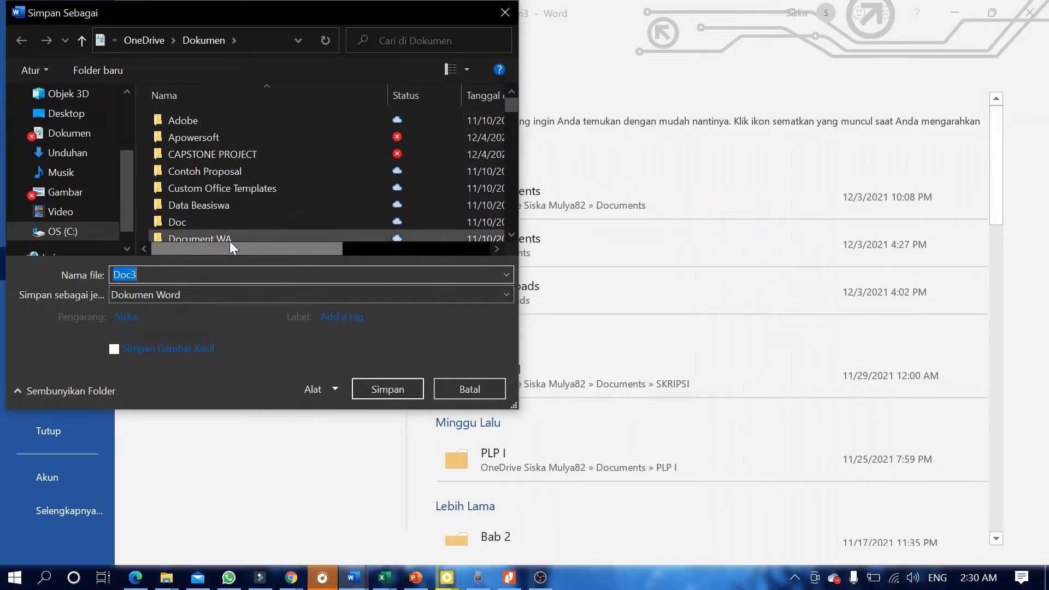
pyautogui.scroll(-4, 207, 202)
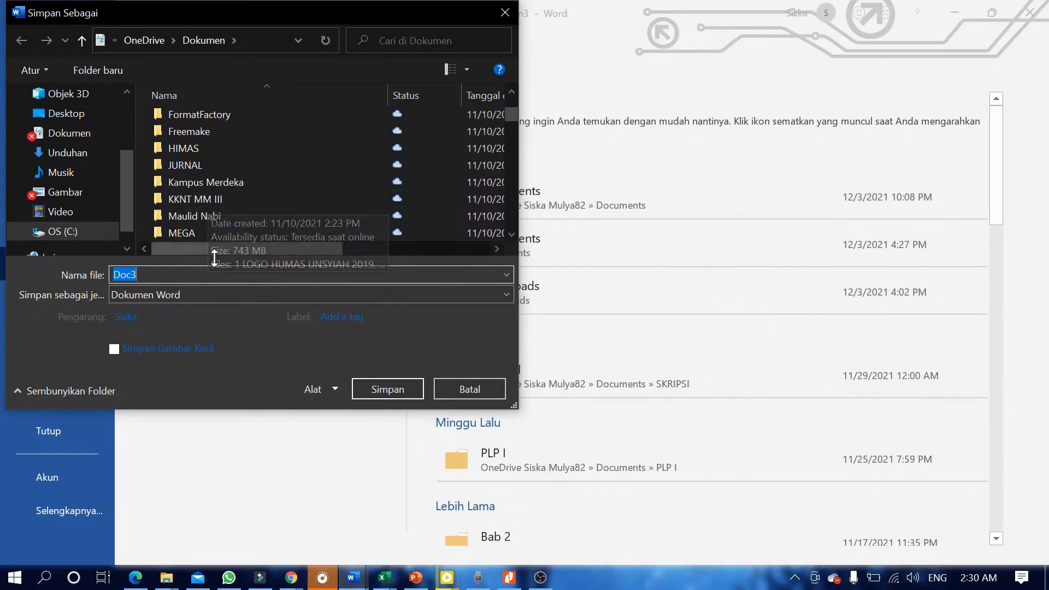
pyautogui.scroll(4, 212, 186)
pyautogui.press('BackSpace')
pyautogui.click(211, 159)
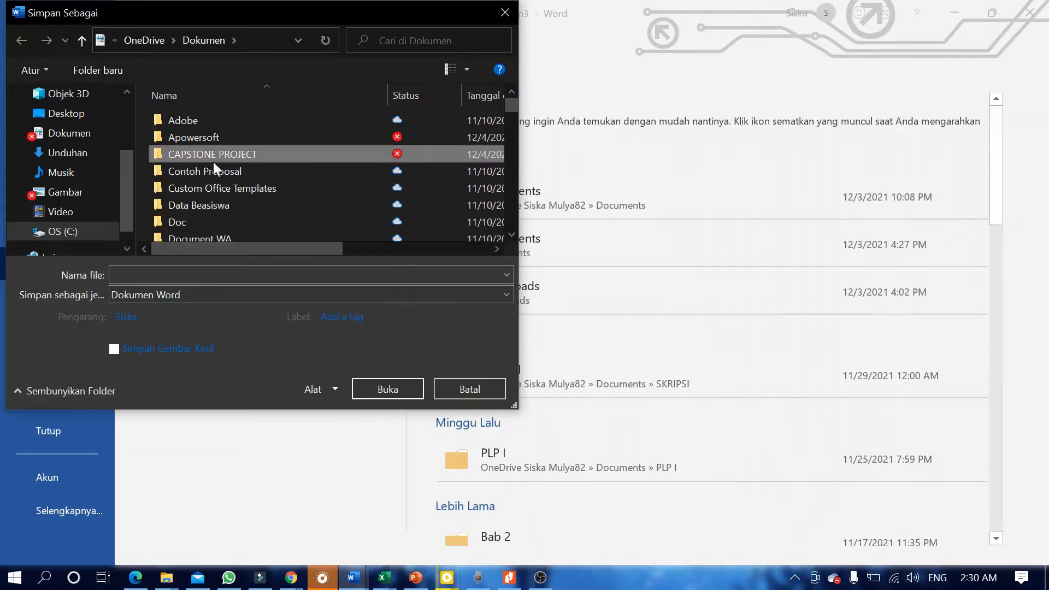
pyautogui.click(371, 379)
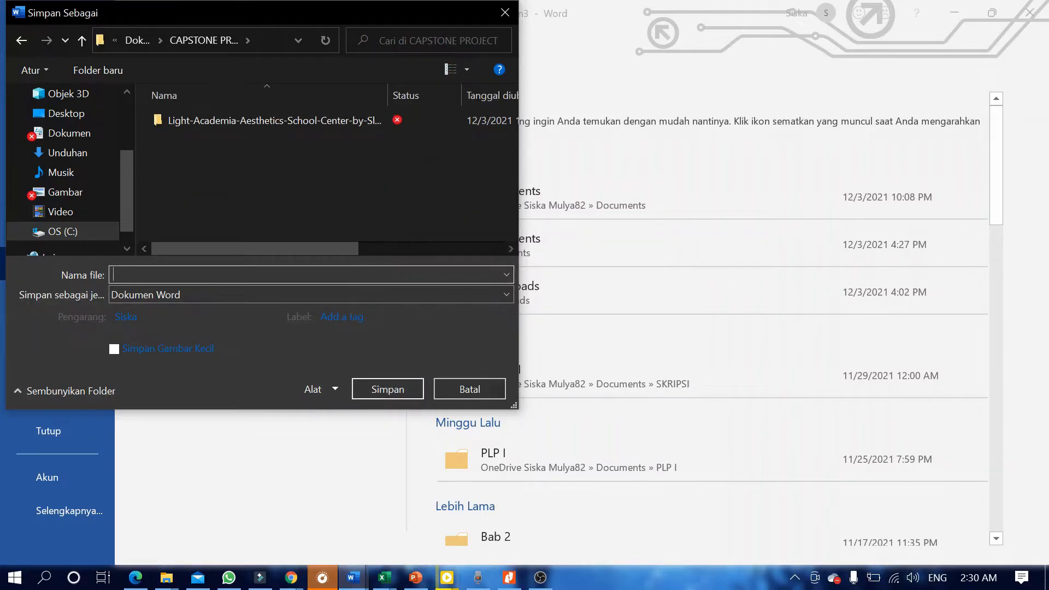
# Save the certificate as a PDF named 'Sertifikat Partisipant Workshop'.
pyautogui.write('Sertifik')
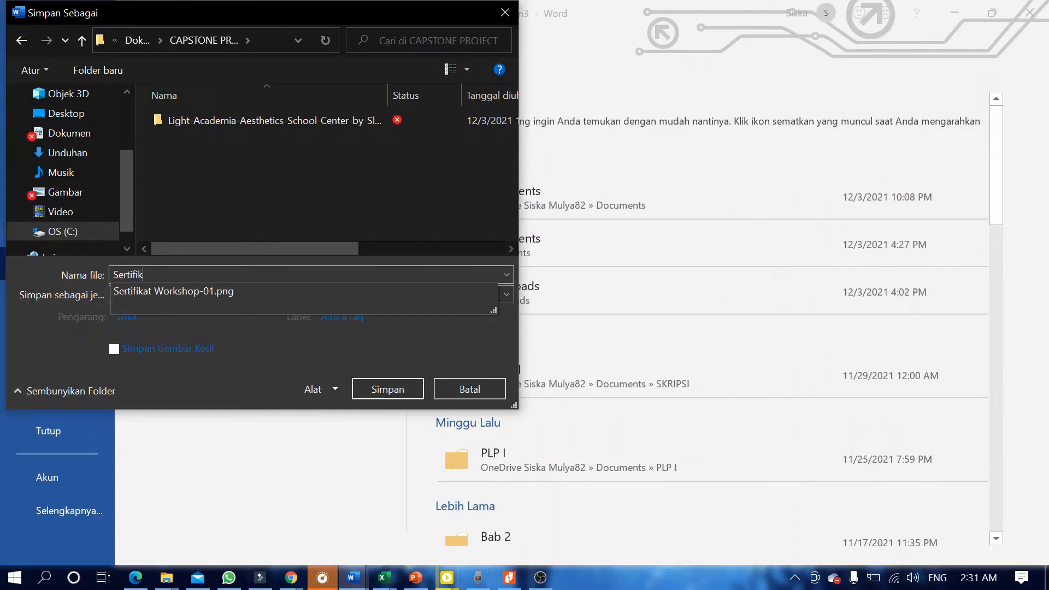
pyautogui.write('at Partisipant Workshop')
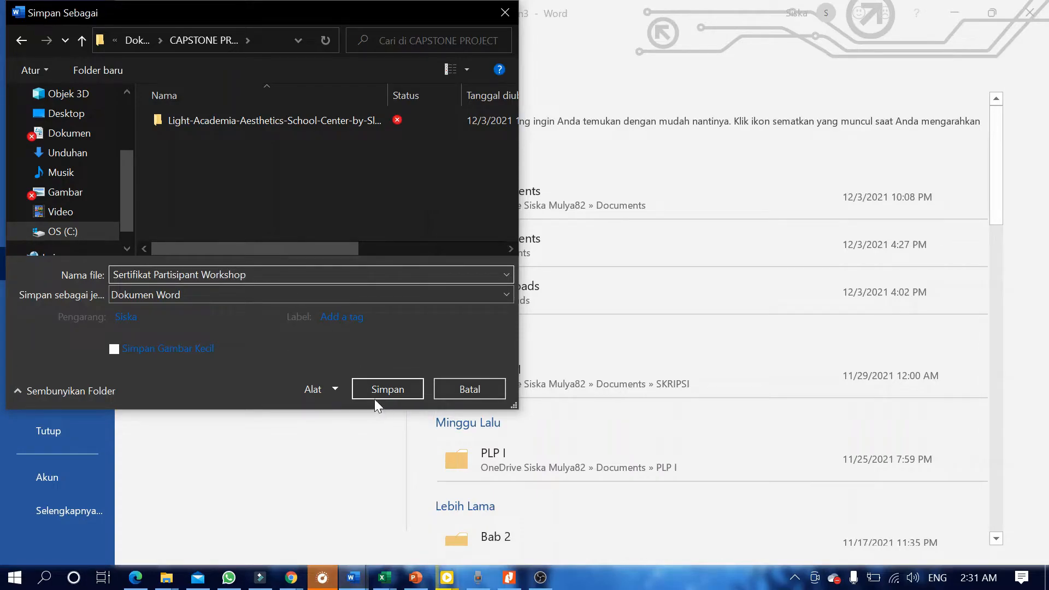
pyautogui.click(286, 295)
pyautogui.click(215, 388)
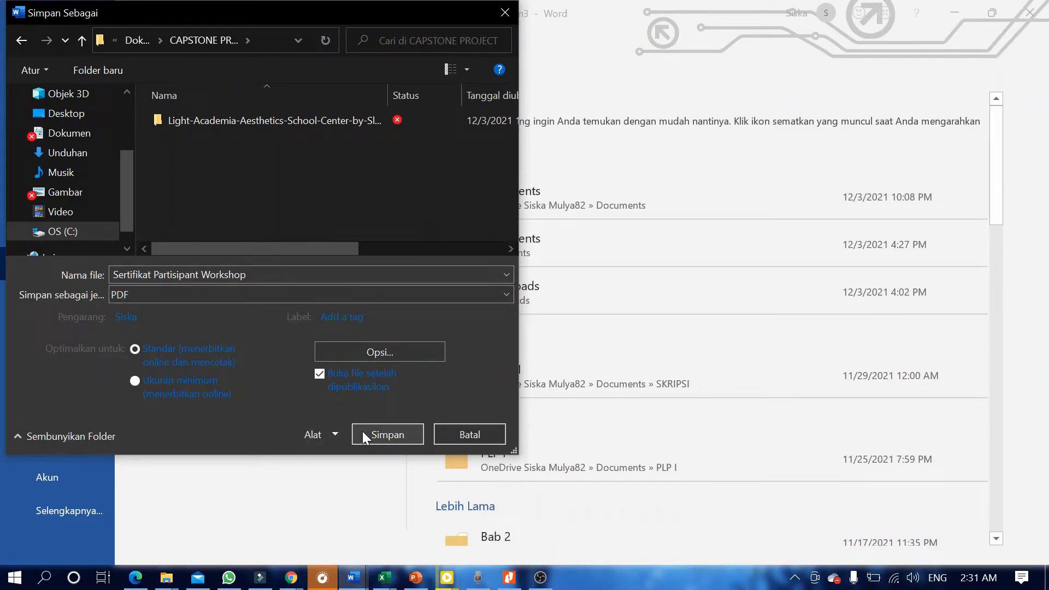
pyautogui.click(363, 433)
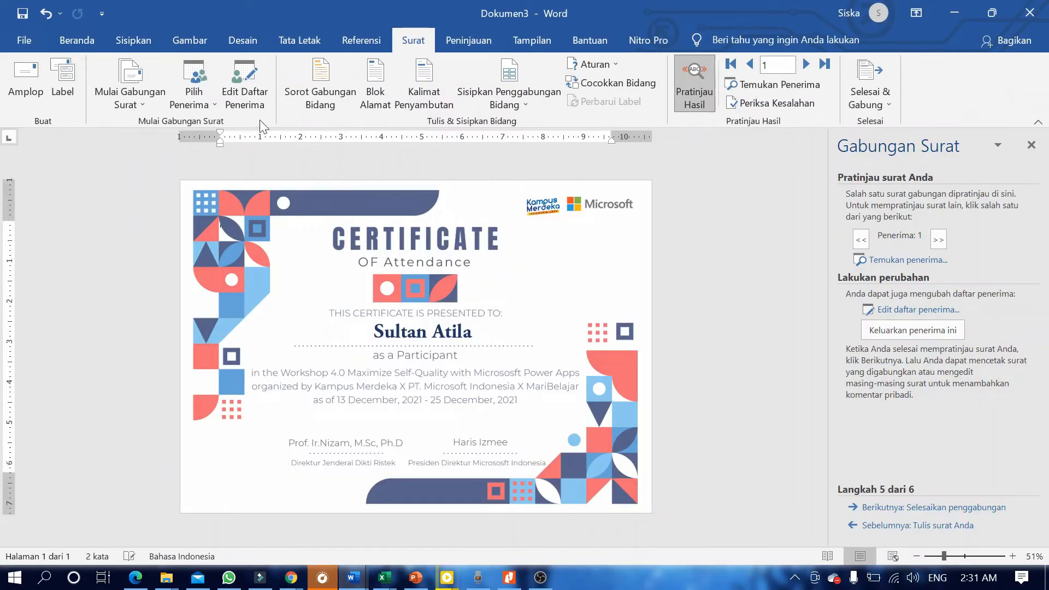
pyautogui.click(166, 578)
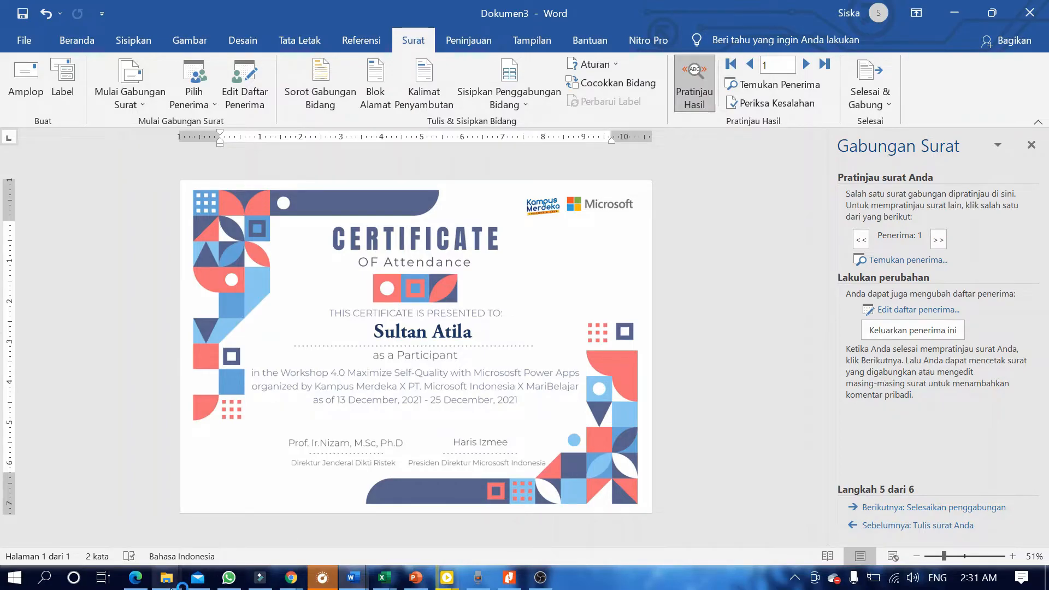
pyautogui.click(166, 578)
pyautogui.click(471, 332)
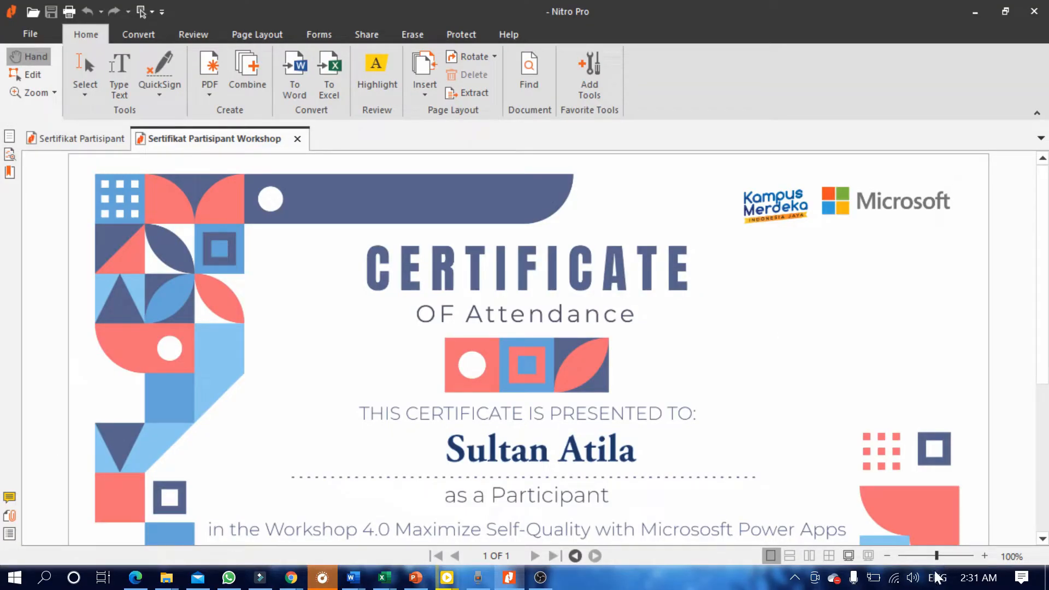
pyautogui.click(886, 556)
pyautogui.click(886, 556)
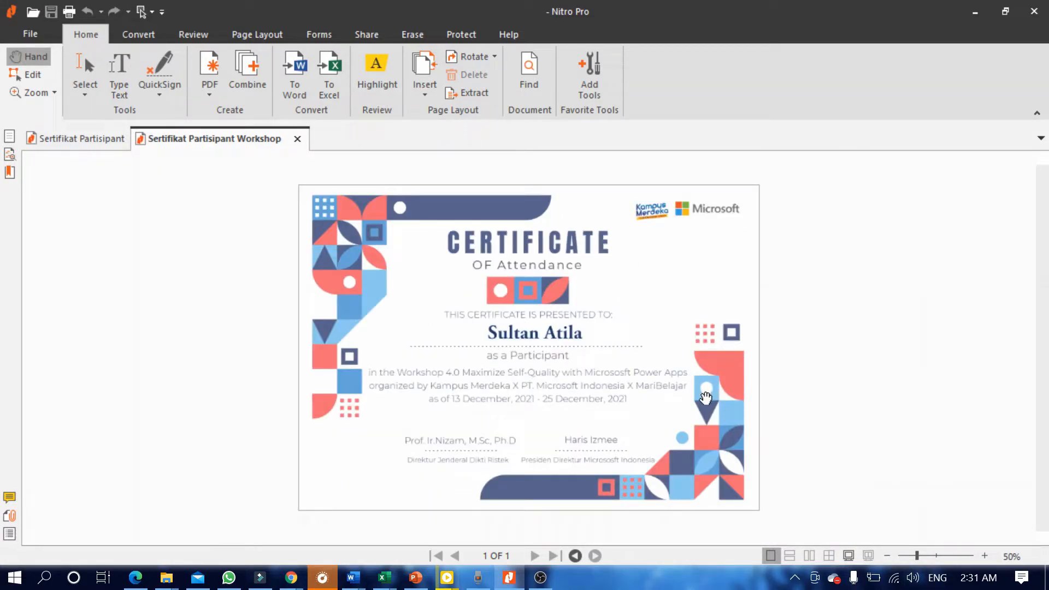
pyautogui.click(972, 10)
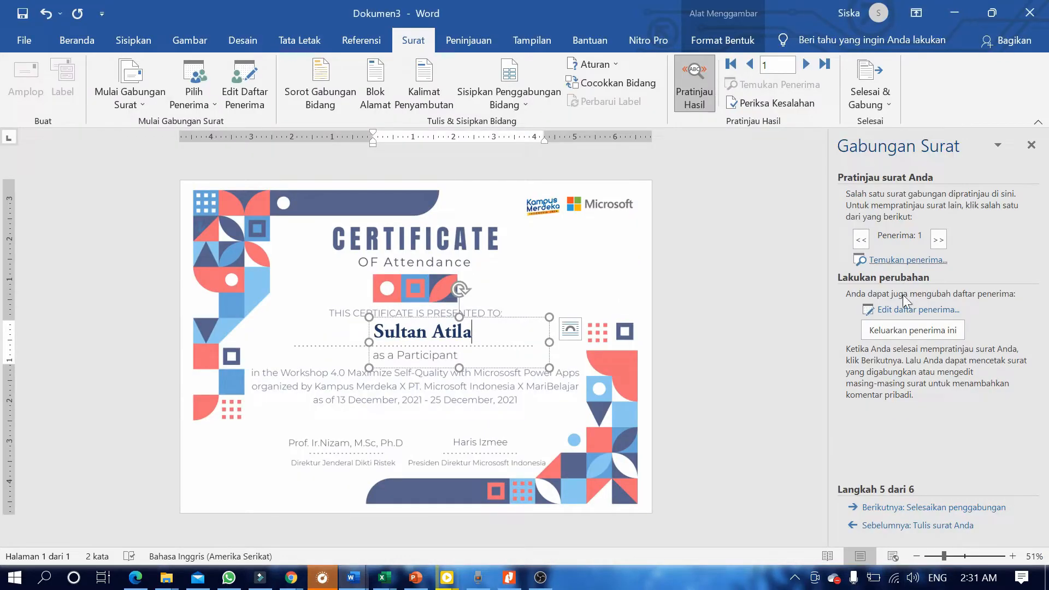
# On the second recipient's certificate, capitalise the surname's first letter to 'M'.
pyautogui.click(938, 240)
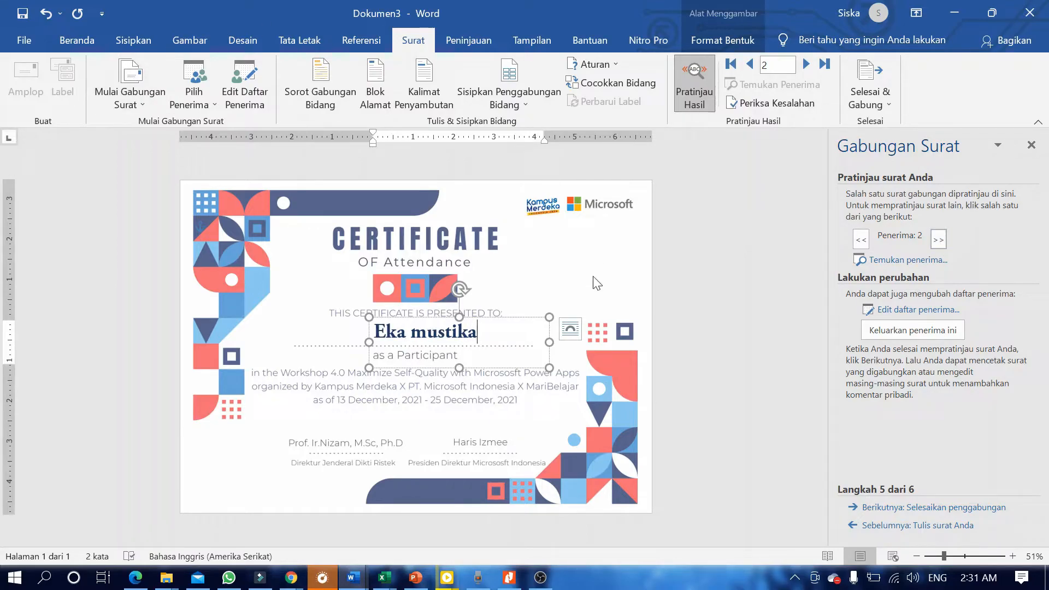
pyautogui.click(940, 240)
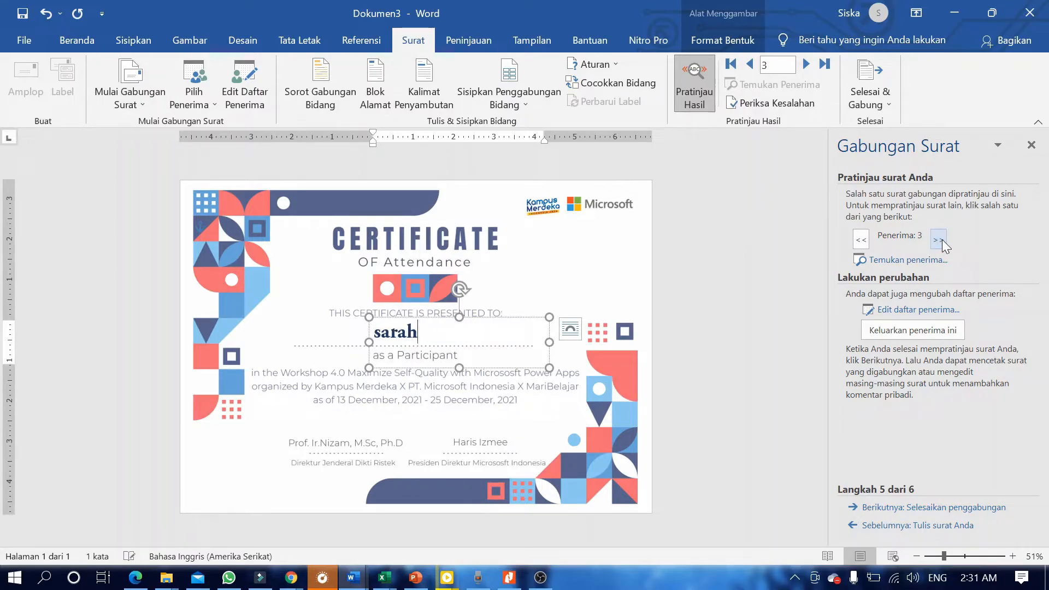
pyautogui.click(861, 240)
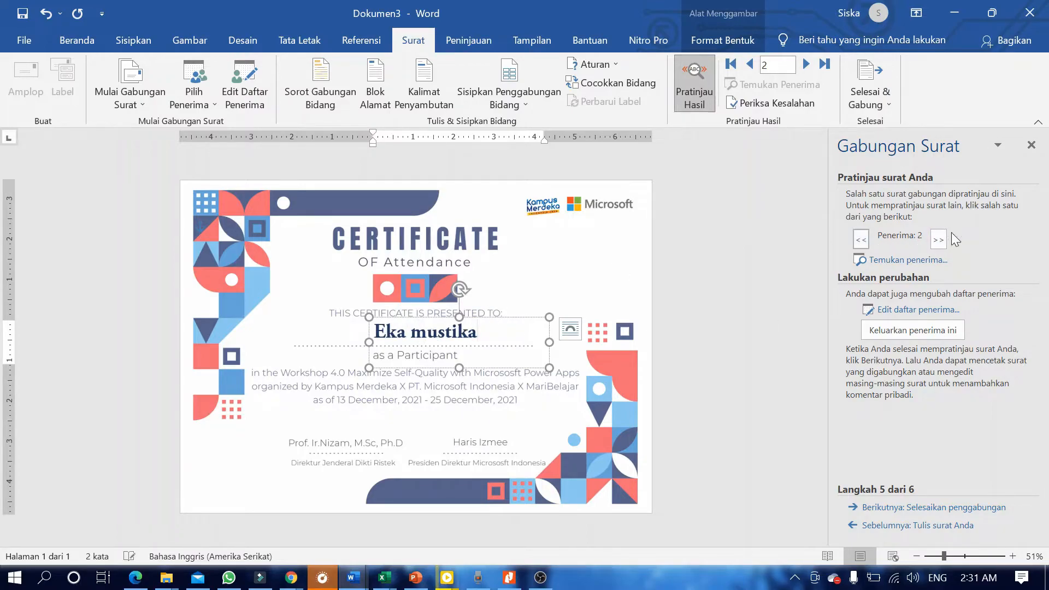
pyautogui.click(427, 332)
pyautogui.press('BackSpace')
pyautogui.write('M')
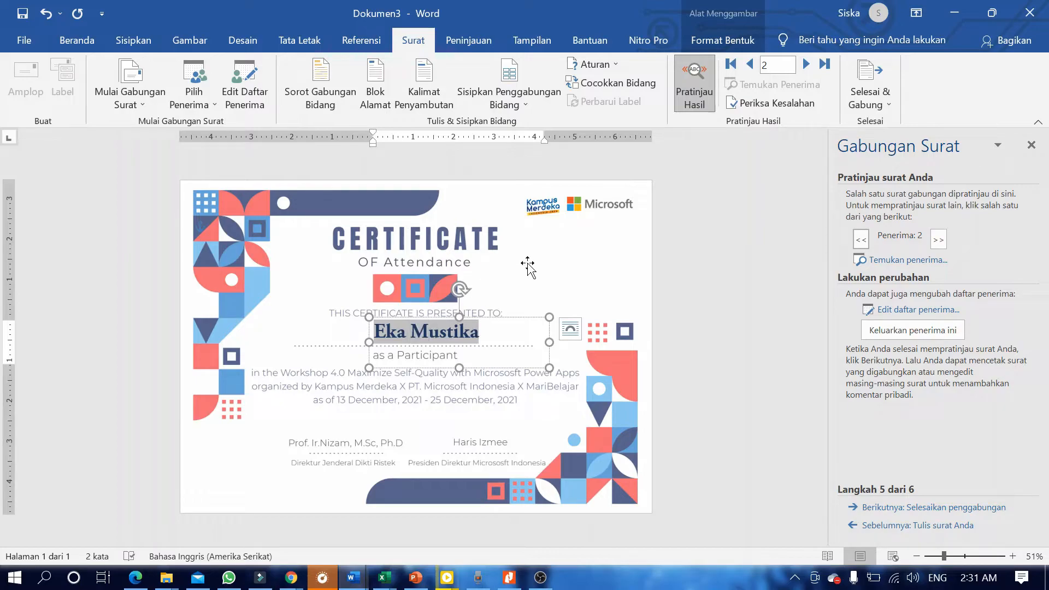
# Advance to recipient 4 and shift the name box left to centre the long name.
pyautogui.click(938, 239)
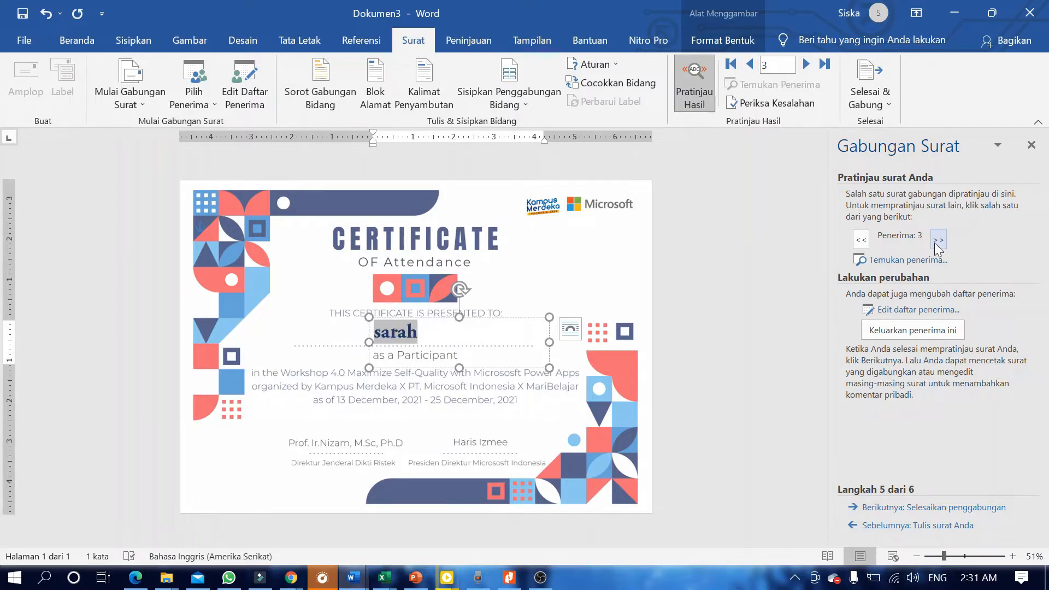
pyautogui.click(938, 240)
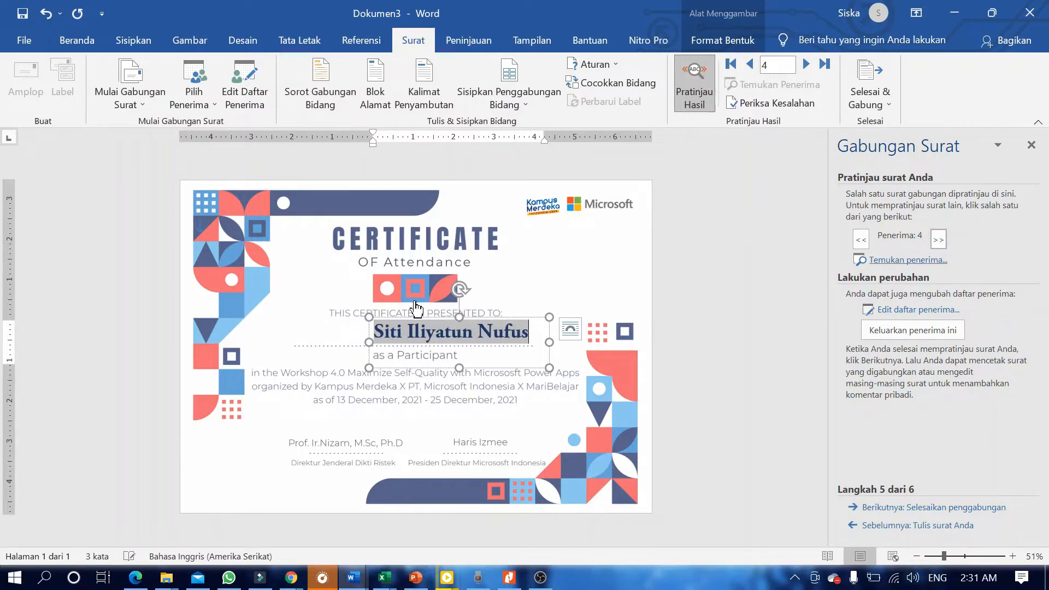
pyautogui.moveTo(512, 320); pyautogui.dragTo(477, 316)
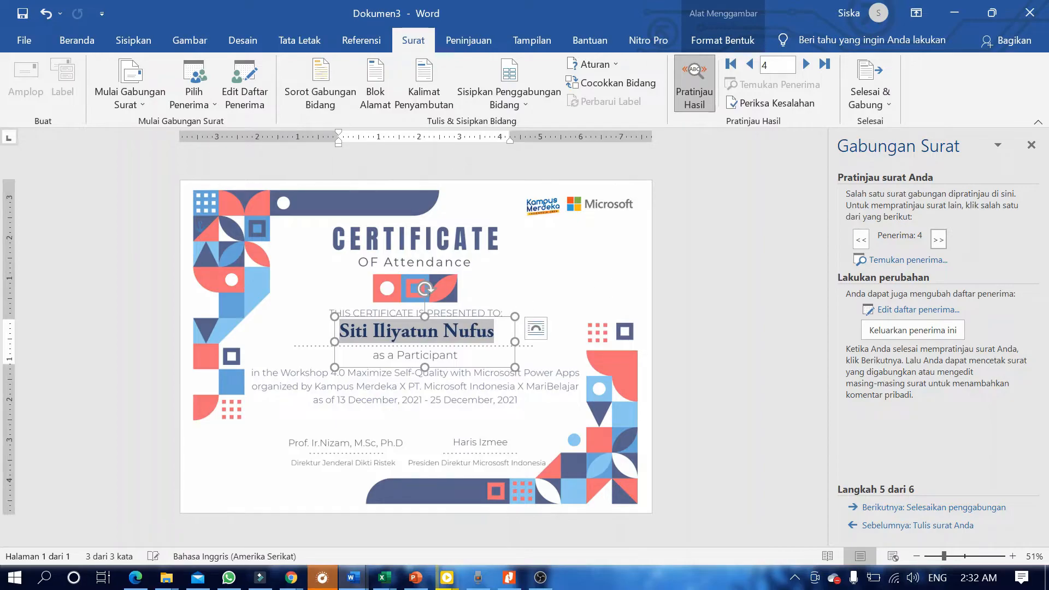
pyautogui.click(604, 281)
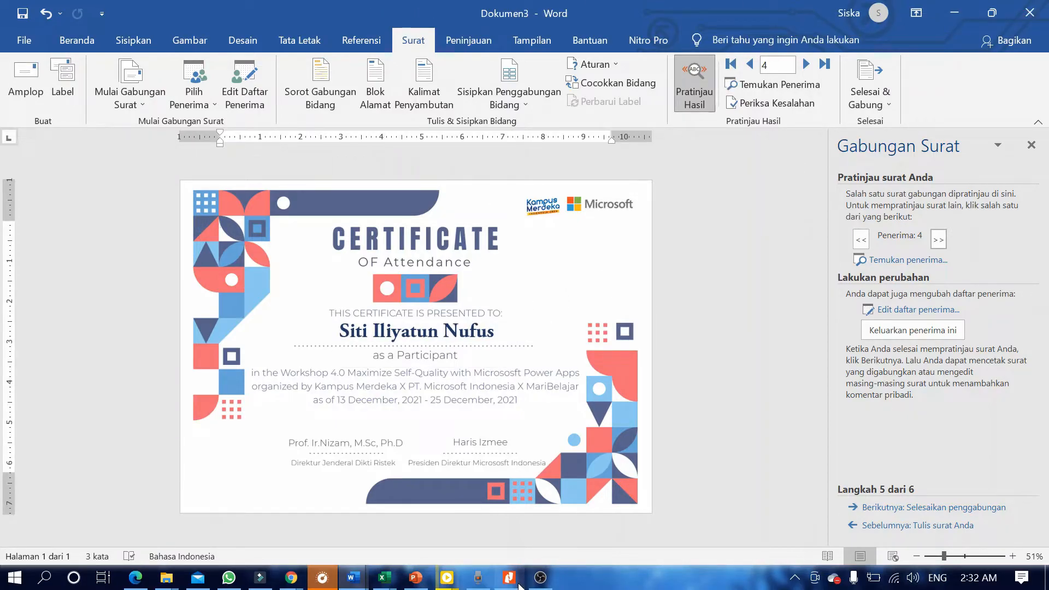
# Run a Bing search for 'msform' in Microsoft Edge.
pyautogui.moveTo(518, 585)
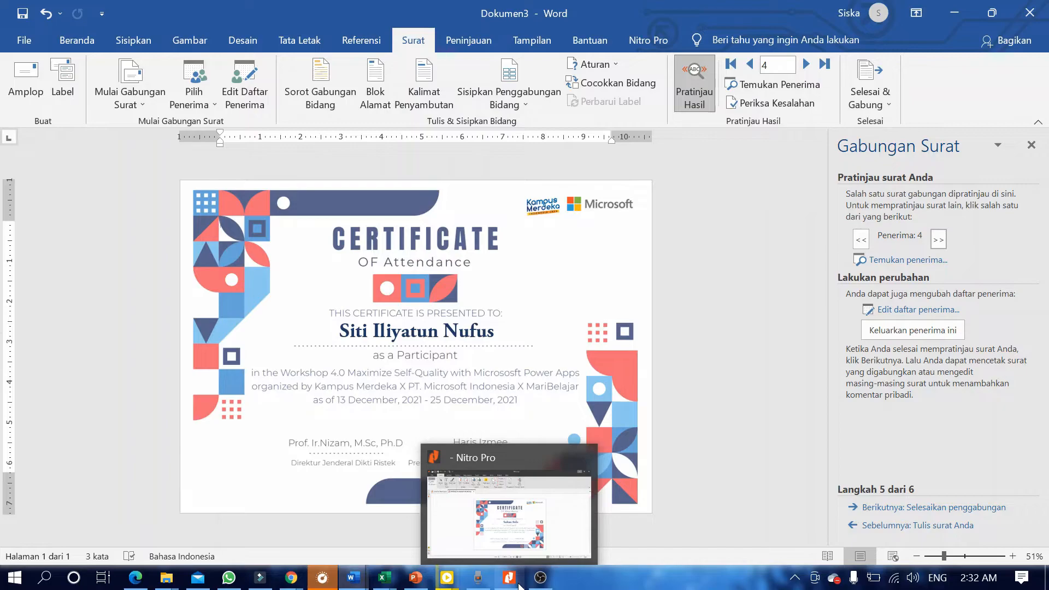
pyautogui.click(491, 321)
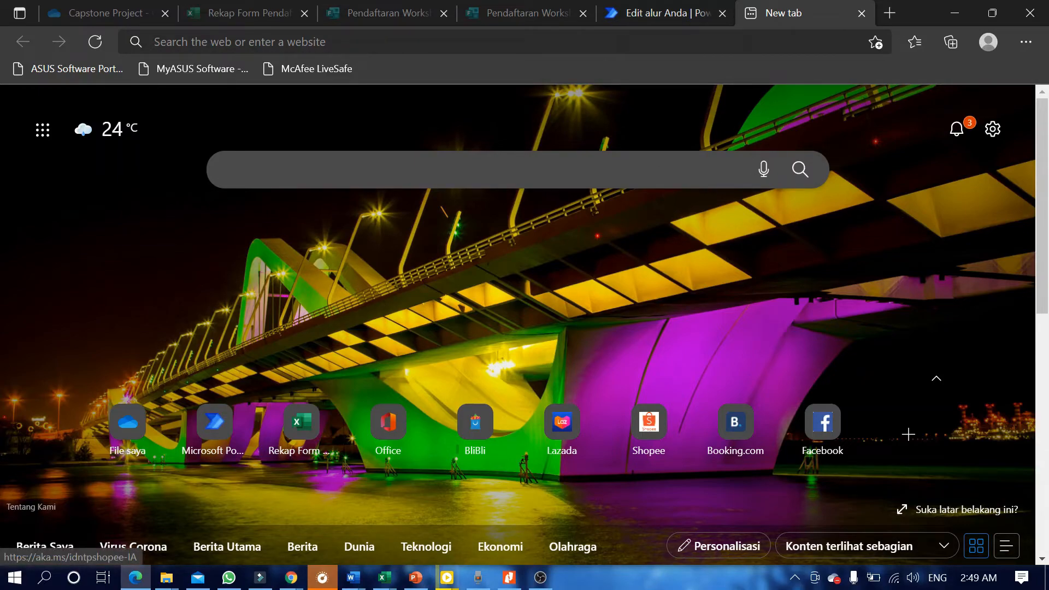
pyautogui.write('m')
pyautogui.press('BackSpace')
pyautogui.write('msform')
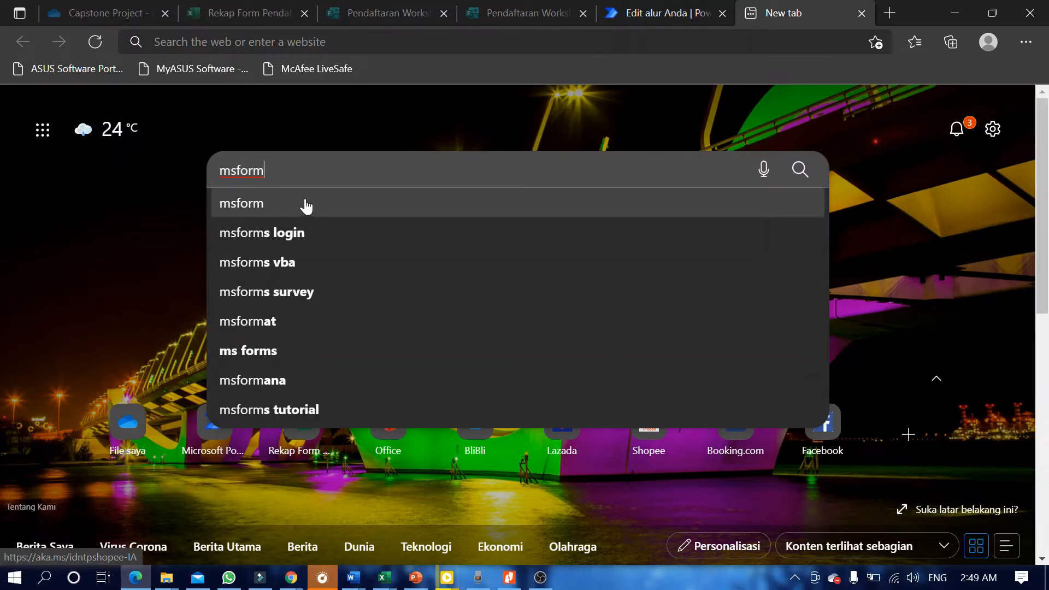
pyautogui.click(306, 207)
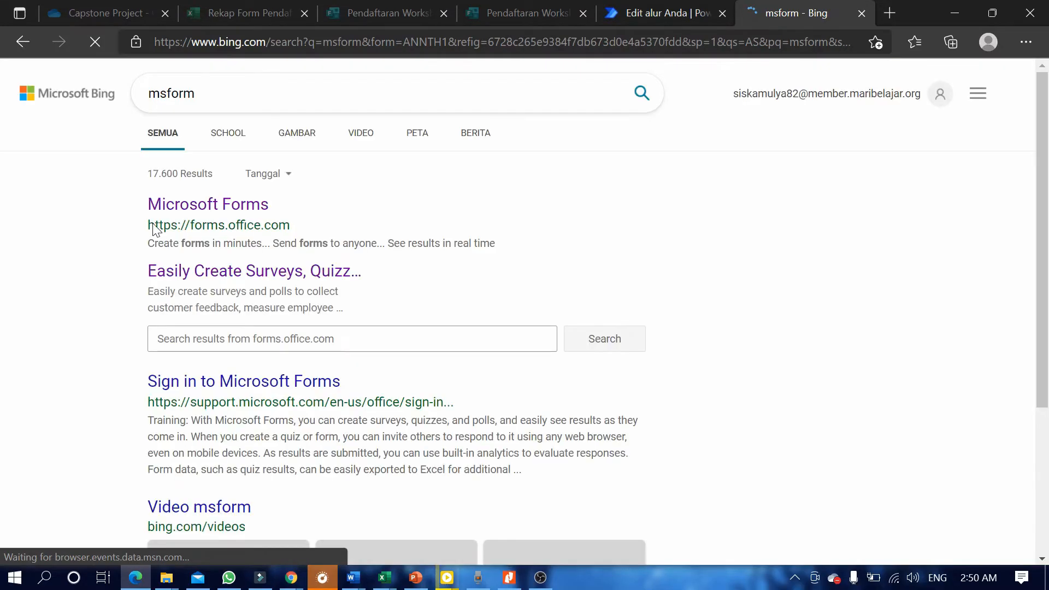
# Open Microsoft Forms, open the Feedback Workshop 4.0 form, and show its sharing options.
pyautogui.click(224, 206)
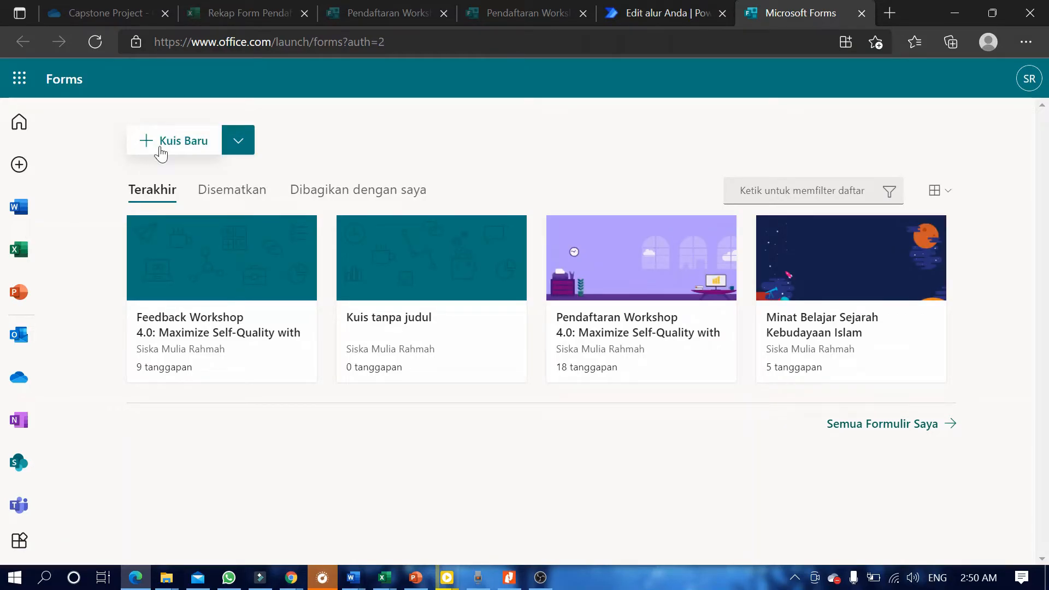
pyautogui.click(160, 155)
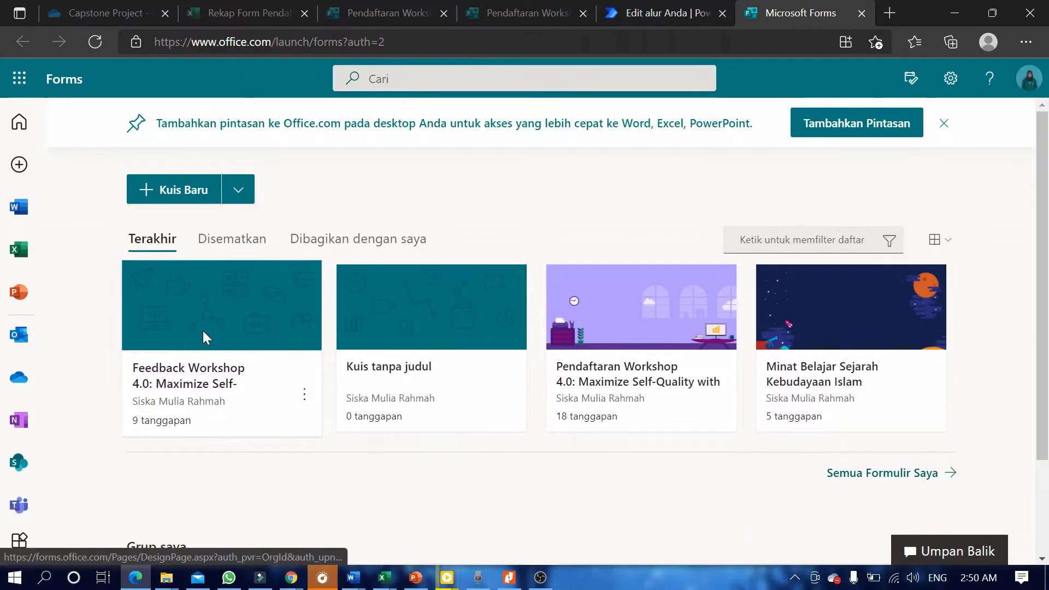
pyautogui.click(204, 331)
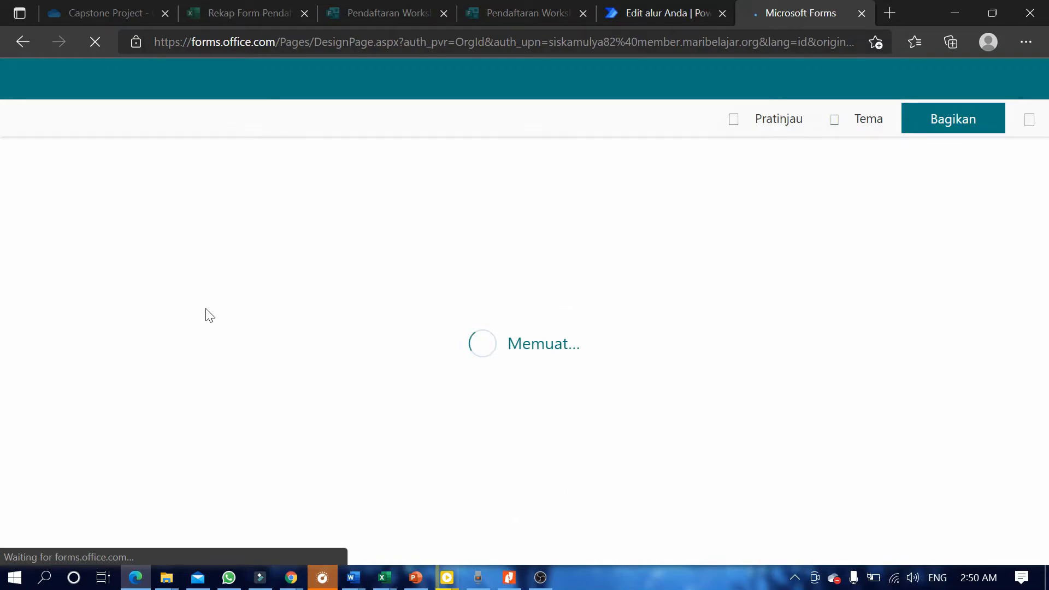
pyautogui.rightClick(1034, 98)
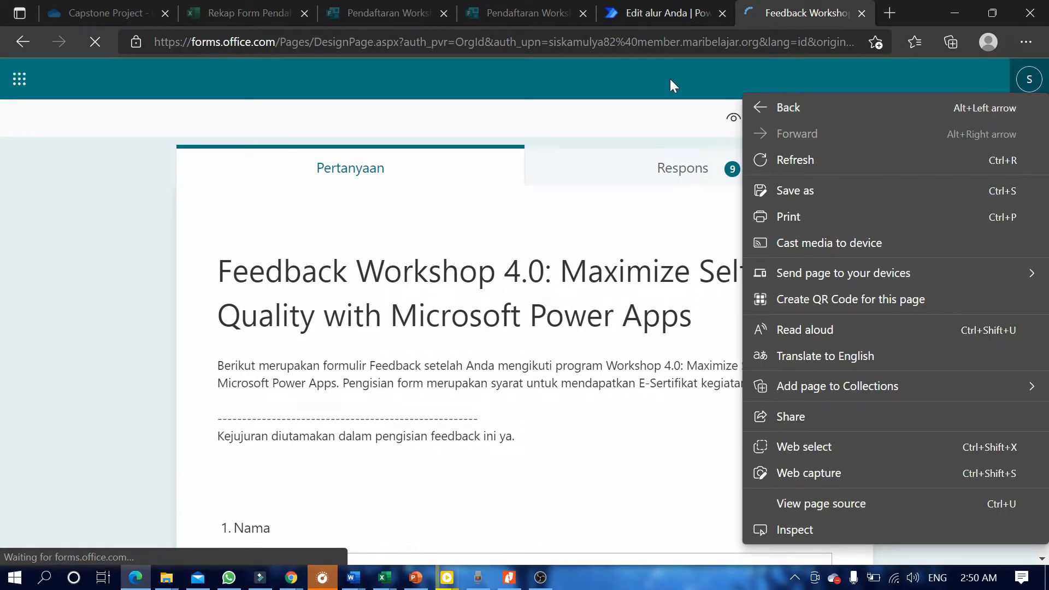
pyautogui.click(669, 85)
pyautogui.click(934, 124)
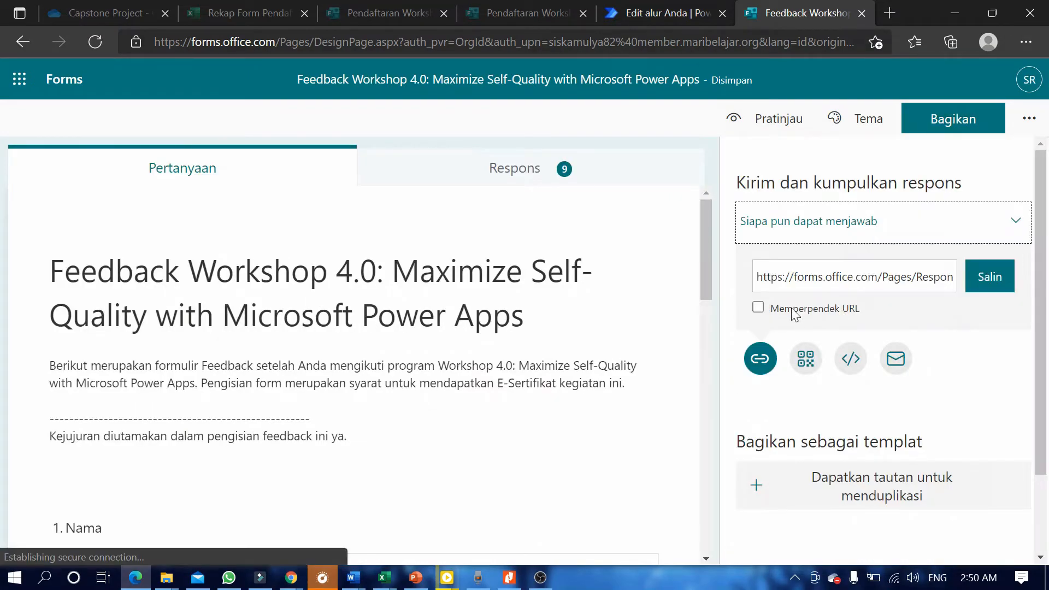
# Copy the feedback form's response link and load it in a new browser tab.
pyautogui.click(1010, 281)
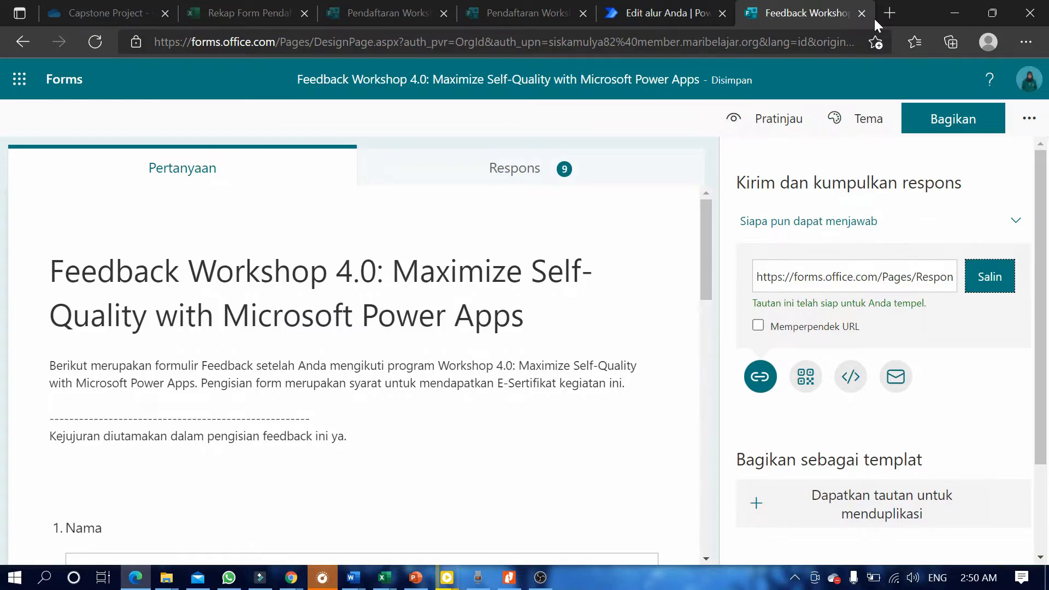
pyautogui.click(890, 12)
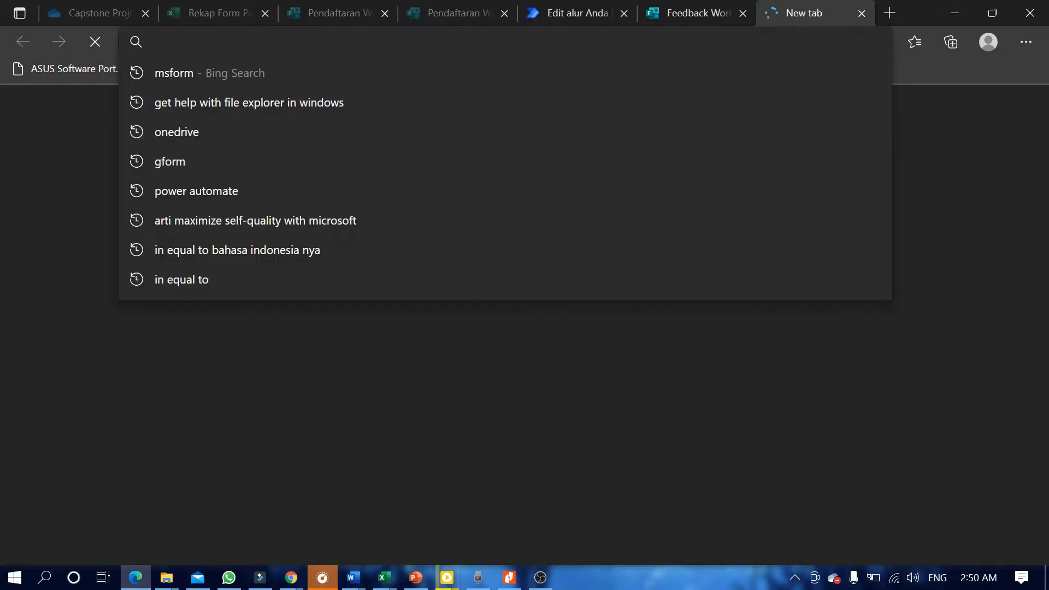
pyautogui.hotkey('ctrl', 'v')
pyautogui.press('Return')
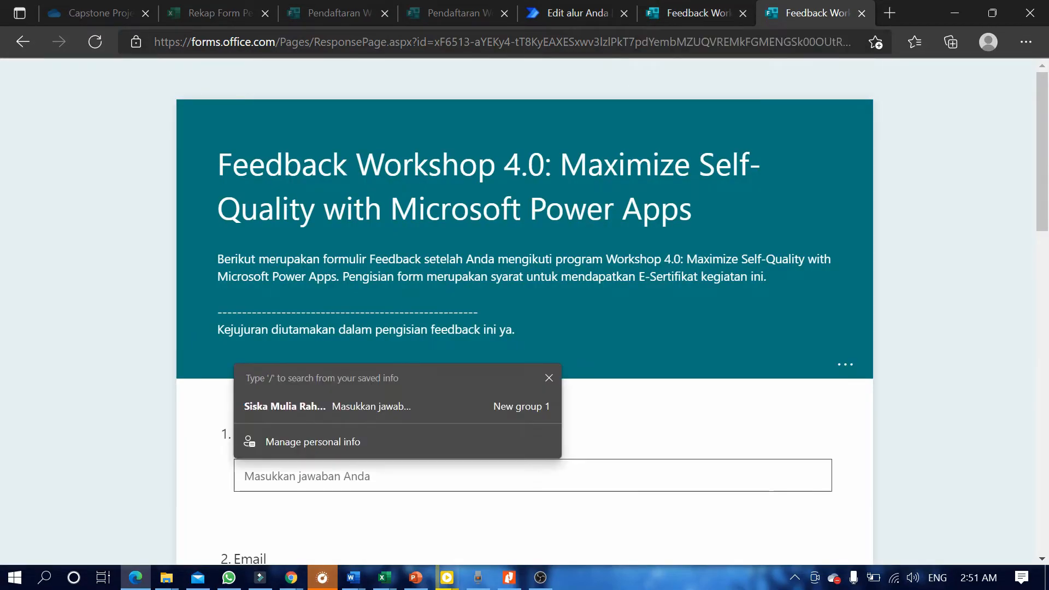
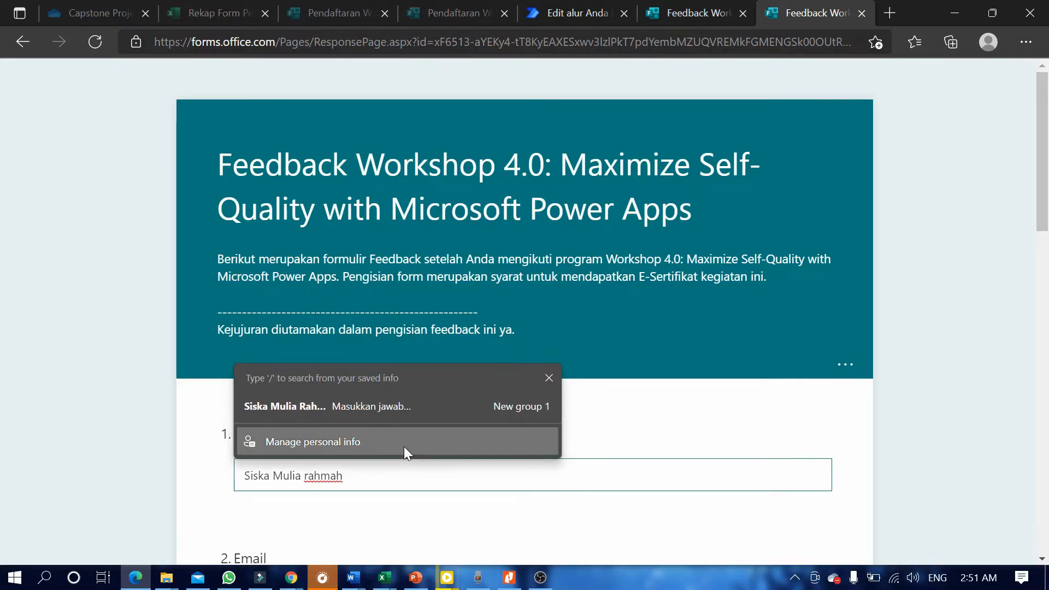
# Enter the respondent's full name under Nama and begin their e-mail address under Email.
pyautogui.hotkey('ctrl', 'Left')
pyautogui.press('Delete')
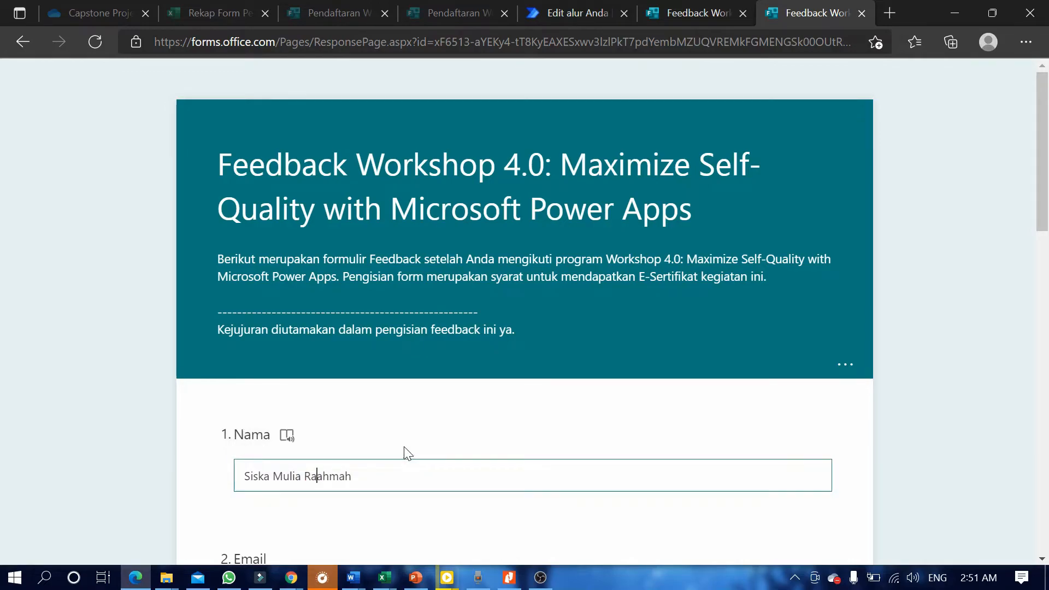
pyautogui.scroll(-1, 399, 456)
pyautogui.press('Tab')
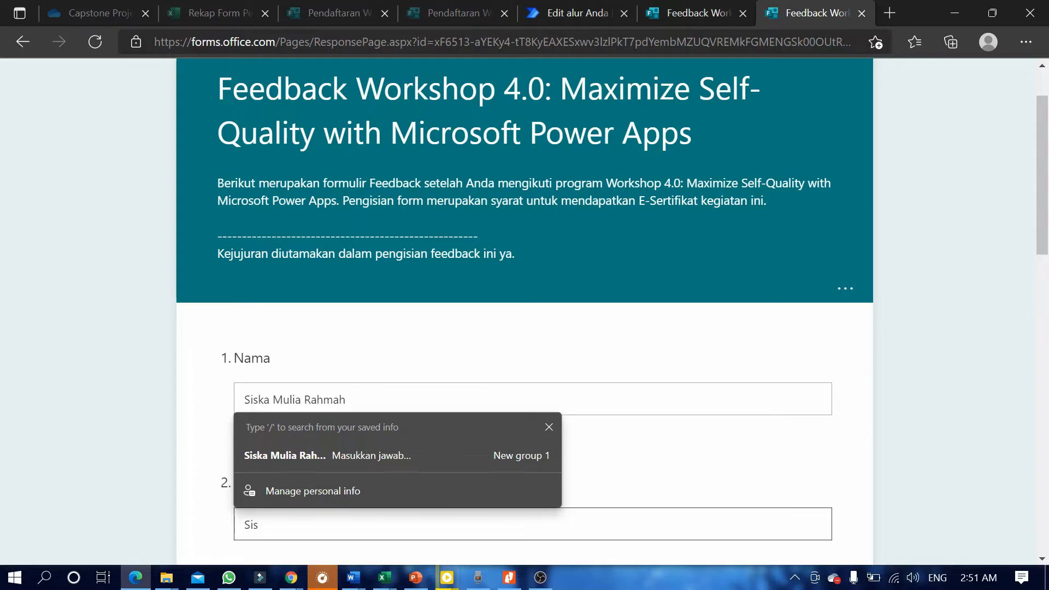
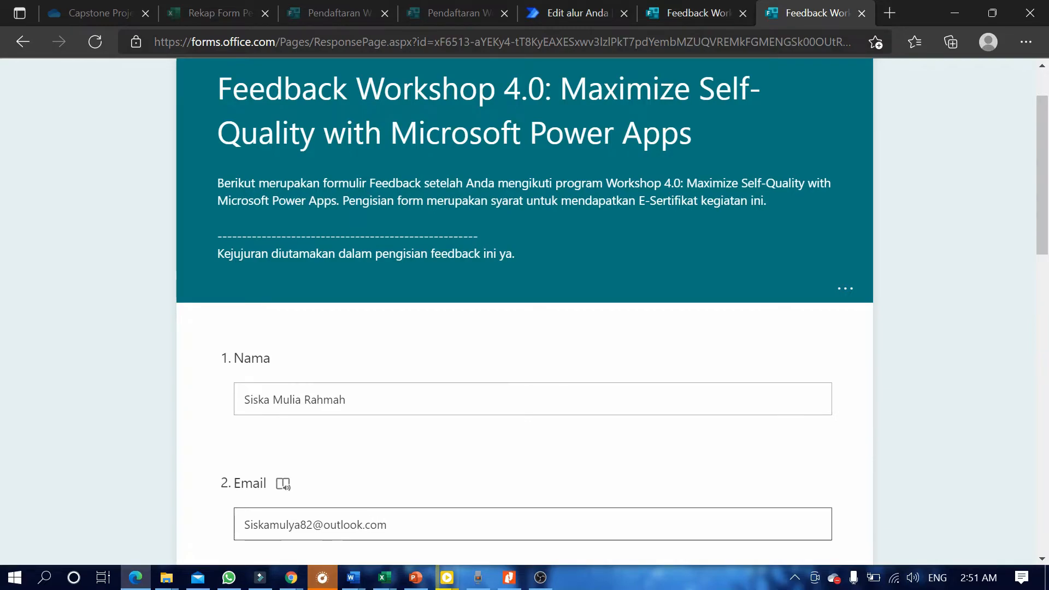
# Answer Ya for previous attendance and rate Pembicara/Mentor and Penyelenggara Sangat baik, Materi and Metode Baik.
pyautogui.scroll(-3, 321, 503)
pyautogui.click(264, 490)
pyautogui.scroll(-5, 337, 405)
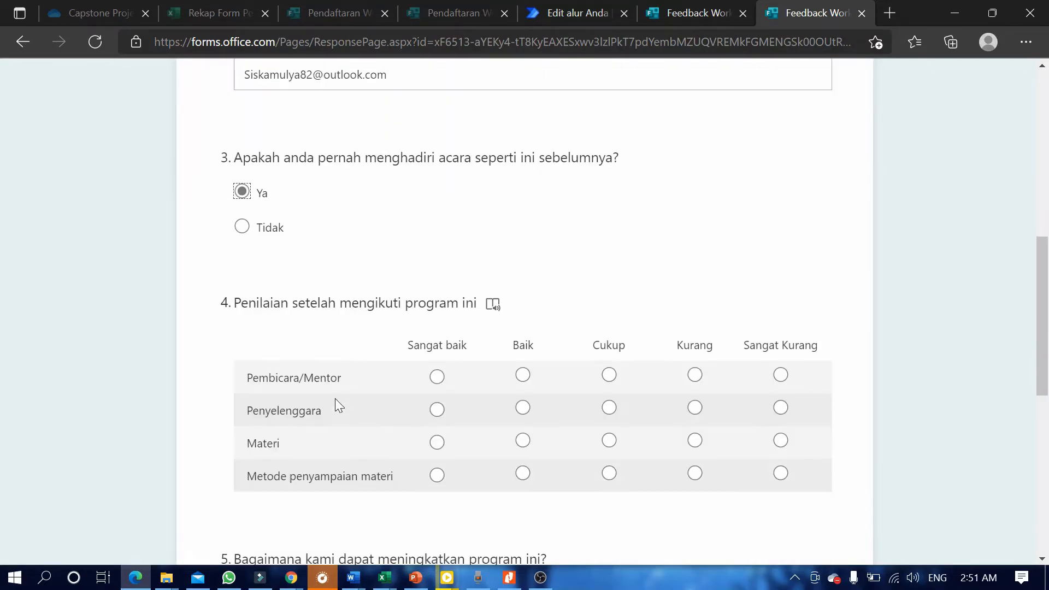
pyautogui.click(437, 370)
pyautogui.click(437, 402)
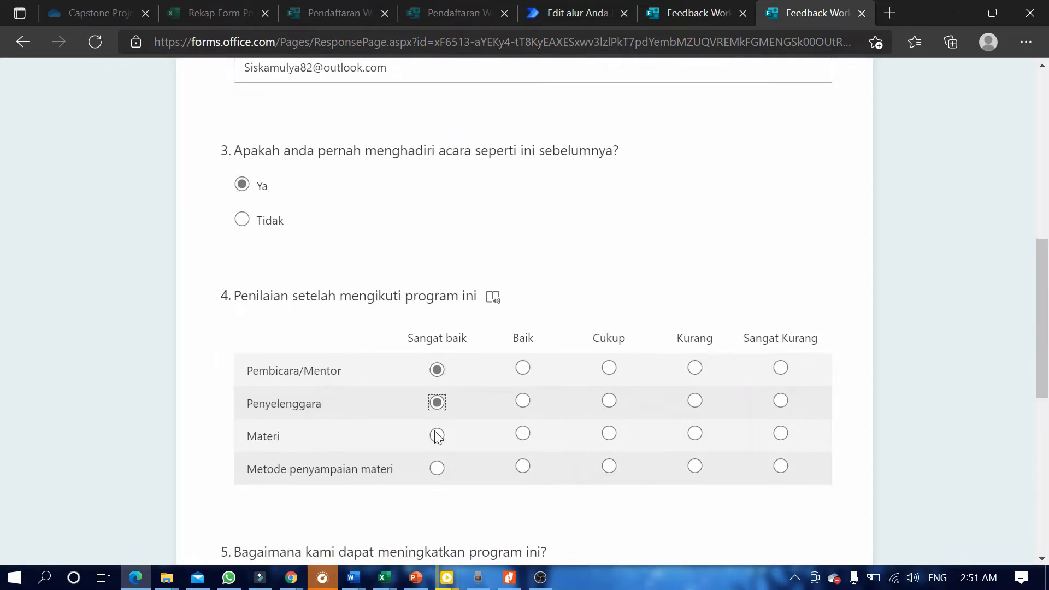
pyautogui.click(526, 436)
pyautogui.click(523, 466)
pyautogui.scroll(-4, 523, 466)
# Write the improvement suggestion, give 4 stars, submit the response, and return to the flow tab.
pyautogui.click(448, 377)
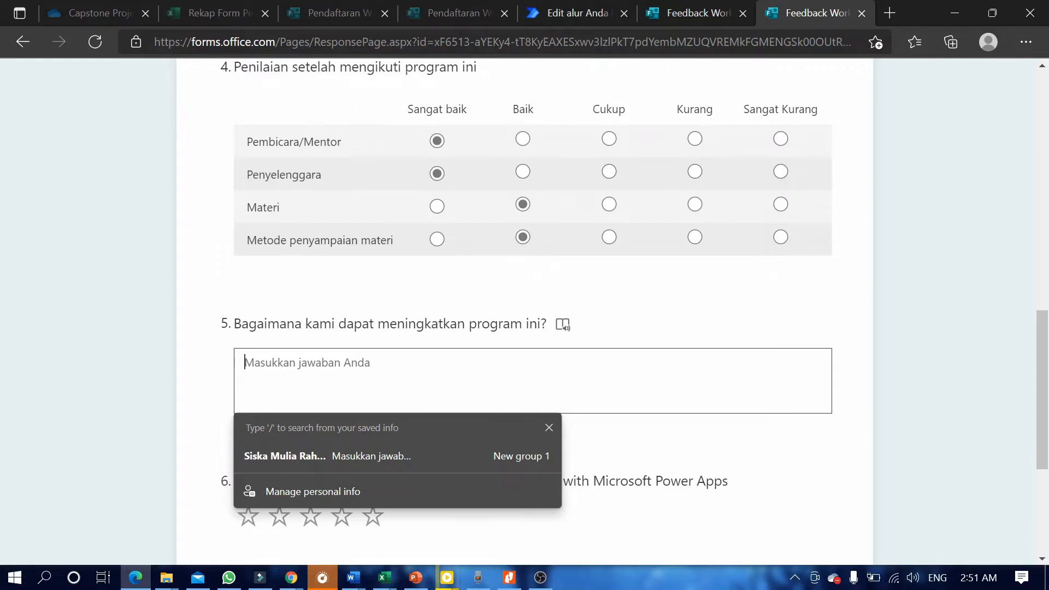
pyautogui.write('Untuk materi')
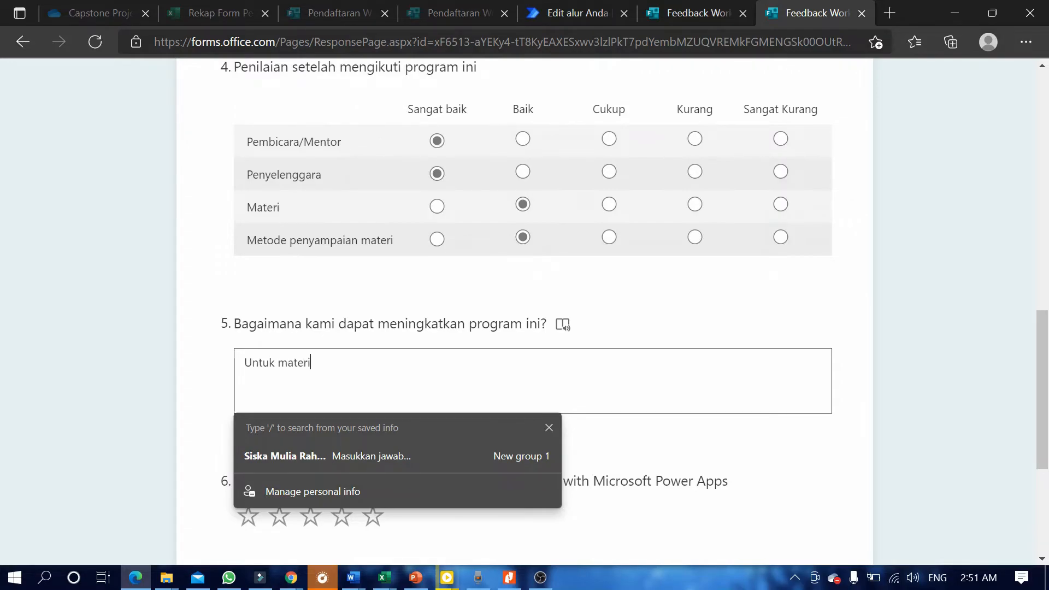
pyautogui.write(' lebih lebih di eksplor')
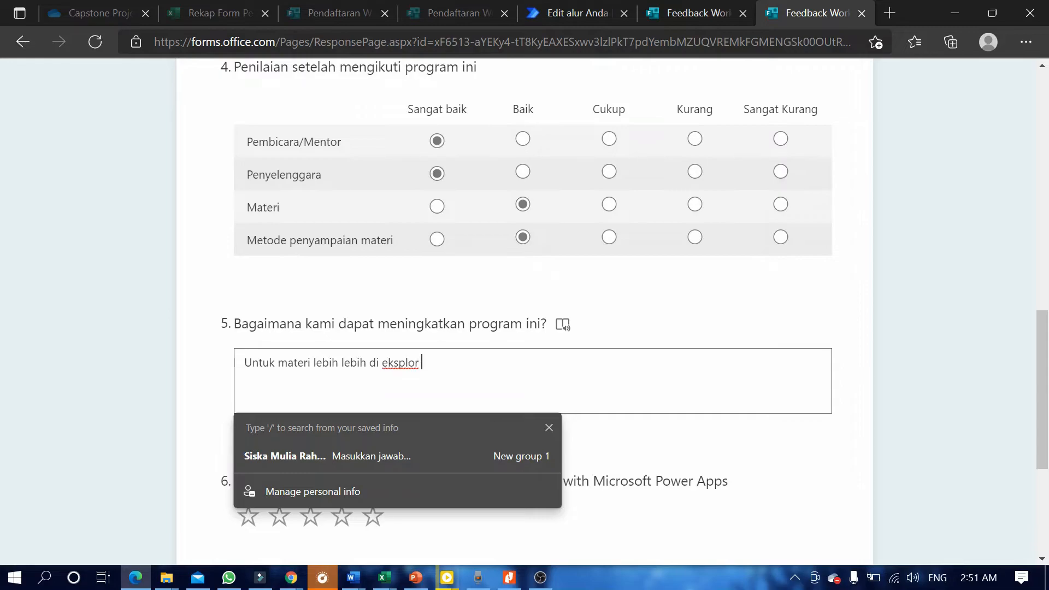
pyautogui.write('e lagii agar tidak mon')
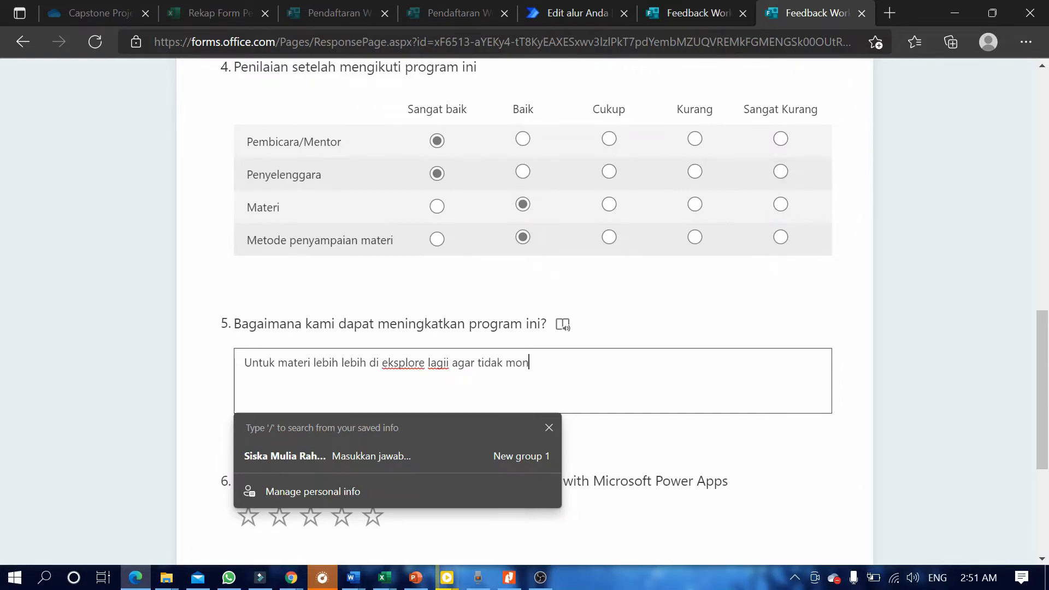
pyautogui.write('oton kemudian iringi ')
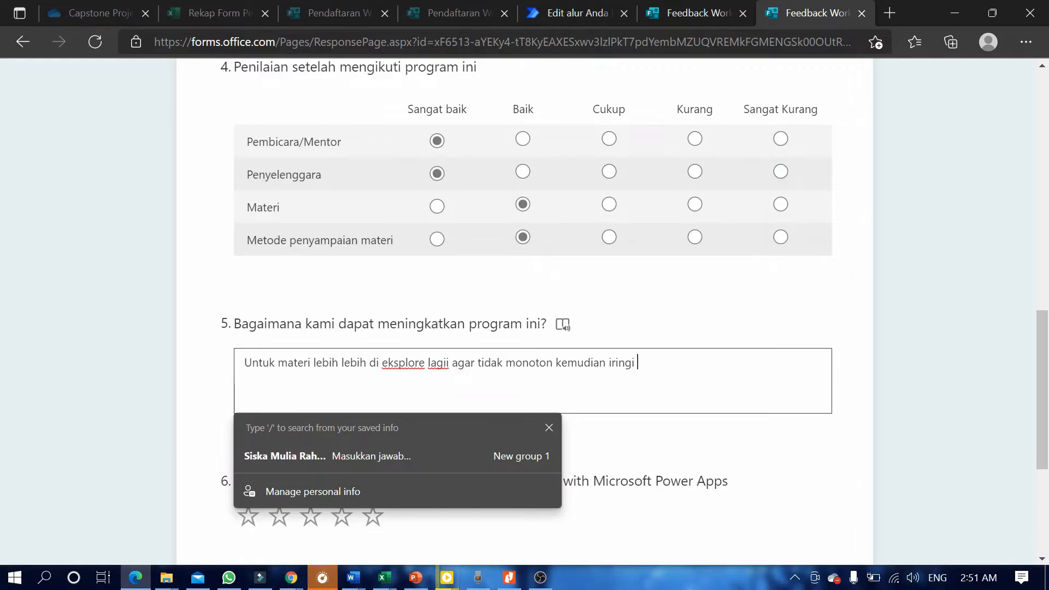
pyautogui.write('ice breaking agar tida')
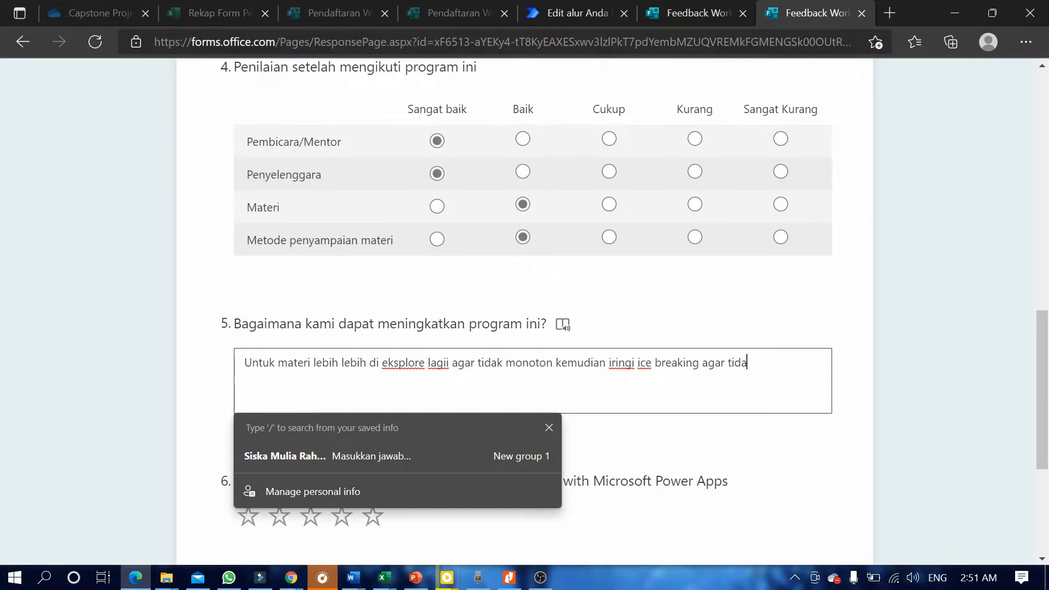
pyautogui.write('k bosan.')
pyautogui.click(627, 435)
pyautogui.click(373, 516)
pyautogui.click(341, 516)
pyautogui.scroll(-5, 381, 414)
pyautogui.click(326, 337)
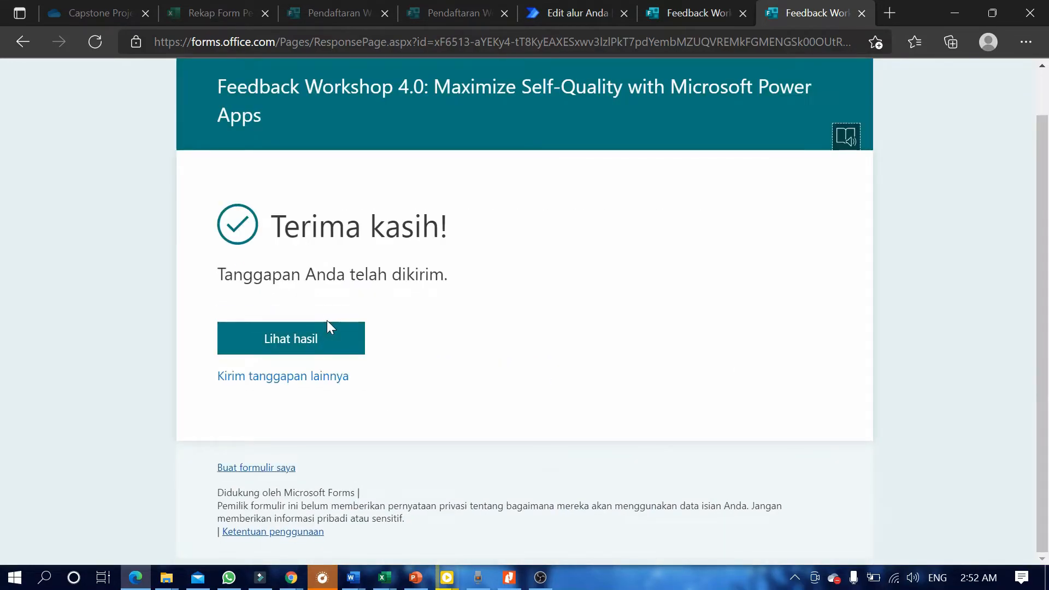
pyautogui.scroll(2, 885, 183)
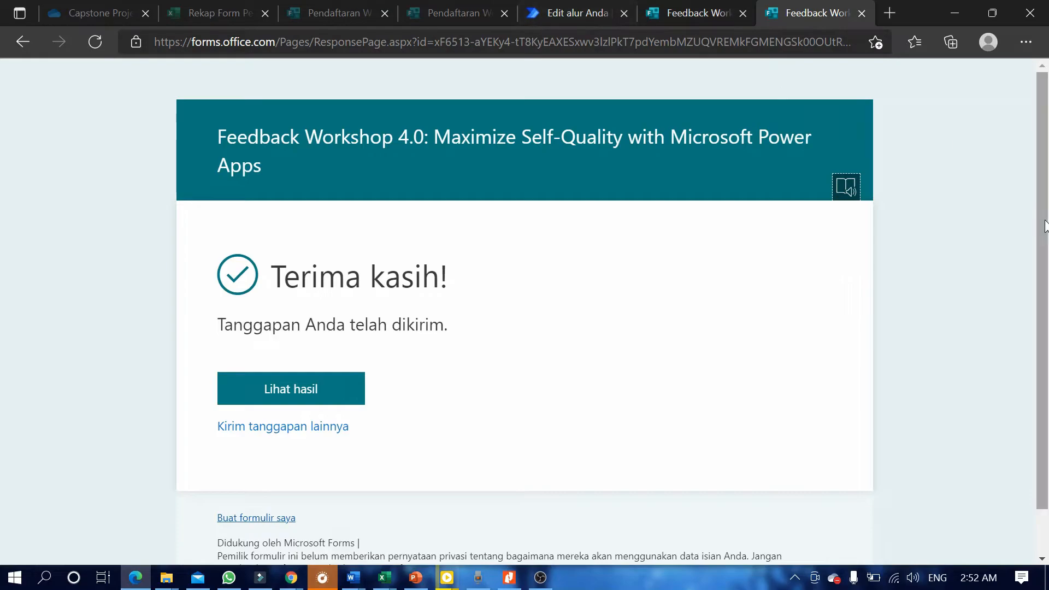
pyautogui.click(585, 9)
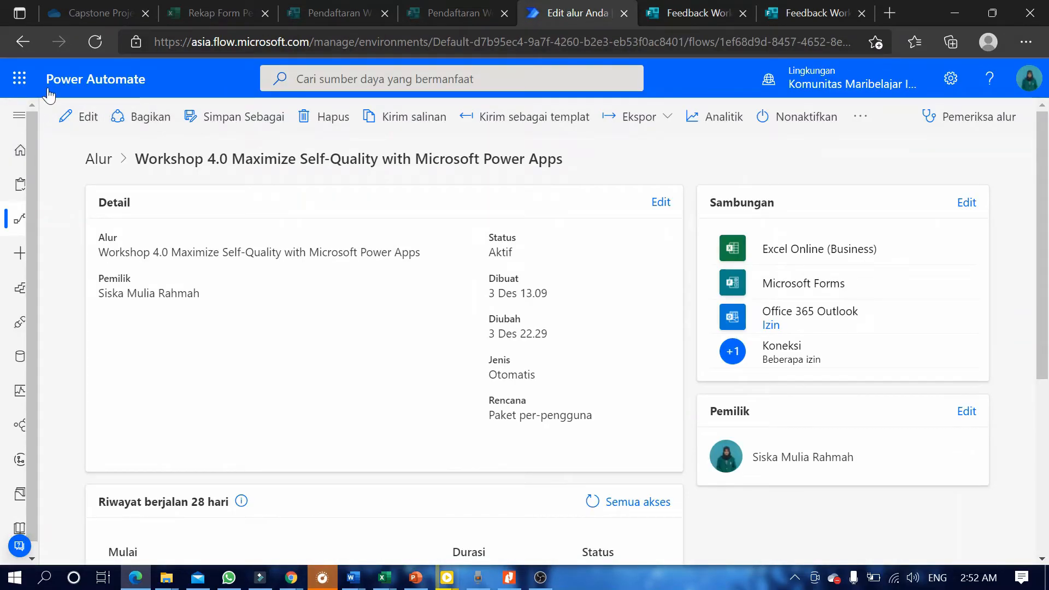
# Exit the Workshop 4.0 flow editor without saving and open the Alur saya flows list.
pyautogui.click(22, 42)
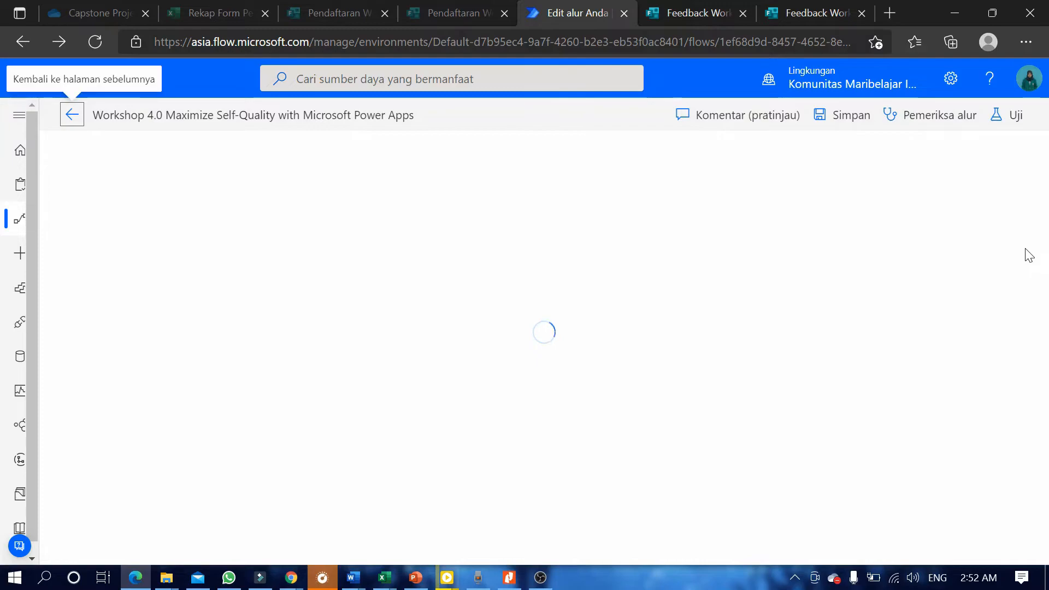
pyautogui.click(73, 119)
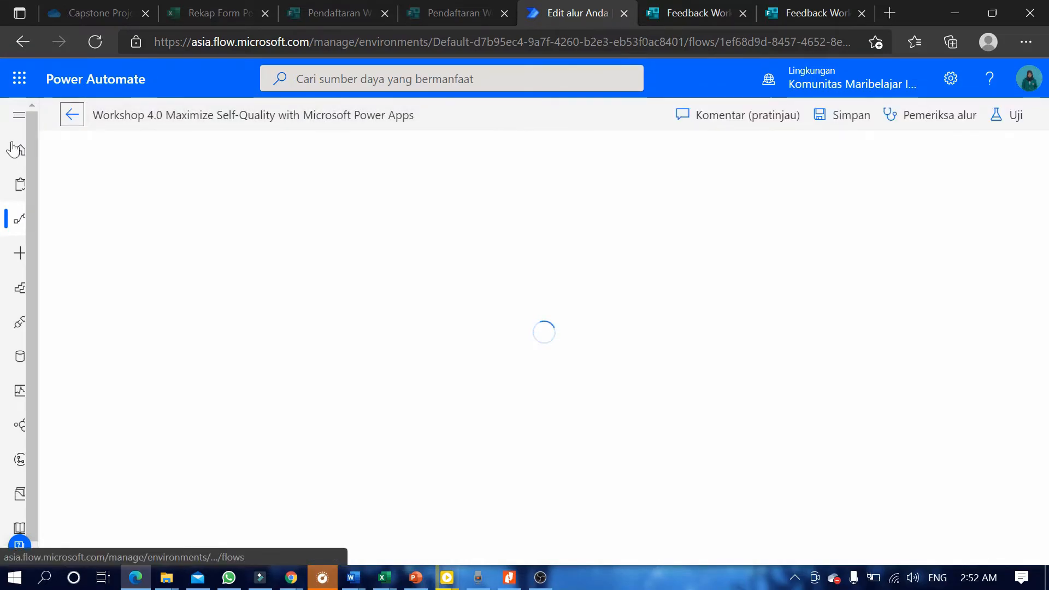
pyautogui.click(20, 220)
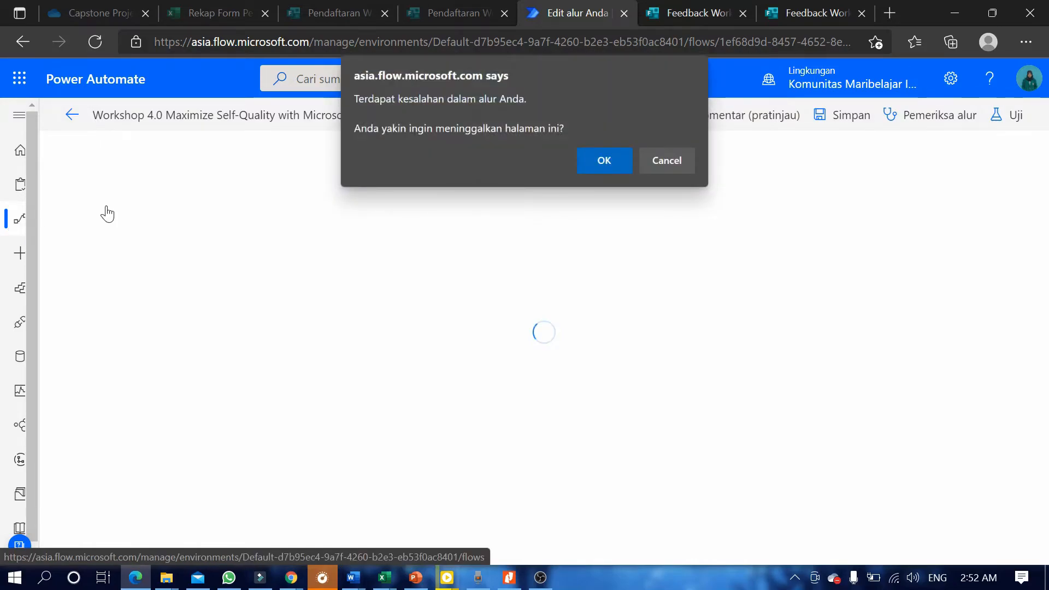
pyautogui.click(600, 166)
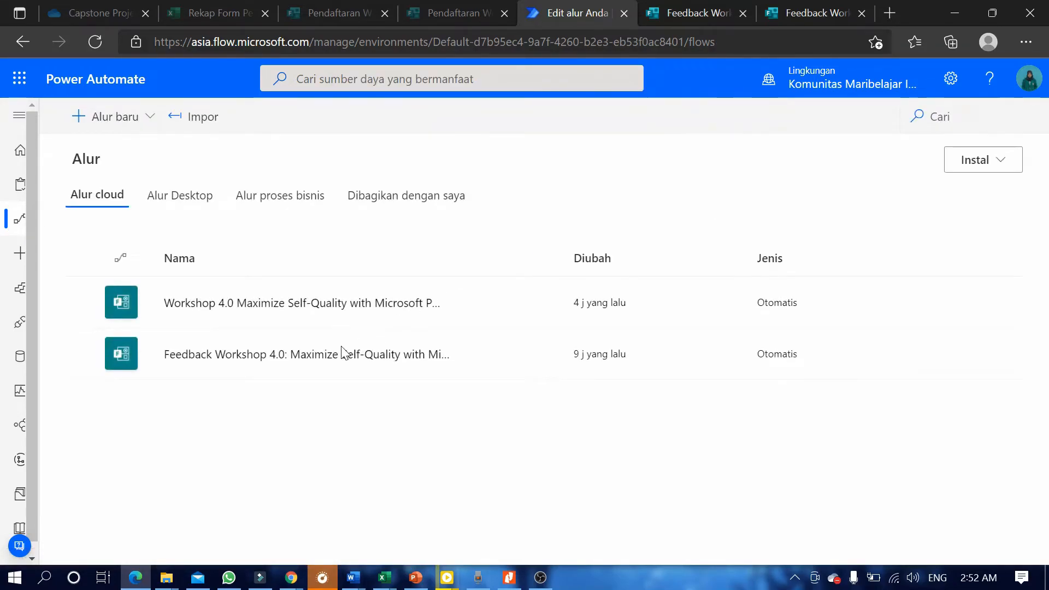
# Edit the Feedback Workshop 4.0 flow, set its trigger form to Feedback Workshop 4.0, and expand Dapatkan detail tanggapan.
pyautogui.click(313, 359)
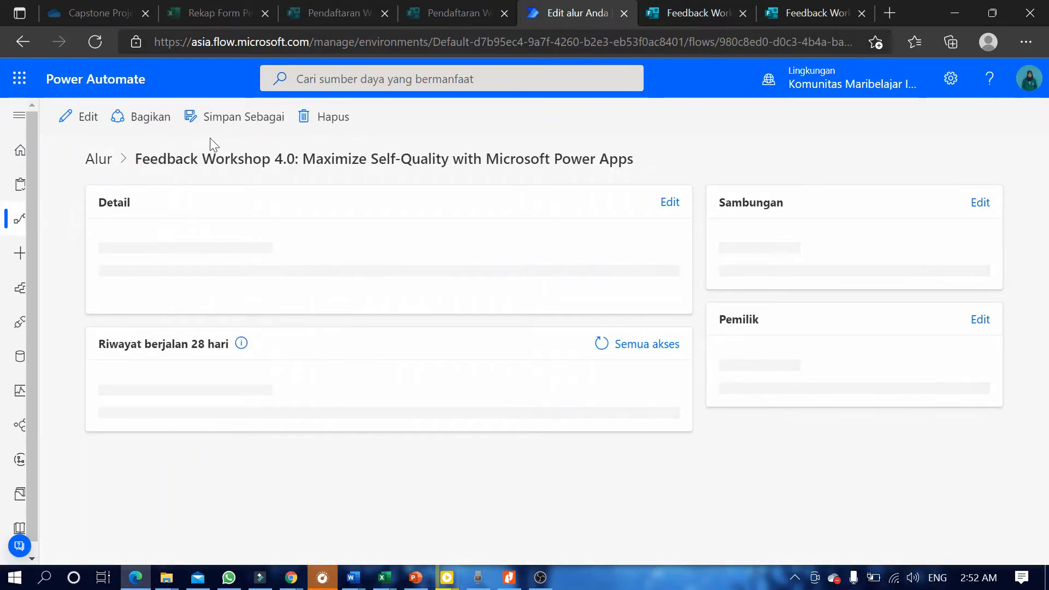
pyautogui.click(87, 117)
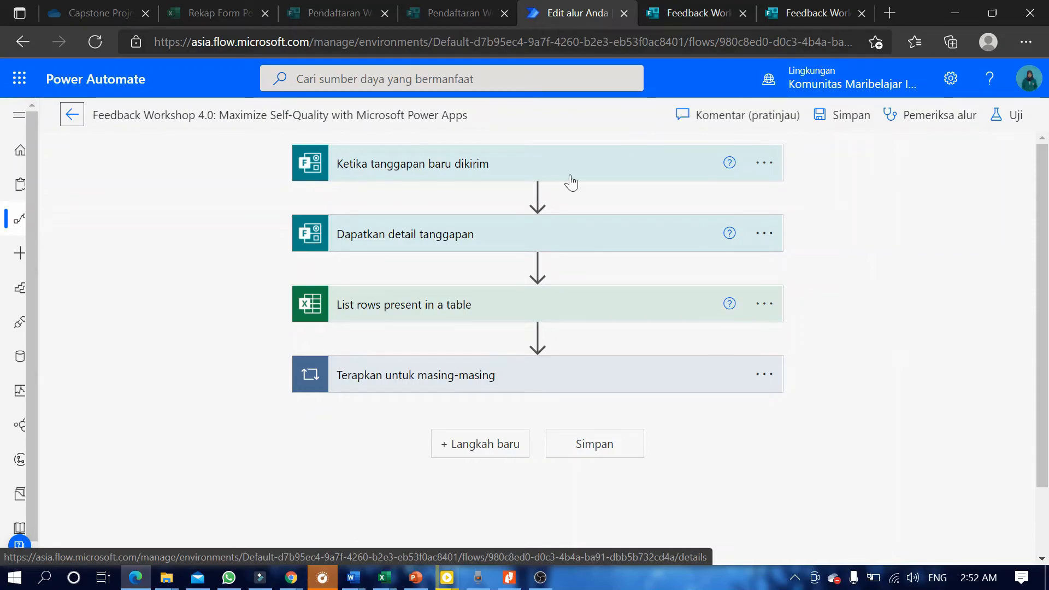
pyautogui.click(569, 174)
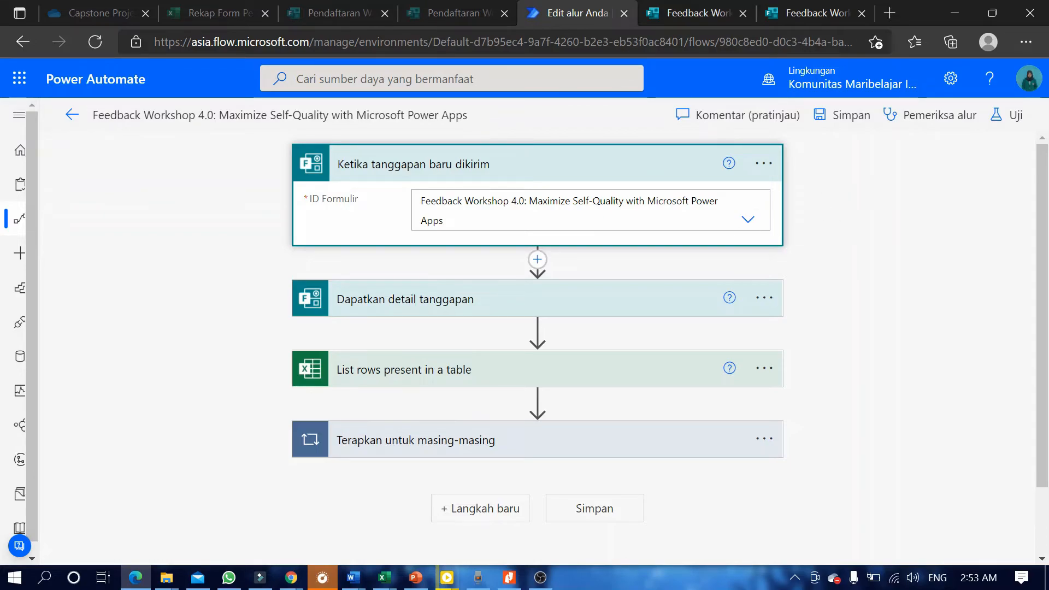
pyautogui.click(751, 219)
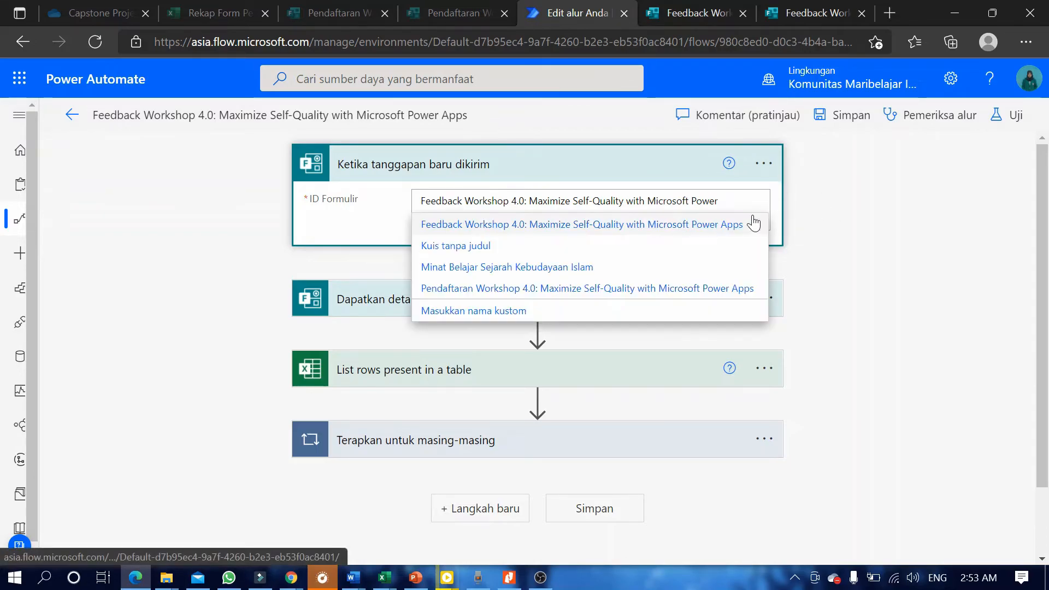
pyautogui.click(610, 226)
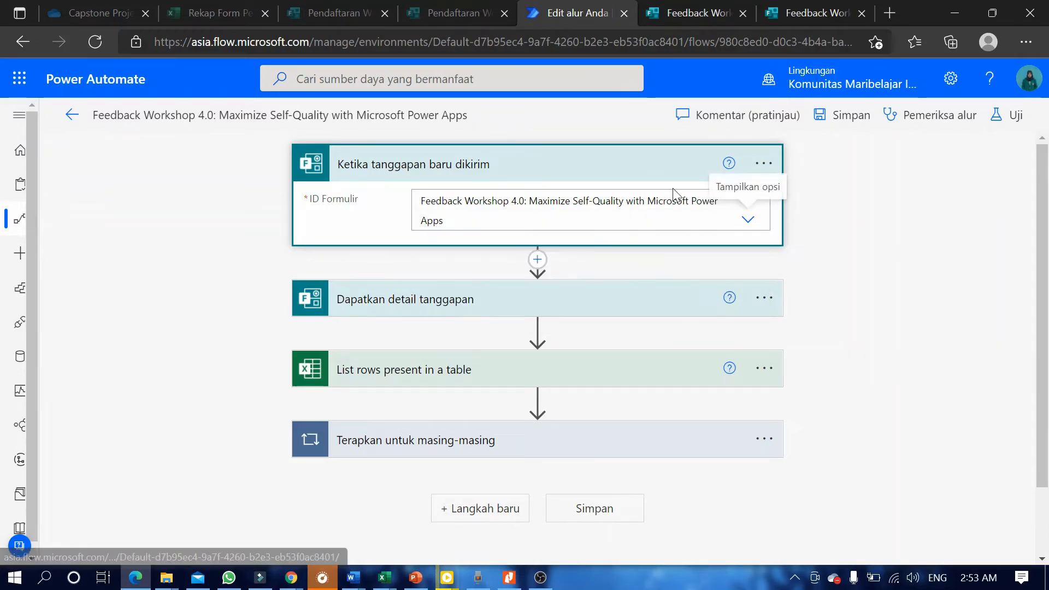
pyautogui.click(481, 312)
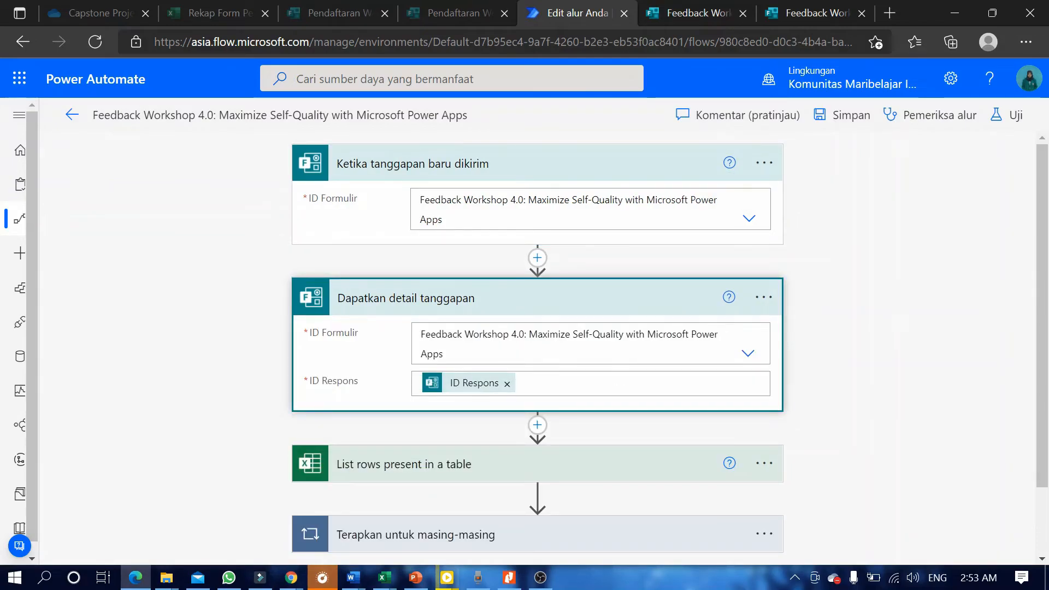
# Check the list-rows step keeps OneDrive for Business as location and OneDrive as document library.
pyautogui.click(481, 466)
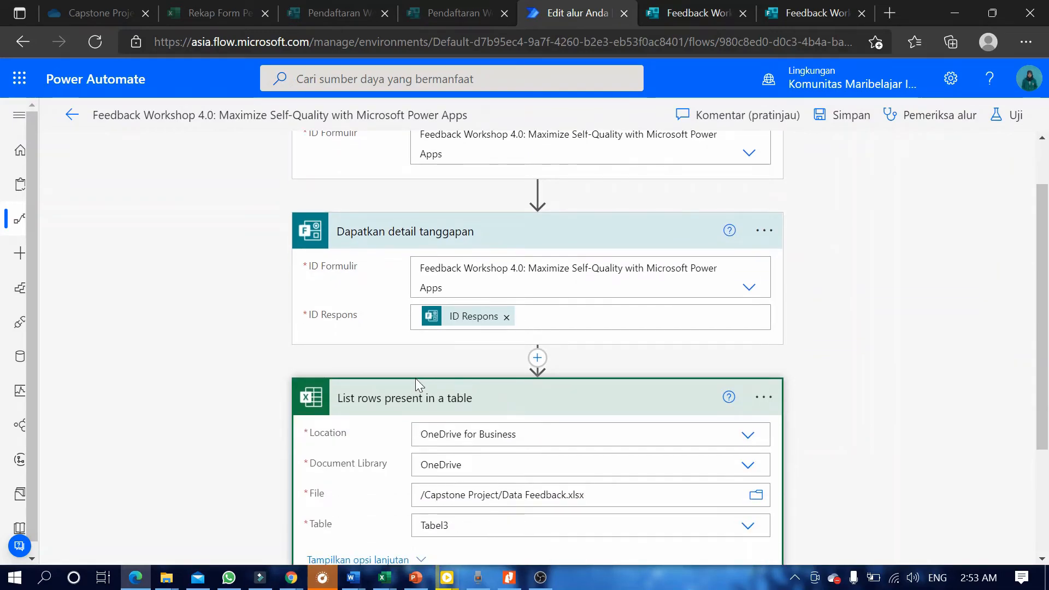
pyautogui.scroll(-2, 417, 385)
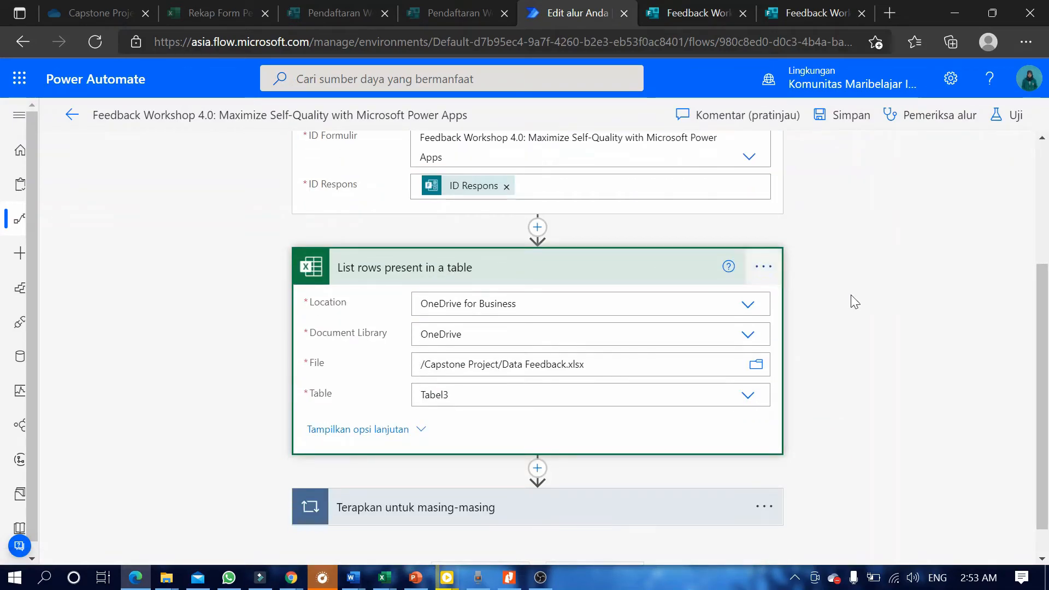
pyautogui.click(747, 306)
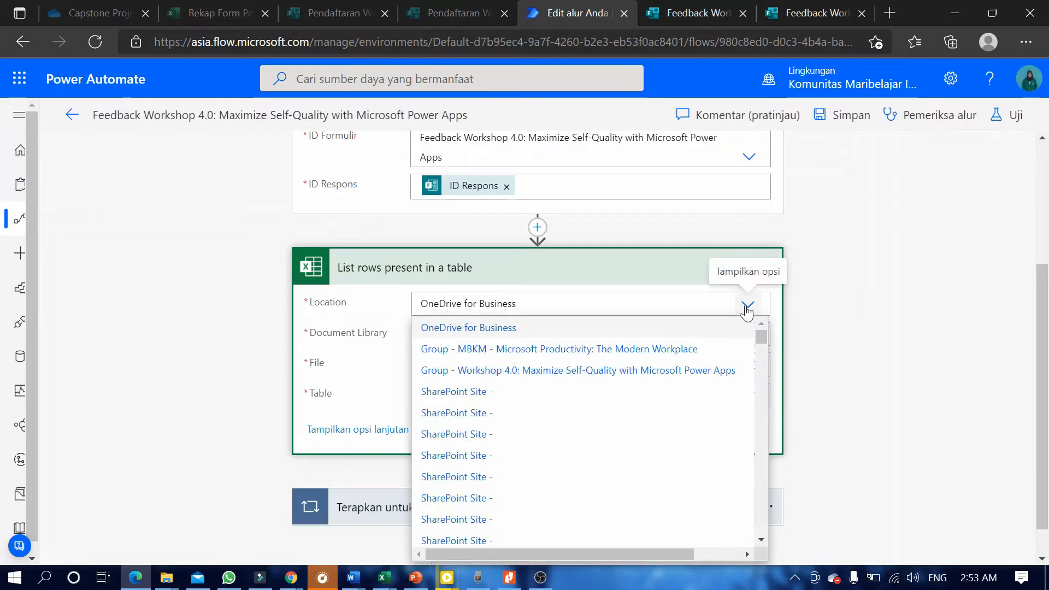
pyautogui.click(747, 327)
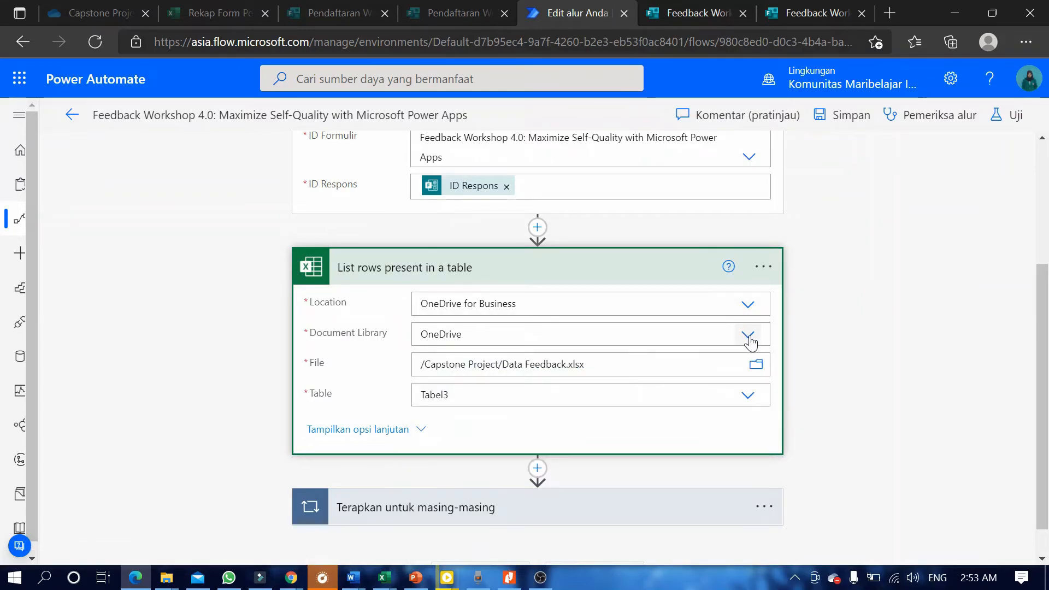
pyautogui.click(749, 340)
pyautogui.click(749, 340)
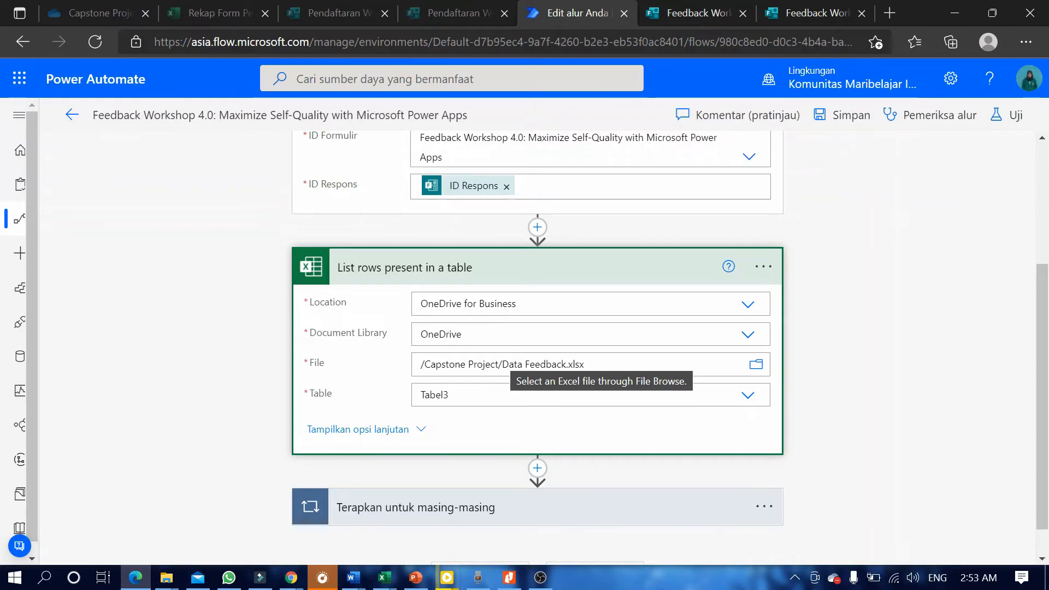
# Bring up the Feedback Workshop 4.0 responses workbook in Excel from the taskbar.
pyautogui.moveTo(384, 576)
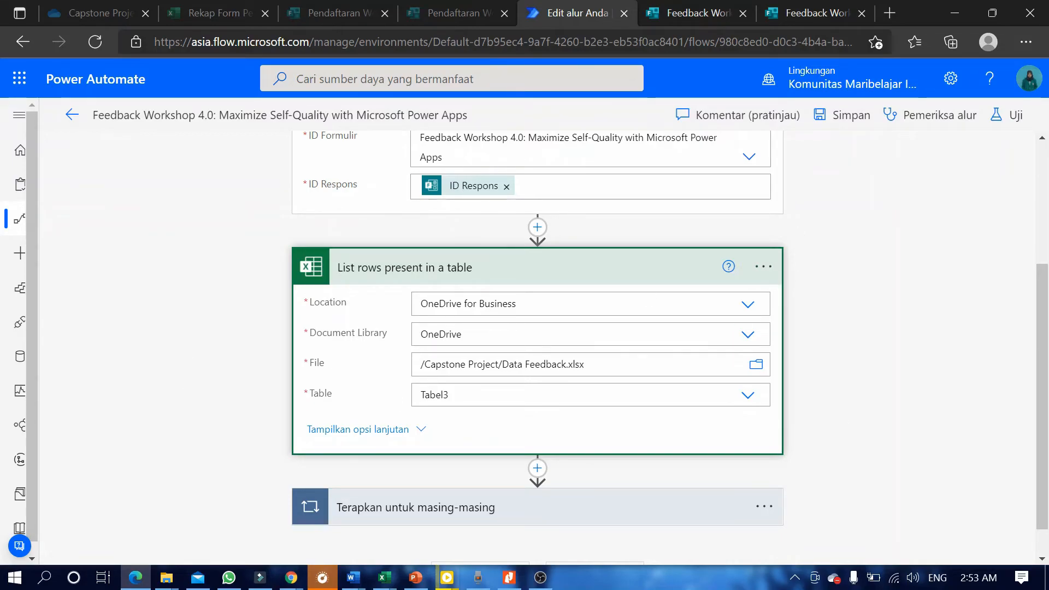
pyautogui.click(354, 577)
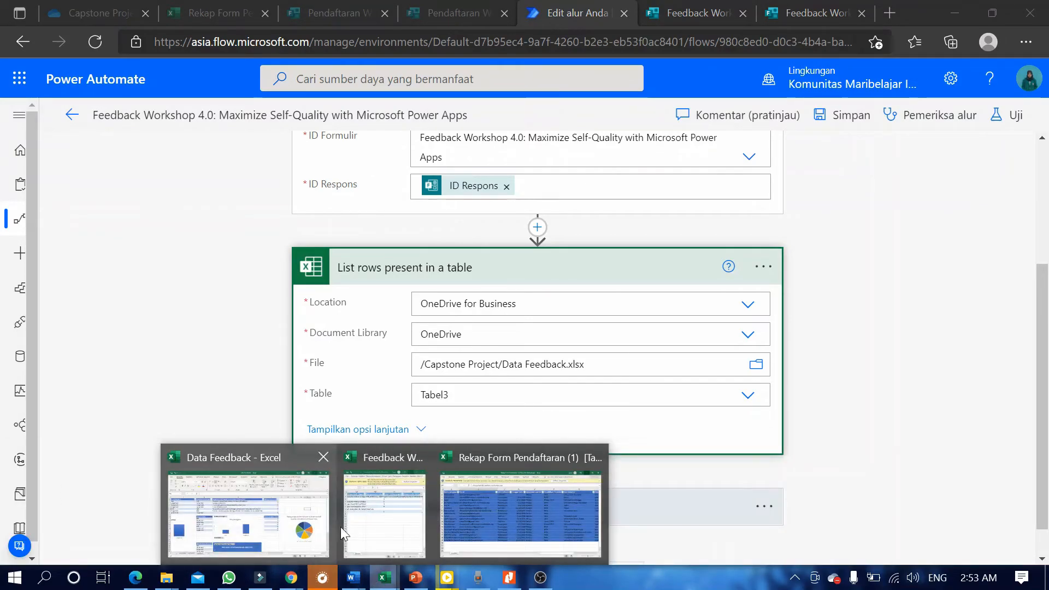
pyautogui.click(384, 577)
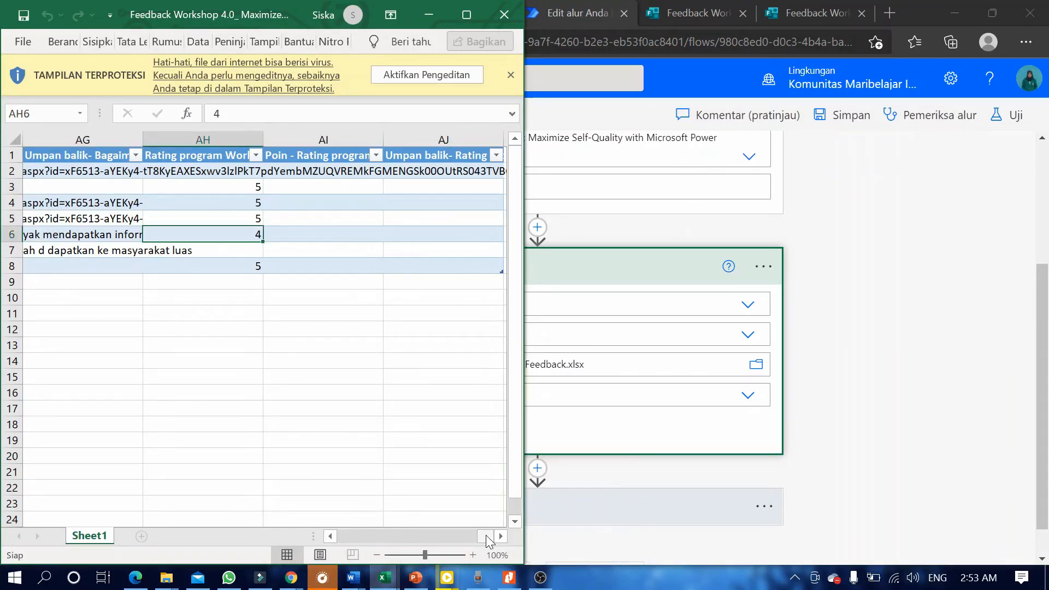
pyautogui.click(448, 537)
pyautogui.moveTo(448, 536); pyautogui.dragTo(399, 533)
# Select the Penyelenggara heading in cell V1, then minimise Excel to return to the flow.
pyautogui.click(294, 159)
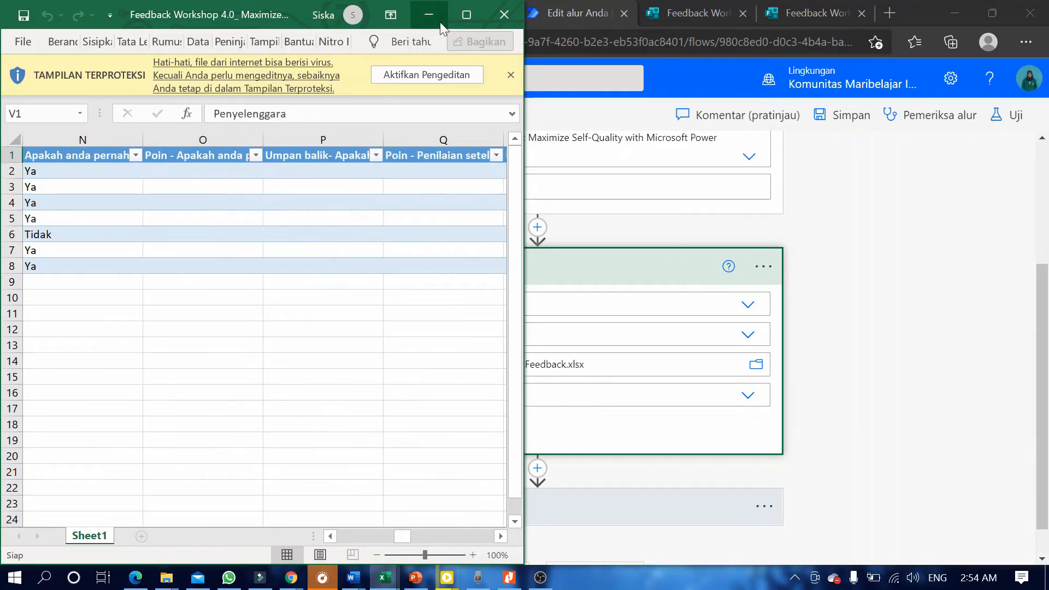
pyautogui.click(439, 21)
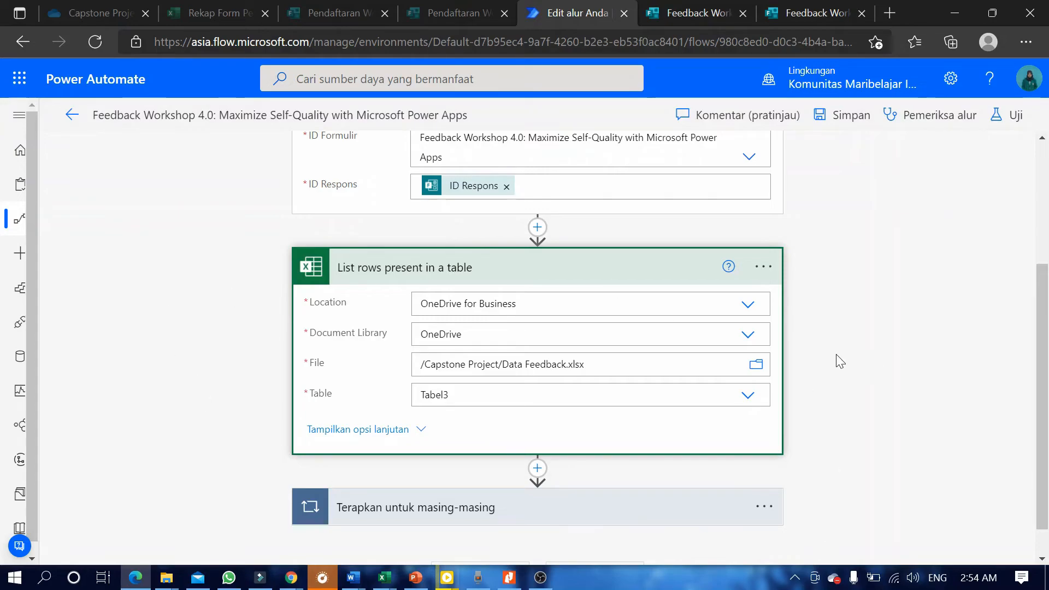
# Keep Tabel3 as the table, then expand the row loop, the Email condition and the nested loop.
pyautogui.click(748, 395)
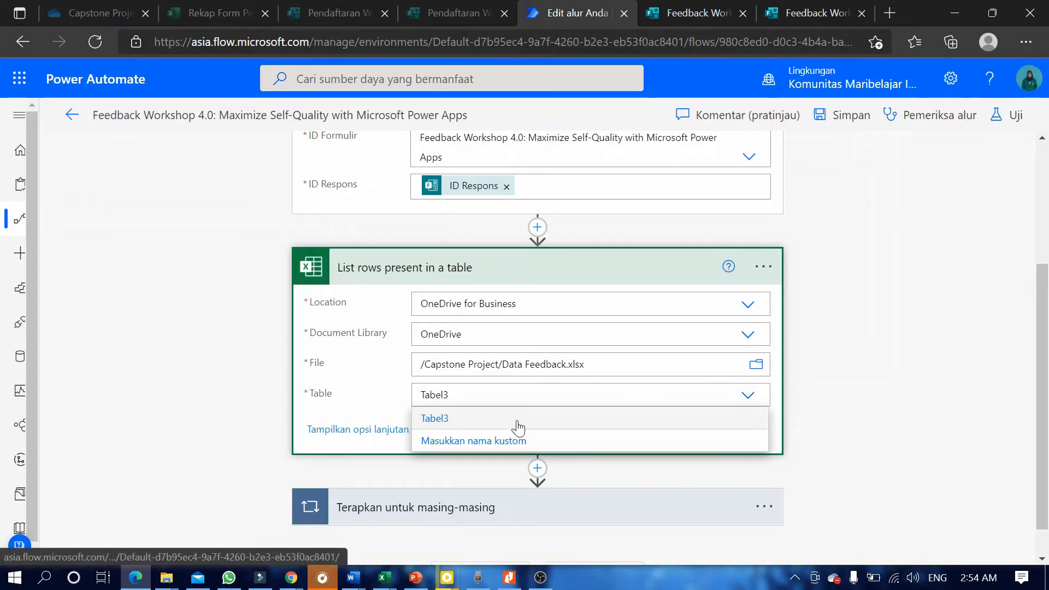
pyautogui.click(381, 429)
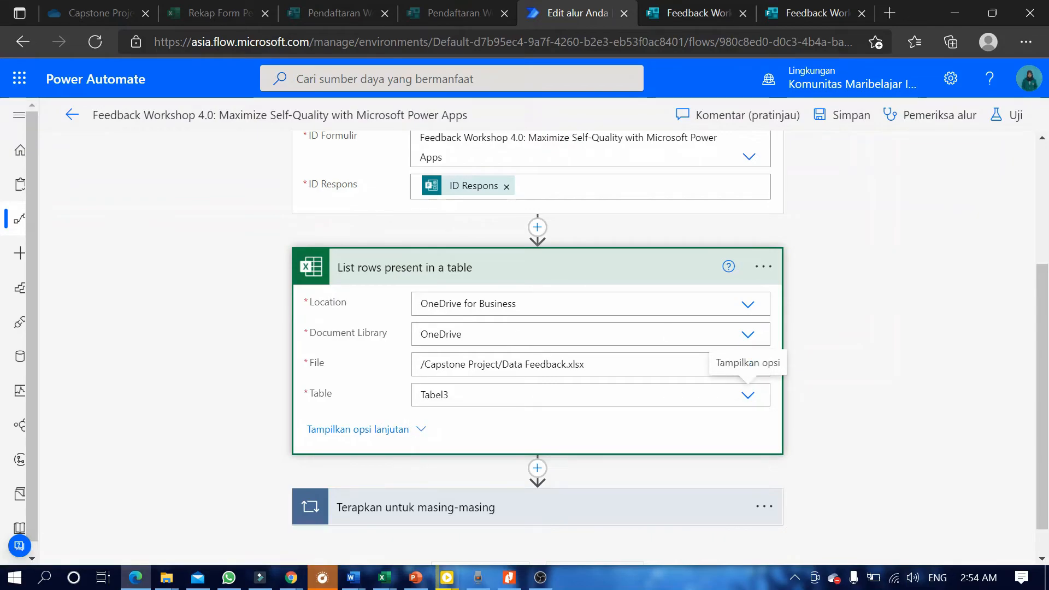
pyautogui.scroll(-1, 885, 361)
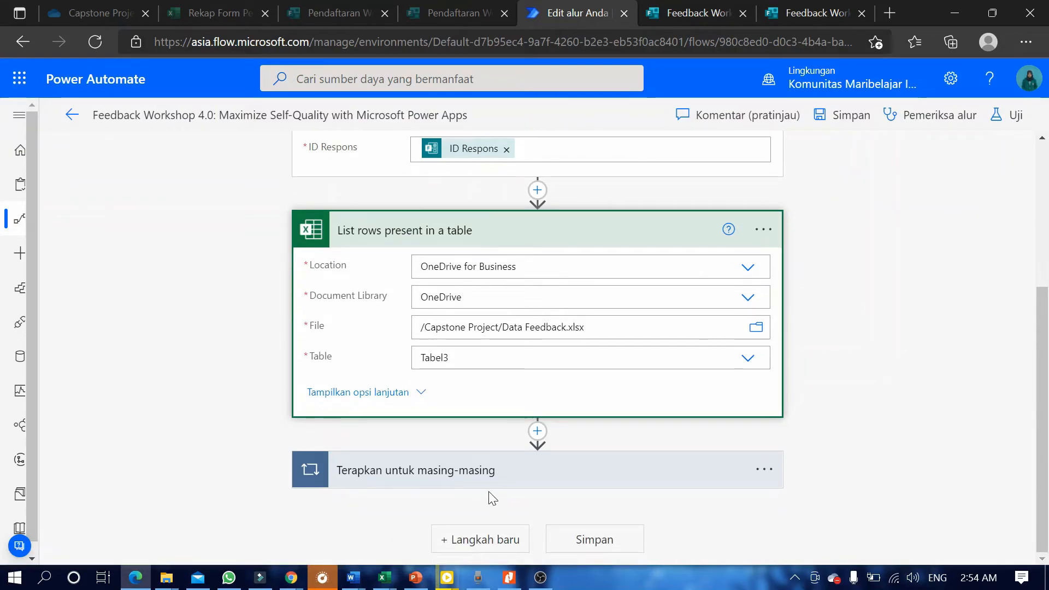
pyautogui.click(468, 477)
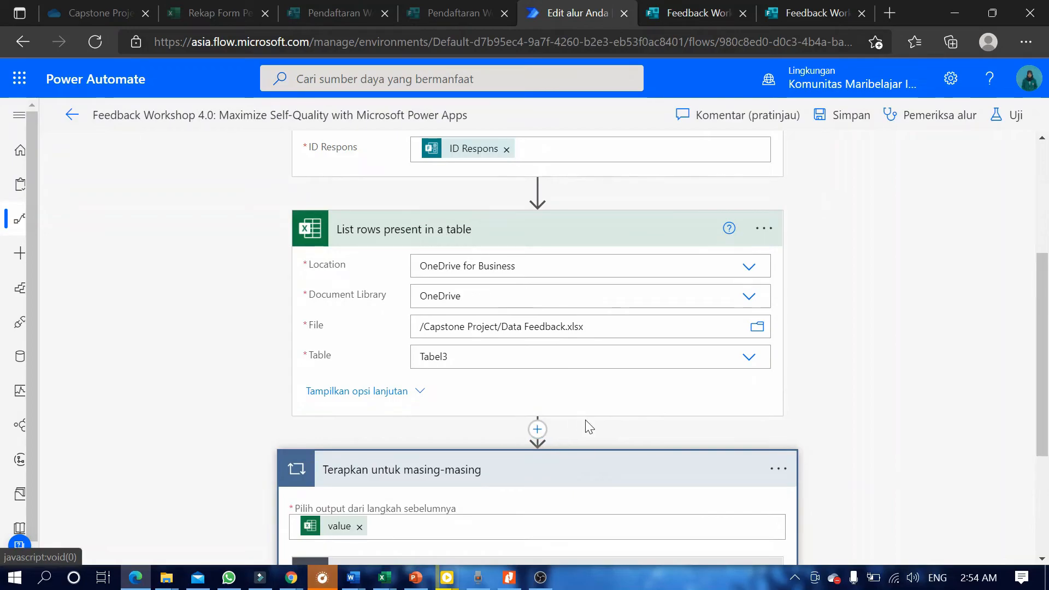
pyautogui.scroll(-2, 586, 421)
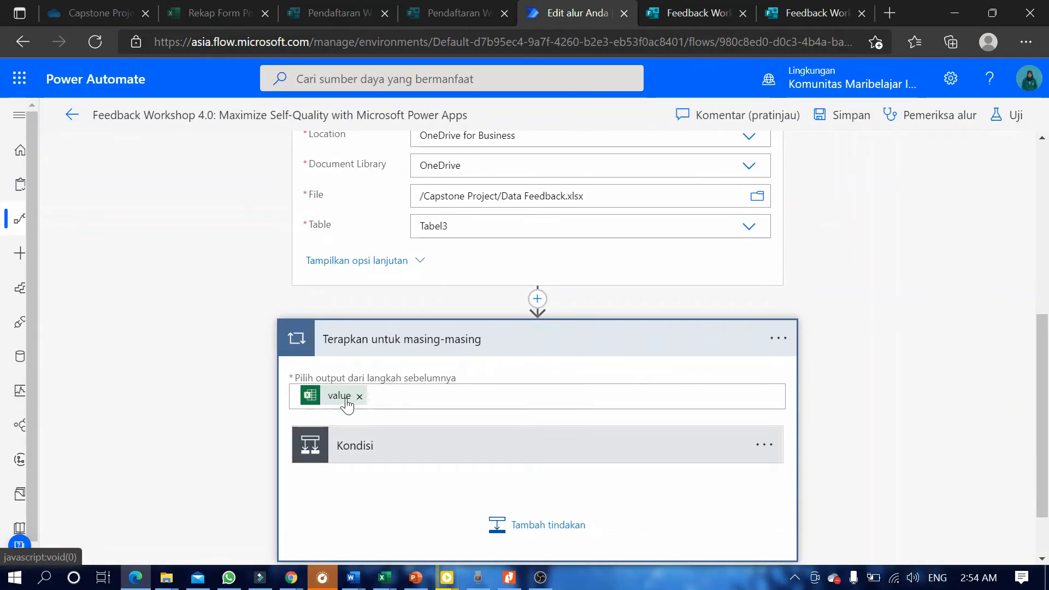
pyautogui.click(369, 447)
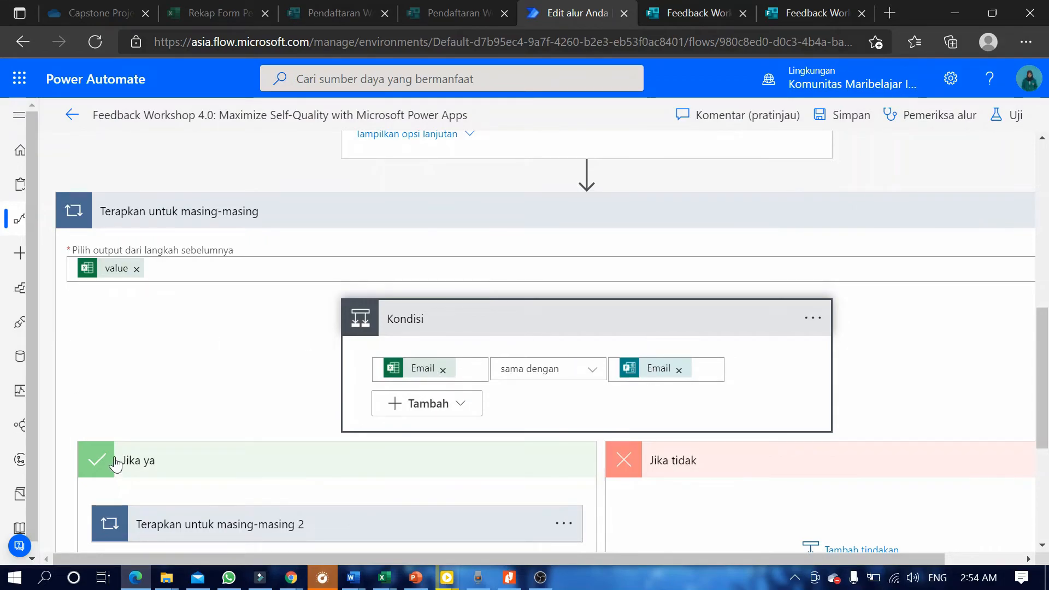
pyautogui.scroll(-2, 116, 464)
pyautogui.click(167, 400)
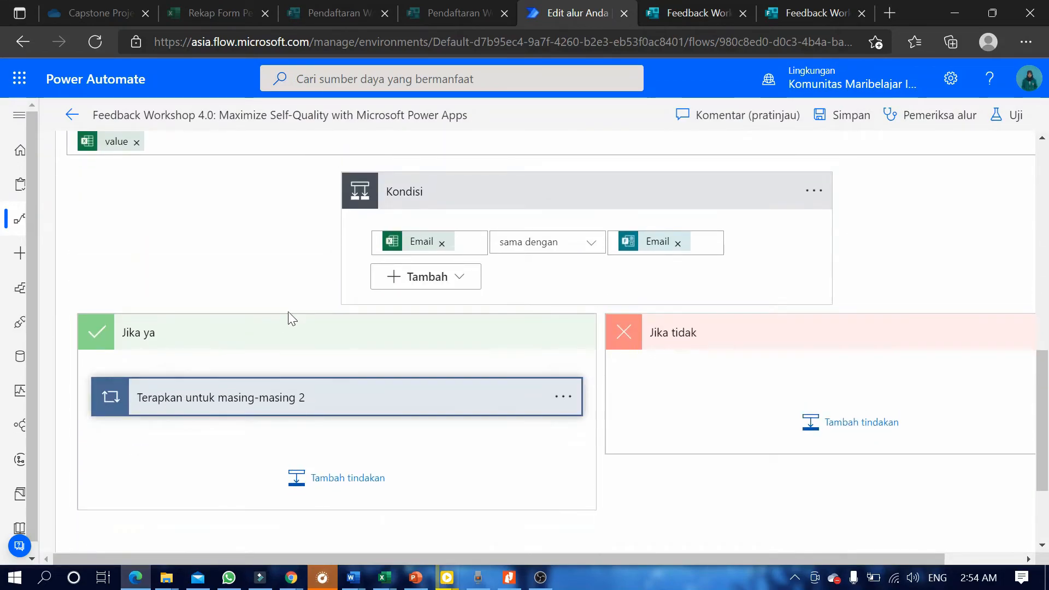
pyautogui.scroll(-2, 246, 448)
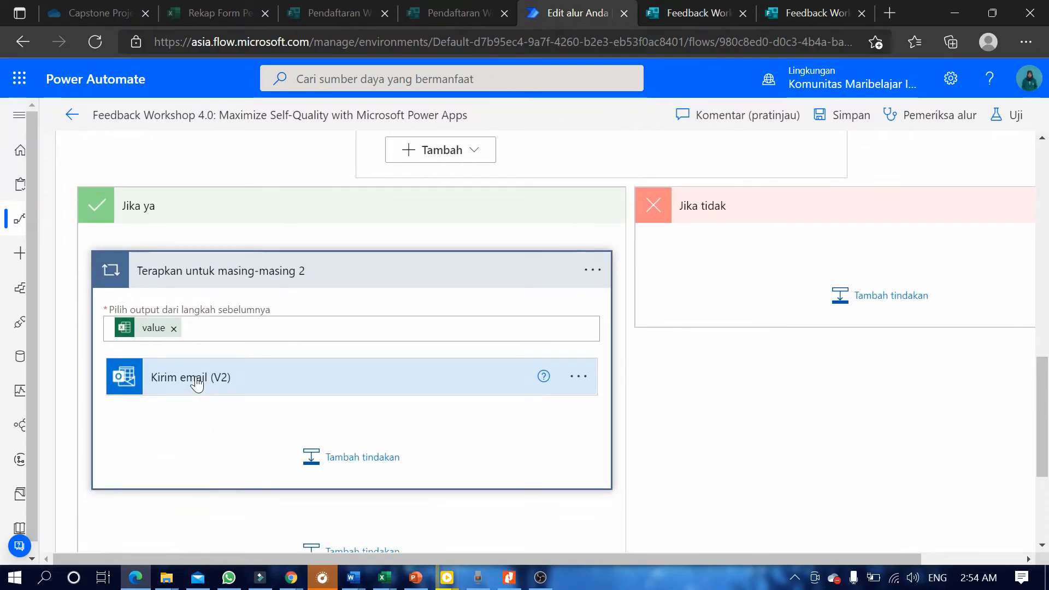
# Expand Kirim email (V2) to review its Email recipient, certificate subject and thank-you body with Link Sertifikat.
pyautogui.click(197, 382)
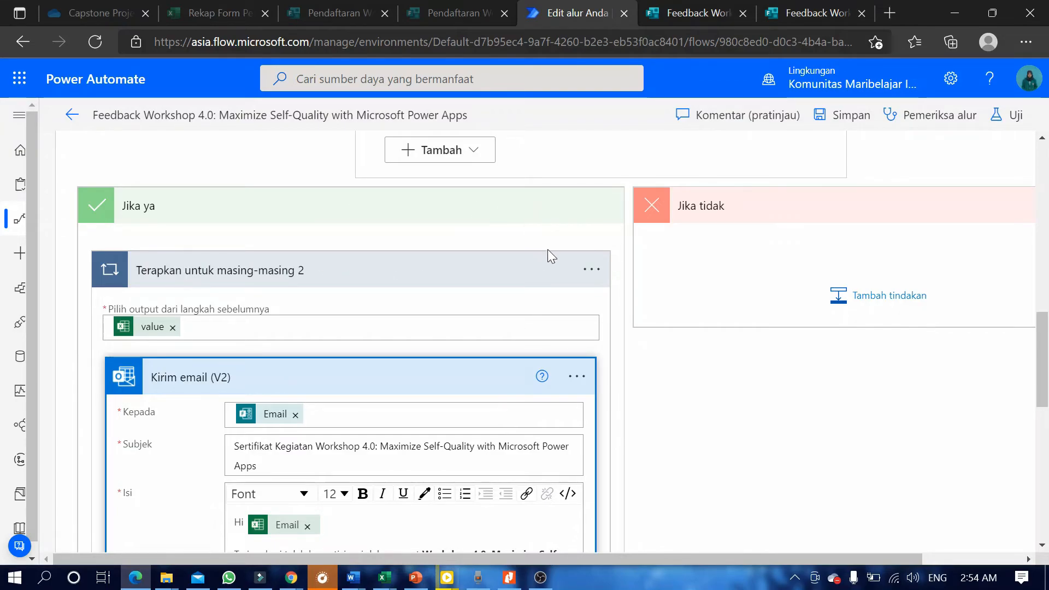
pyautogui.scroll(8, 549, 252)
pyautogui.scroll(-9, 257, 406)
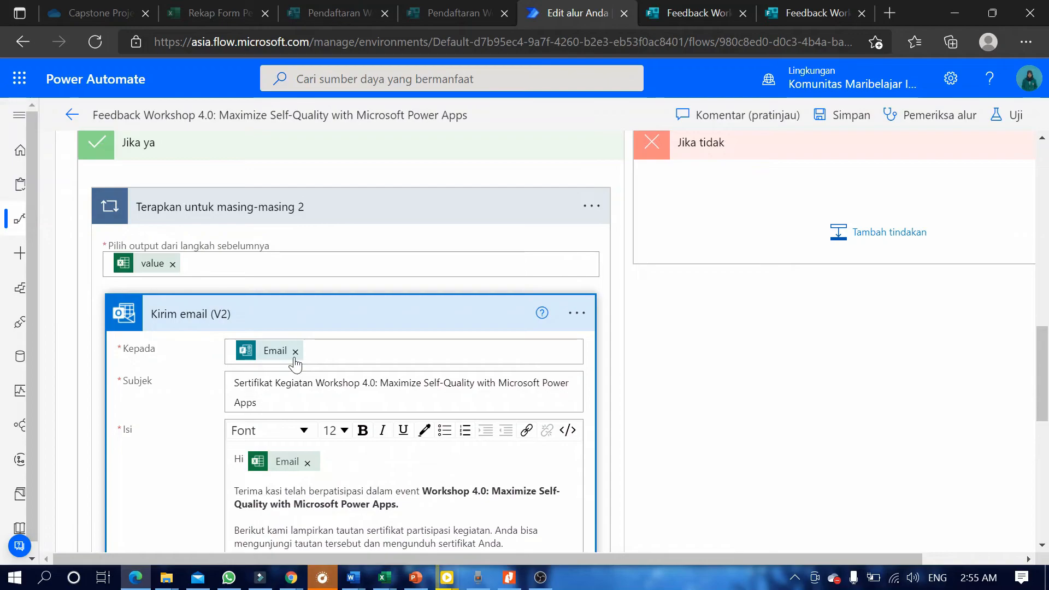
pyautogui.scroll(-3, 297, 337)
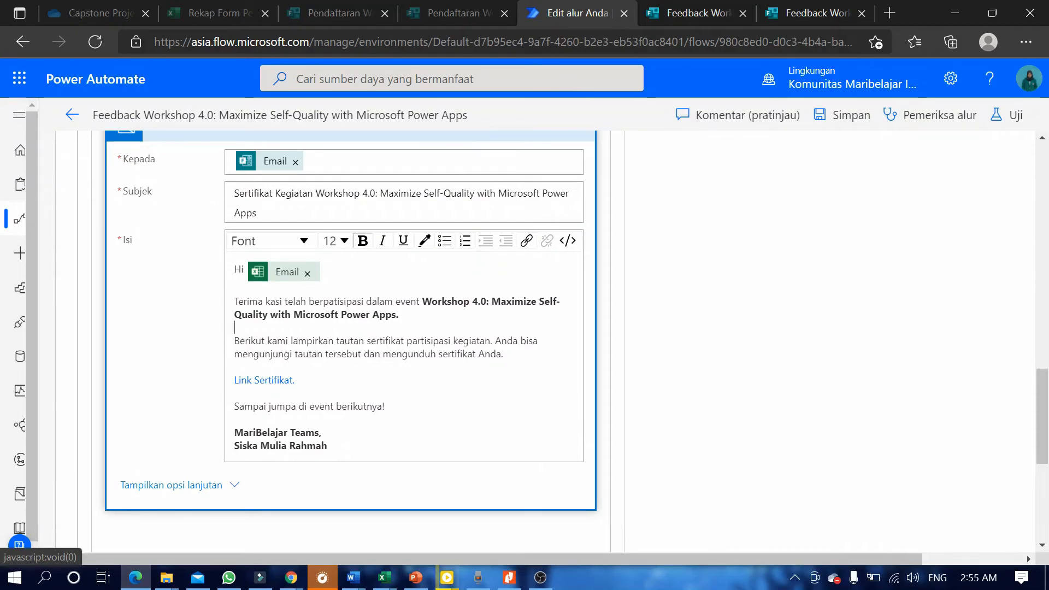
pyautogui.click(246, 327)
pyautogui.scroll(1, 644, 356)
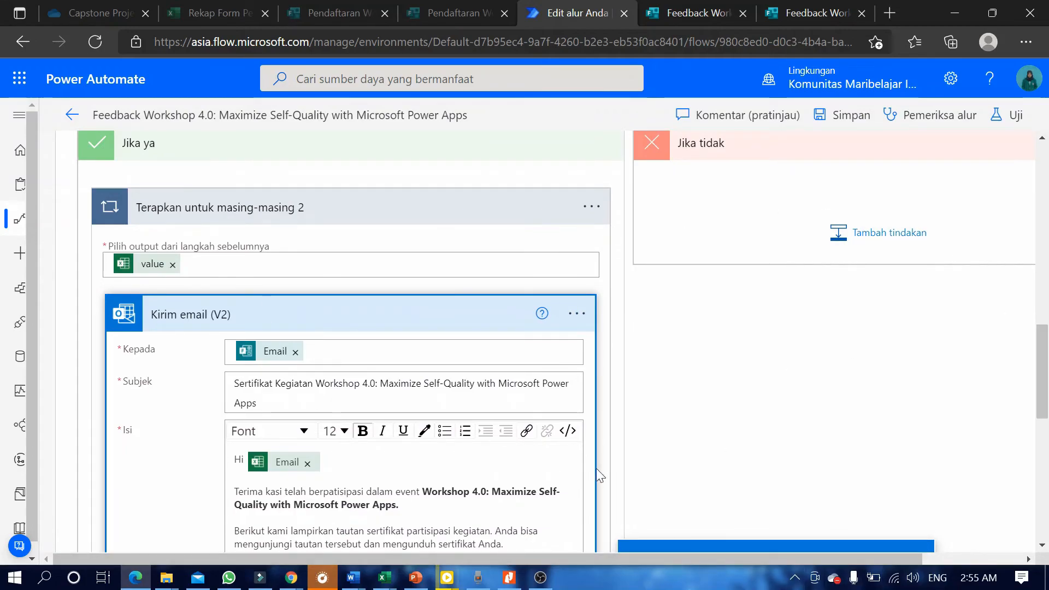
pyautogui.scroll(-3, 639, 370)
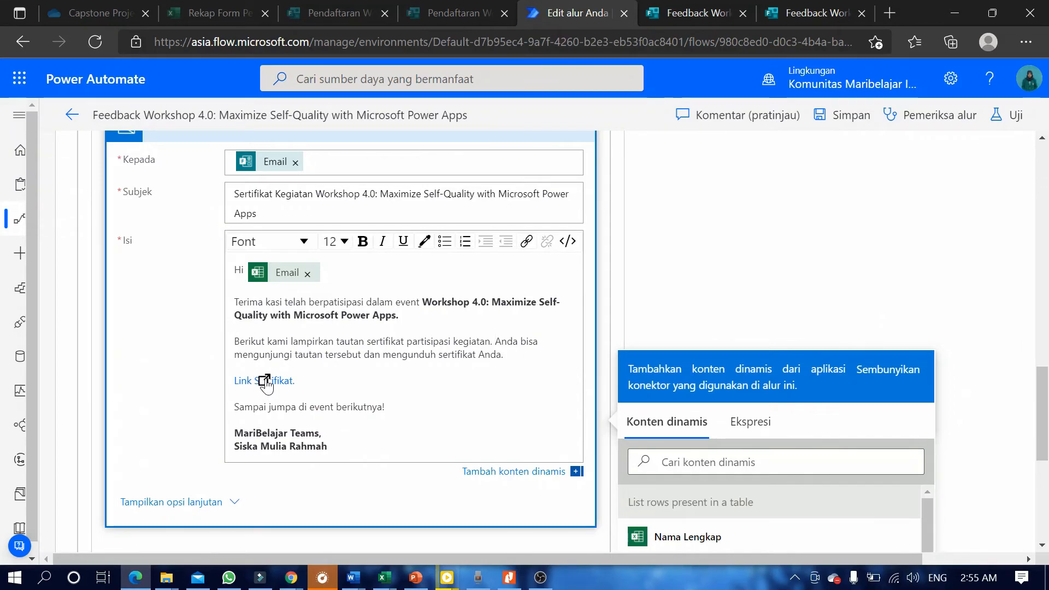
pyautogui.click(856, 305)
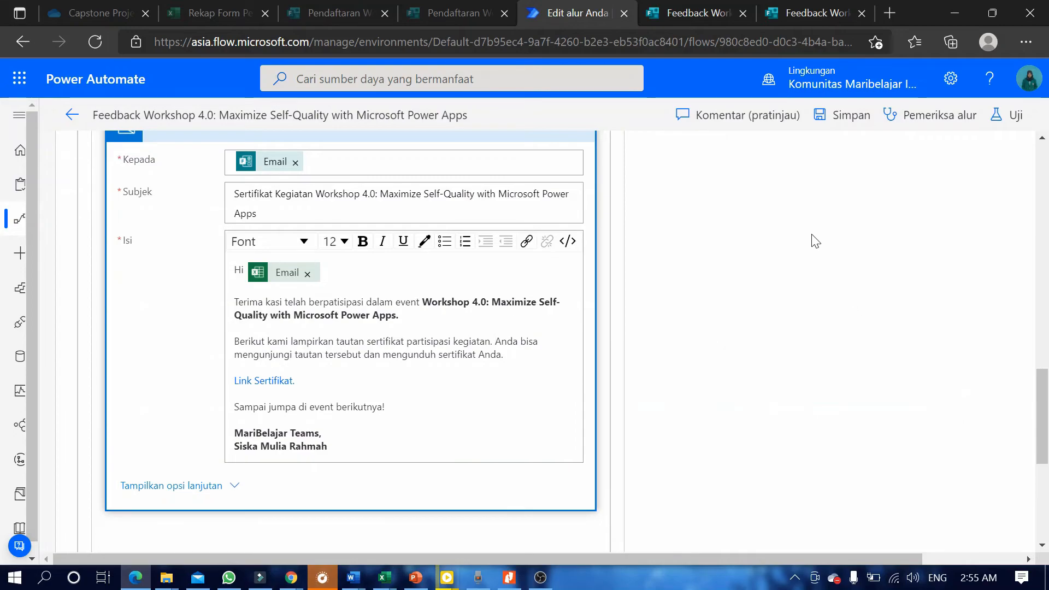
# Save the feedback flow and review the successful runs in its 28-day run history.
pyautogui.click(829, 115)
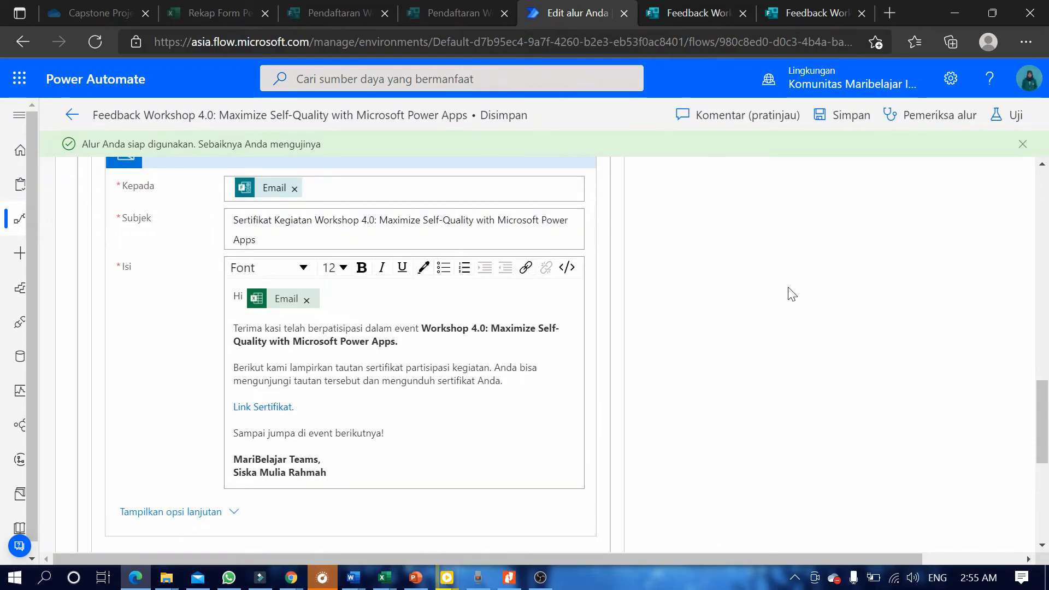
pyautogui.click(72, 118)
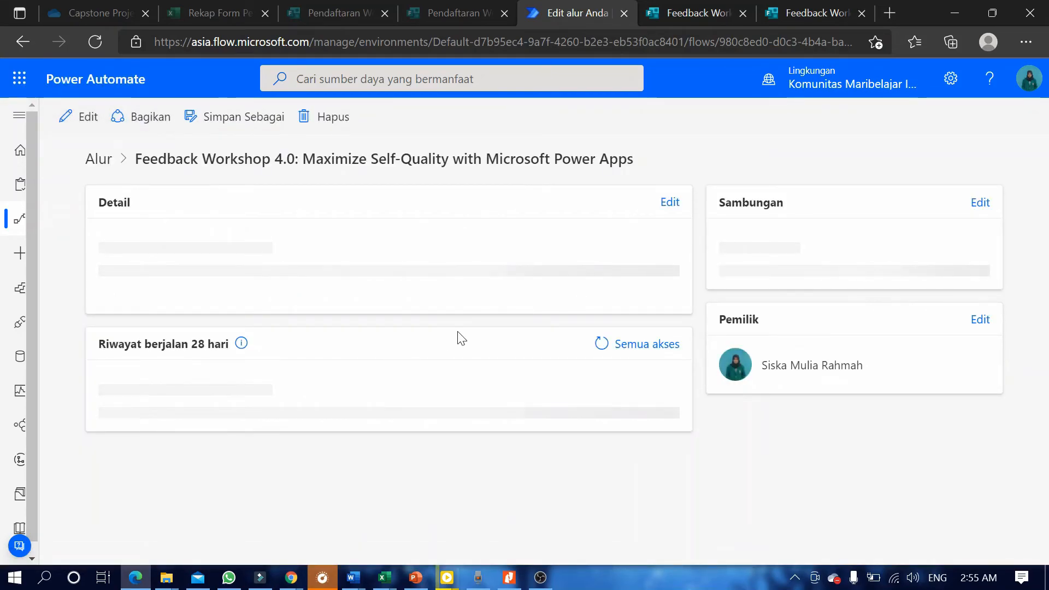
pyautogui.scroll(-5, 609, 265)
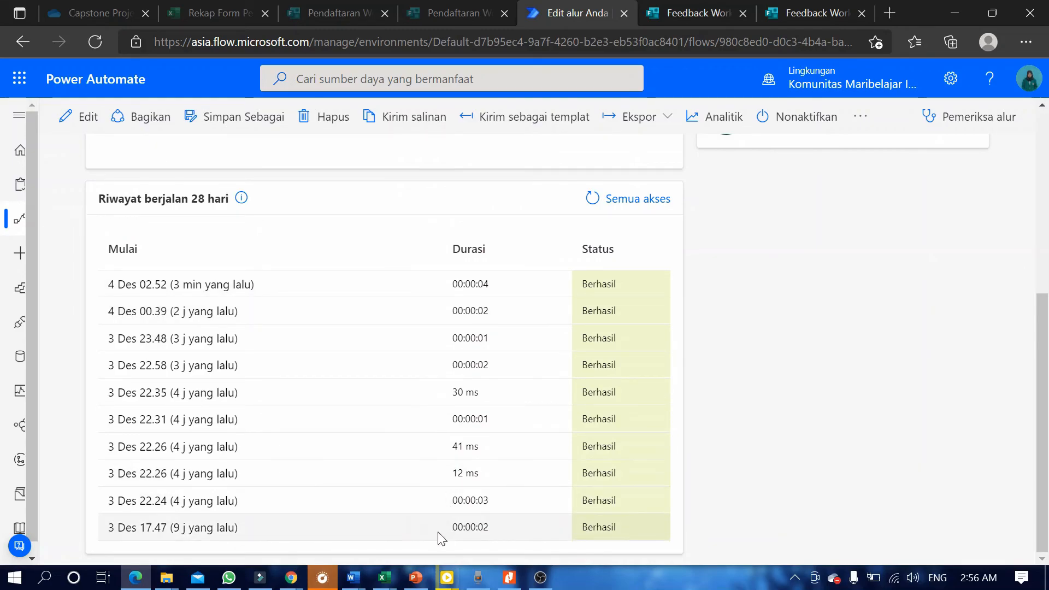
pyautogui.scroll(5, 246, 295)
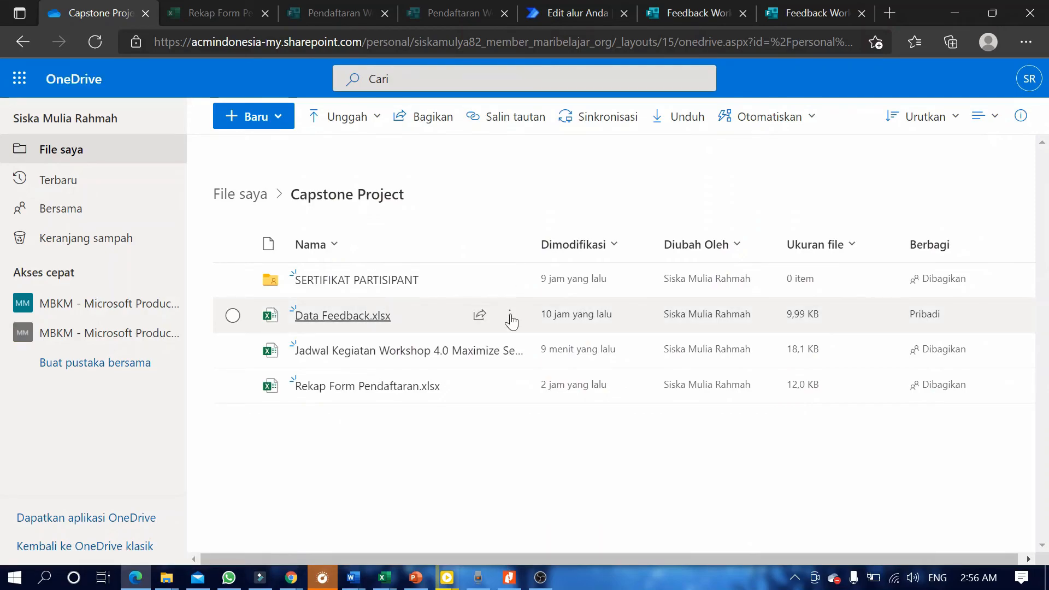
pyautogui.moveTo(510, 322)
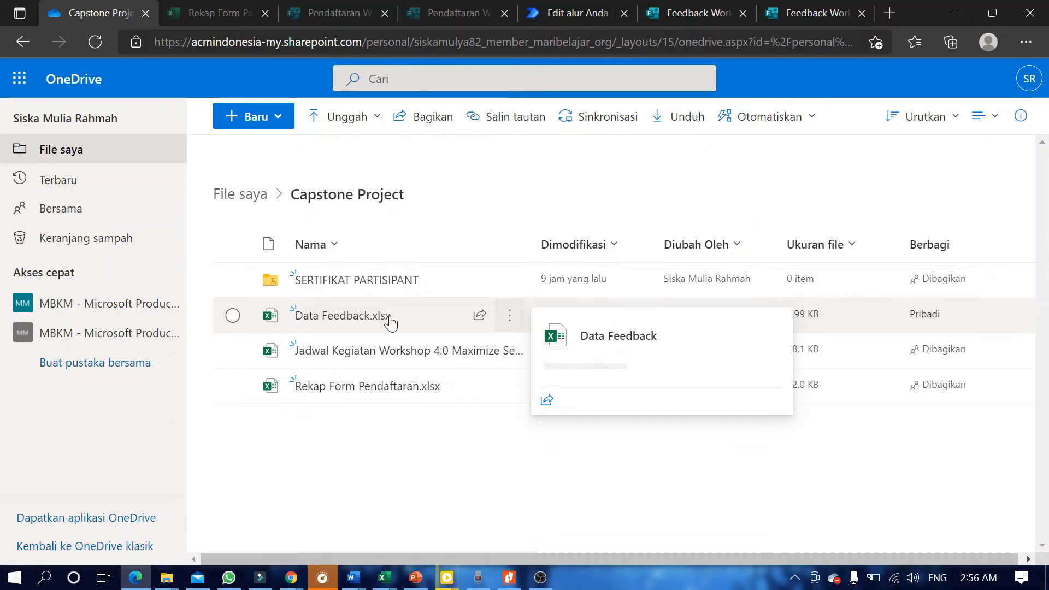
pyautogui.click(516, 319)
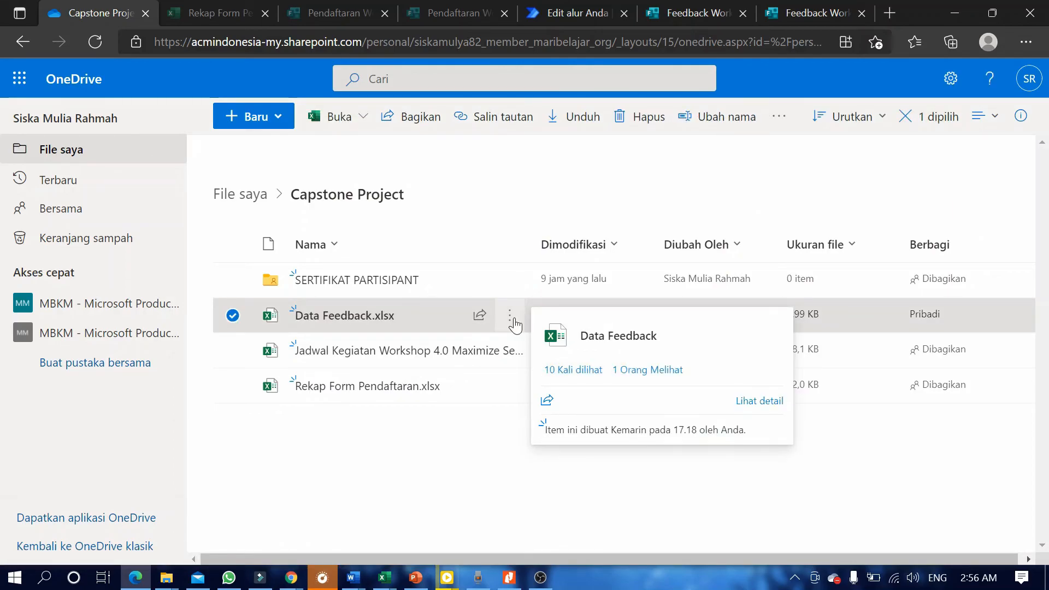
pyautogui.click(510, 317)
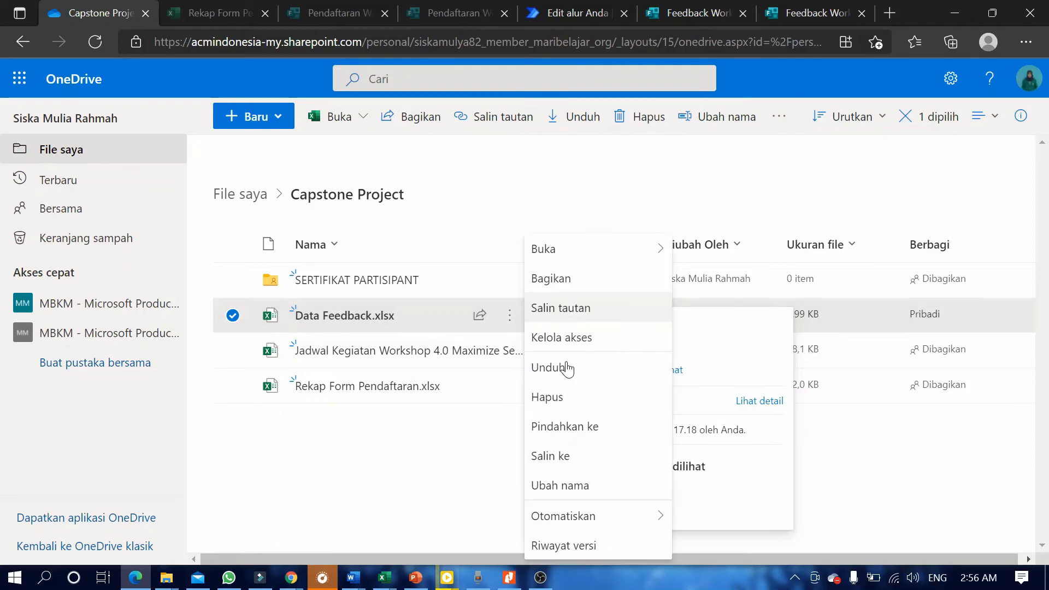
pyautogui.click(392, 462)
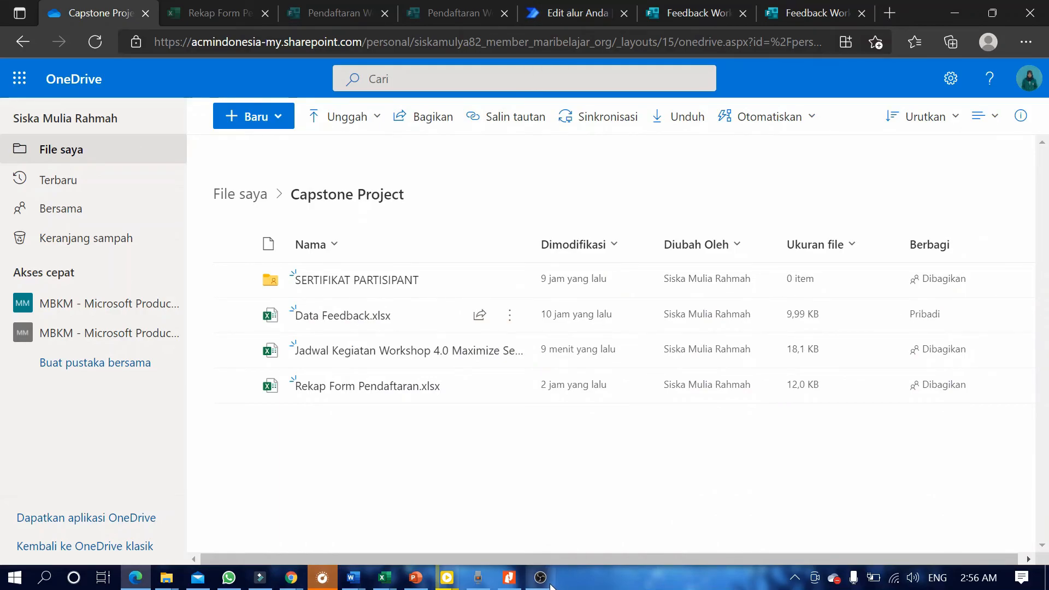
pyautogui.moveTo(551, 584)
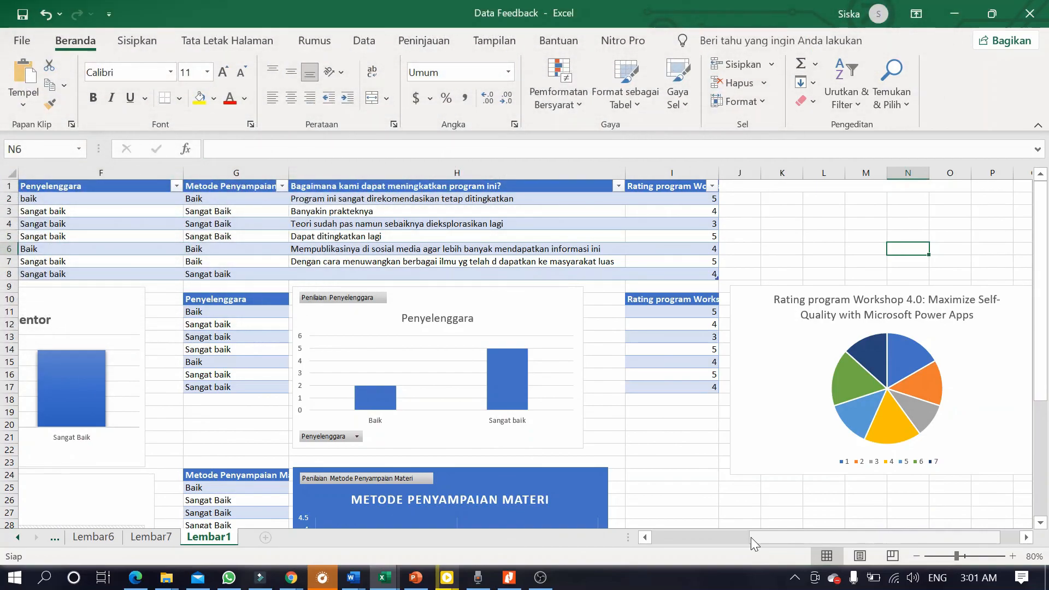
pyautogui.moveTo(751, 536); pyautogui.dragTo(654, 541)
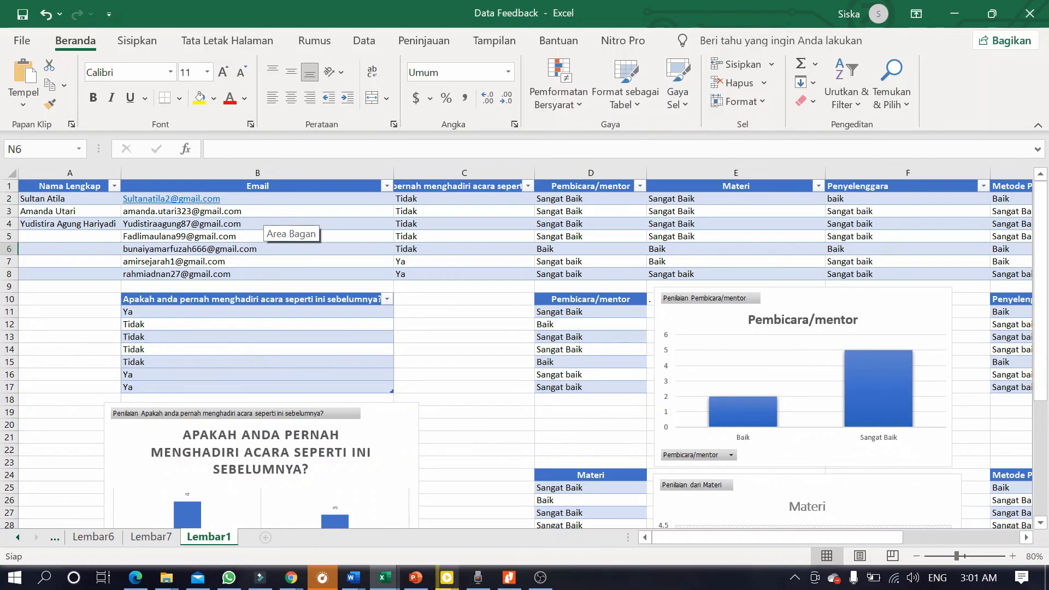
pyautogui.click(137, 211)
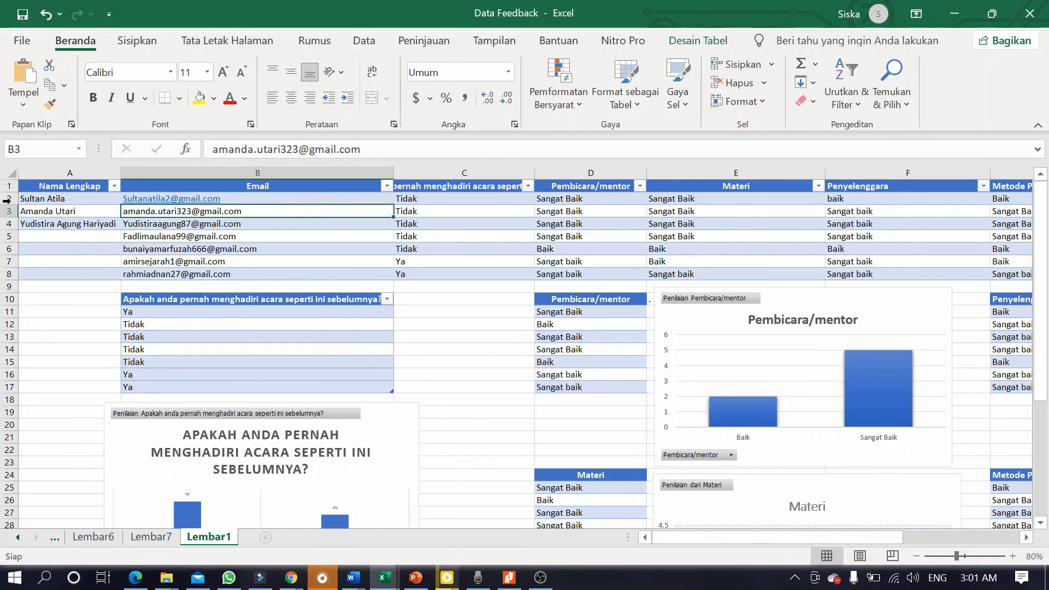
pyautogui.click(65, 201)
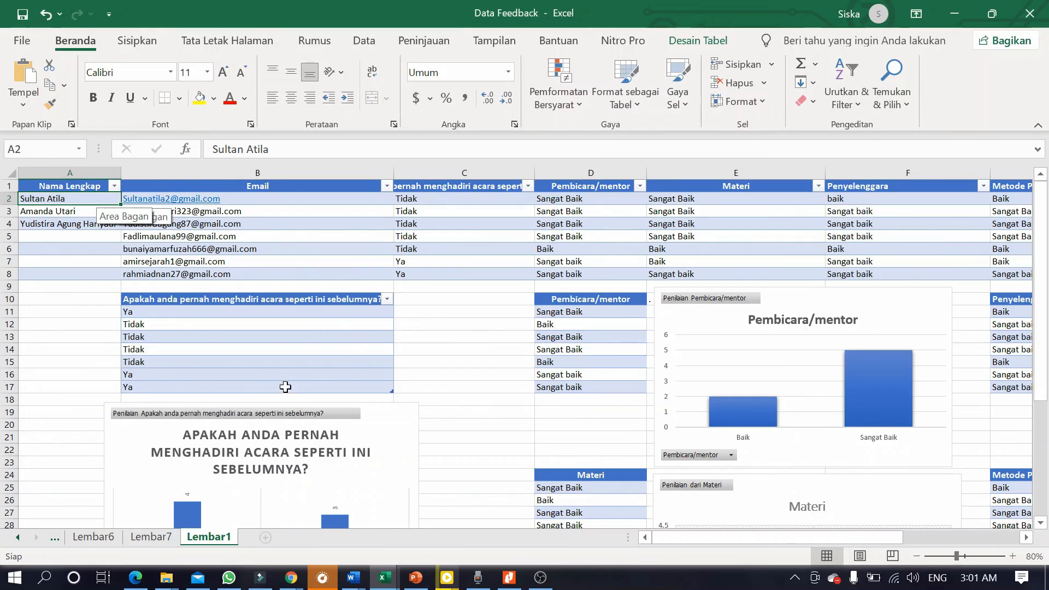
pyautogui.scroll(-3, 413, 431)
pyautogui.moveTo(696, 537); pyautogui.dragTo(839, 532)
pyautogui.scroll(3, 363, 237)
pyautogui.scroll(-6, 732, 375)
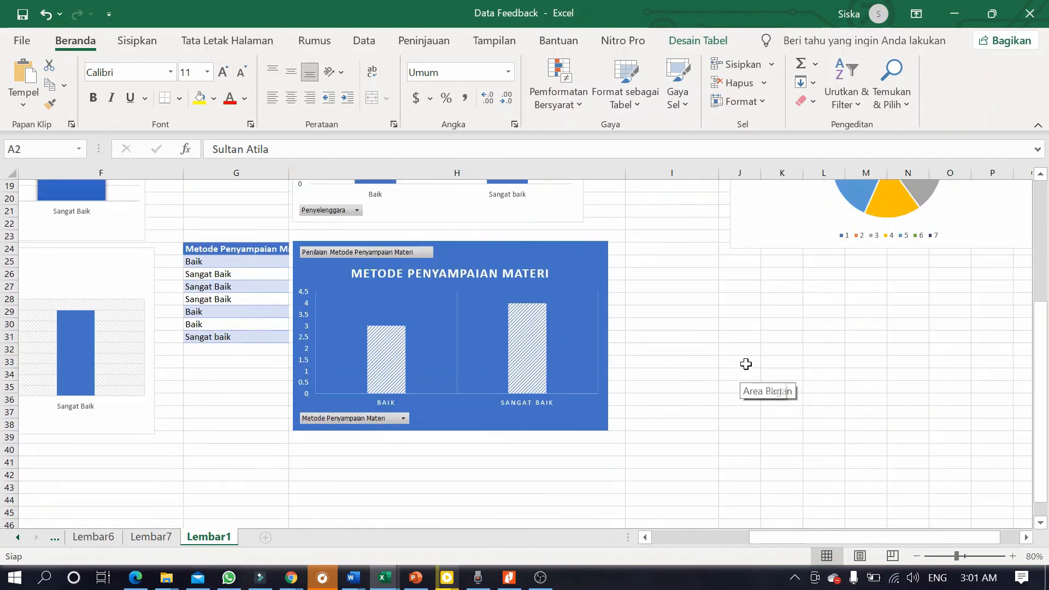
pyautogui.scroll(4, 745, 363)
pyautogui.scroll(2, 926, 353)
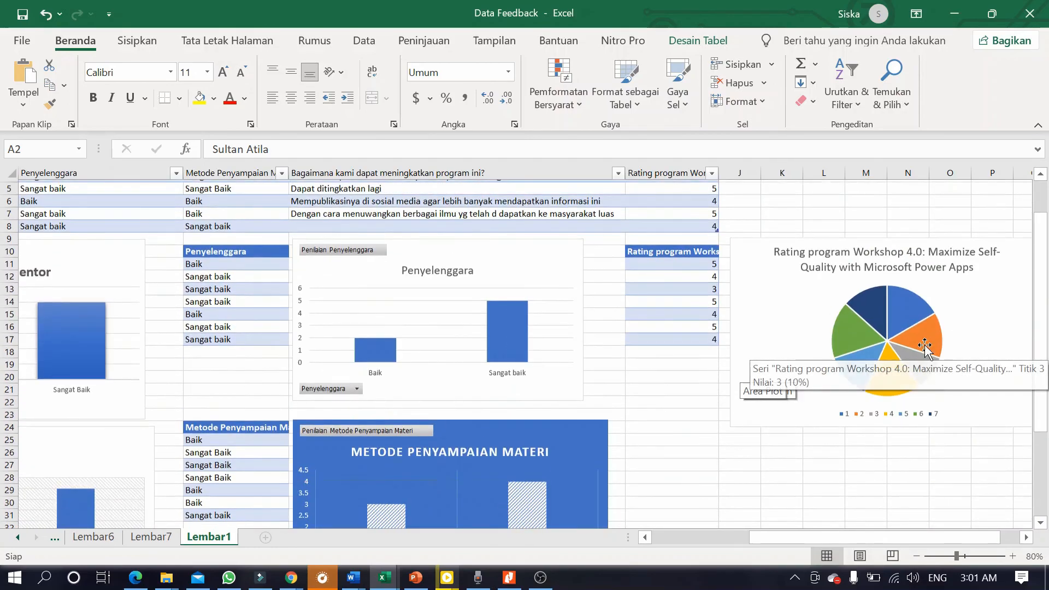
pyautogui.scroll(-3, 931, 385)
pyautogui.click(515, 428)
pyautogui.click(501, 234)
pyautogui.scroll(3, 460, 342)
pyautogui.moveTo(887, 540); pyautogui.dragTo(693, 553)
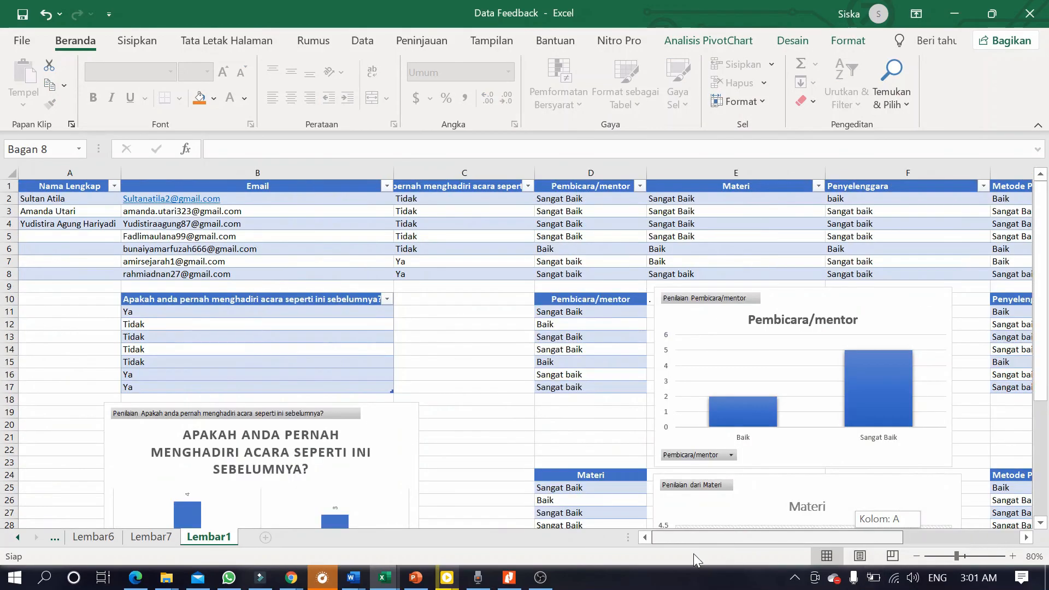
pyautogui.moveTo(785, 542); pyautogui.dragTo(856, 518)
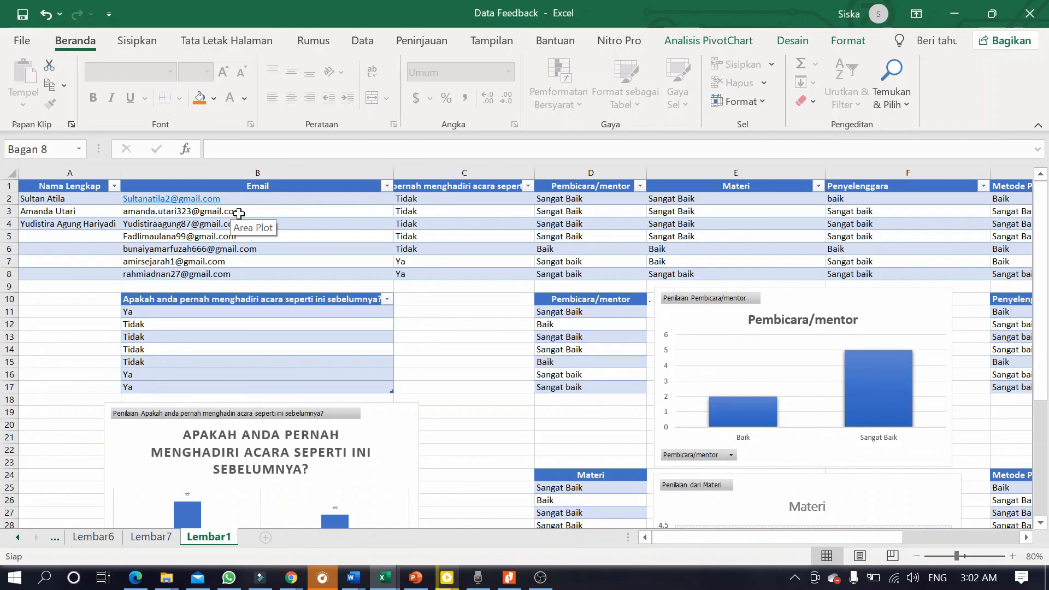
pyautogui.click(451, 299)
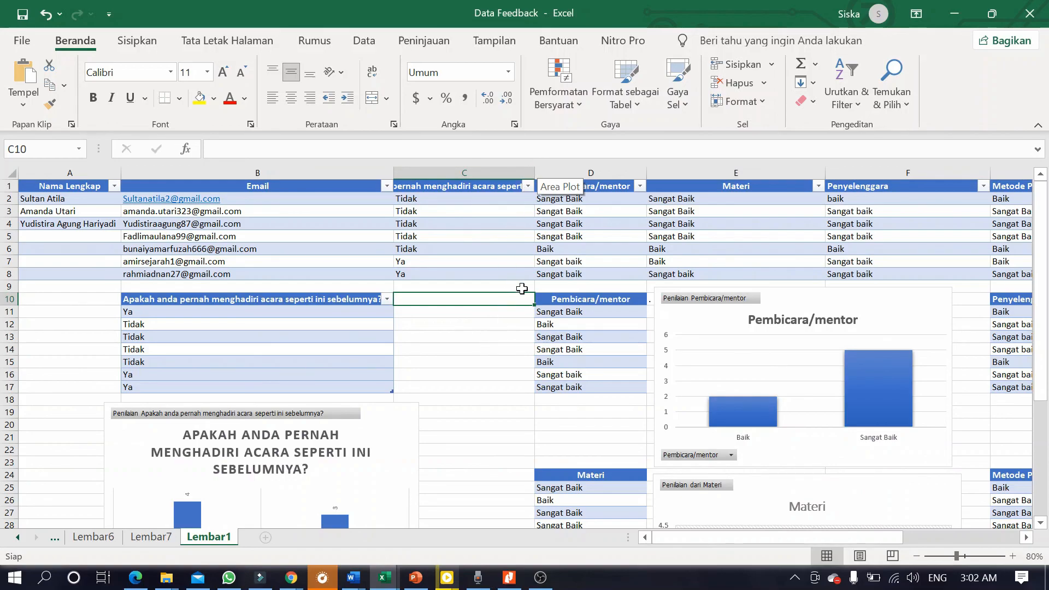
pyautogui.moveTo(542, 582)
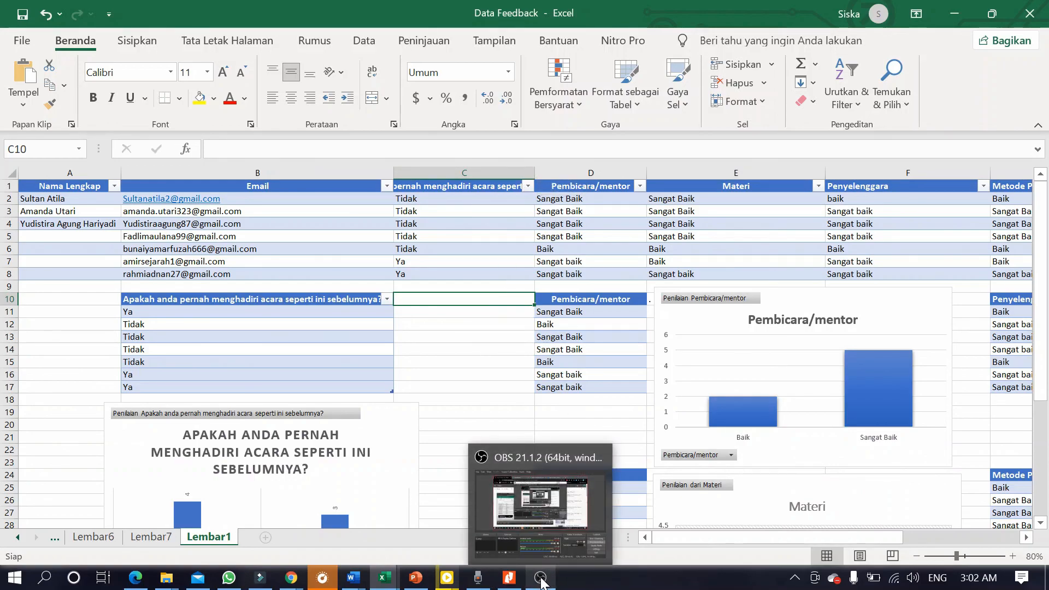